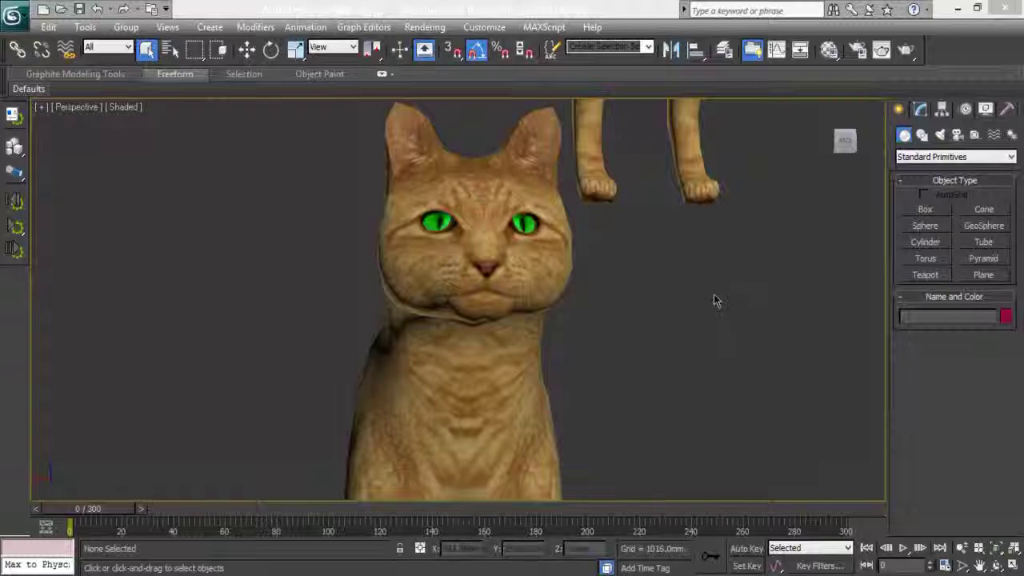
scroll(711, 309, "down", 5)
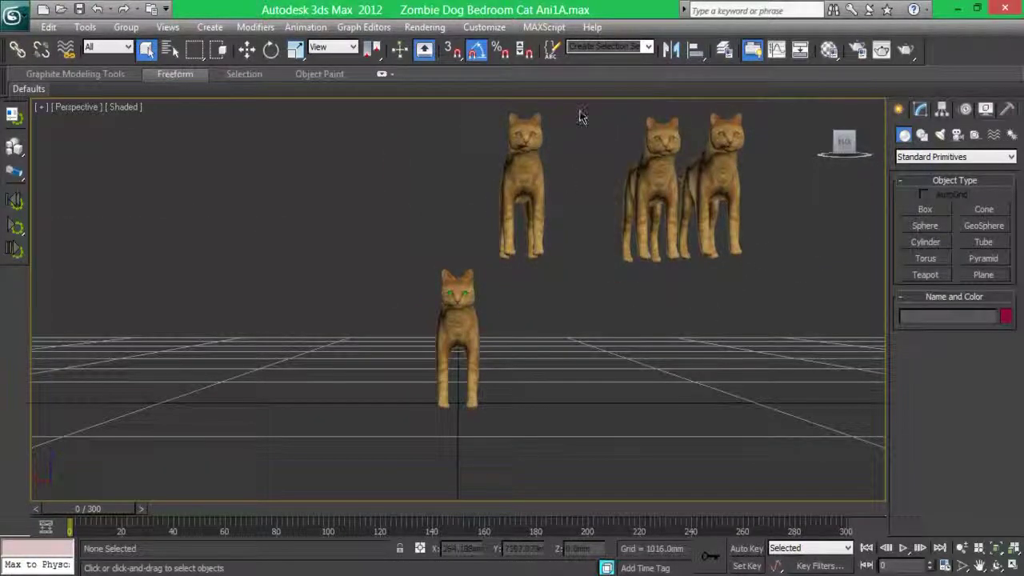
- Use the Layer Manager to hide the extra cats layer and the Cat1 body mesh
left_click(724, 50)
left_click(762, 299)
left_click(885, 167)
left_click(724, 50)
left_click(745, 274)
left_click(630, 260)
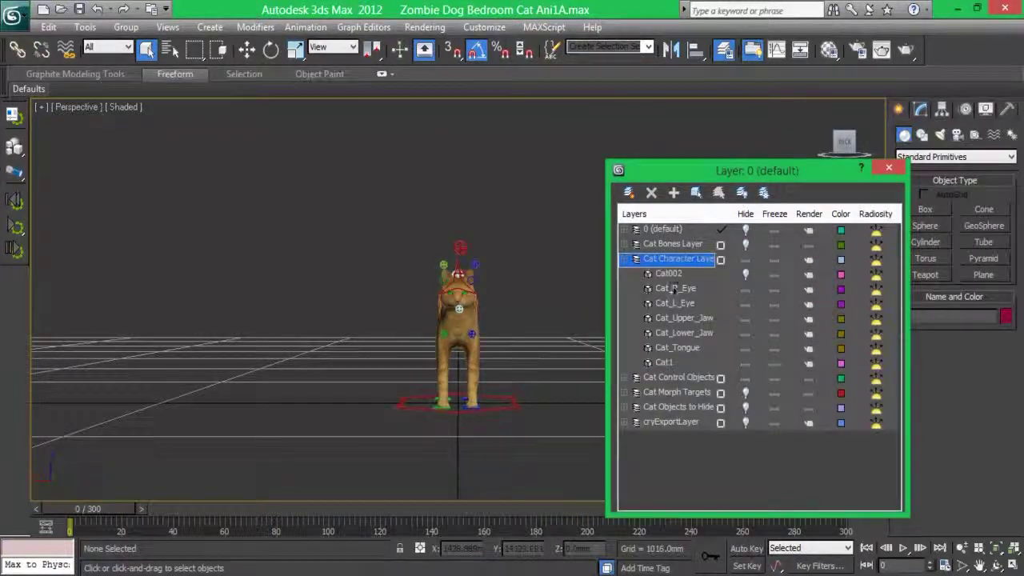
left_click(745, 362)
left_click(888, 167)
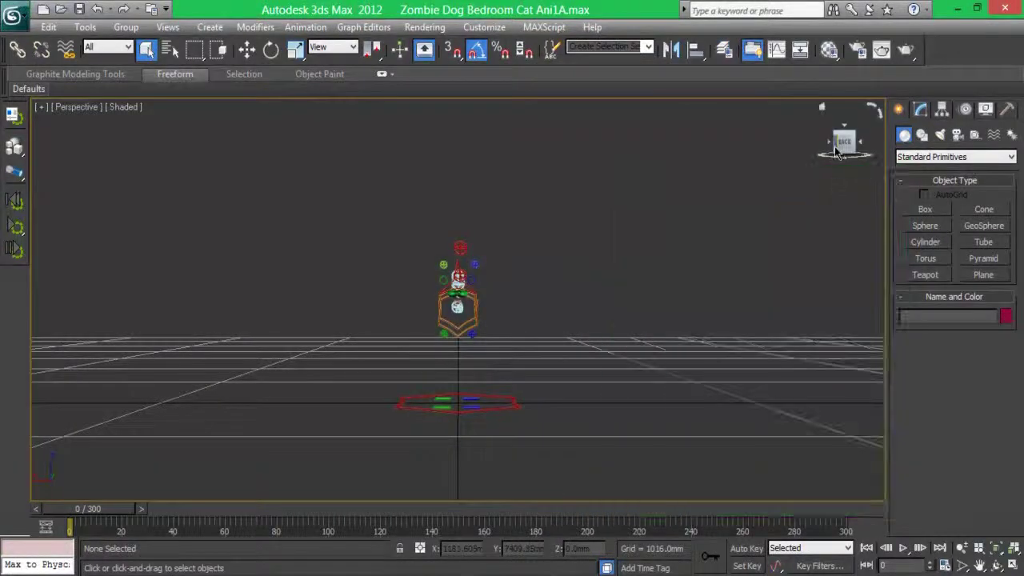
- Hide the cat's lower jaw, then select Cat_Tongue and frame it in the view
left_click_drag(836, 152, 484, 289)
left_click(487, 304)
key("z")
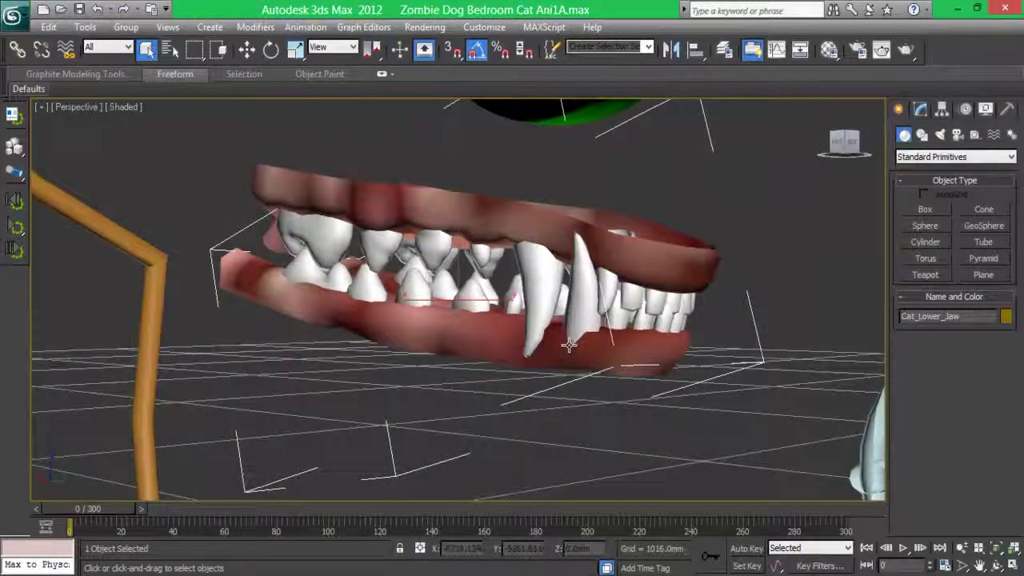
right_click(629, 245)
left_click(648, 209)
left_click(570, 235)
key("z")
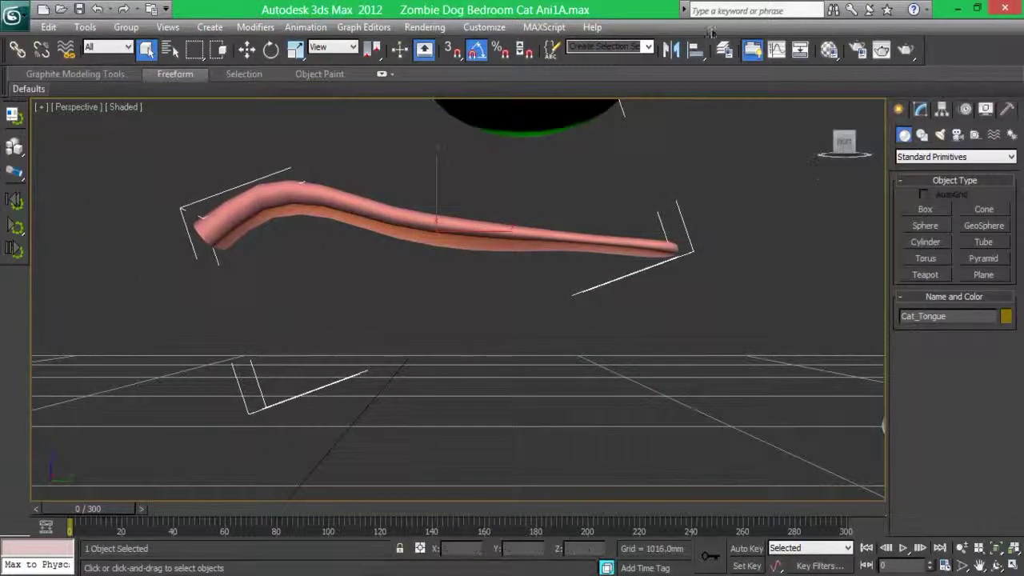
- Unhide and select the Cat Bones Layer in the Layer Manager
left_click(724, 50)
left_click(745, 245)
left_click(696, 244)
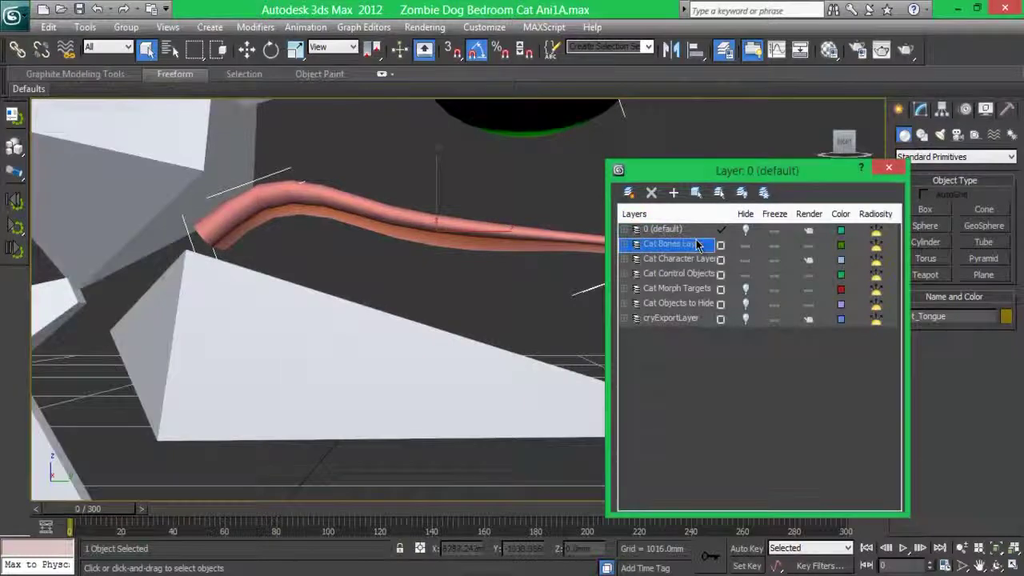
left_click(888, 167)
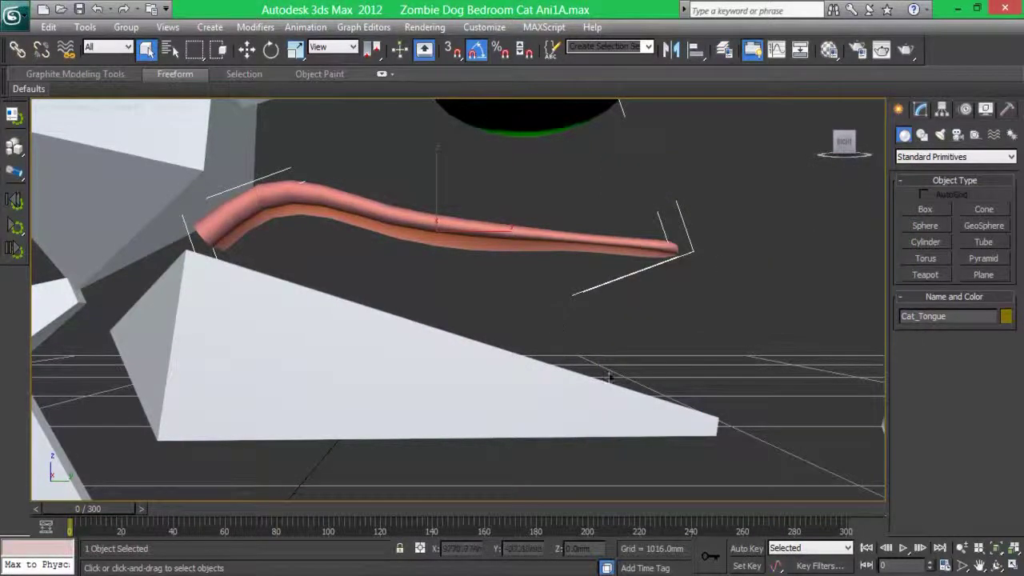
- Switch to a wireframe Right view with edged faces, zoomed in on the tongue
key("F4")
left_click(140, 106)
left_click(195, 217)
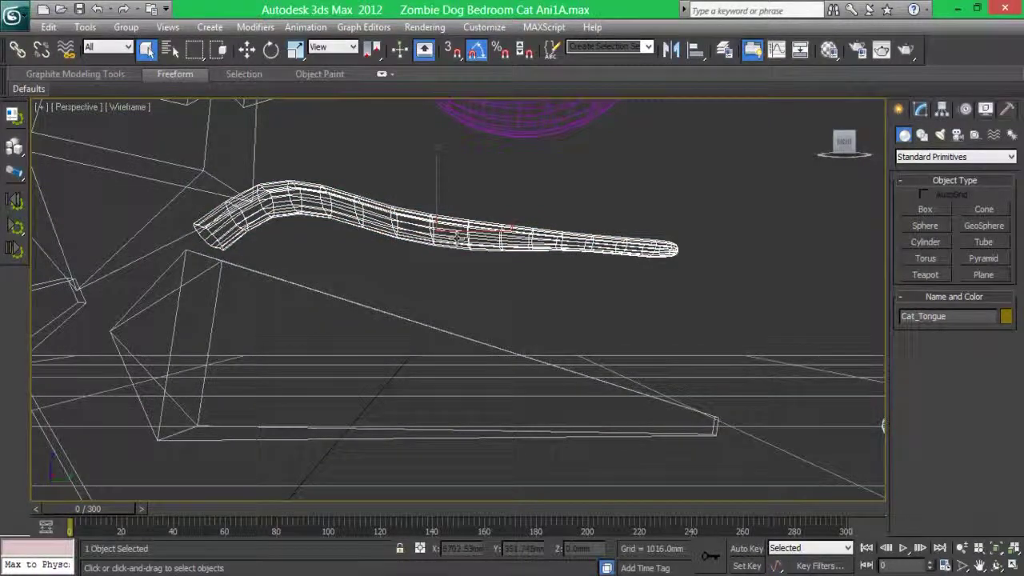
left_click(88, 108)
left_click(152, 284)
scroll(378, 274, "up", 3)
scroll(378, 274, "up", 2)
scroll(512, 210, "up", 2)
left_click(305, 26)
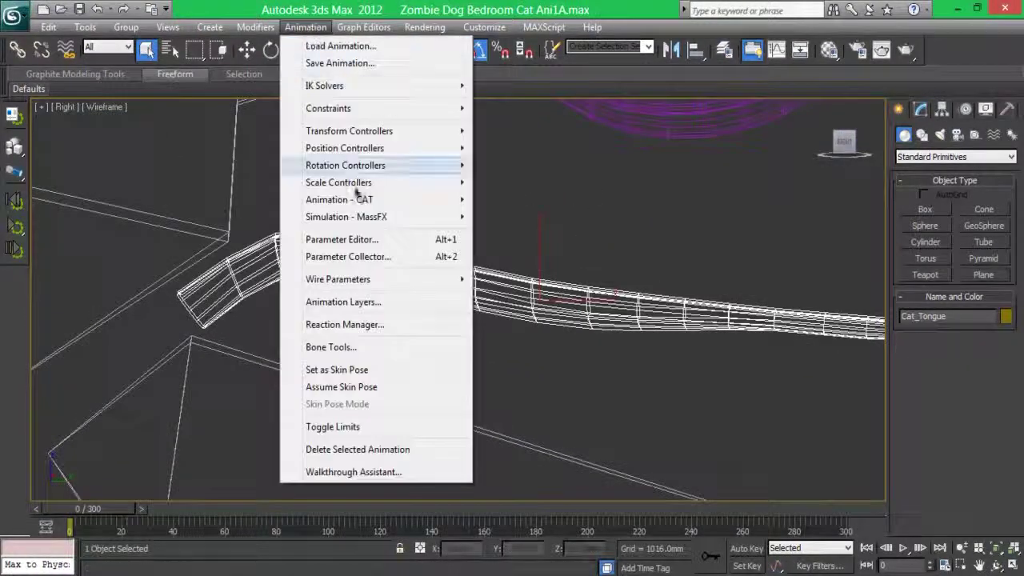
- Start a bone chain with Bone Tools' Create Bones, anchored at the tongue root
left_click(331, 346)
left_click(720, 254)
left_click_drag(724, 156, 886, 137)
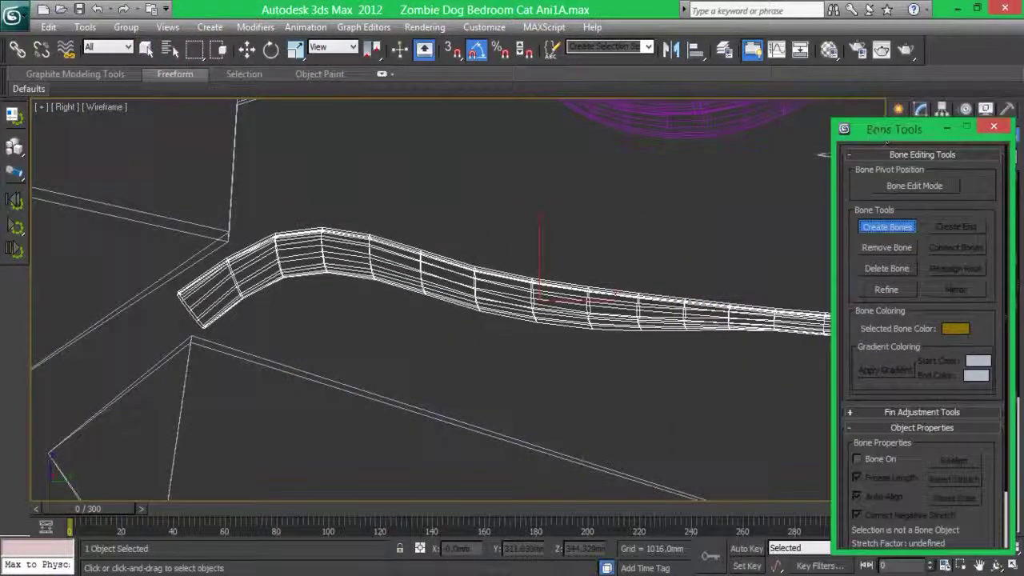
middle_click_drag(298, 304, 172, 324)
left_click(77, 335)
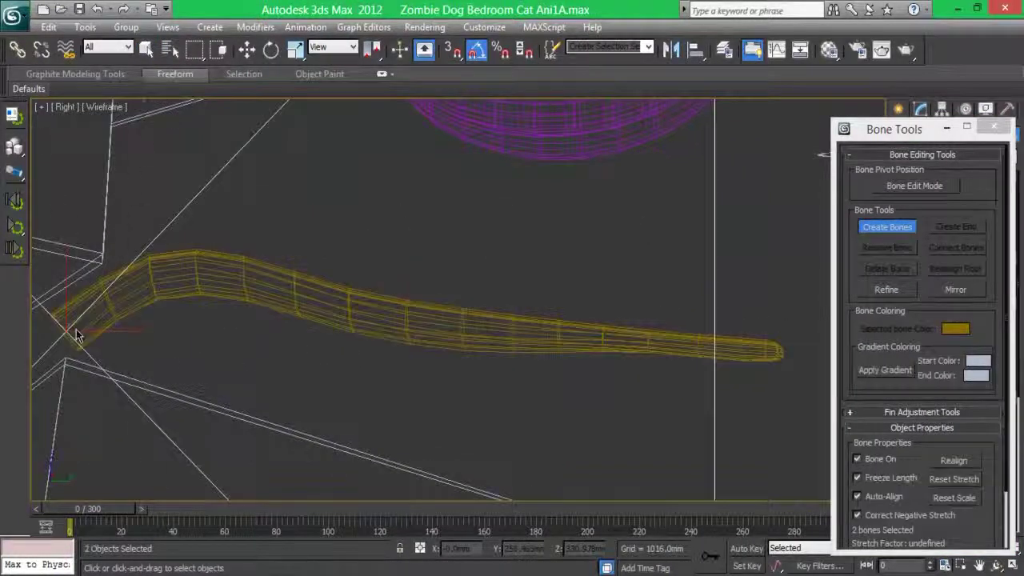
- Place joints along the tongue to just past the tip, finishing the Bone001–Bone009 chain
left_click(154, 286)
left_click(244, 280)
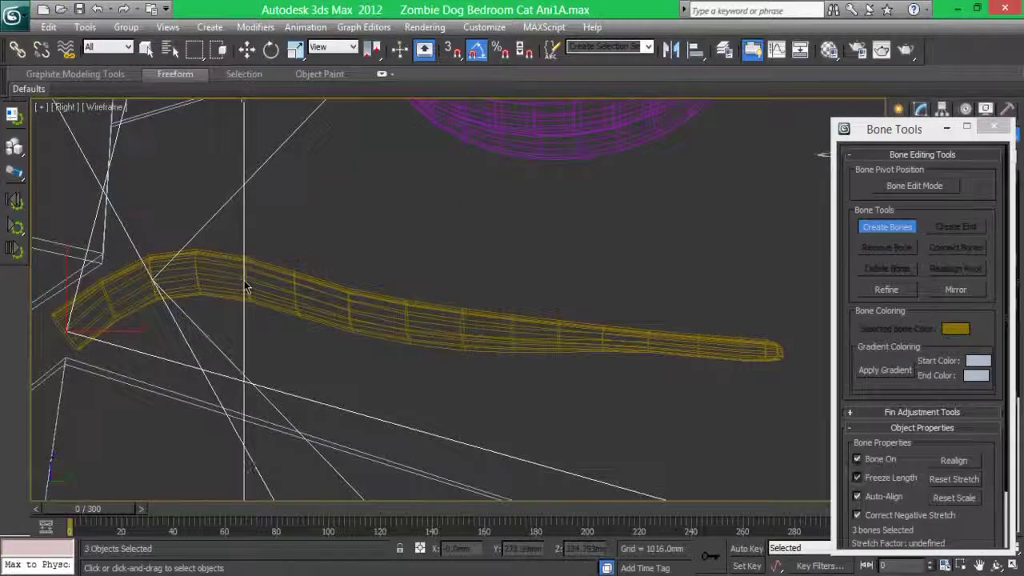
left_click(350, 316)
left_click(464, 330)
left_click(560, 336)
left_click(652, 344)
left_click(743, 352)
right_click(783, 359)
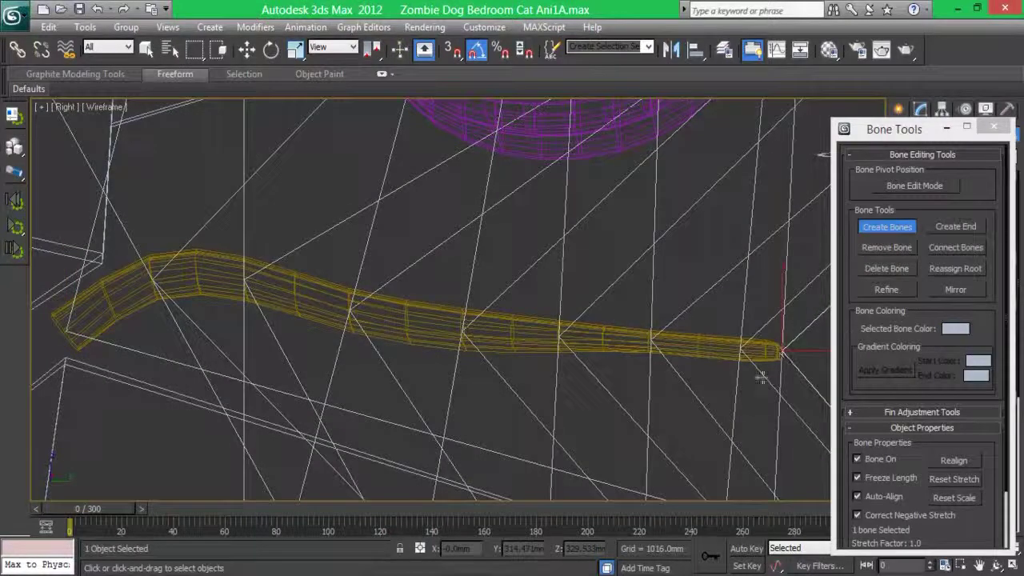
left_click(886, 228)
left_click(994, 127)
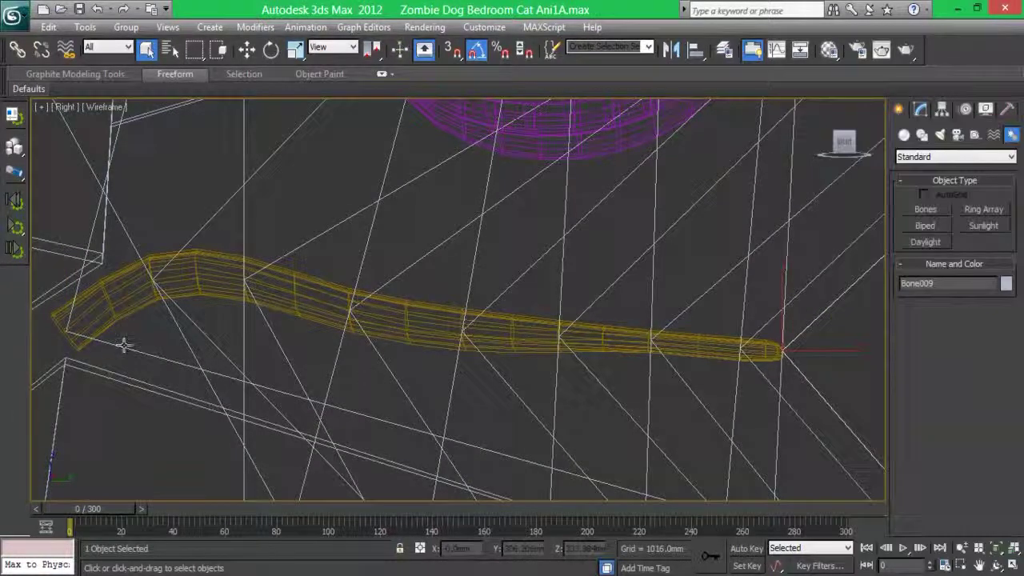
left_click(920, 109)
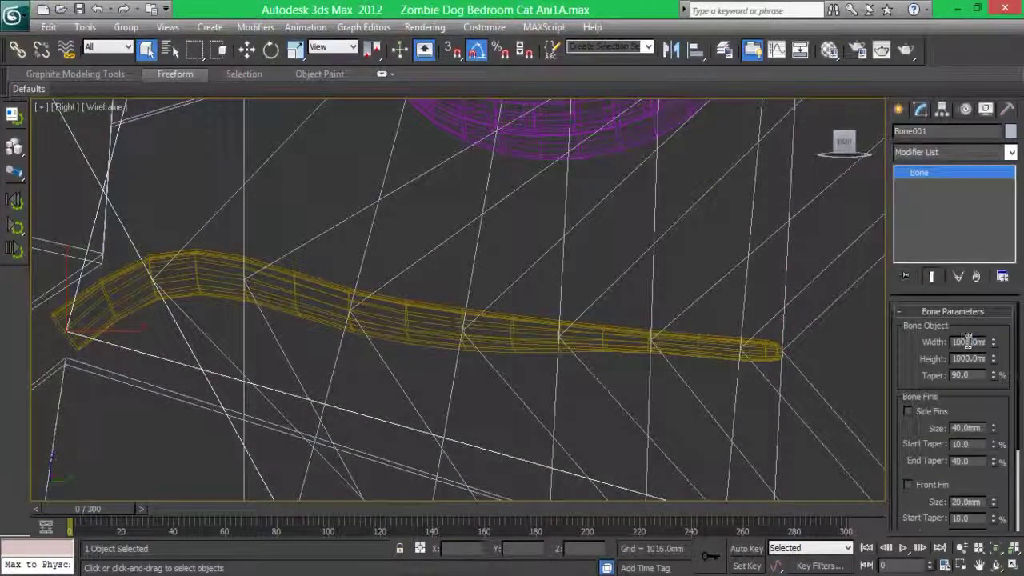
- Set the bone Width and Height to 5.0mm in Bone Parameters
key("Return")
double_click(968, 357)
scroll(532, 292, "down", 5)
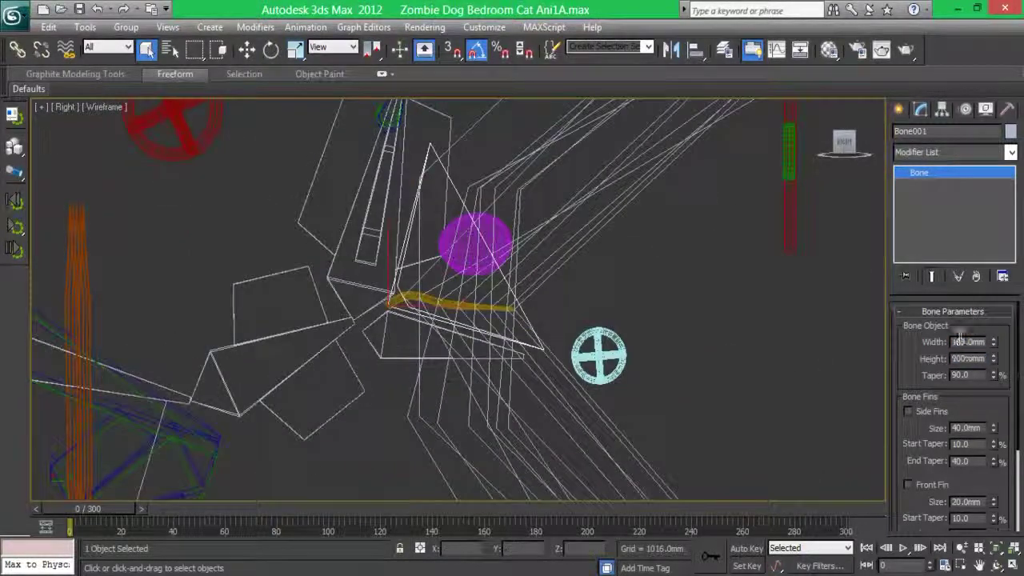
type("50")
key("Return")
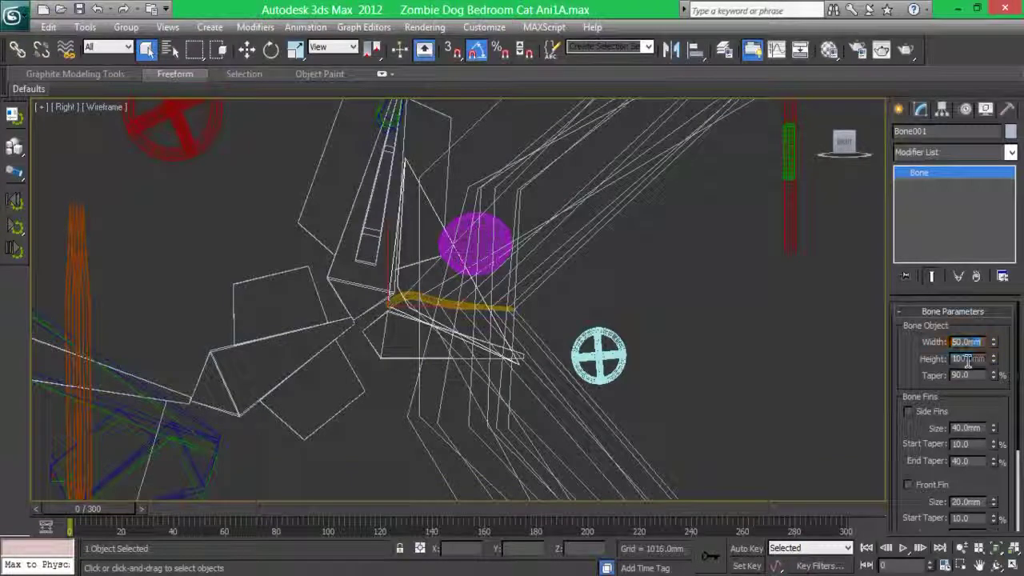
type("5")
key("Return")
double_click(960, 343)
type("5")
key("Return")
- Add four new bones along the tongue at 5.0mm width and height
left_click(413, 316)
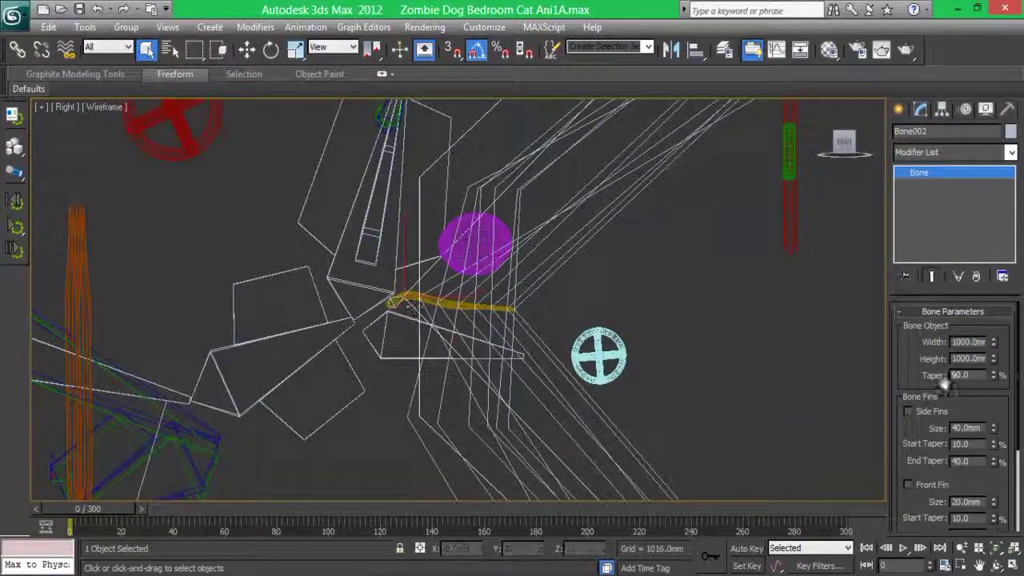
type("5")
key("Tab")
type("5")
key("Return")
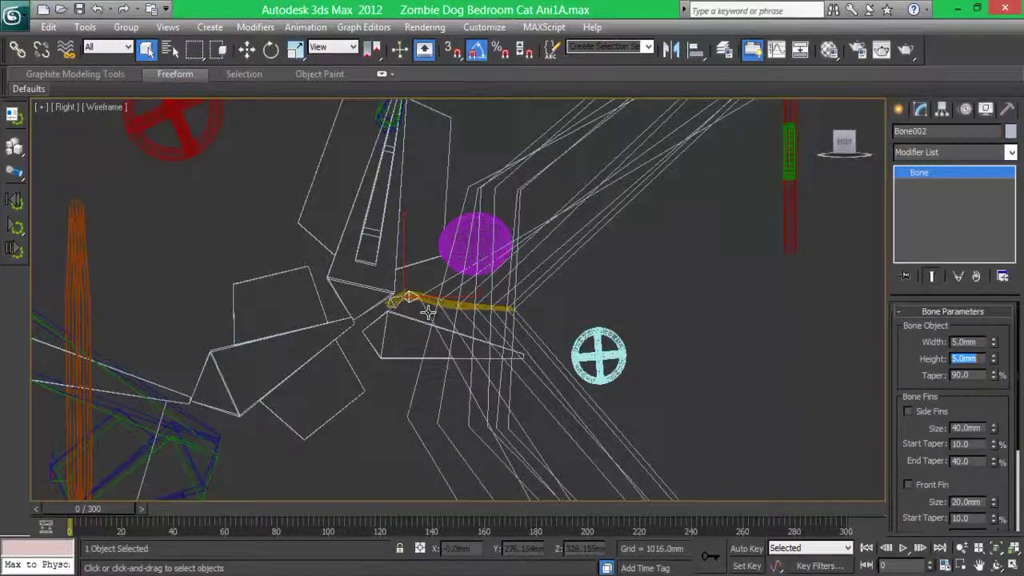
left_click(411, 297)
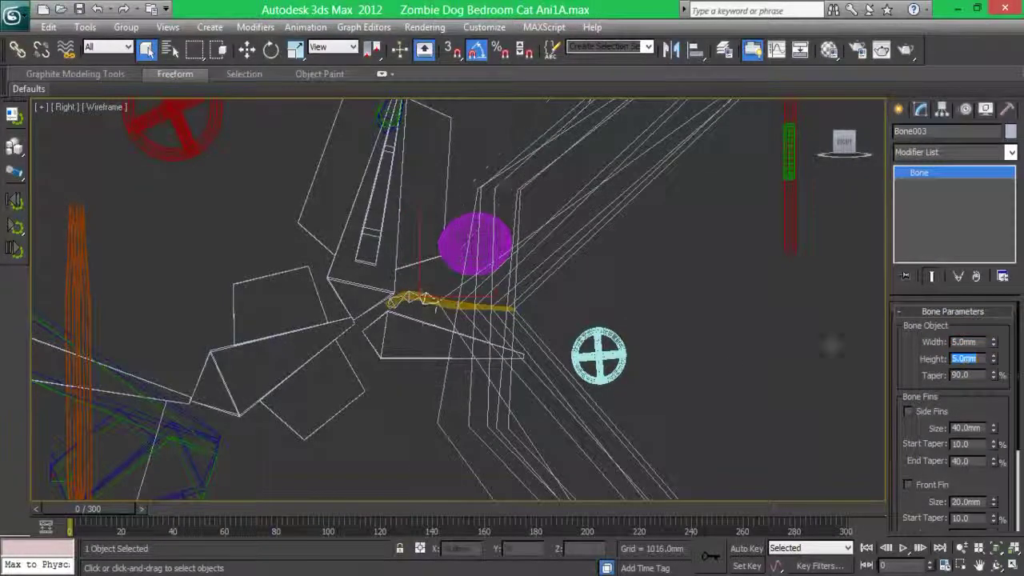
type("1000")
left_click(445, 304)
left_click(479, 316)
key("Tab")
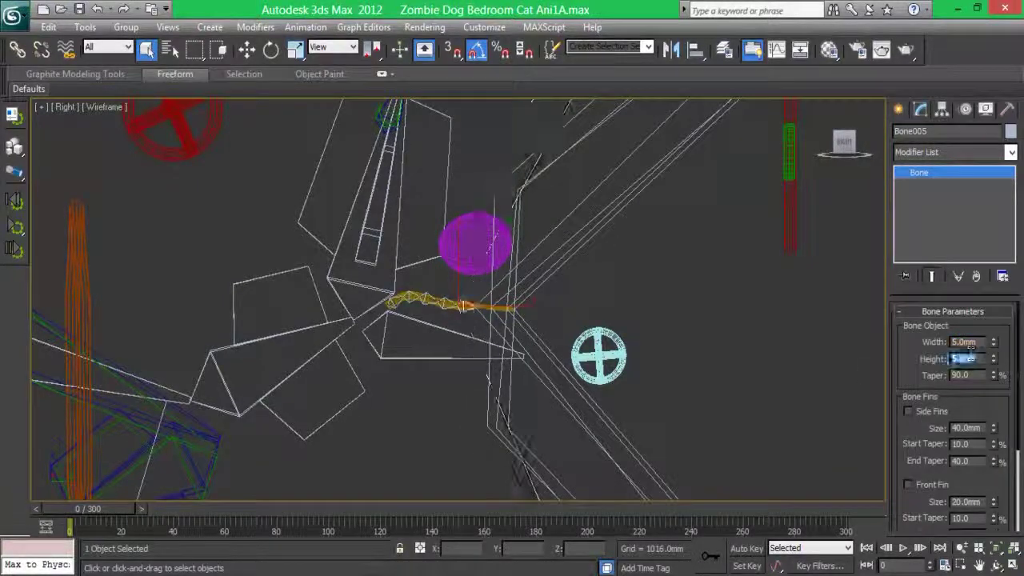
key("Tab")
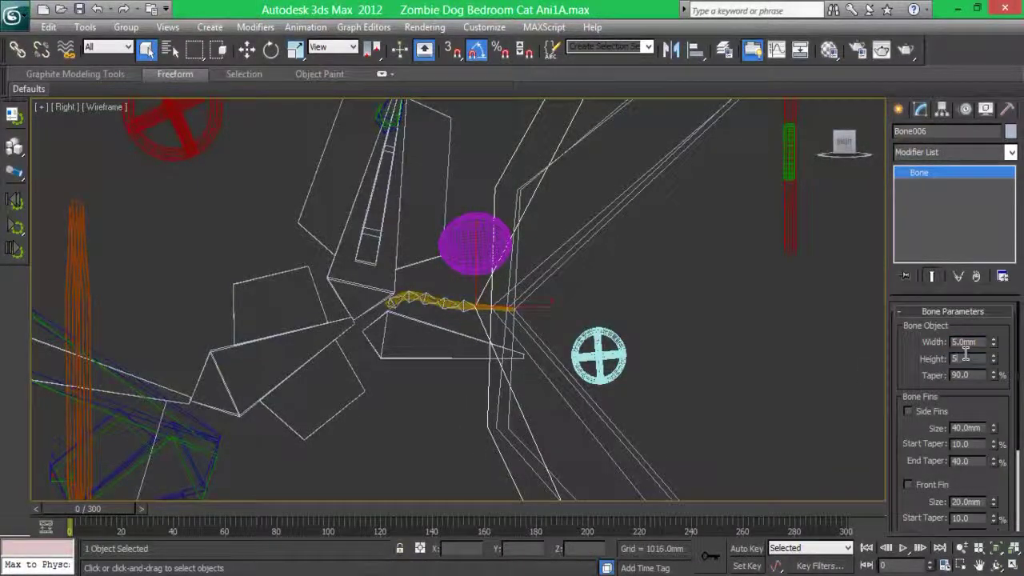
key("Return")
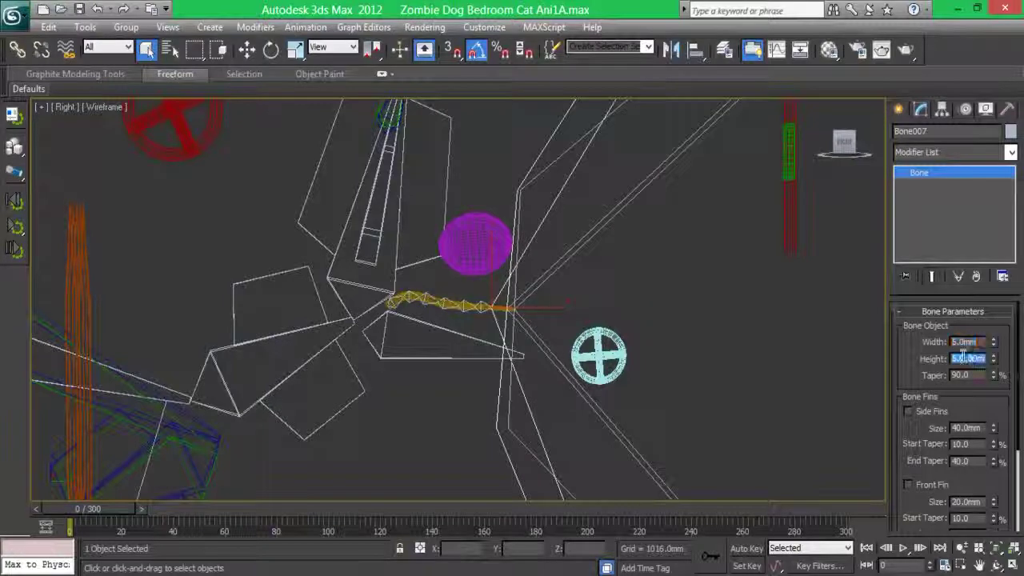
- Add two more 5.0mm-wide, 5.0mm-high bones toward the tongue tip
left_click(513, 331)
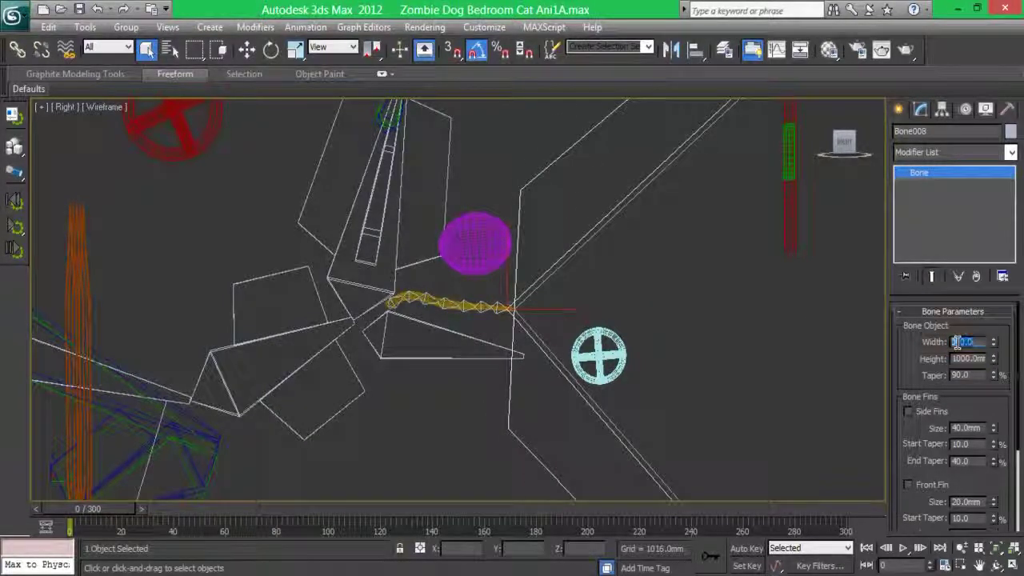
type("5")
key("Tab")
left_click(529, 328)
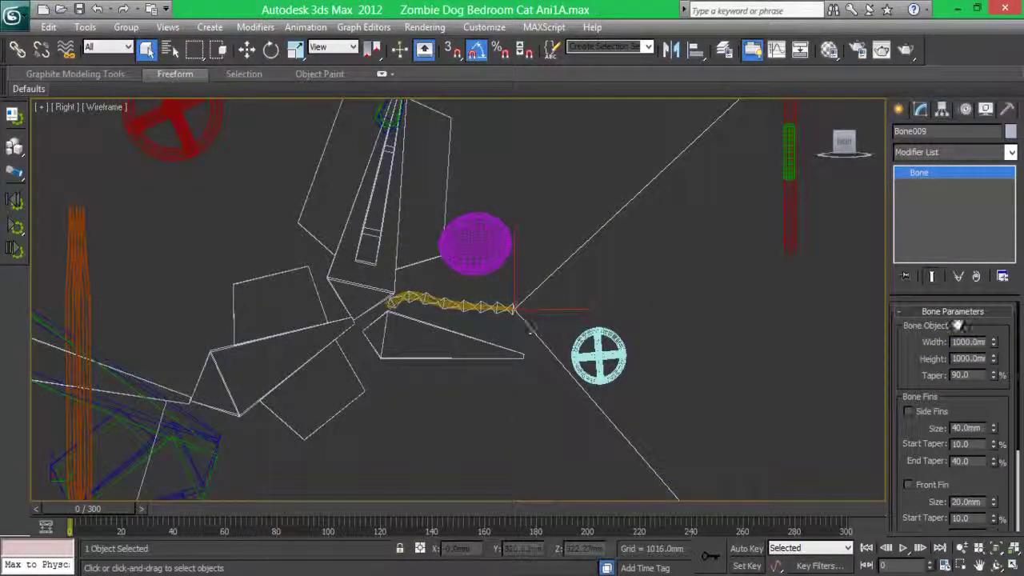
type("5")
key("Tab")
type("5")
key("Return")
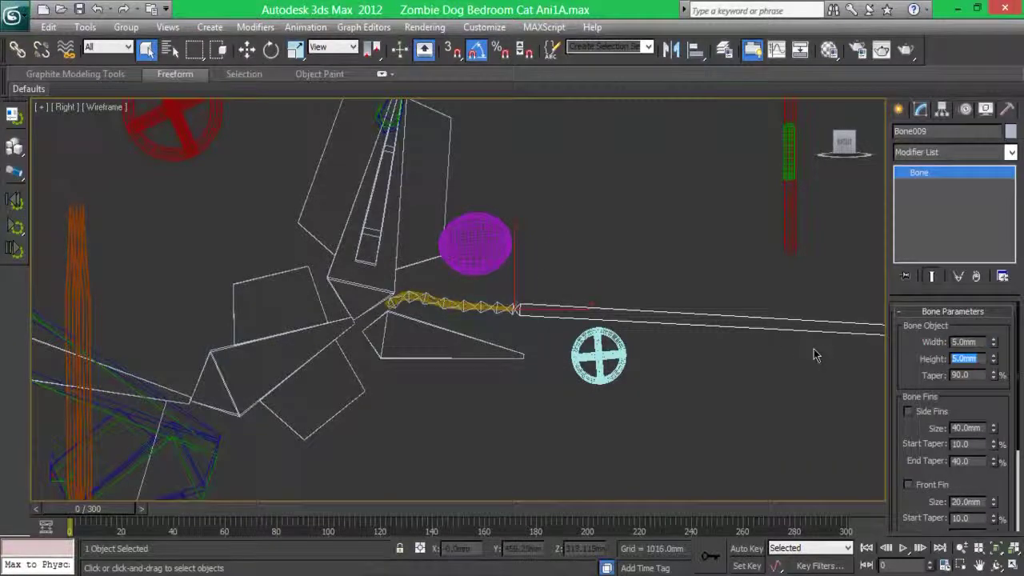
scroll(773, 360, "down", 2)
scroll(773, 359, "down", 3)
scroll(773, 360, "up", 4)
- End bone creation, add an end nub to the chain, and frame the whole chain
right_click(773, 359)
left_click(305, 26)
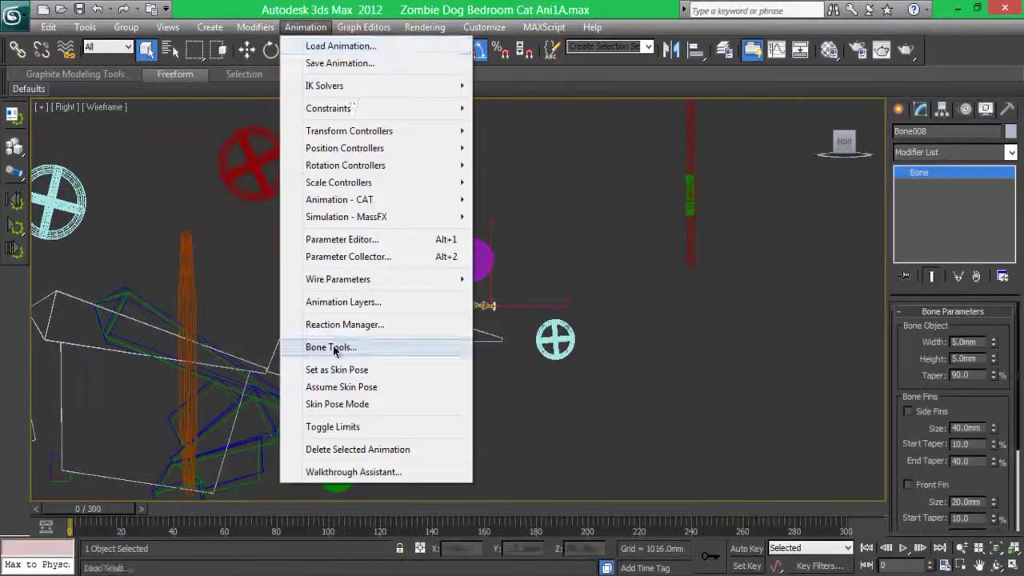
left_click(344, 345)
left_click(955, 227)
left_click(993, 128)
double_click(420, 304)
key("z")
- Set the first and second tongue bones to 3.0mm width and height
left_click(158, 324)
double_click(964, 342)
type("3")
key("Tab")
type("3")
key("Return")
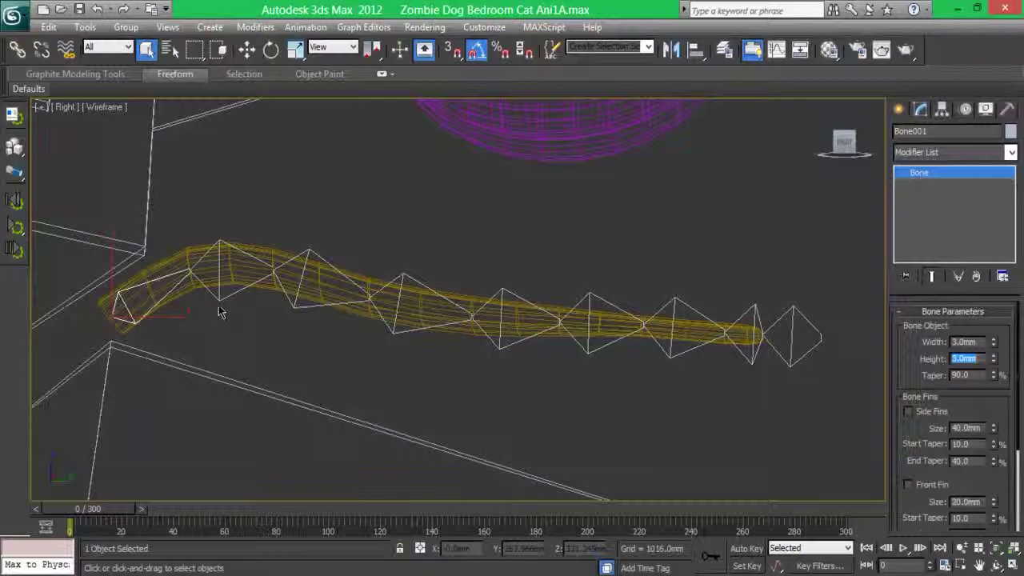
left_click(250, 300)
double_click(965, 342)
type("3")
key("Tab")
type("3")
key("Return")
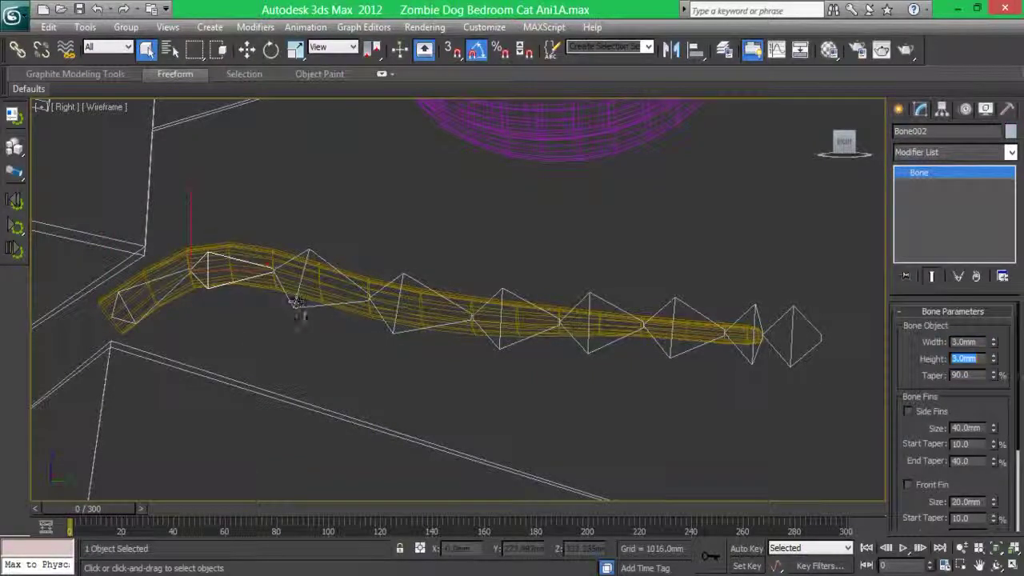
- Make the third and fourth bones 3.0mm wide and 3.0mm high
left_click(293, 300)
double_click(966, 343)
type("3")
key("Return")
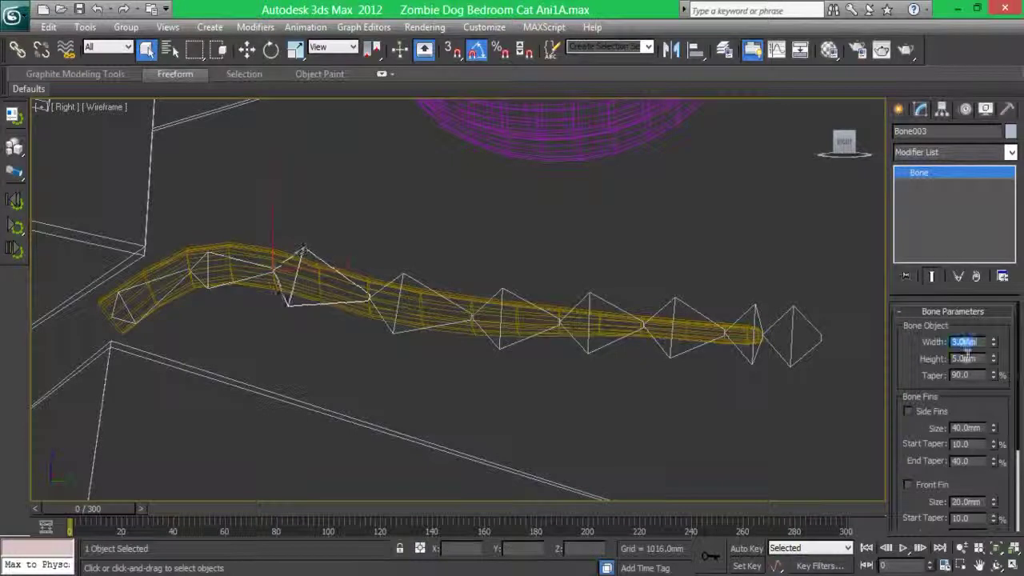
type("3")
key("Return")
left_click(396, 324)
double_click(966, 343)
type("3")
key("Tab")
type("3")
key("Return")
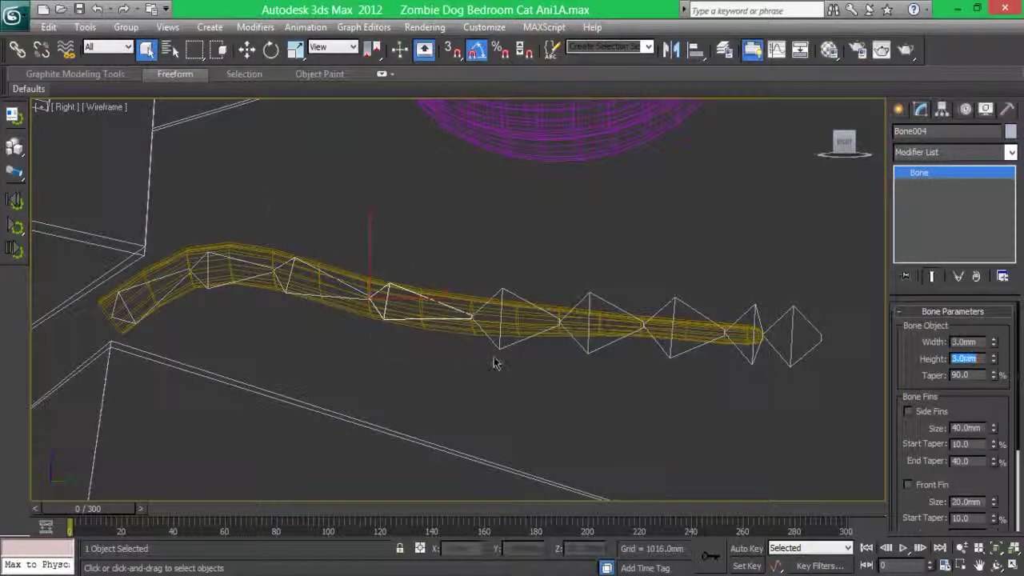
- Set the fifth bone and Bone006 to 3.0mm width and height
left_click(497, 348)
double_click(966, 343)
type("3")
key("Tab")
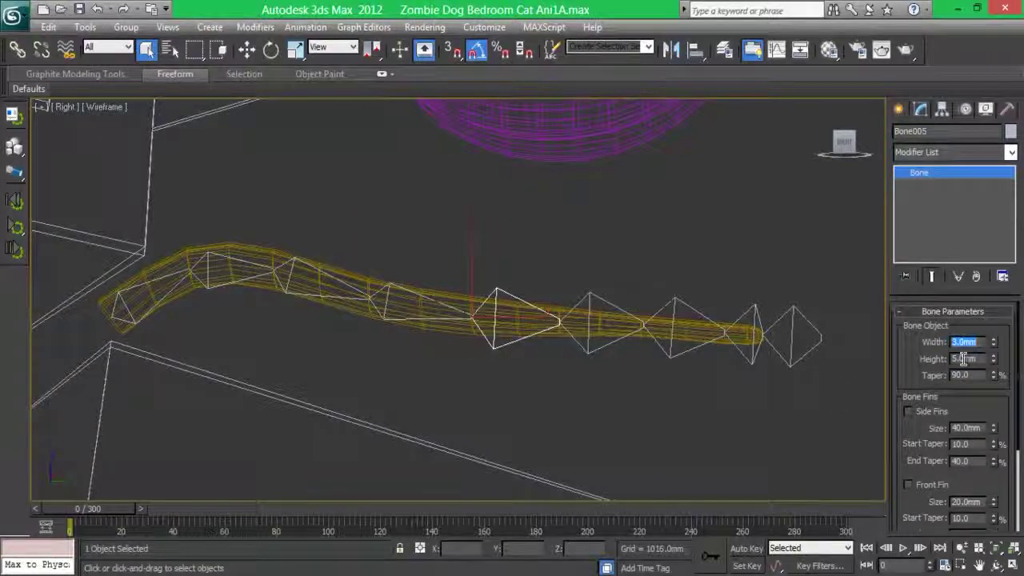
type("3")
key("Return")
left_click(590, 347)
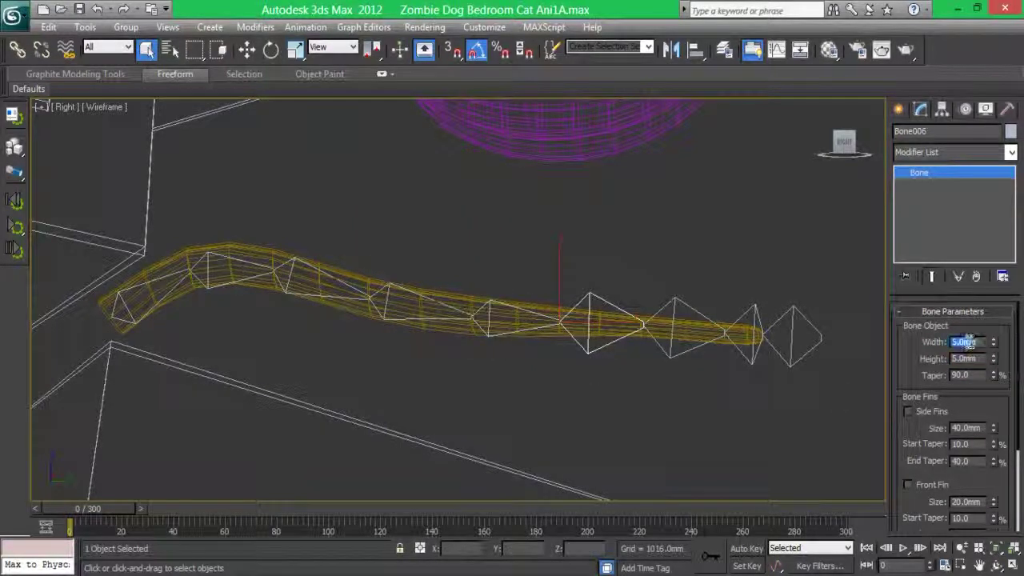
type("3")
key("Return")
type("3")
key("Return")
- Give Bone007 and Bone008 3.0mm width and height, then deselect
left_click(680, 352)
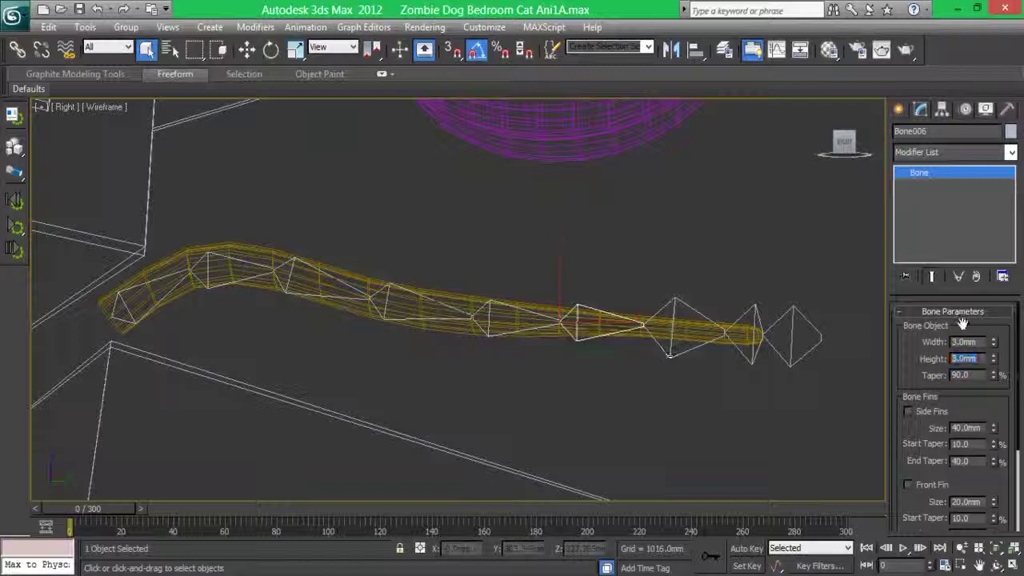
double_click(966, 342)
type("3")
key("Return")
left_click(748, 360)
double_click(966, 343)
type("3")
key("Return")
type("3")
key("Return")
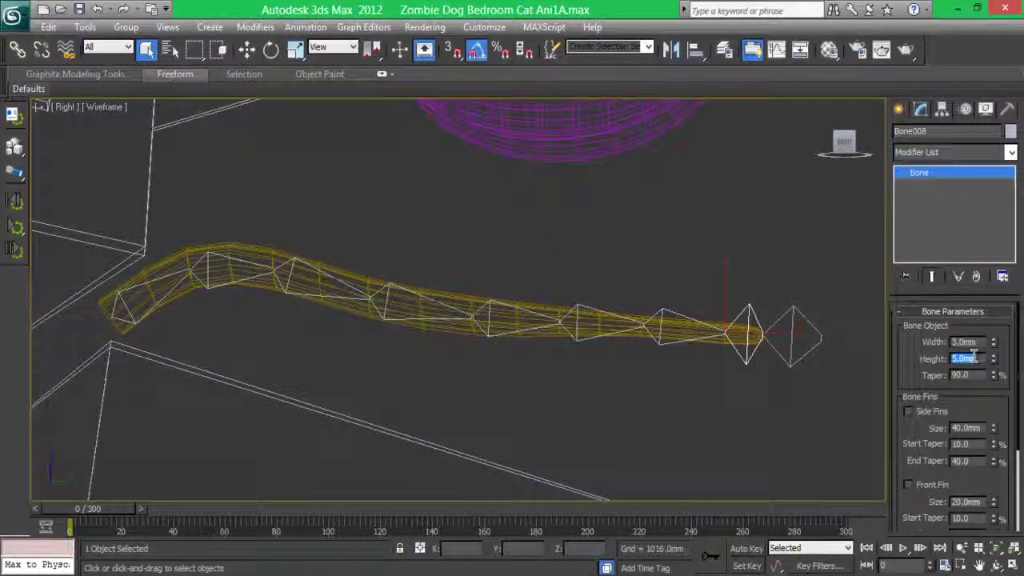
left_click(788, 367)
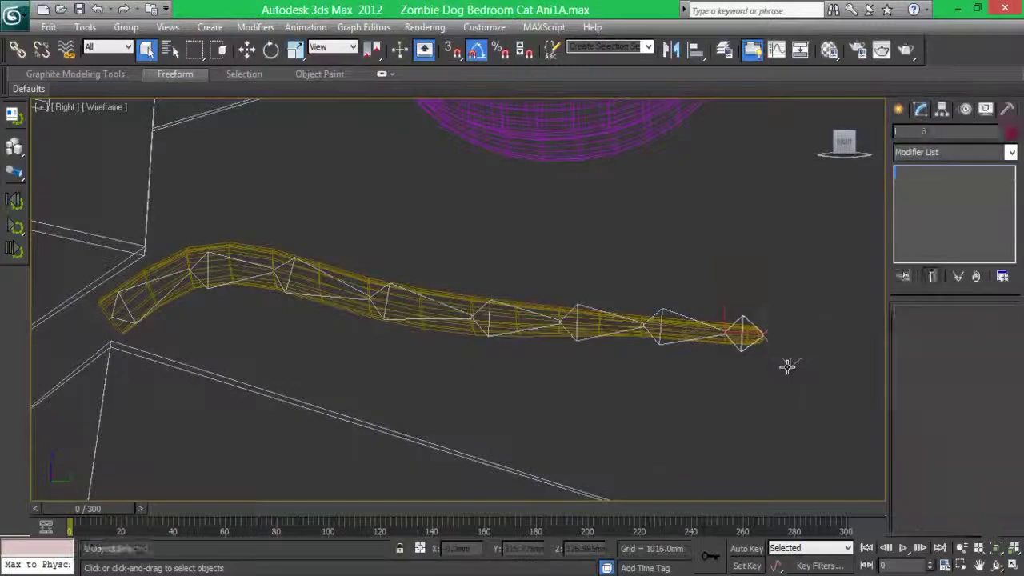
- Add an end nub bone at the tongue tip after Bone008 using Bone Tools
left_click(740, 349)
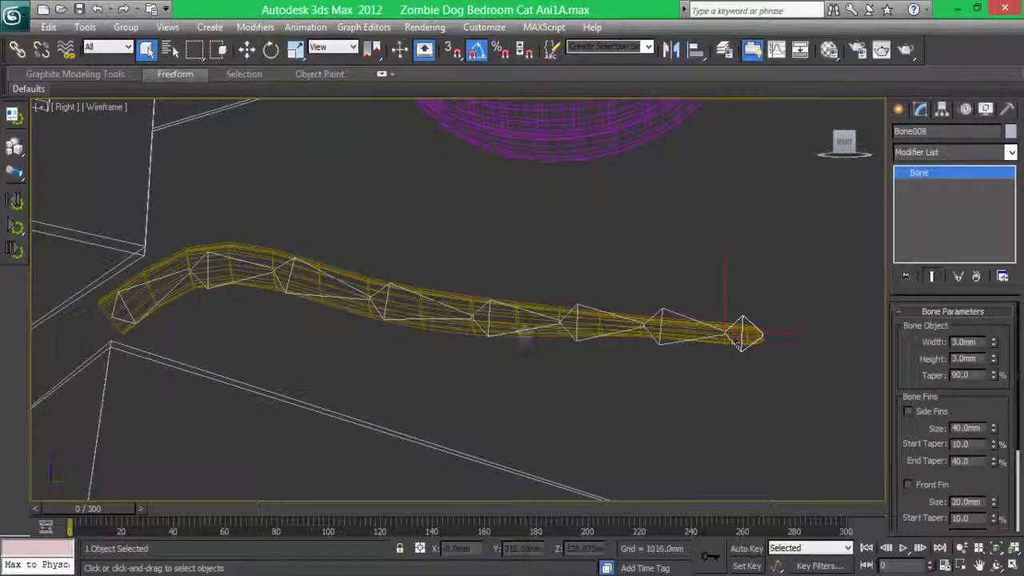
left_click(306, 26)
left_click(328, 347)
left_click(955, 226)
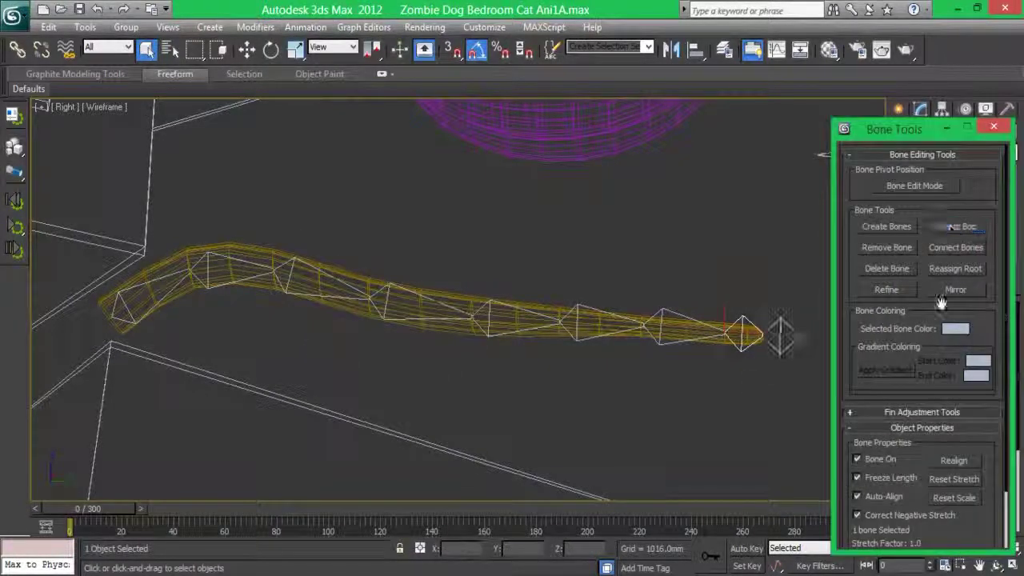
- In Bone Edit Mode, move the root and second bone joints along the tongue's centre
left_click(914, 186)
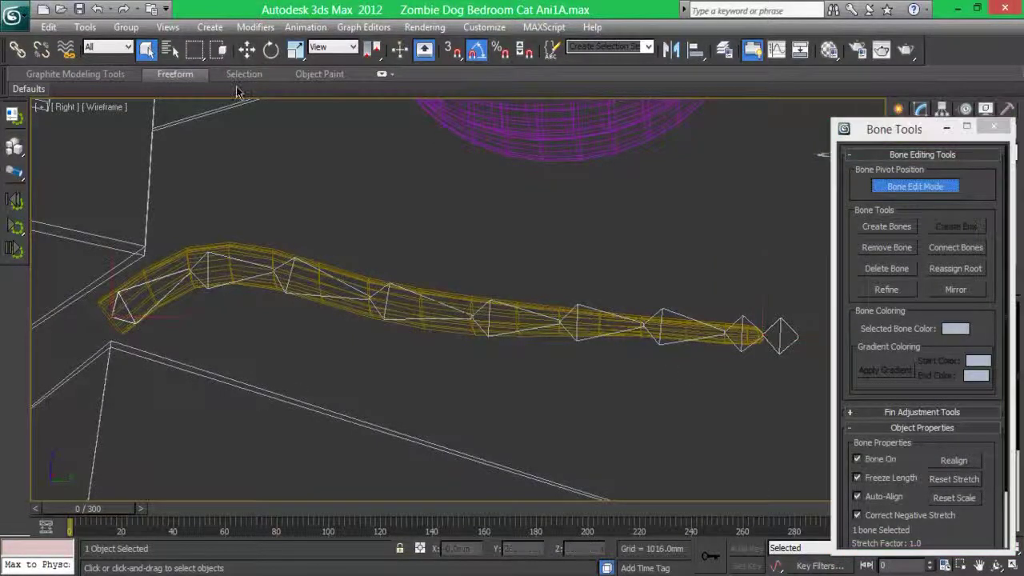
key("w")
left_click_drag(120, 314, 112, 313)
left_click(240, 264)
left_click_drag(240, 264, 322, 266)
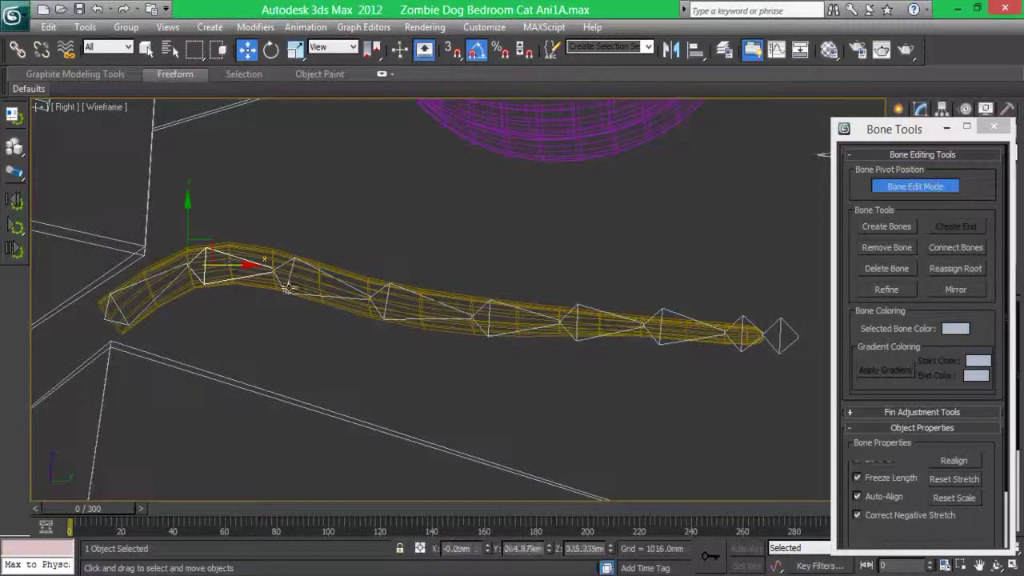
left_click(384, 308)
left_click(528, 319)
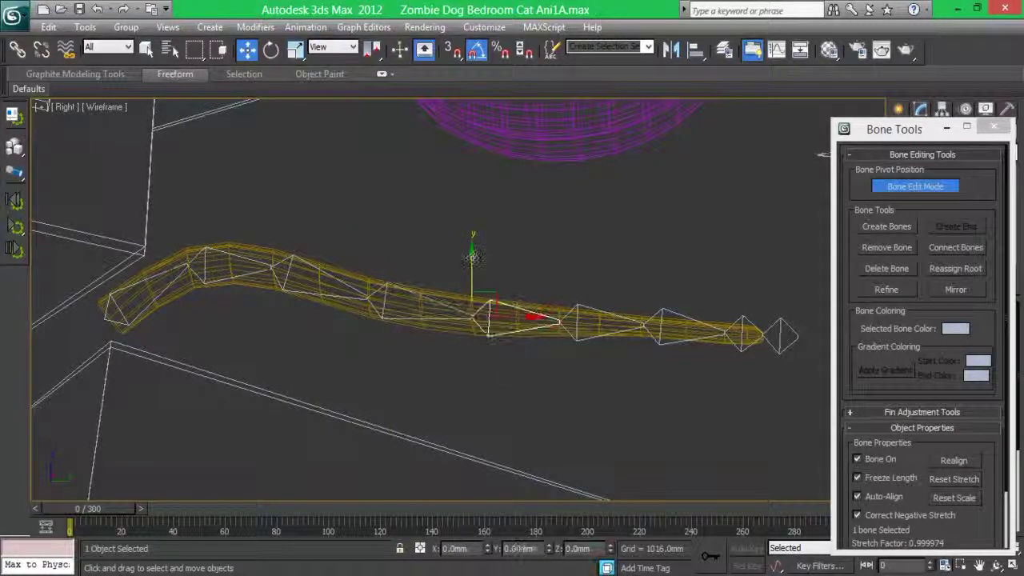
- Nudge the next joint and pull the end bone to the tongue tip, then exit Bone Edit Mode
left_click_drag(520, 316, 517, 317)
left_click(579, 336)
left_click(676, 328)
left_click(733, 342)
left_click_drag(773, 334, 774, 300)
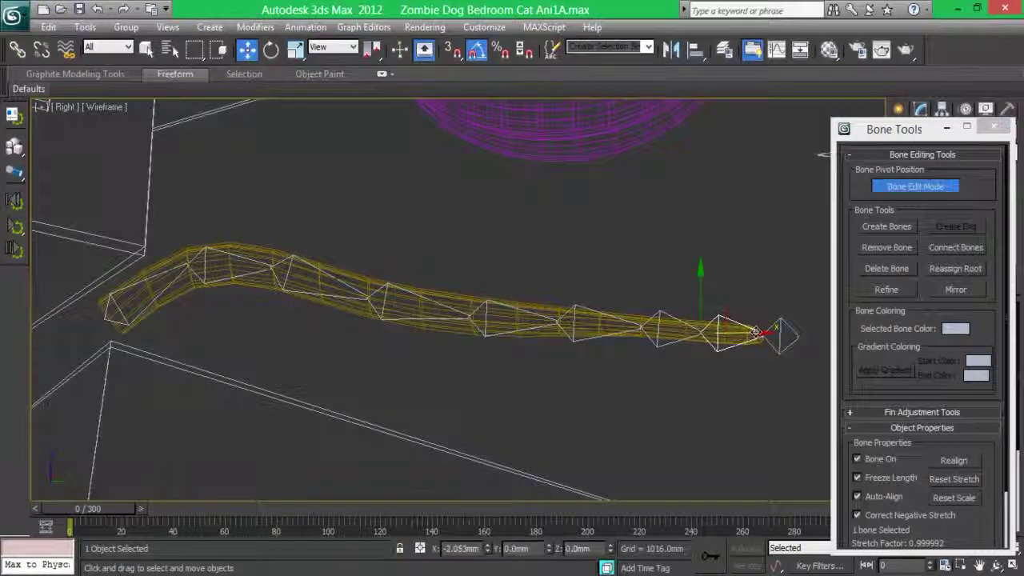
left_click(916, 185)
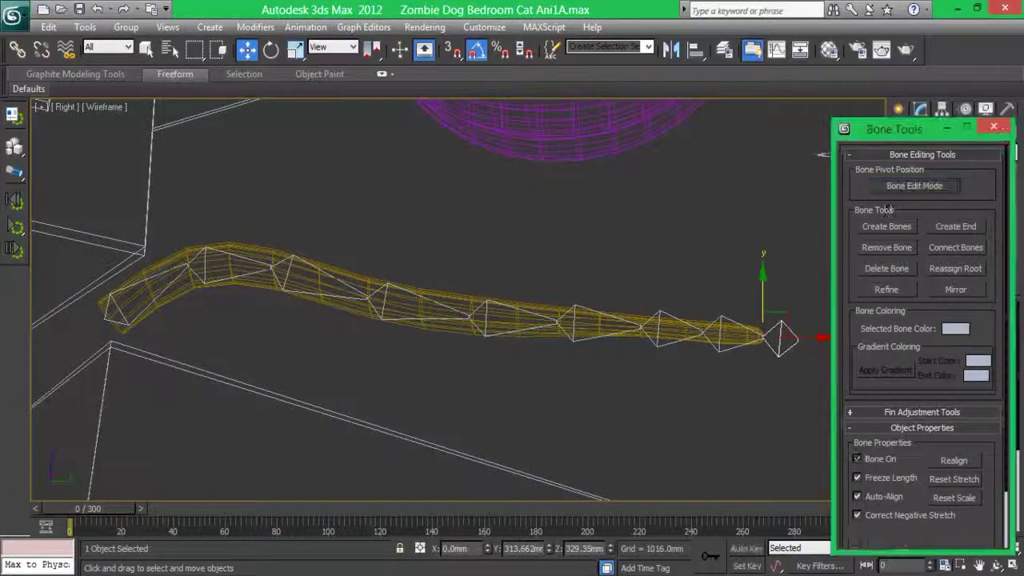
left_click(995, 128)
left_click(126, 318)
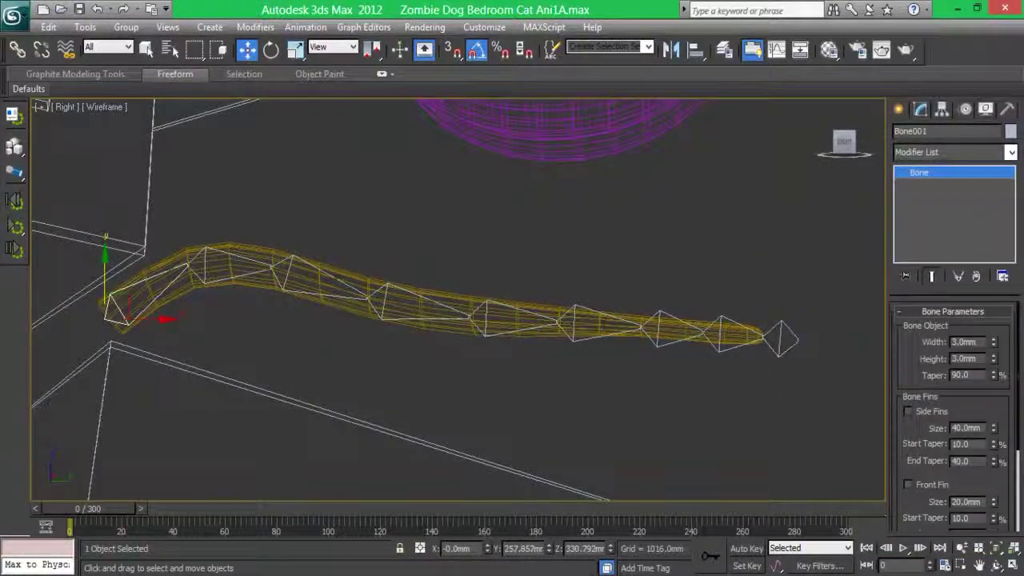
- Show the viewport as Shaded + Edged Faces and move Bone001 to X -5.063mm inside the tongue
scroll(232, 348, "down", 5)
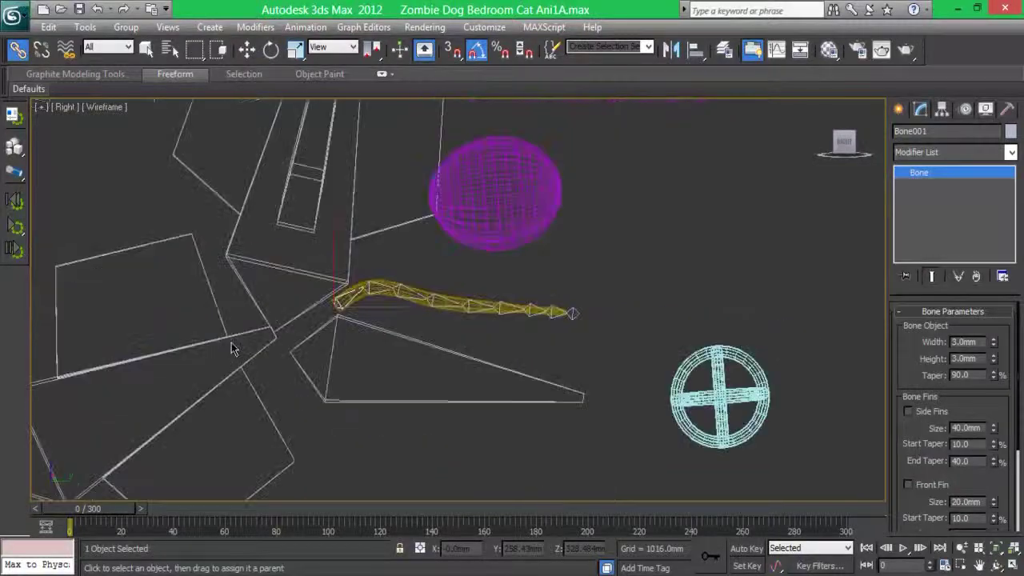
left_click(246, 50)
left_click(104, 107)
left_click(141, 143)
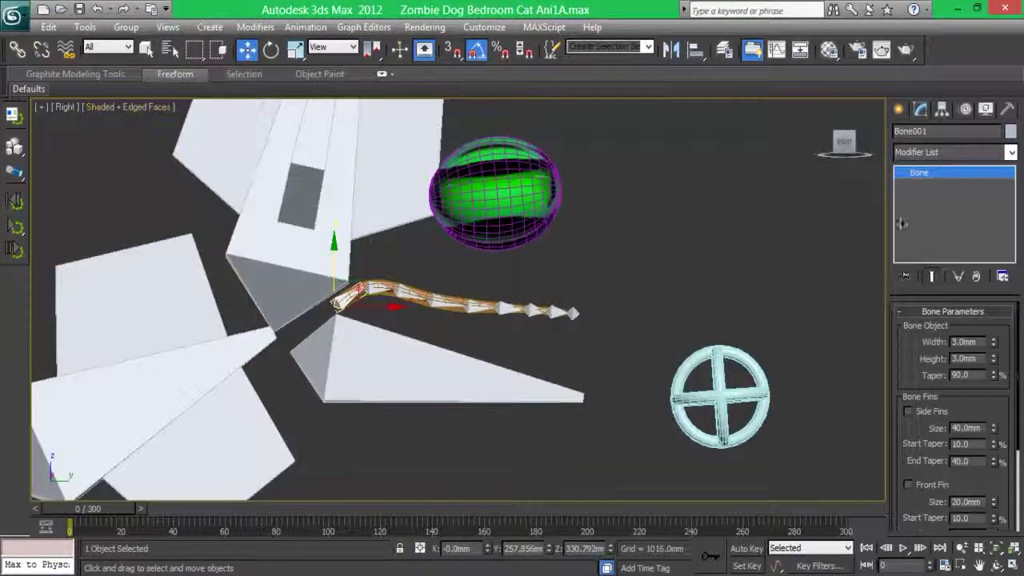
mouse_move(560, 240)
middle_mouse_down("alt")
mouse_move(685, 164)
mouse_move(777, 164)
middle_mouse_up("alt")
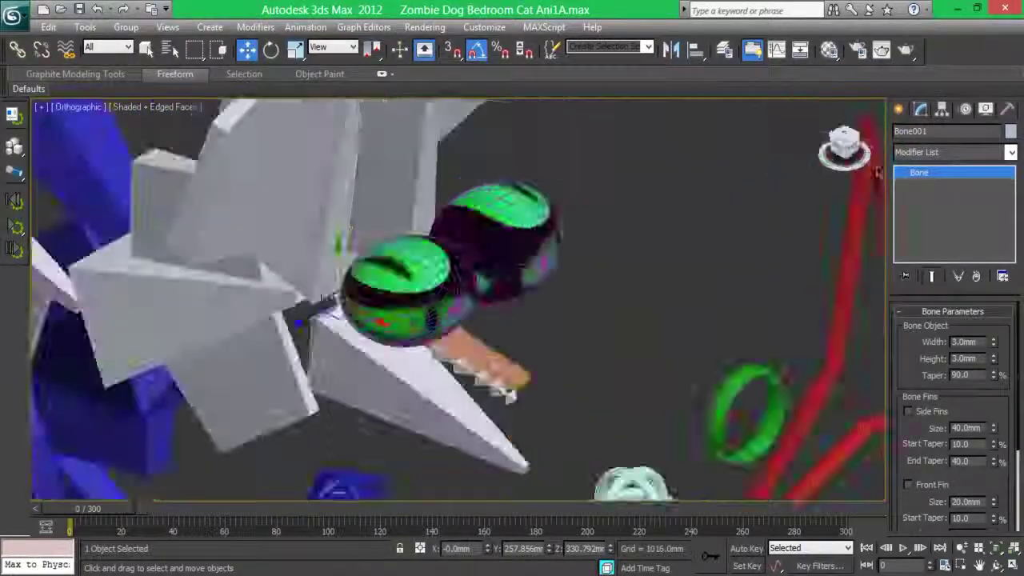
left_click_drag(352, 258, 316, 306)
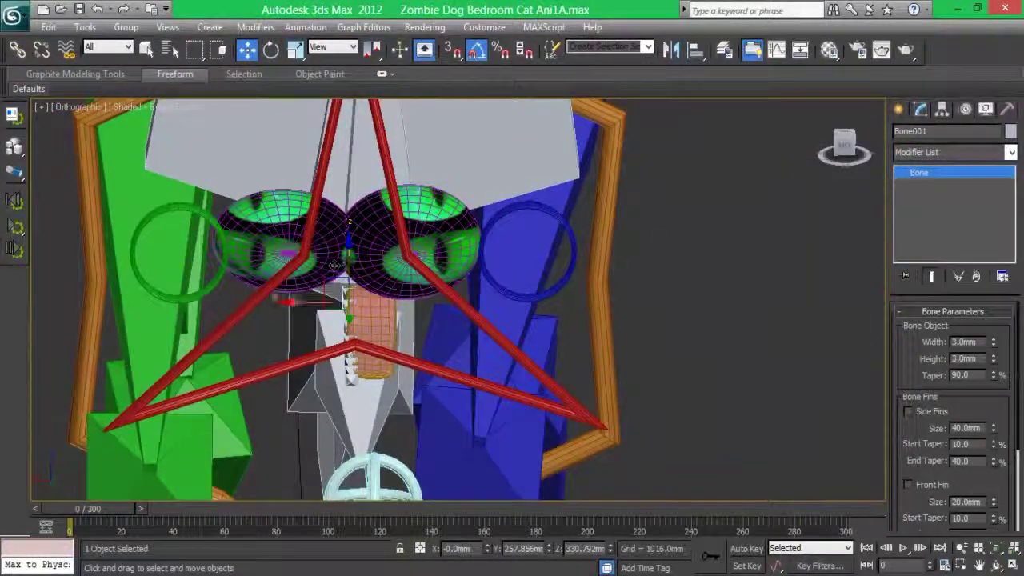
left_click_drag(844, 145, 842, 148)
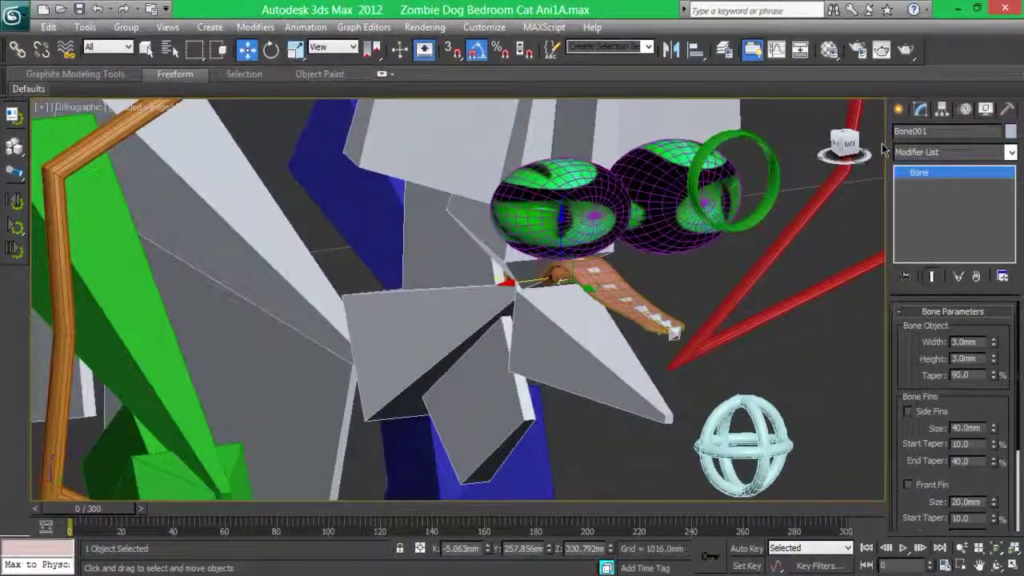
- Link the root bone Bone001 to the jaw control CC_Cat_Jaw01
key("z")
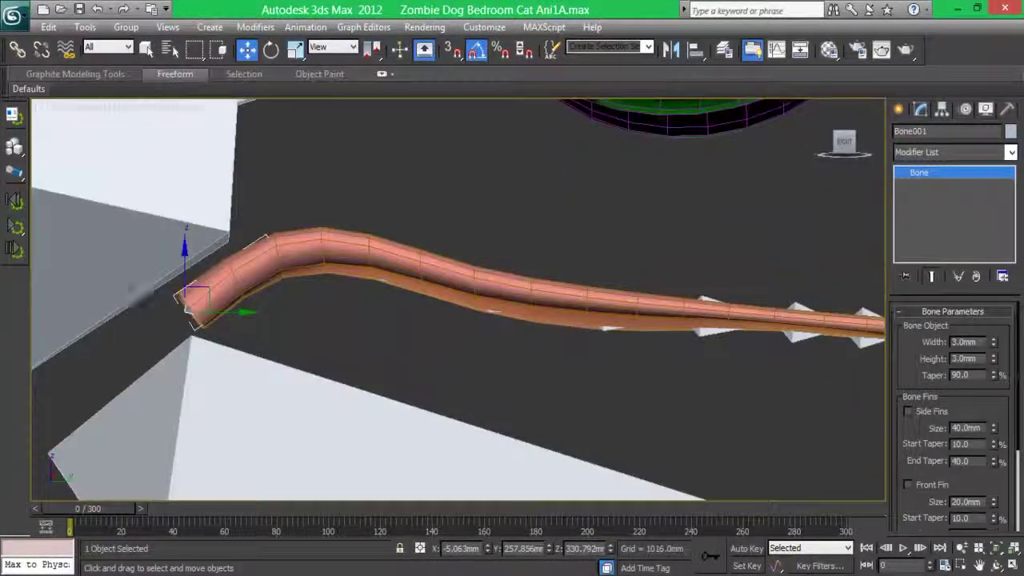
left_click(17, 50)
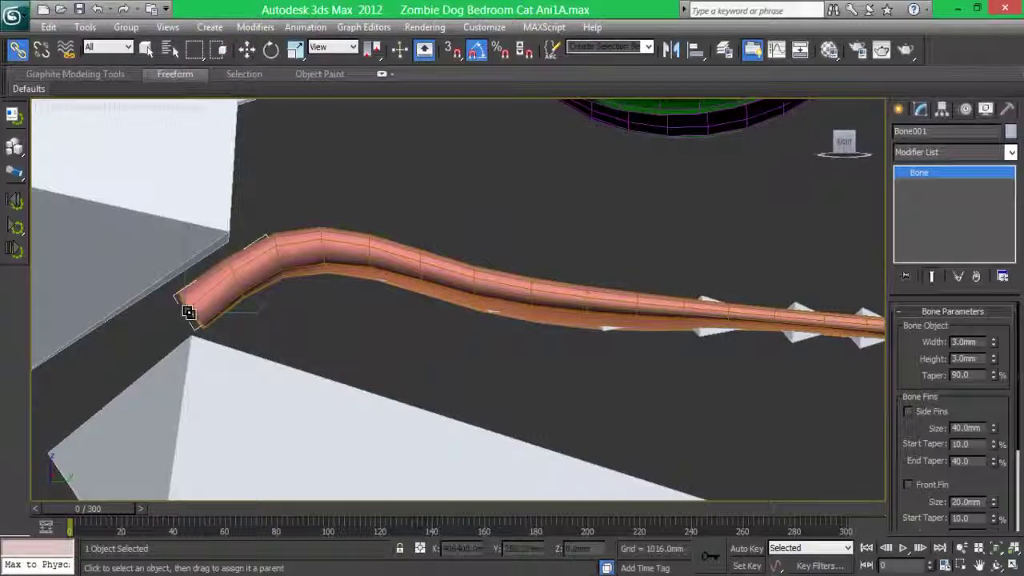
key("w")
left_click(260, 262)
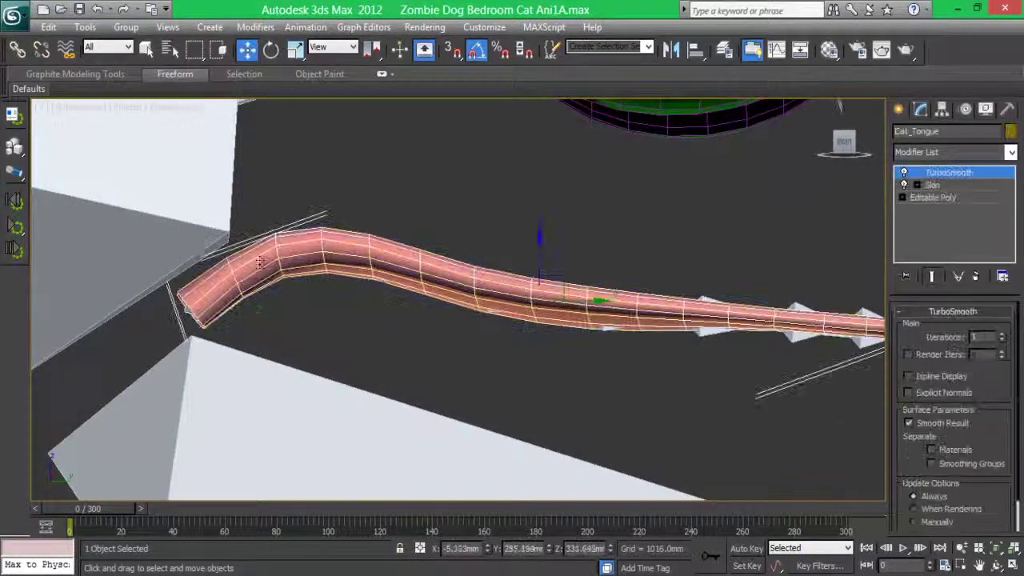
left_click(189, 310)
left_click(17, 50)
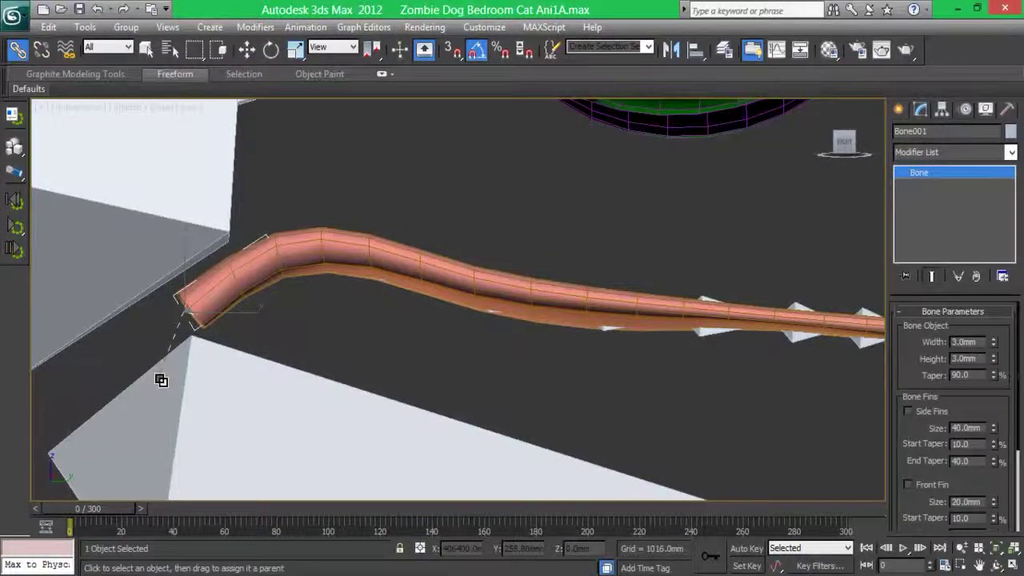
left_click_drag(161, 380, 200, 320)
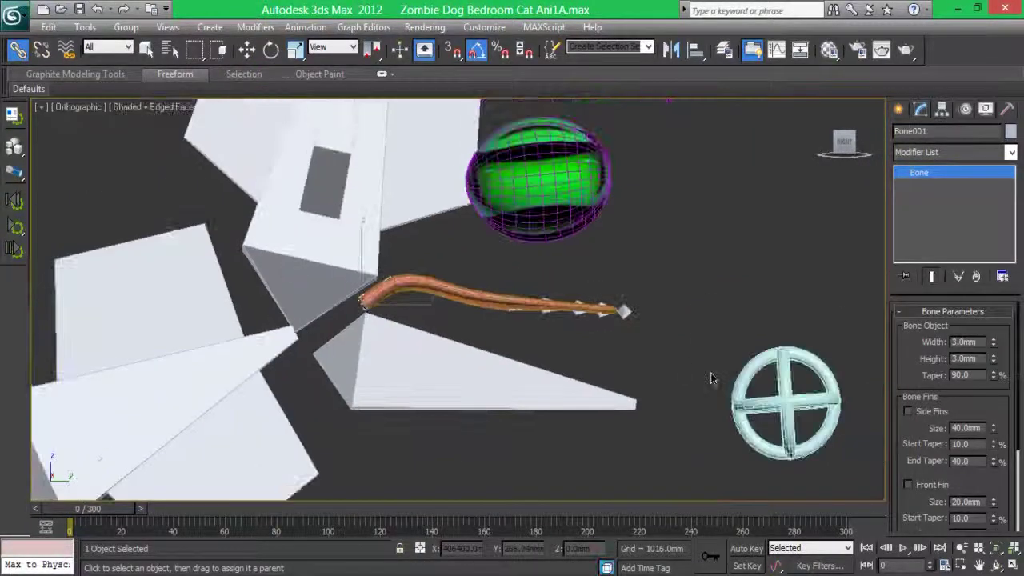
- Rotate CC_Cat_Jaw01 to confirm the tongue bones follow, then reselect the tongue mesh
key("e")
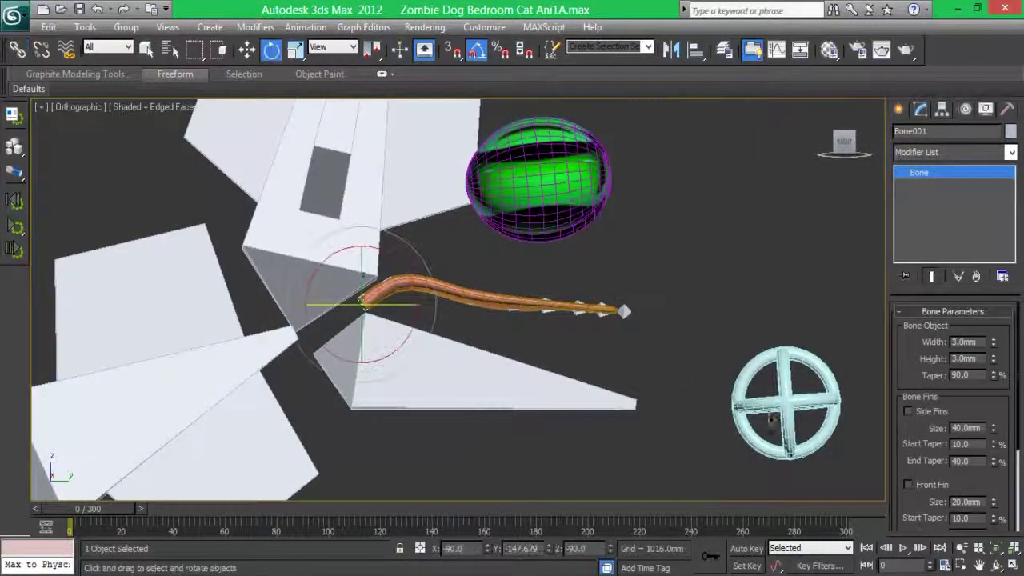
left_click(338, 366)
left_click_drag(337, 367, 332, 394)
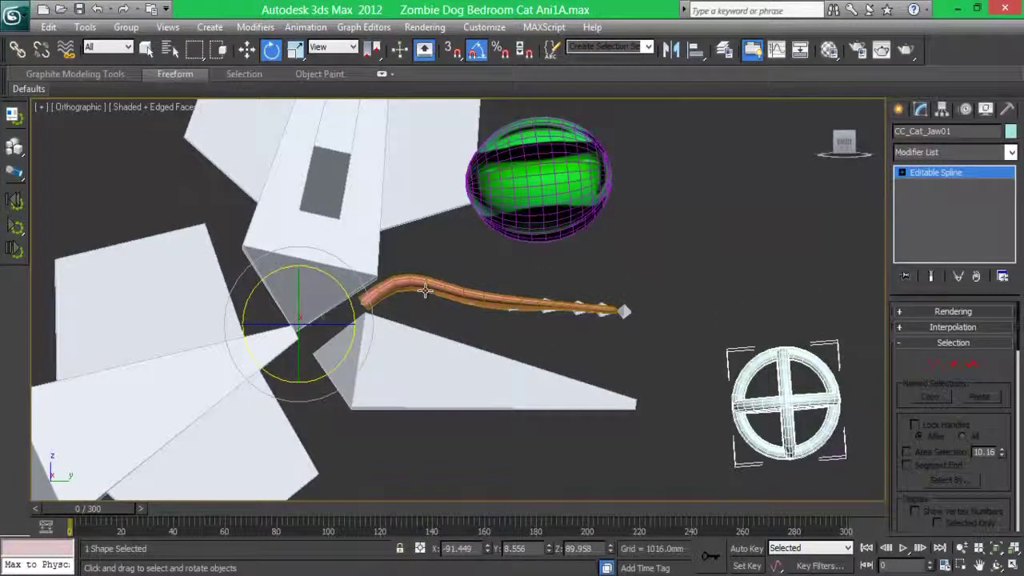
left_click(425, 289)
key("w")
scroll(504, 296, "up", 5)
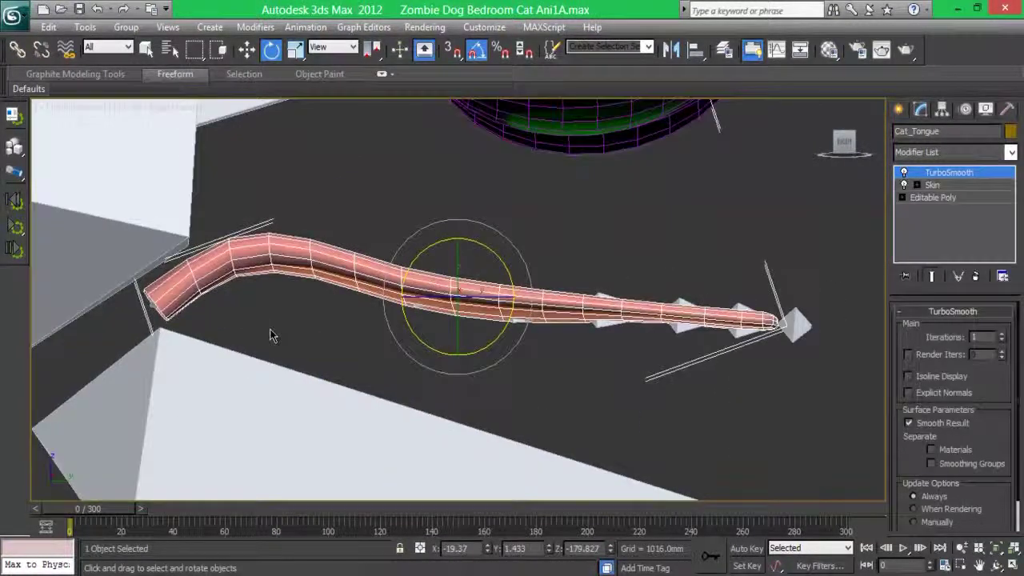
- Step through the tongue bones from the base, renaming them with Bn_Tongue names
left_click(173, 301)
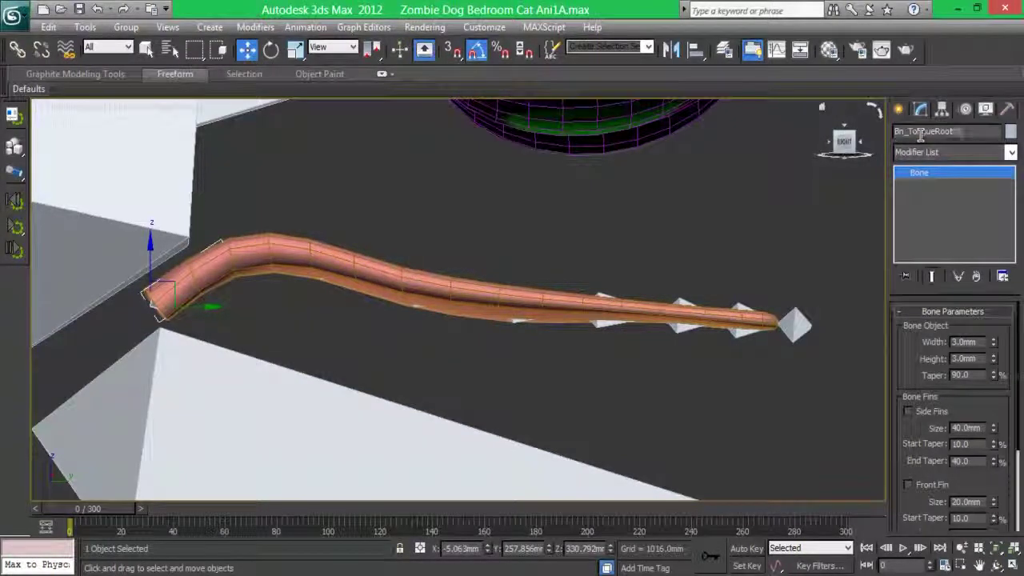
key("Page_Down")
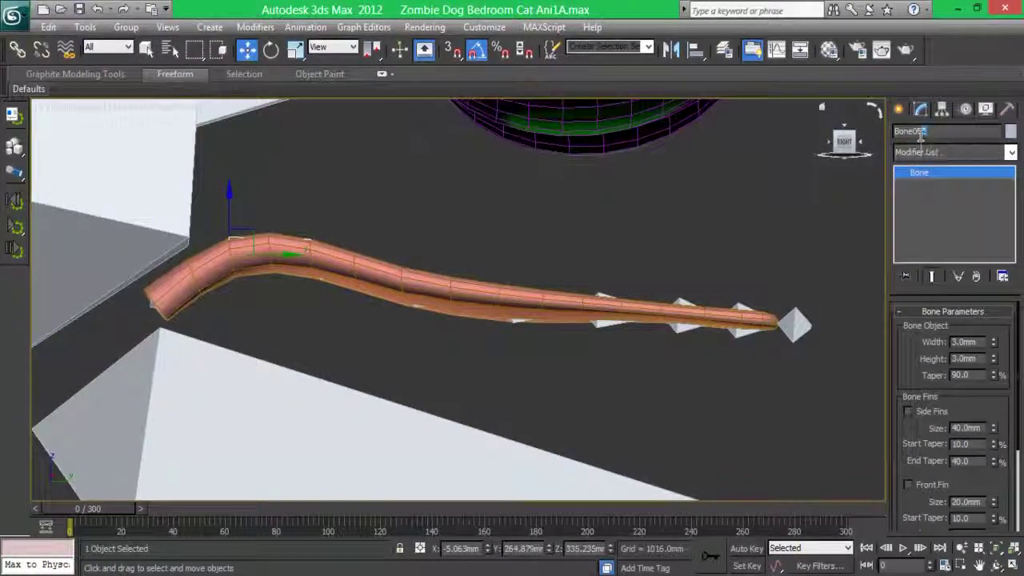
type("n_TongueA01")
double_click(922, 133)
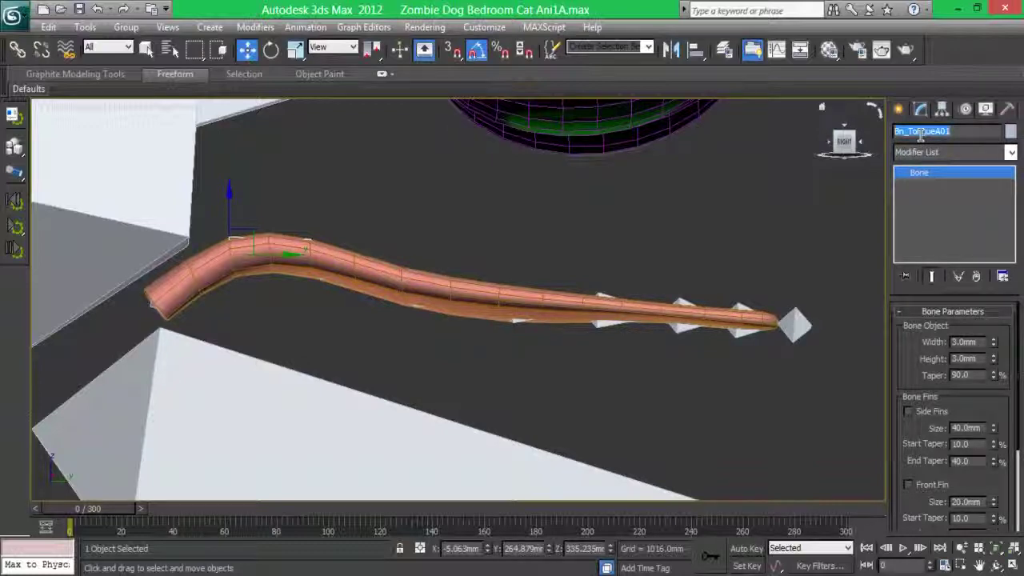
key("Page_Down")
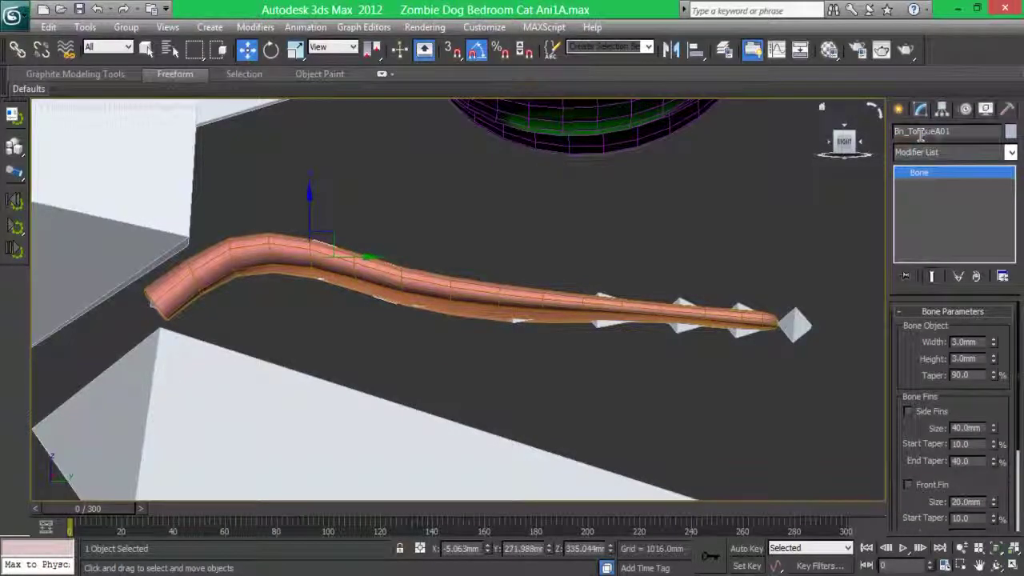
key("Page_Down")
double_click(940, 132)
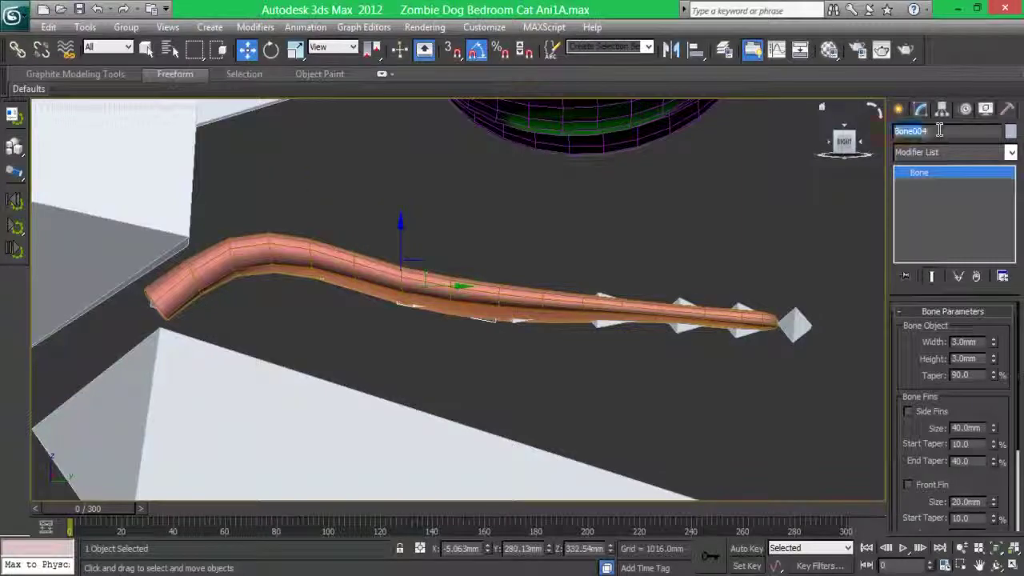
key("Page_Down")
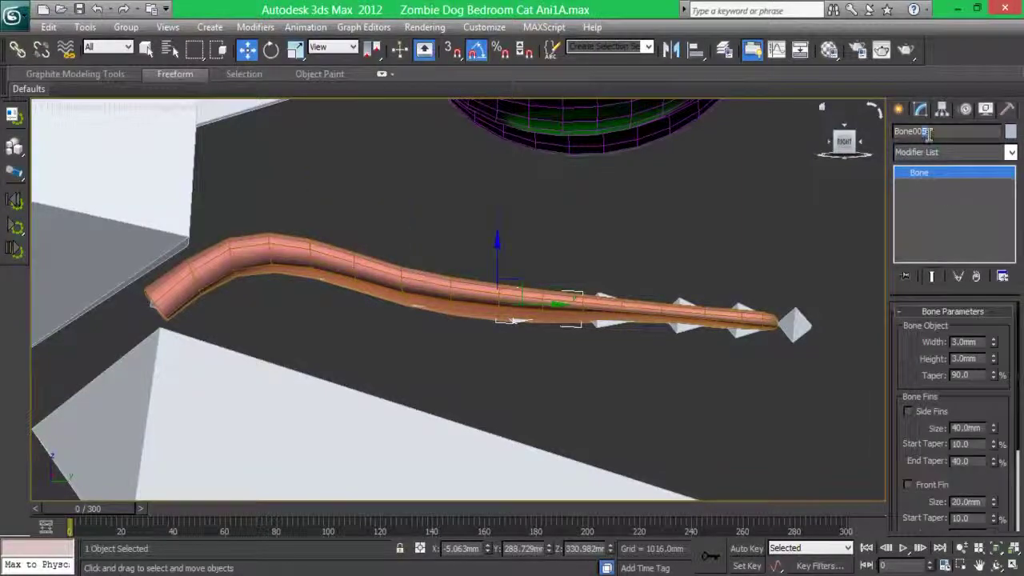
type("01")
key("Page_Down")
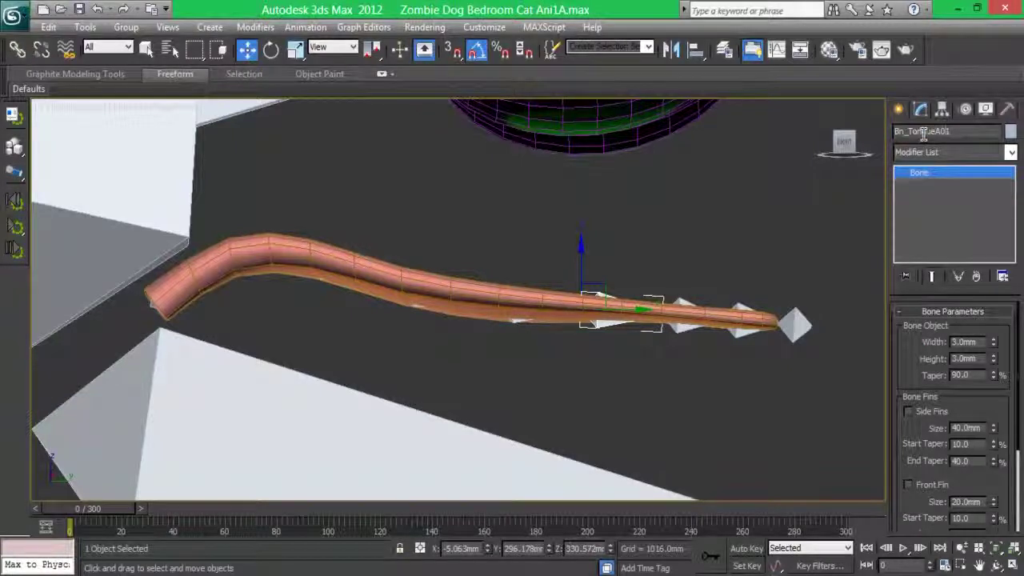
key("Page_Down")
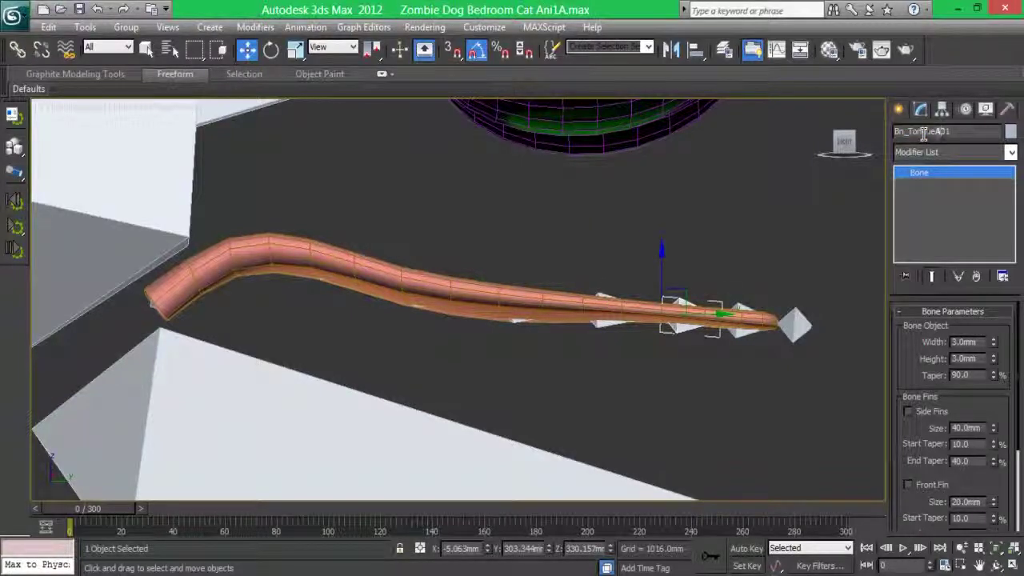
key("Page_Down")
key("Page_Down")
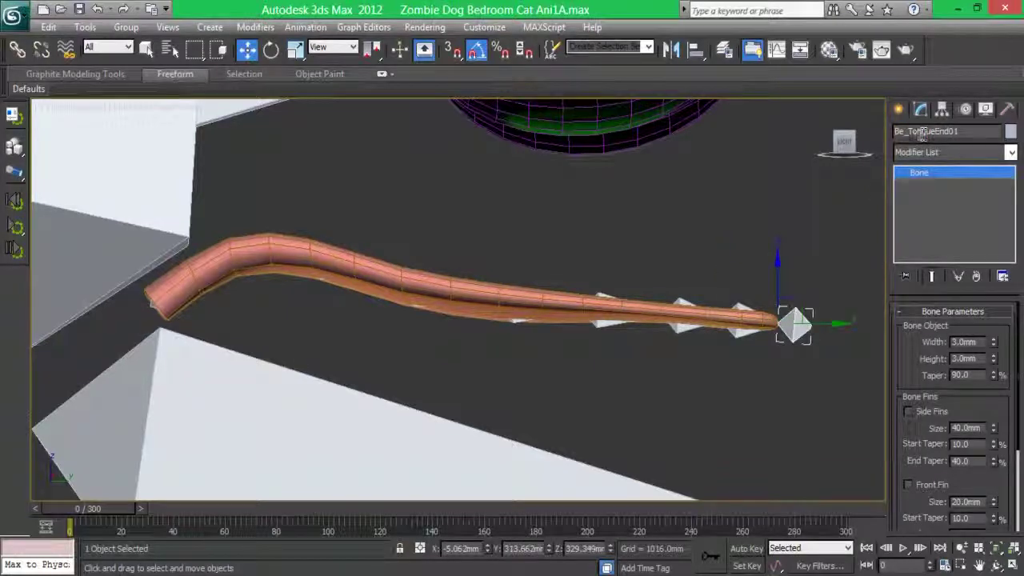
- Uncheck Freeze Length for the tongue bones in Bone Tools so they can stretch
left_click(306, 26)
left_click(376, 345)
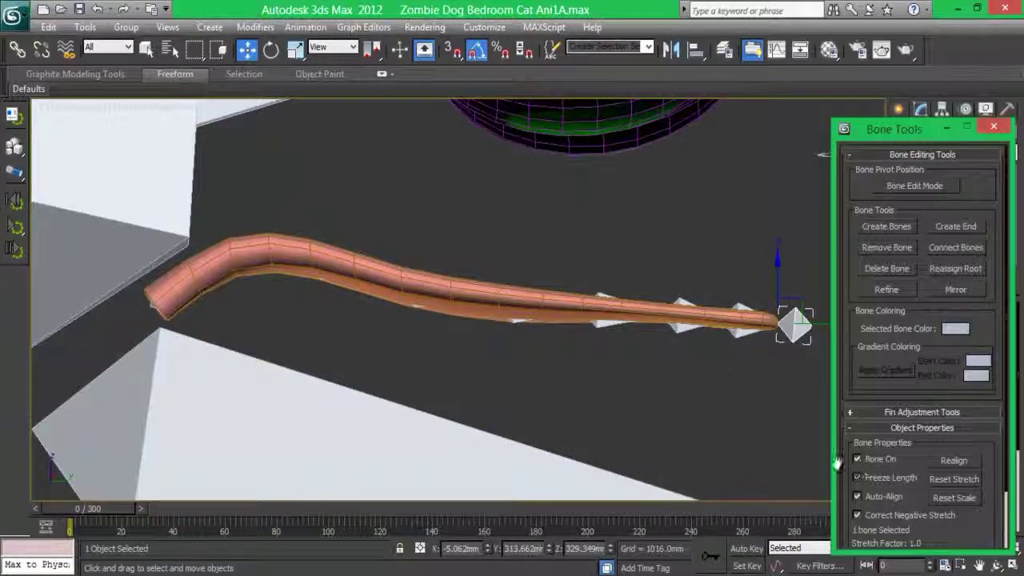
key("Page_Up")
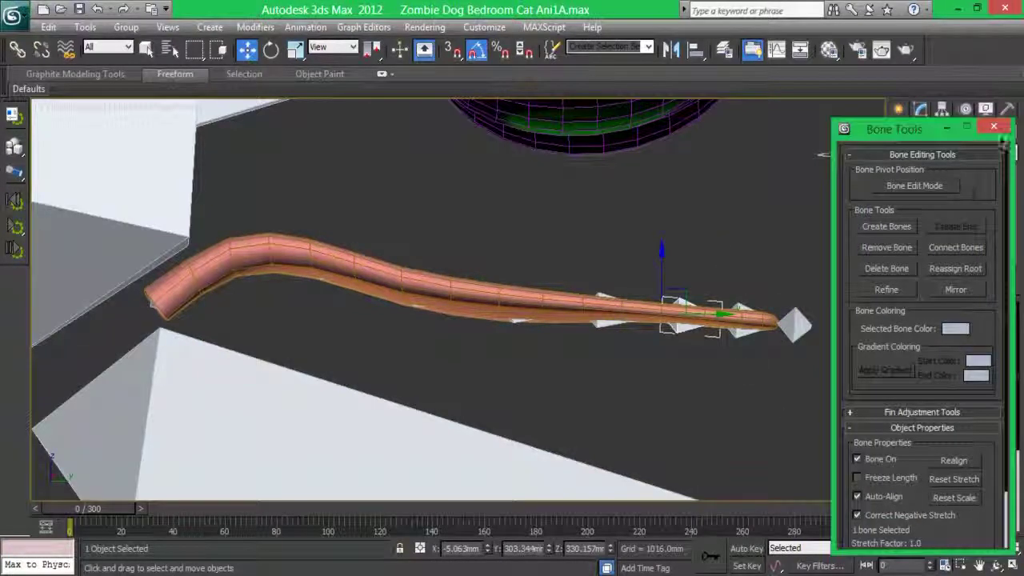
left_click(993, 126)
left_click(594, 327)
left_click(306, 26)
left_click(376, 345)
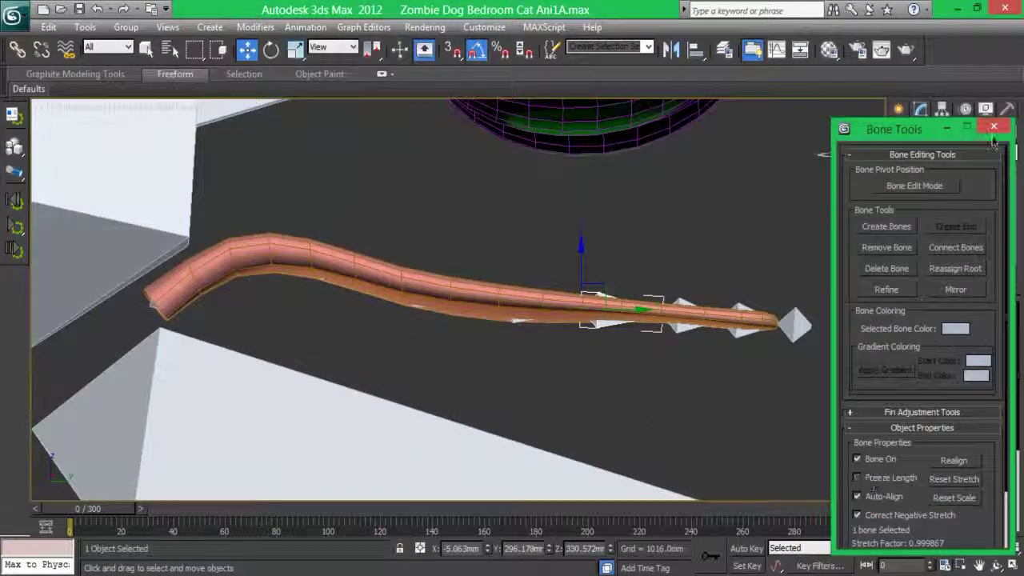
left_click(993, 128)
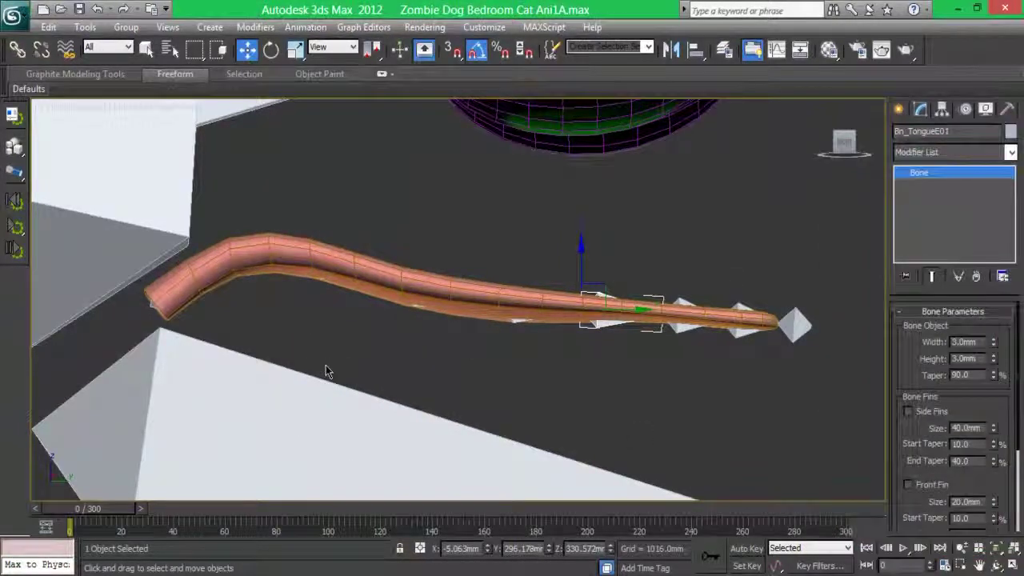
- With Cat_Tongue's Skin modifier selected, save the scene over the existing file
left_click(228, 273)
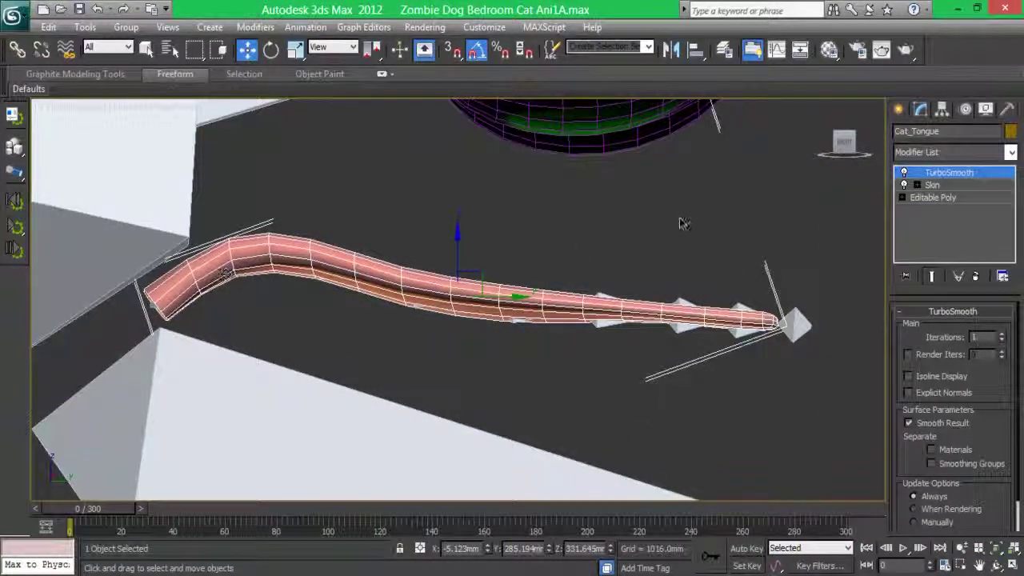
left_click(979, 186)
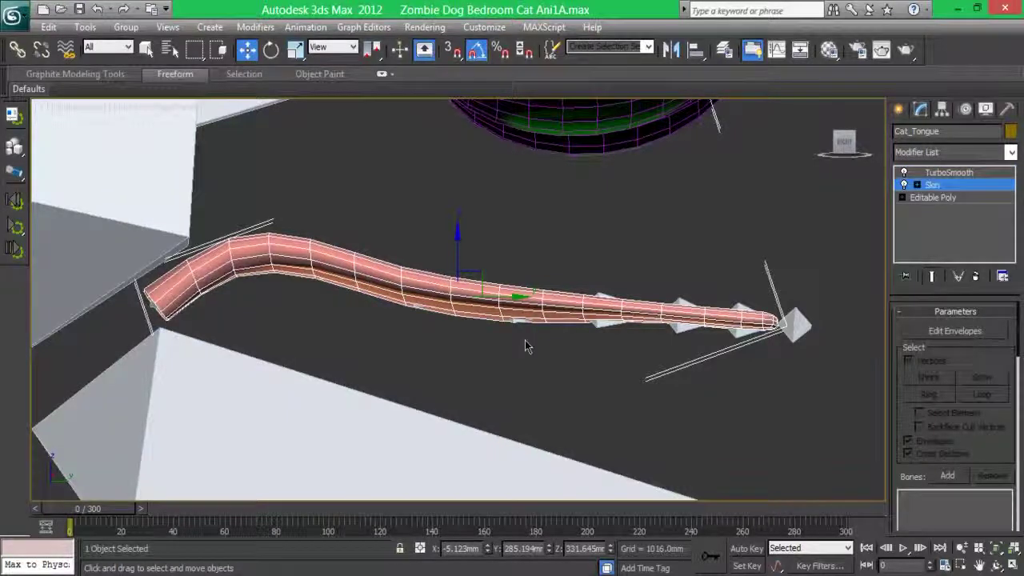
left_click(14, 22)
left_click(80, 194)
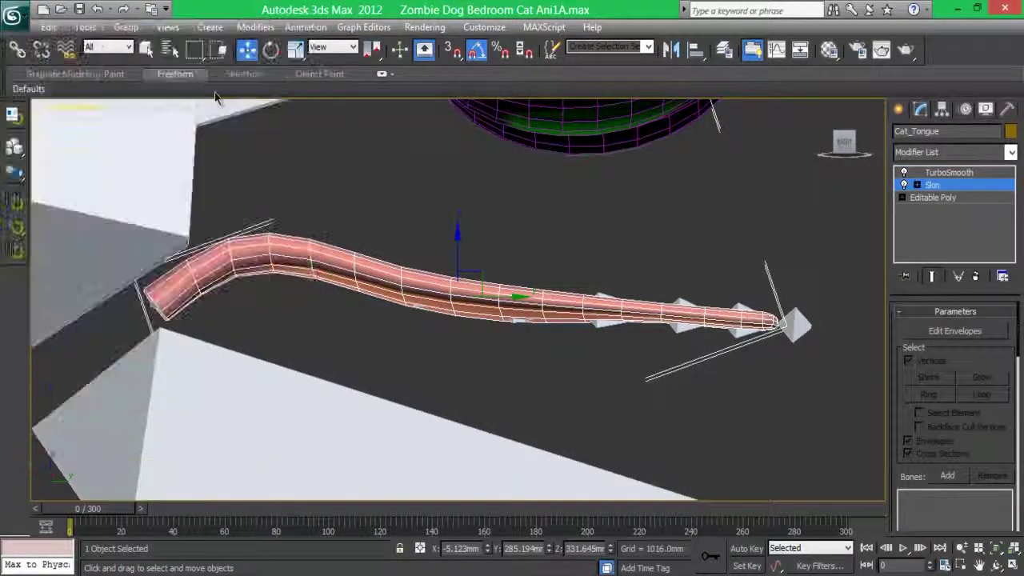
left_click(392, 471)
left_click(552, 356)
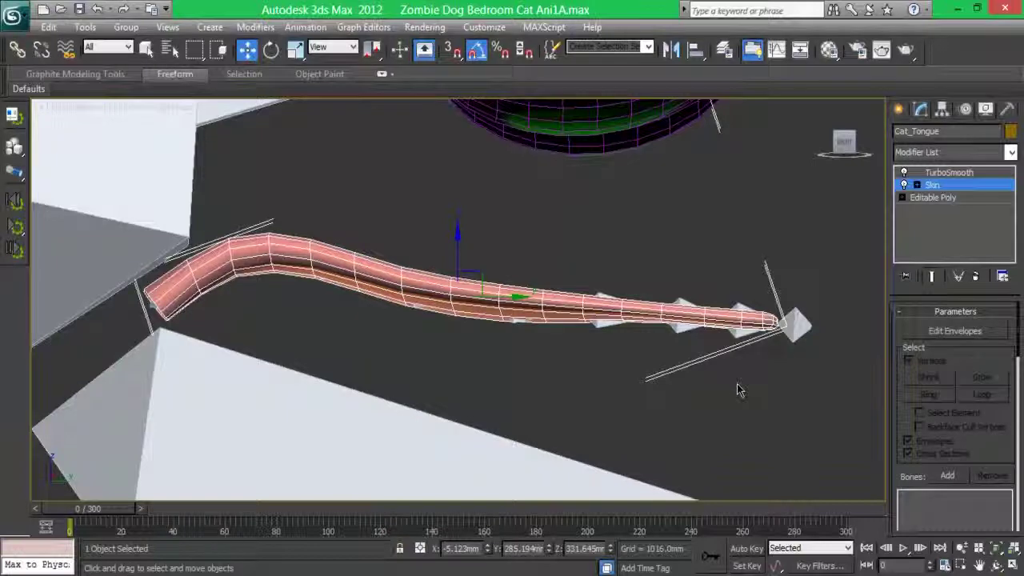
- Add bones Bn_TongueA01 through Bn_TongueRoot01 to the Skin and enable Edit Envelopes
left_click(947, 477)
left_click_drag(1005, 456, 1010, 224)
left_click(1003, 480)
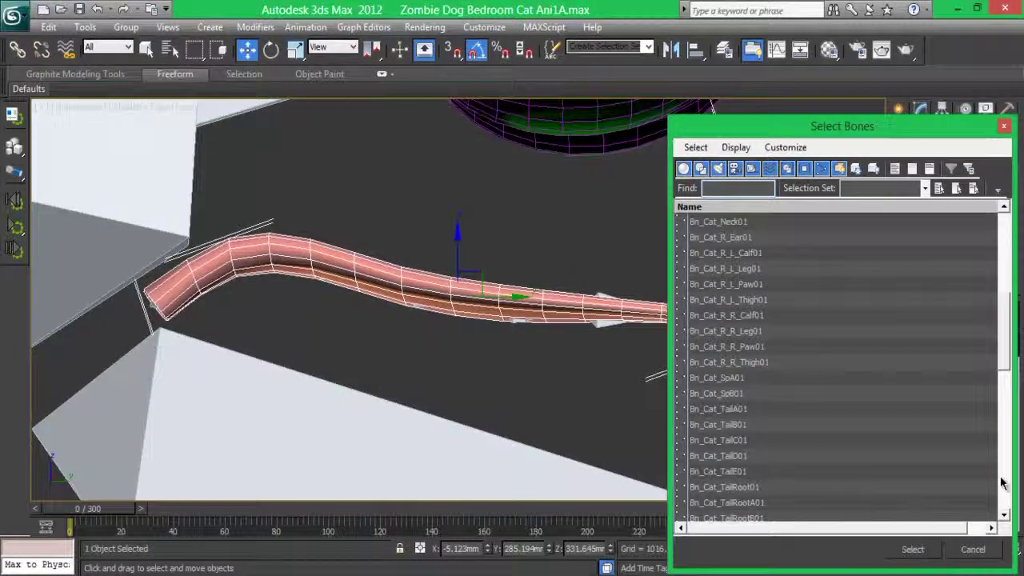
left_click(1003, 481)
left_click(725, 238)
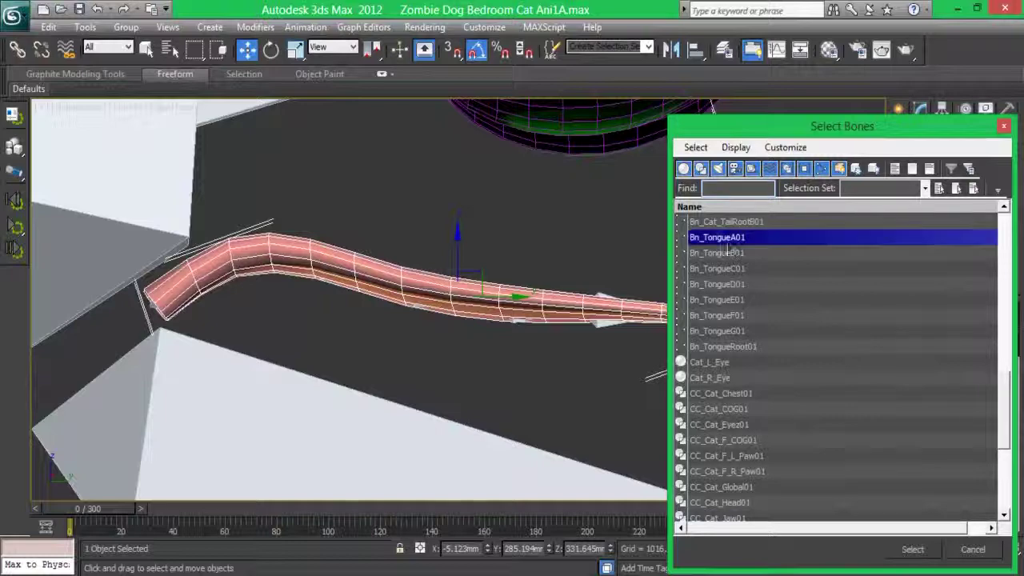
left_click(736, 346, "shift")
left_click_drag(841, 125, 773, 158)
left_click(812, 534)
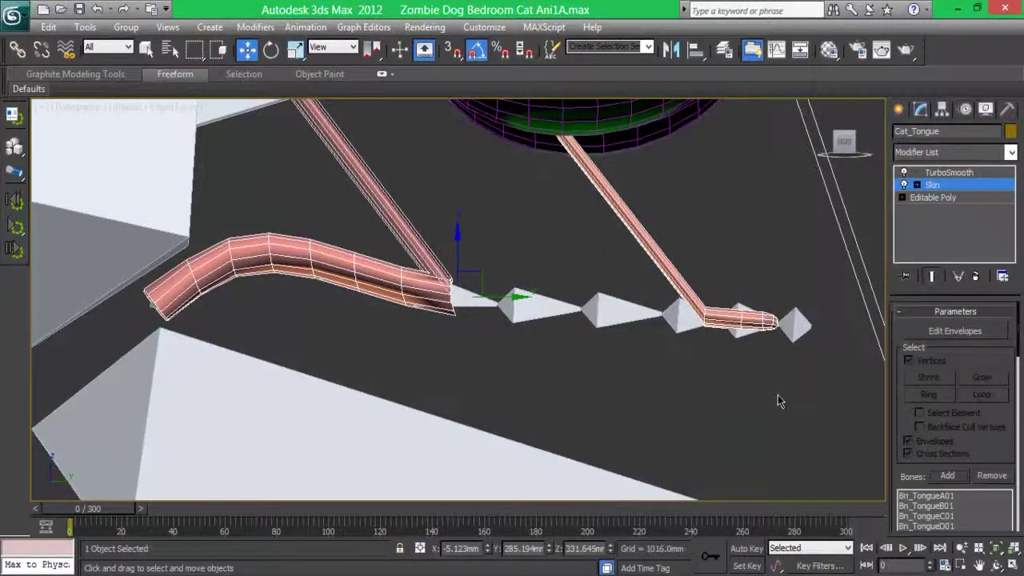
key("u")
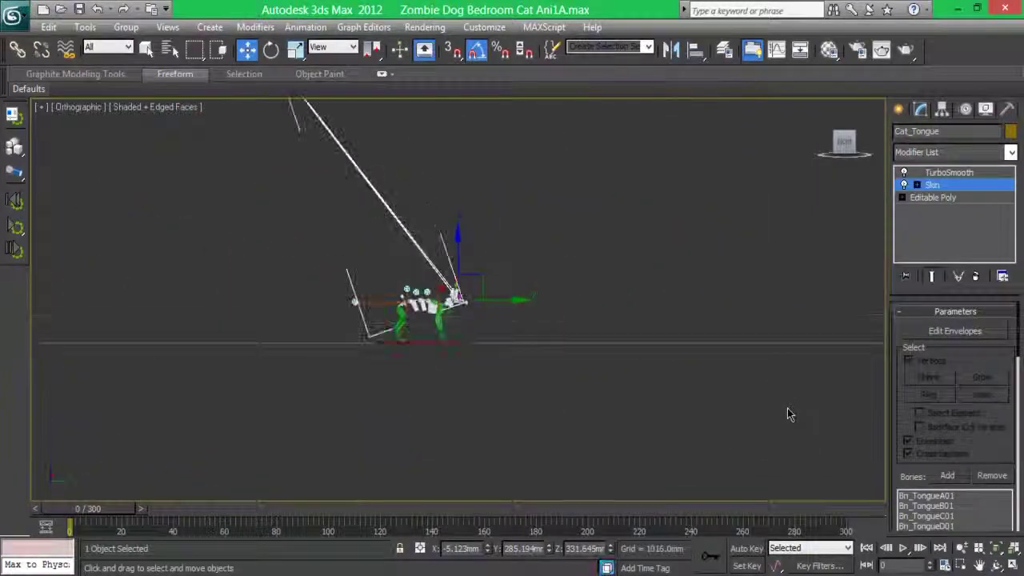
left_click(956, 331)
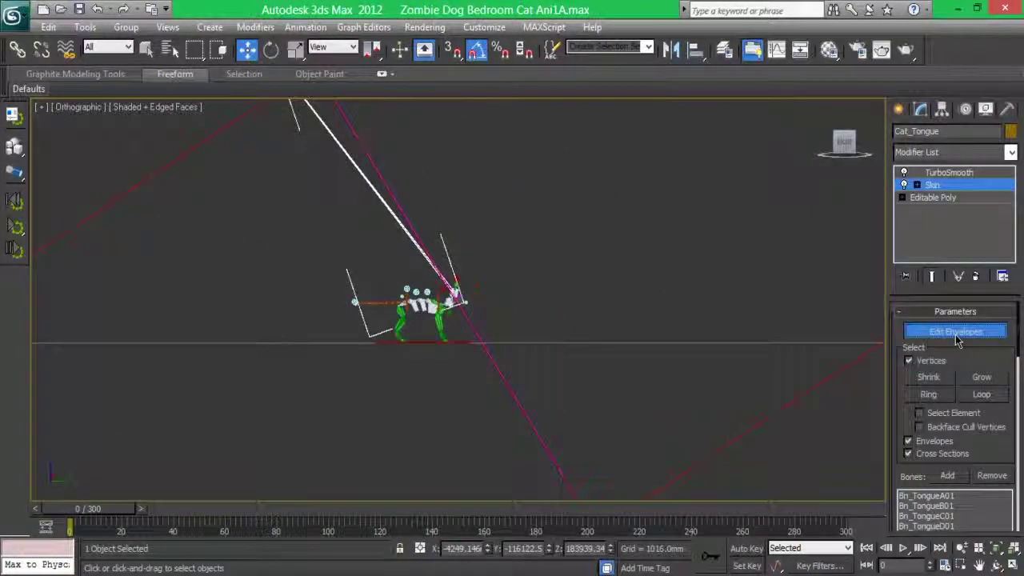
- Delete the Skin and TurboSmooth modifiers from Cat_Tongue, leaving Editable Poly
left_click(957, 332)
left_click(976, 276)
key("z")
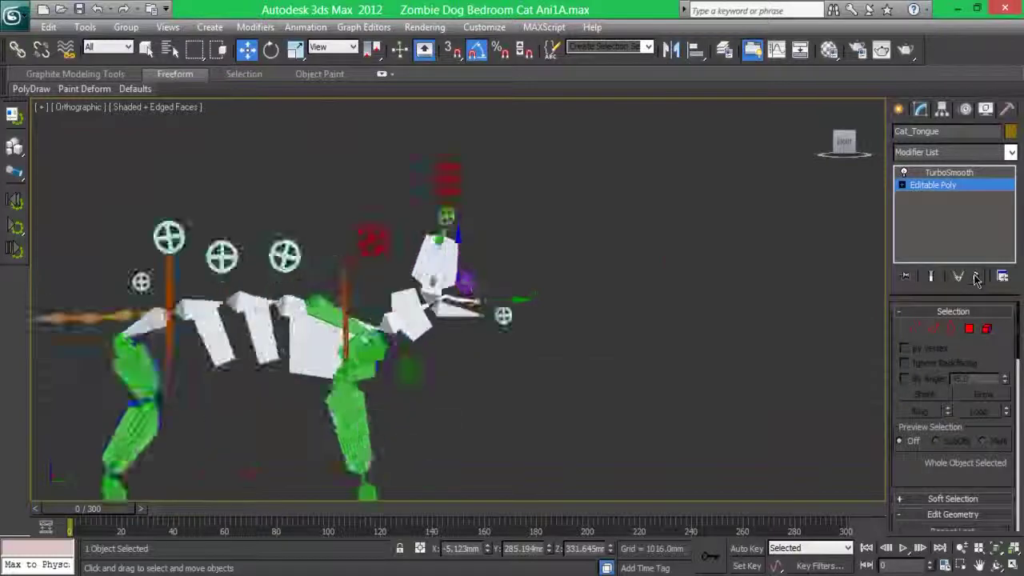
left_click(964, 173)
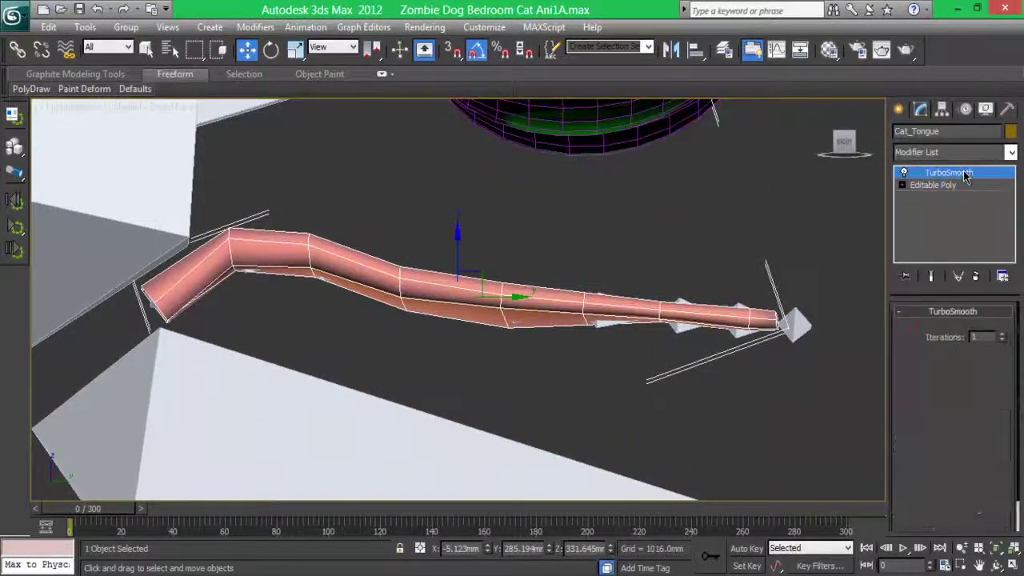
left_click(975, 276)
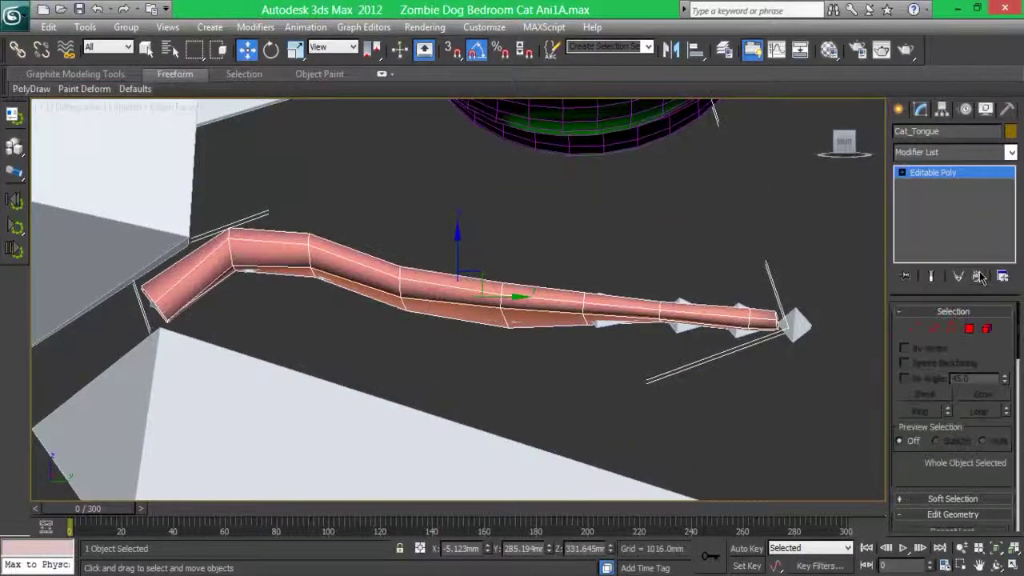
- Apply Freeze Transform to the tongue from the viewport quad menu
left_click(832, 164)
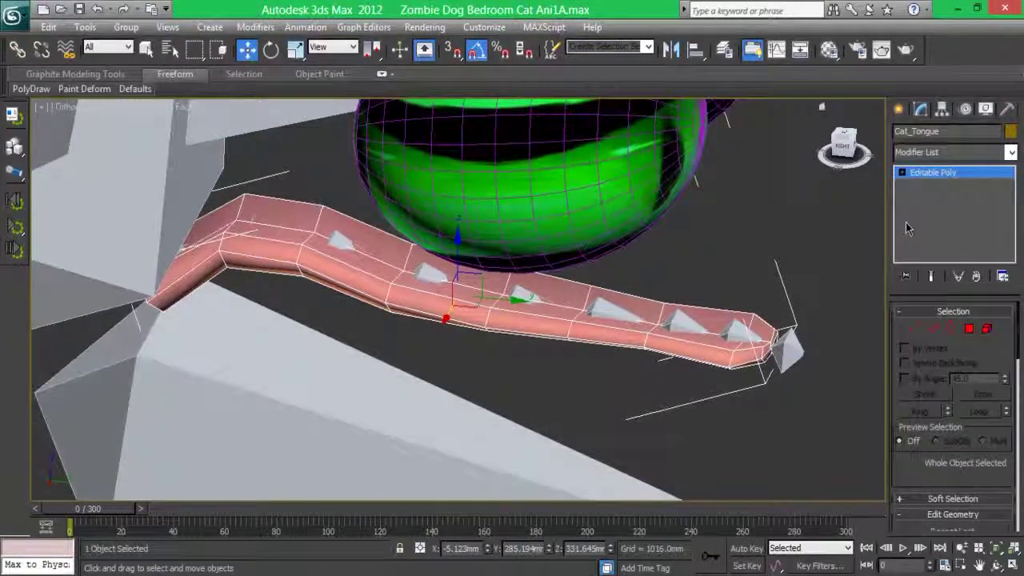
right_click(808, 232, "alt")
left_click(732, 196)
left_click(586, 384)
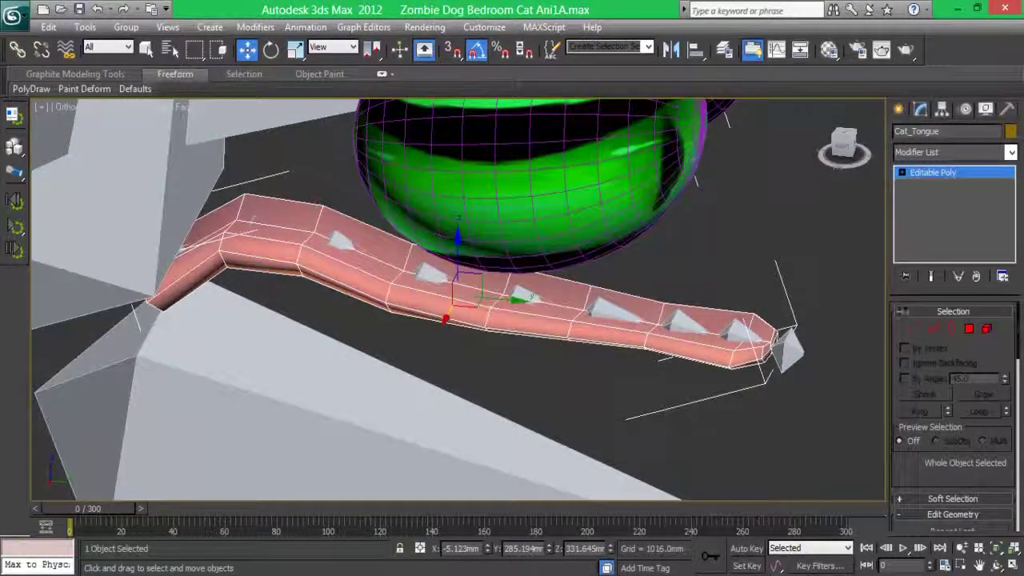
left_click(1011, 152)
scroll(952, 320, "down", 5)
- Add a new Skin modifier and bind Bn_TongueA01 through Bn_TongueRoot01 to it
key("s")
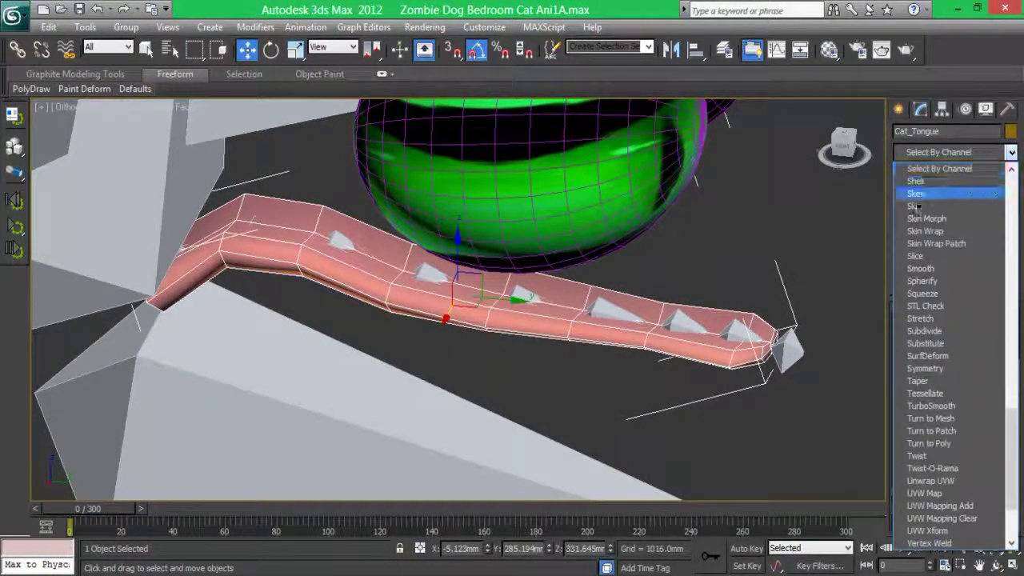
left_click(918, 209)
left_click(946, 475)
left_click(624, 305)
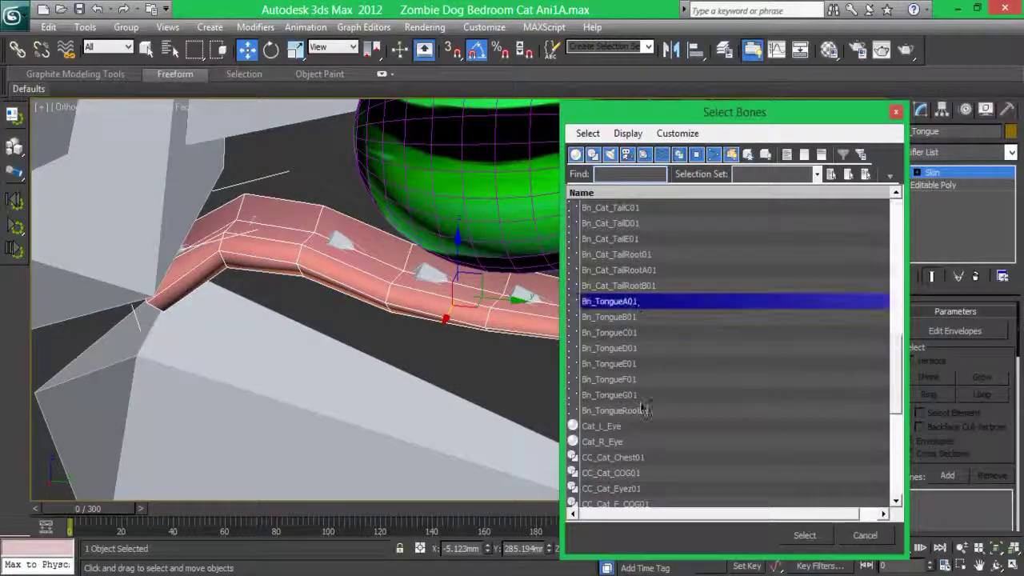
left_click(645, 414, "shift")
left_click(802, 535)
- Enable Edit Envelopes with vertex selection and move through the bone list to Bn_TongueG01
left_click(948, 331)
left_click(908, 361)
left_click(943, 496)
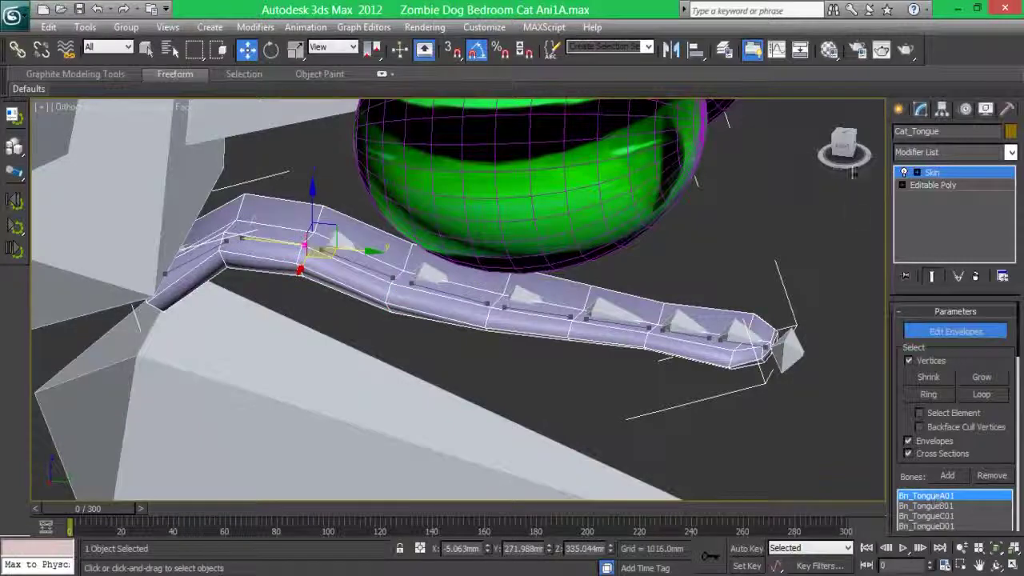
key("z")
left_click_drag(1019, 347, 1020, 388)
left_click_drag(960, 362, 969, 411)
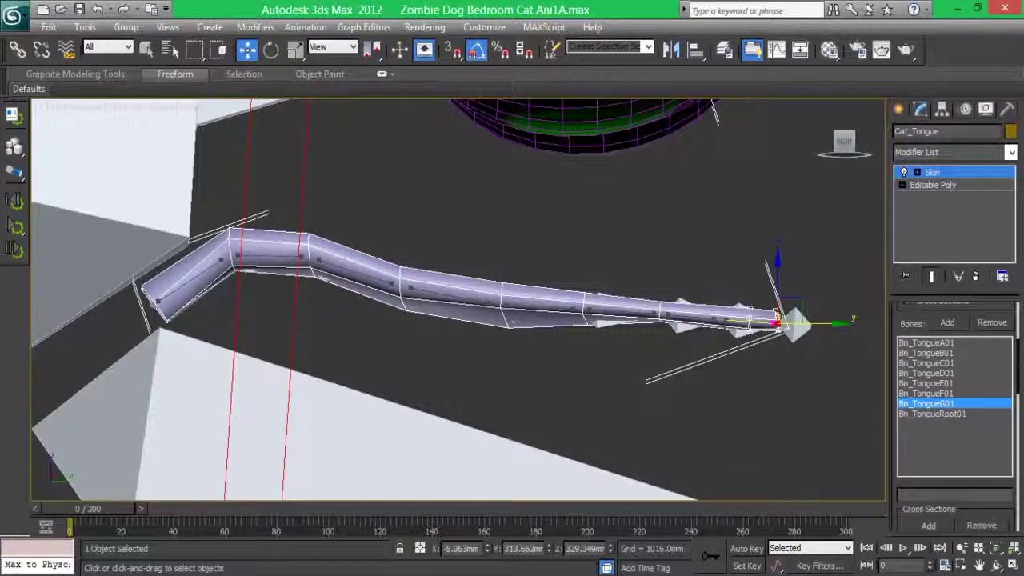
- In the Weight Tool, give the tip vertices full weight and assign the mid-tongue ring to Bn_TongueF01
scroll(952, 400, "down", 3)
scroll(952, 416, "down", 3)
scroll(929, 464, "down", 1)
left_click(913, 481)
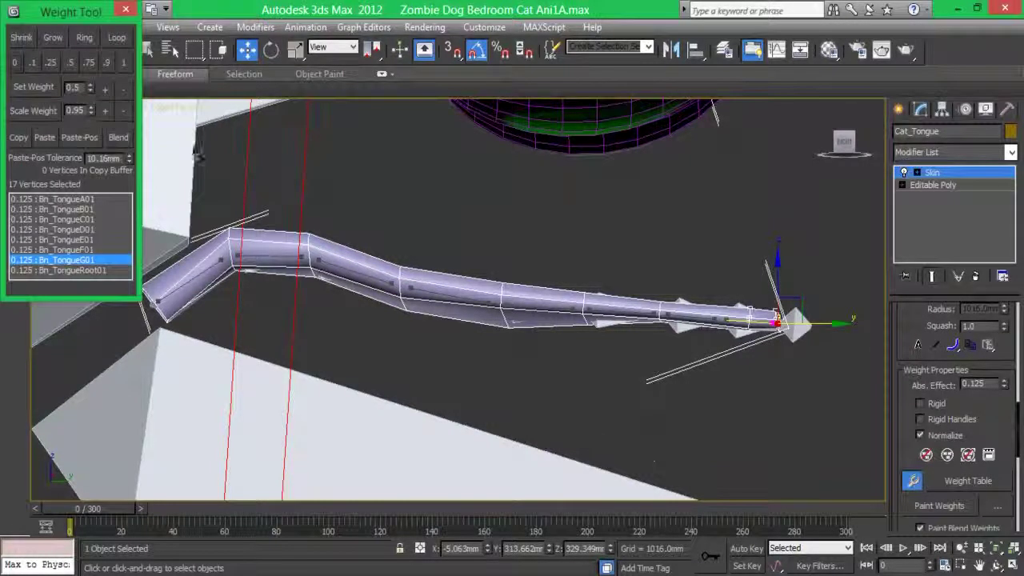
left_click(126, 63)
left_click_drag(664, 264, 684, 356)
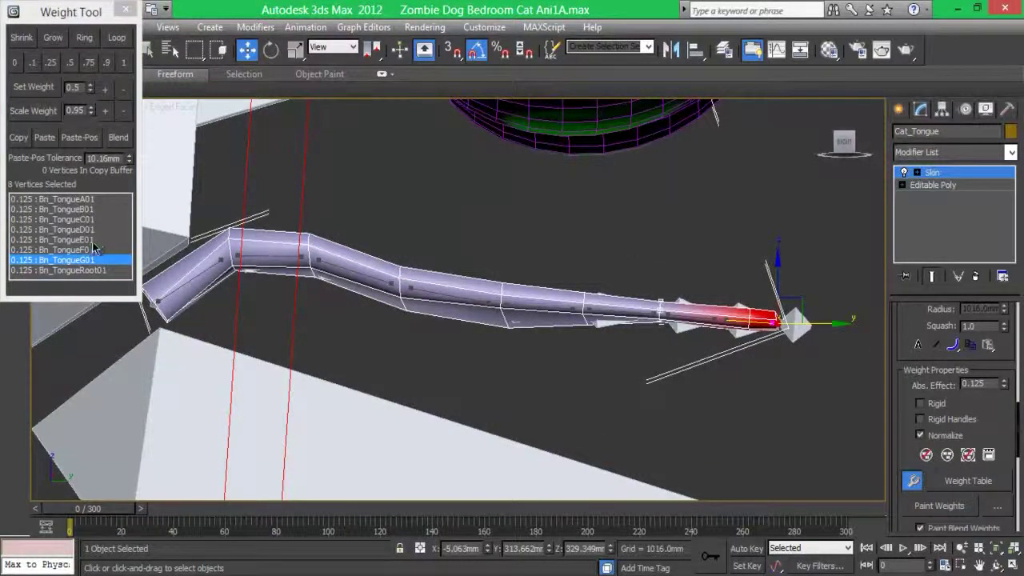
left_click(123, 63)
- Assign vertex rings fully to Bn_TongueD01, C01, B01, A01 and Bn_TongueRoot01
left_click_drag(558, 277, 461, 335)
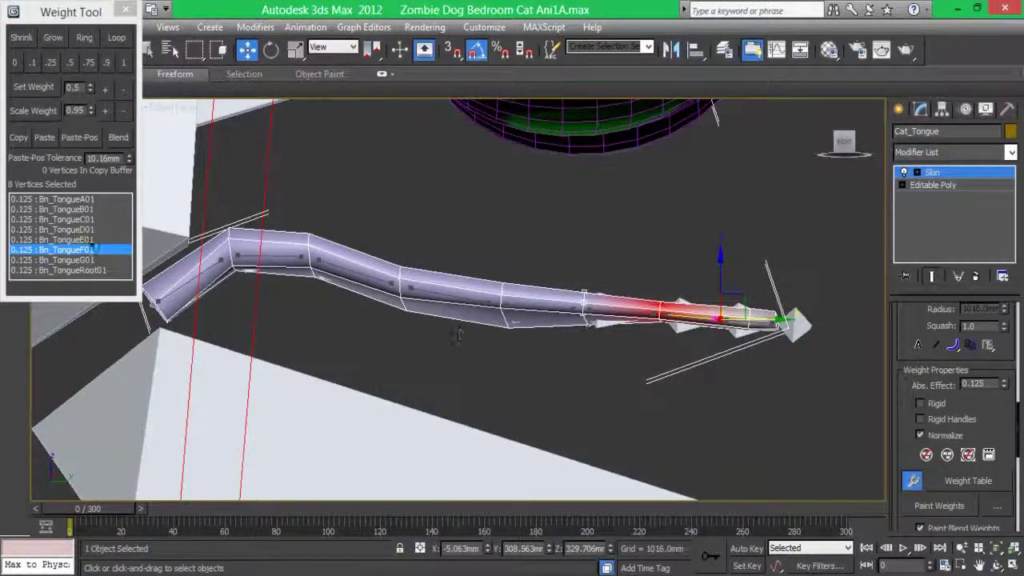
left_click(95, 228)
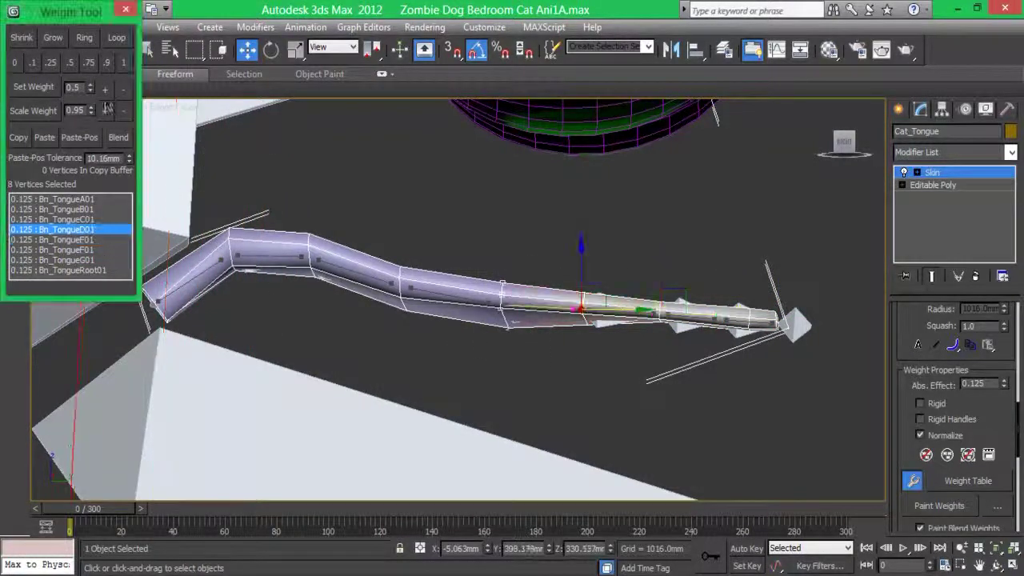
left_click(123, 63)
left_click(72, 219)
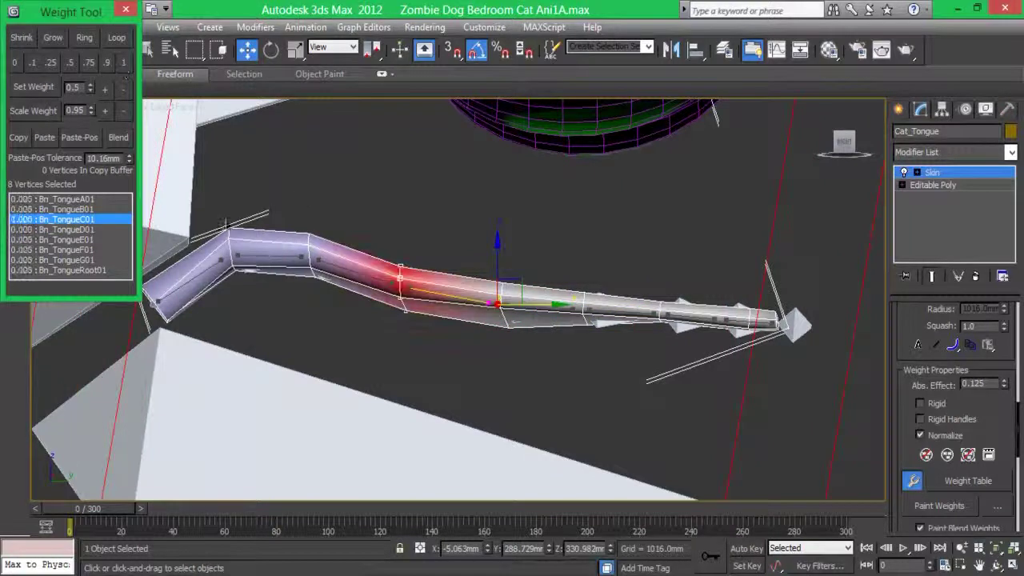
left_click(72, 209)
left_click(123, 62)
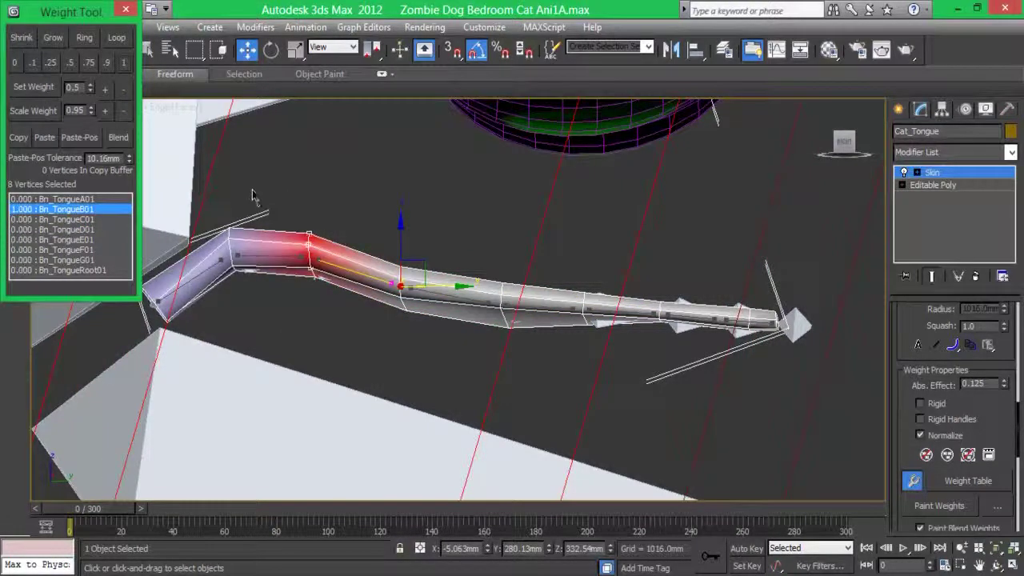
left_click(72, 199)
left_click_drag(216, 207, 240, 272)
left_click(72, 270)
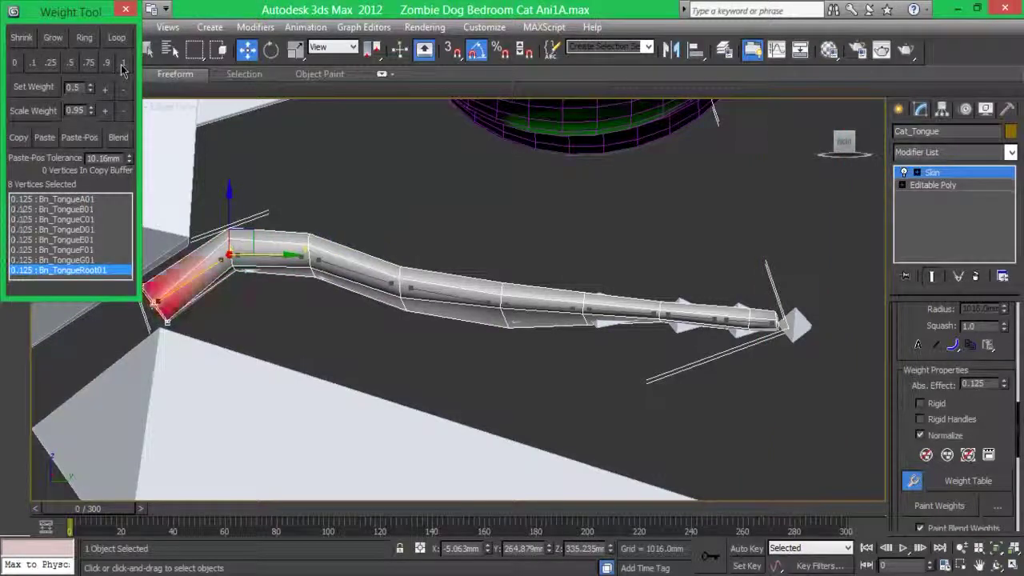
left_click(123, 62)
- Check weights by stepping through the bones from A01 to Root01, then close the Weight Tool
left_click(72, 198)
left_click(76, 209)
left_click(80, 219)
left_click(86, 229)
left_click(92, 240)
left_click(96, 249)
left_click(100, 260)
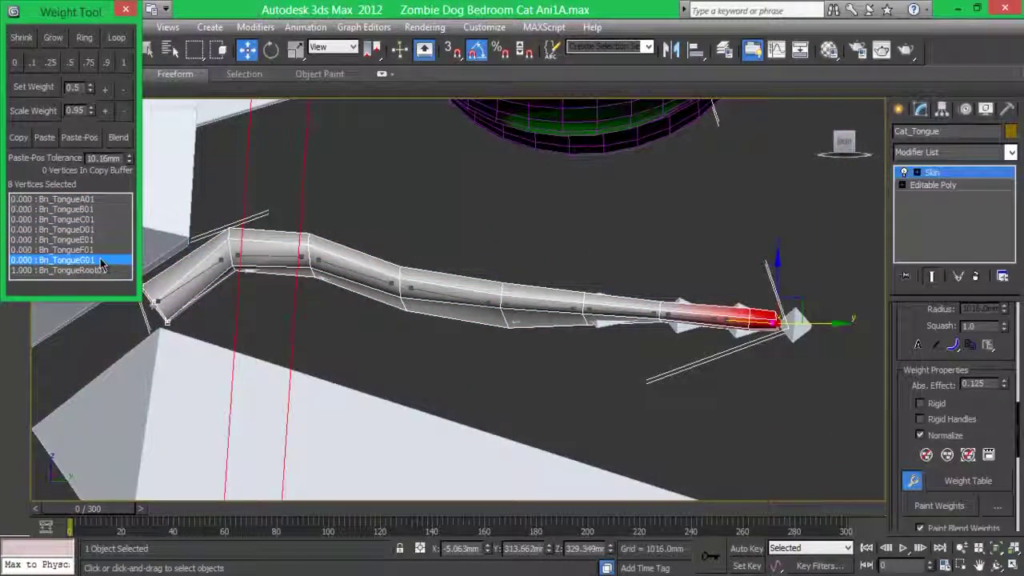
left_click(104, 269)
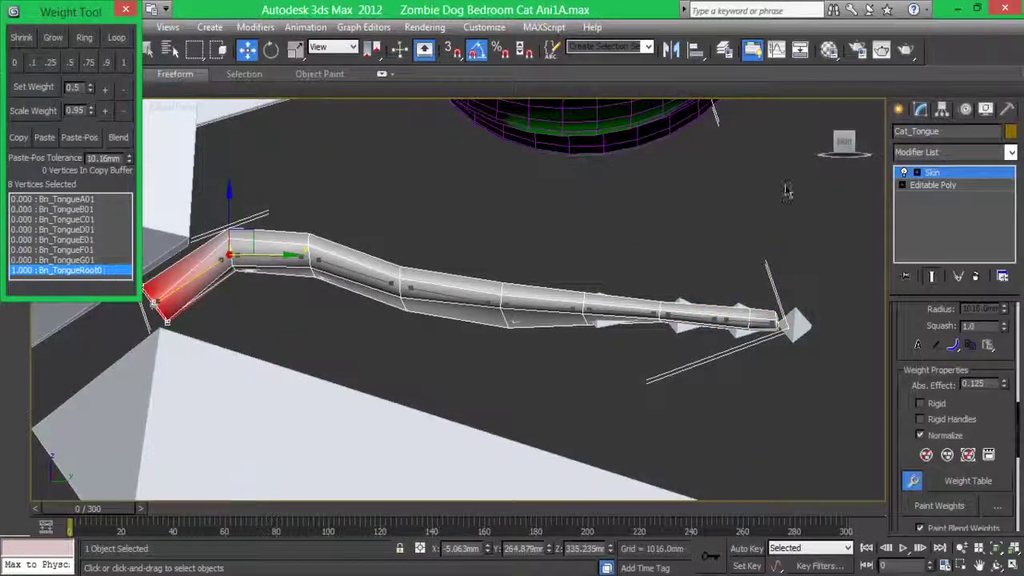
left_click(125, 10)
- Add TurboSmooth above the Skin modifier on Cat_Tongue
left_click(952, 152)
key("t")
left_click(932, 306)
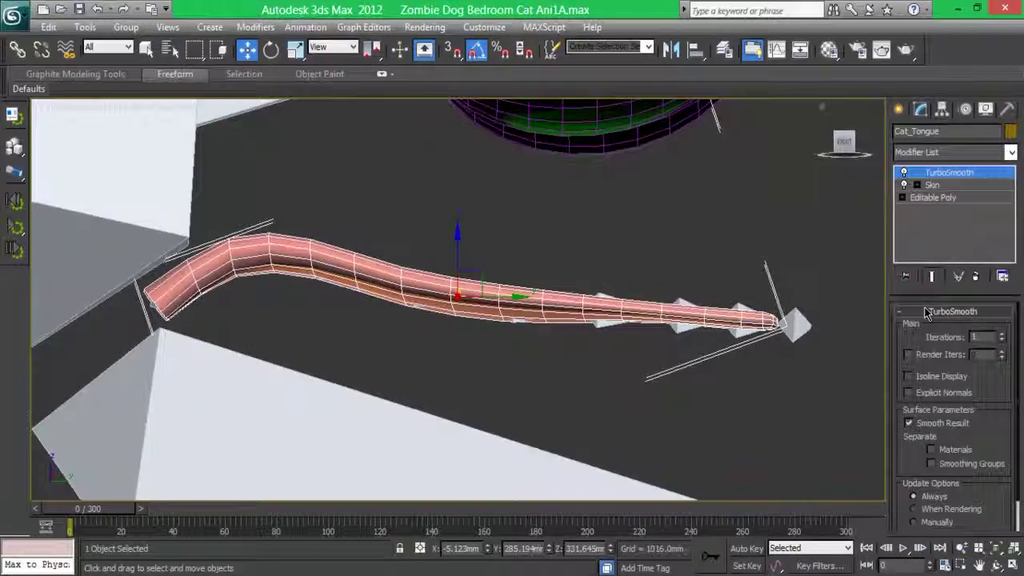
- In the Skin's Weight Tool, give the root vertex ring a partial weight to Bn_TongueRoot01
left_click(958, 186)
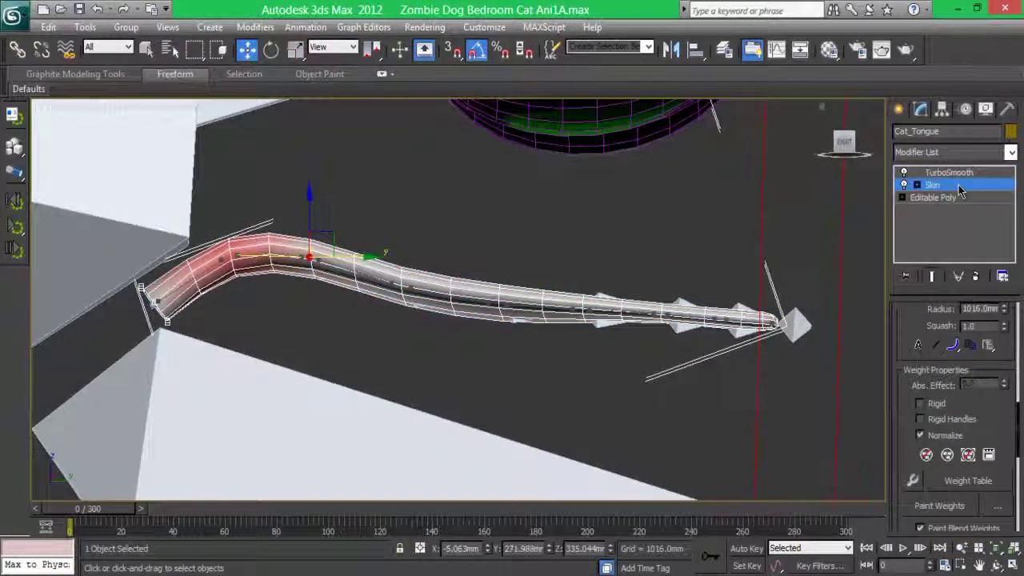
left_click(913, 480)
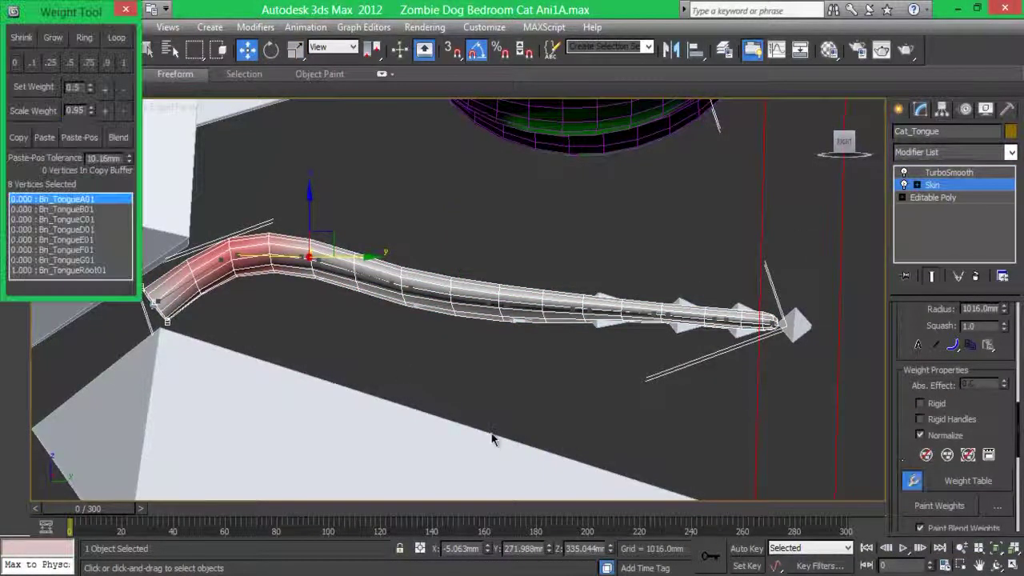
left_click(80, 271)
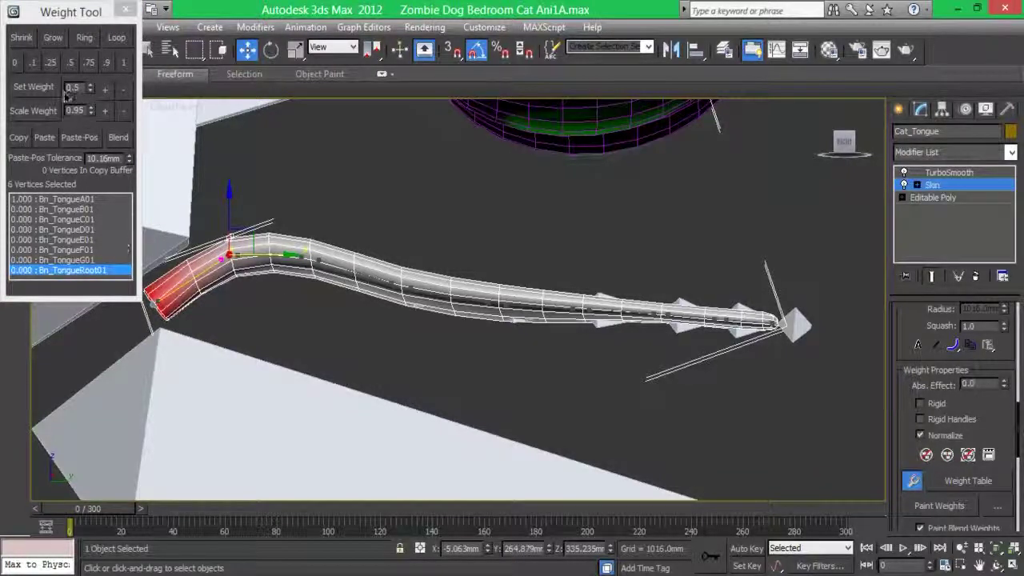
left_click(51, 63)
- Blend the middle vertex rings 0.25/0.75 across Bn_TongueA01 through Bn_TongueE01
left_click_drag(324, 302, 252, 224)
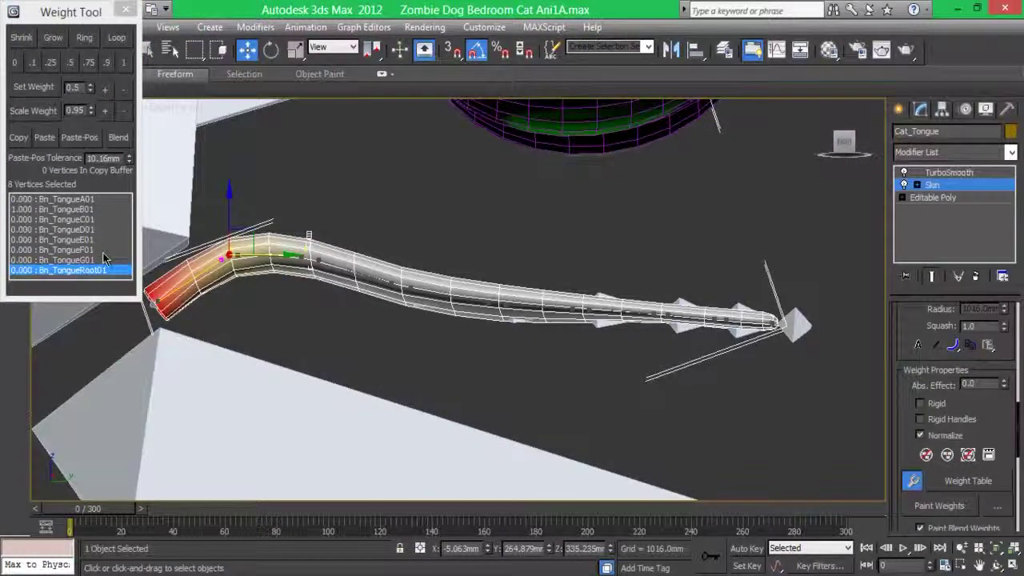
left_click(88, 201)
left_click(64, 209)
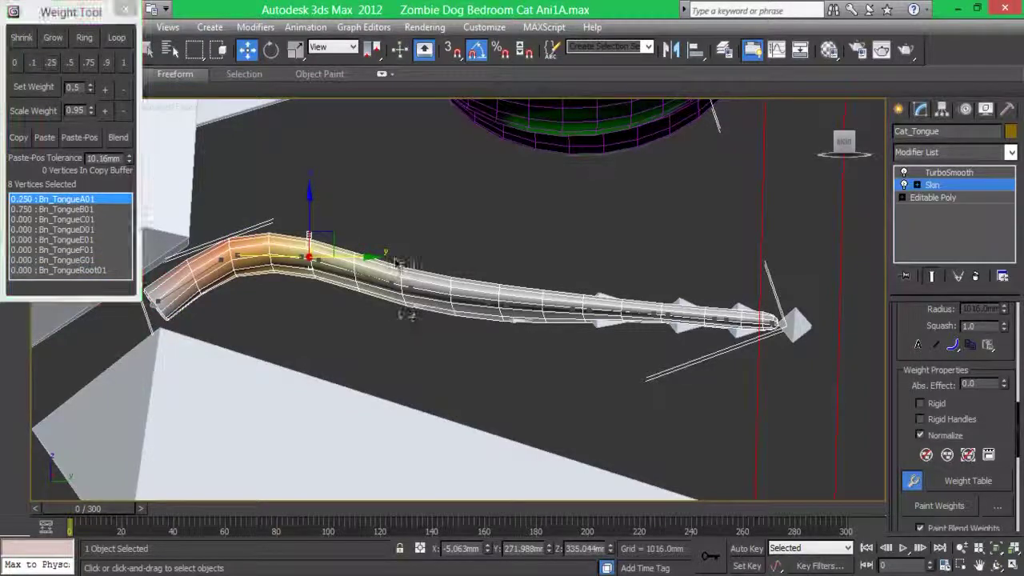
left_click(15, 62)
left_click(50, 62)
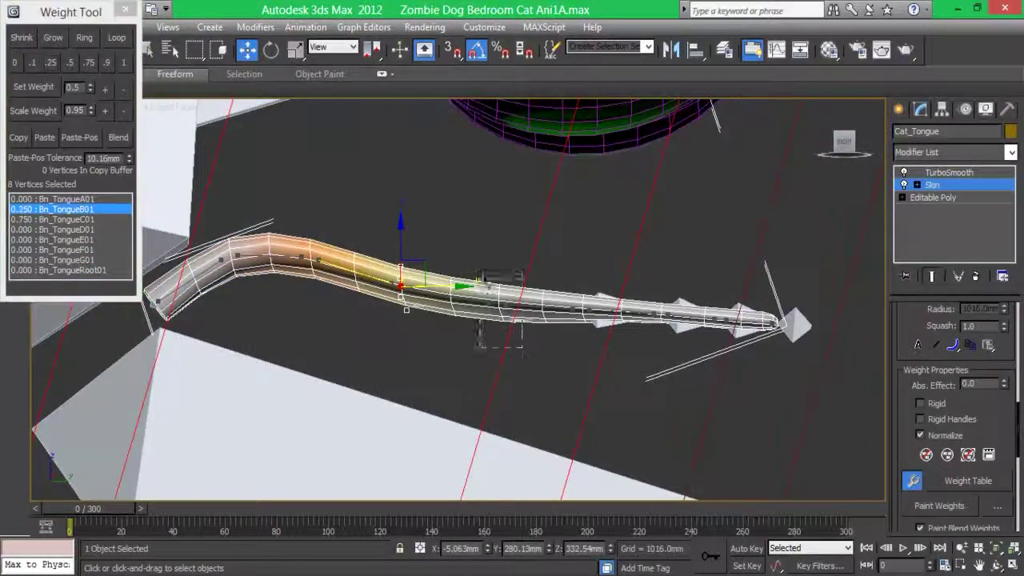
left_click(90, 220)
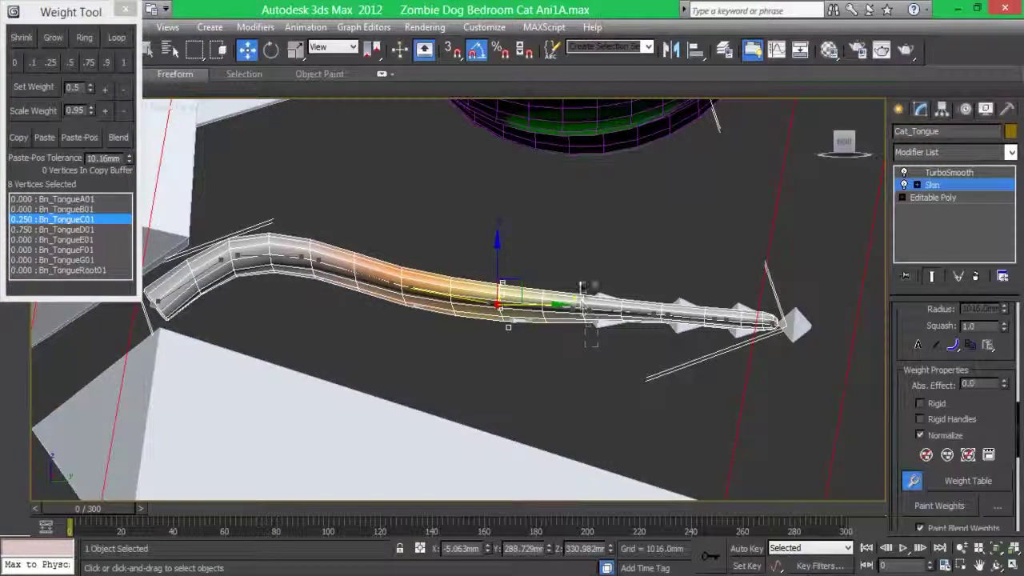
left_click(94, 229)
left_click(51, 63)
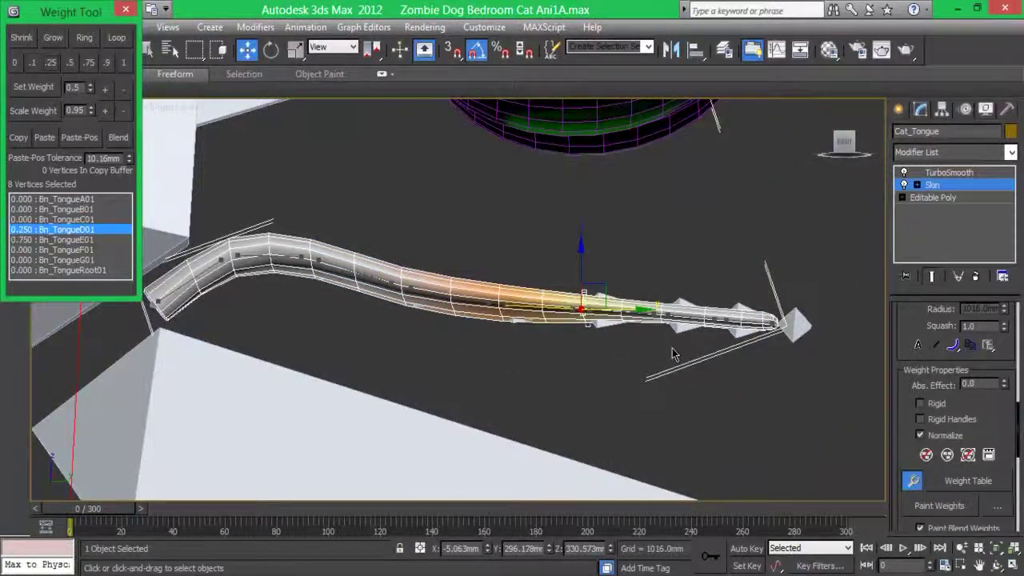
left_click(104, 240)
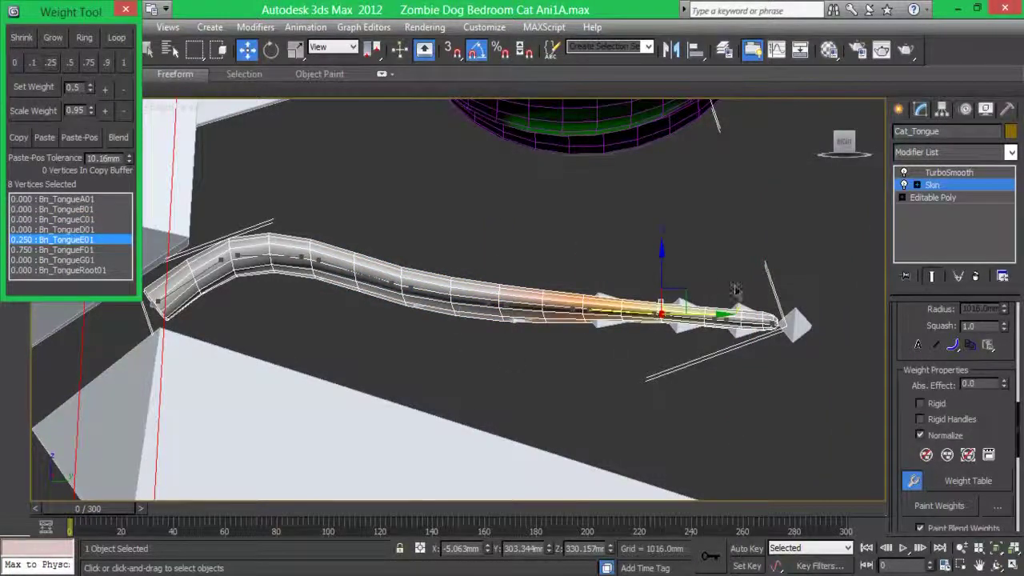
- Weight the tip vertex ring to Bn_TongueG01 with 0.25 going to Bn_TongueF01
left_click_drag(734, 289, 708, 340)
left_click(738, 313)
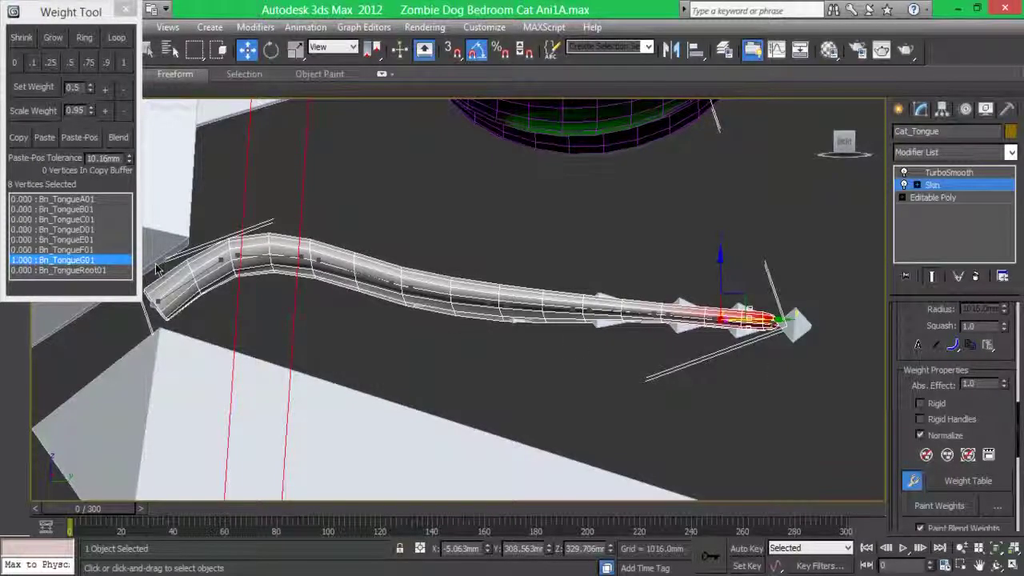
left_click(50, 62)
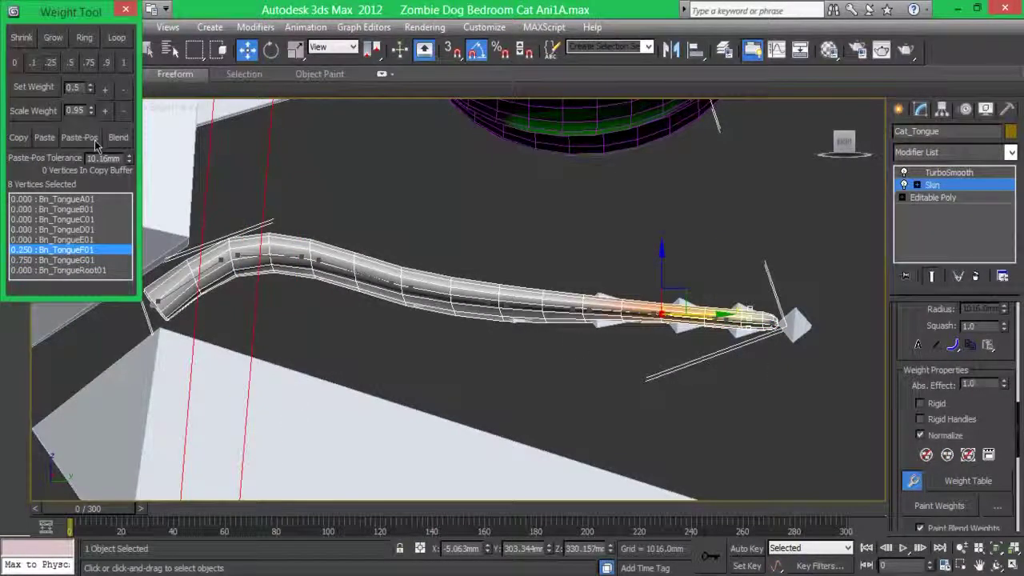
left_click(90, 209)
- Review each tongue bone's weights in turn and close the Weight Tool
left_click(90, 219)
left_click(93, 230)
left_click(96, 239)
left_click(100, 250)
left_click(101, 260)
left_click(103, 270)
left_click(126, 9)
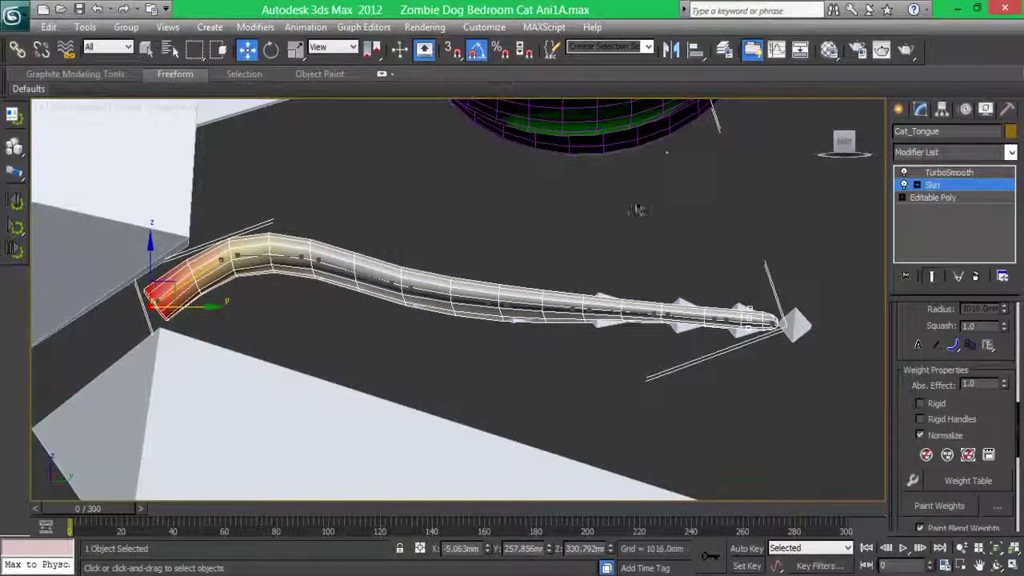
- Rotate CC_Cat_Jaw01 to test the tongue bending, then cancel the rotation
key("u")
left_click(976, 186)
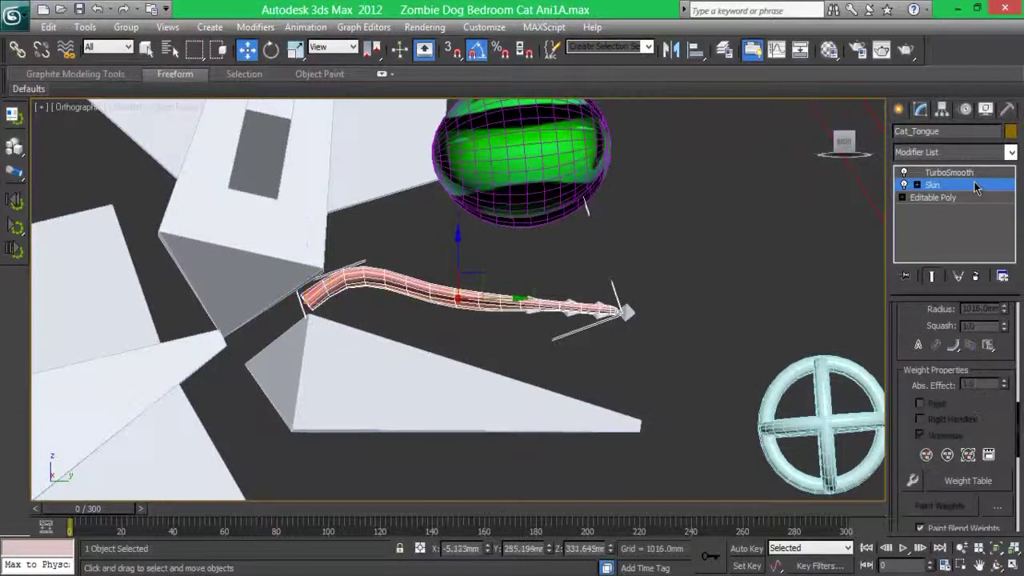
left_click(816, 376)
key("e")
mouse_move(284, 344)
left_mouse_down()
mouse_move(260, 361)
mouse_move(277, 365)
left_mouse_up()
right_click(275, 367)
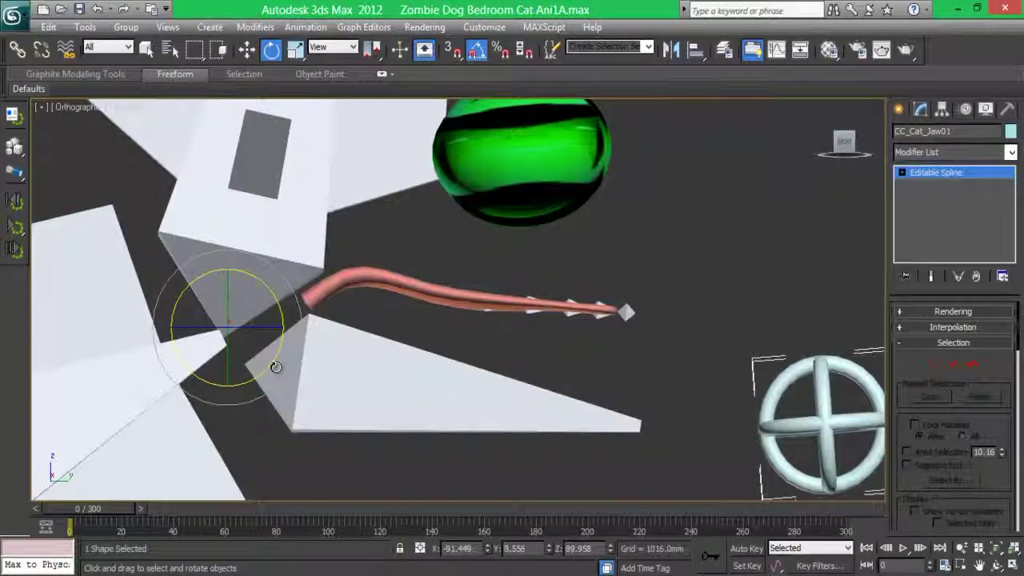
- Frame Bn_TongueRoot01 and orbit to a tilted back view of the whole rig
left_click(365, 305)
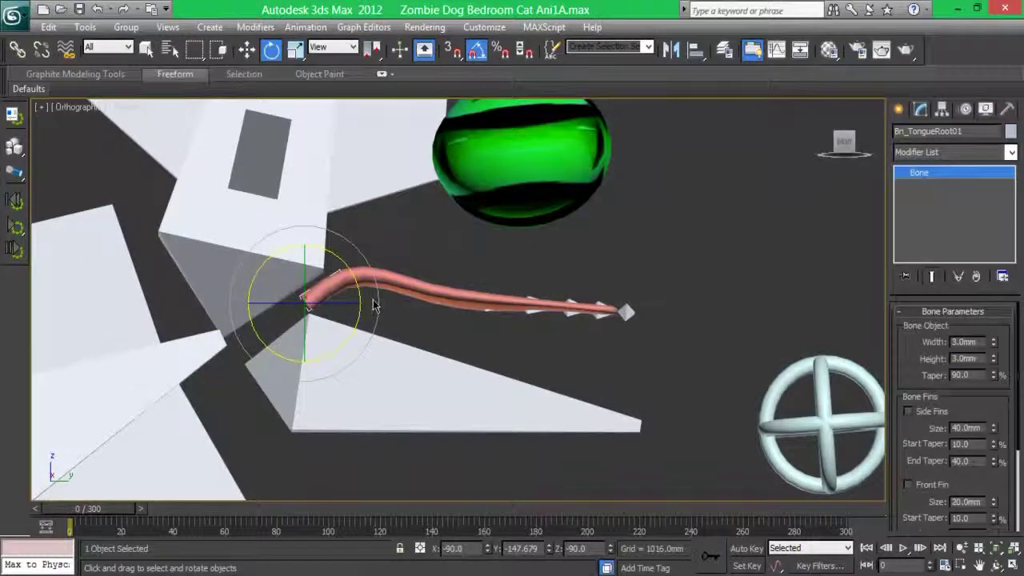
key("z")
left_click(854, 146)
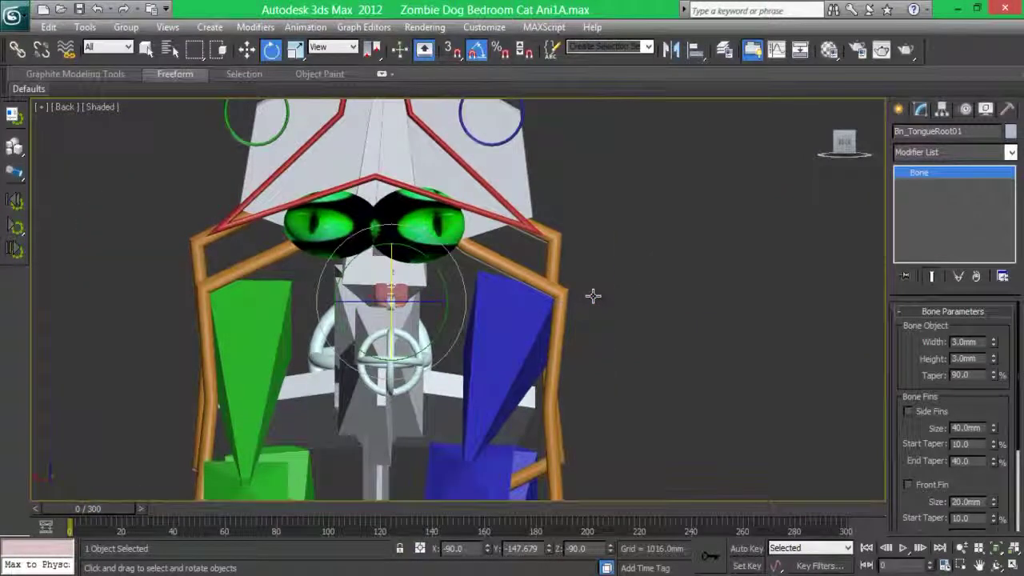
scroll(592, 297, "down", 2)
scroll(592, 300, "down", 2)
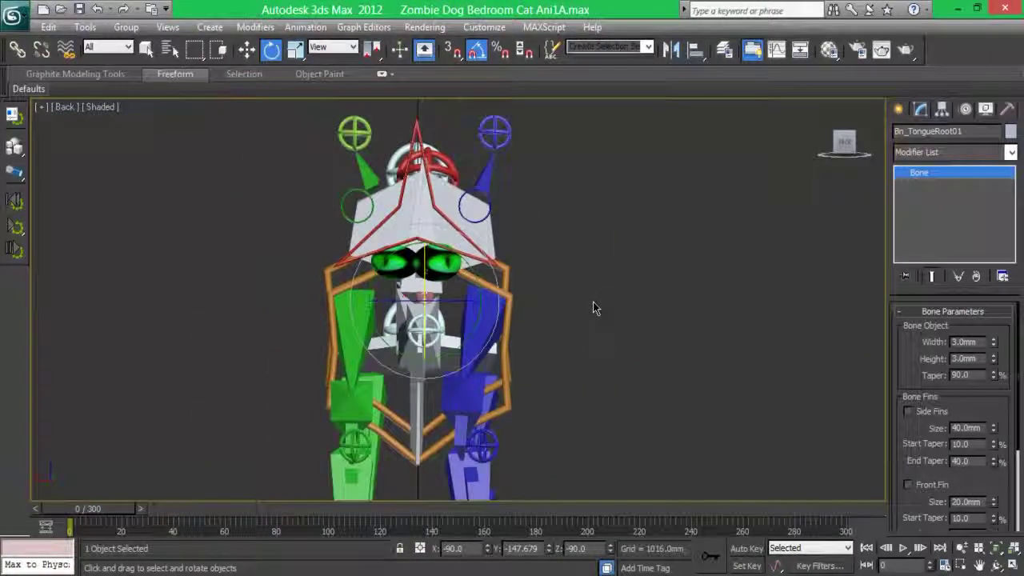
left_click_drag(845, 144, 636, 220)
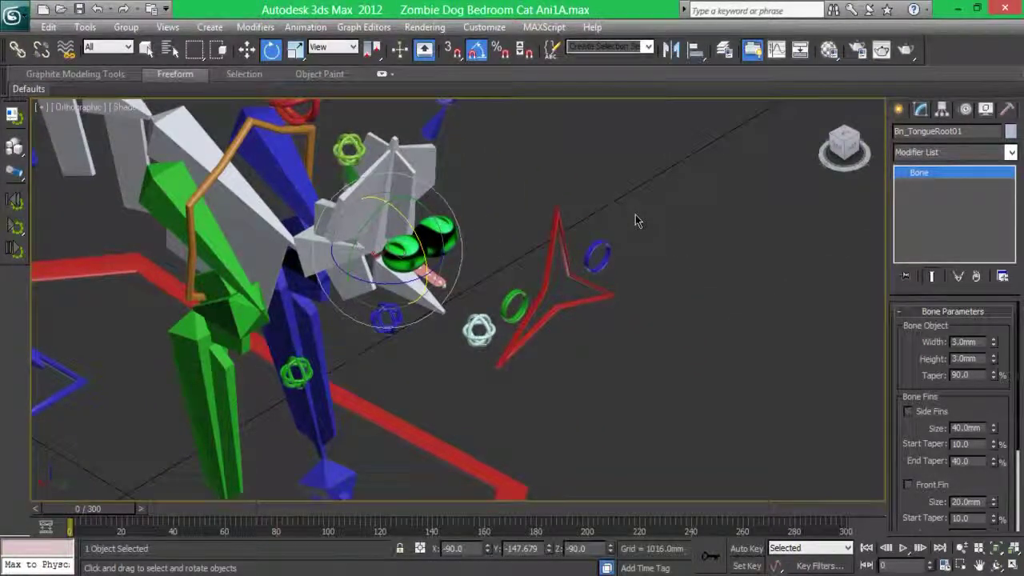
- Add an Attribute Holder to CC_Cat_Eyez01 and rename it Extra Controls
left_click(598, 295)
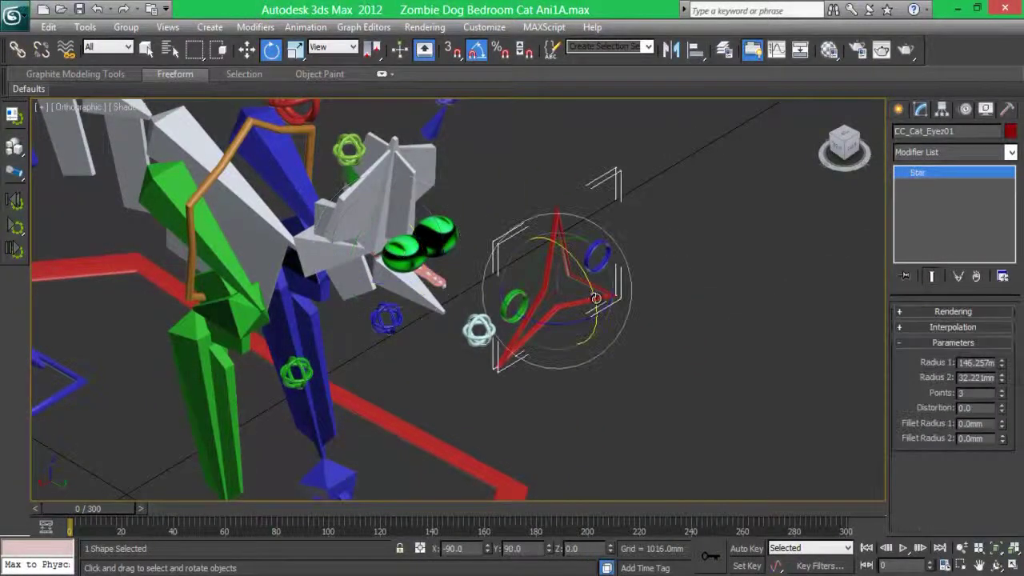
left_click(1011, 153)
left_click(920, 426)
right_click(952, 173)
left_click(880, 179)
type("E")
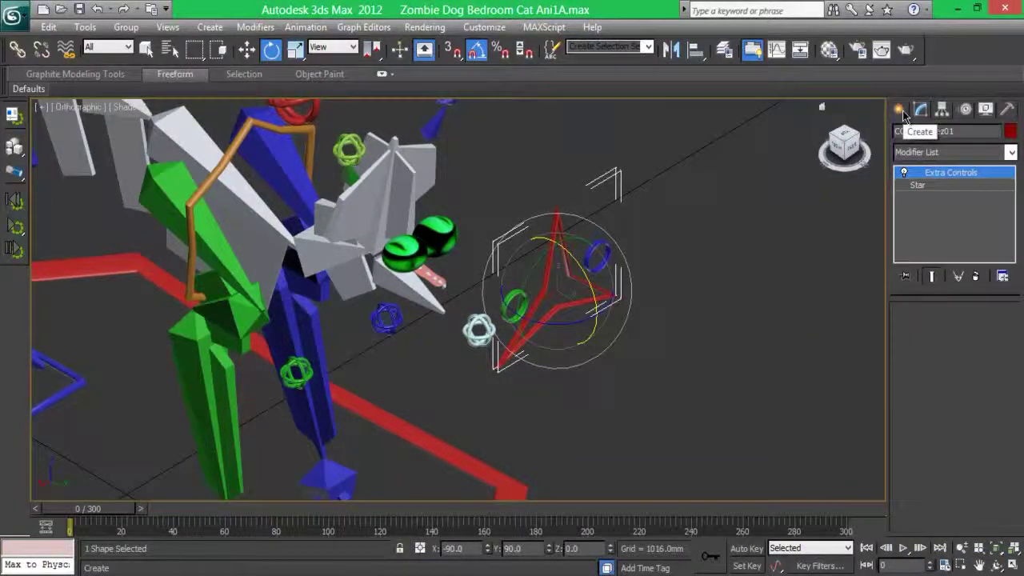
- Draw a small square rectangle frame below the star and a small circle beside it
left_click(899, 109)
left_click(922, 135)
left_click(984, 222)
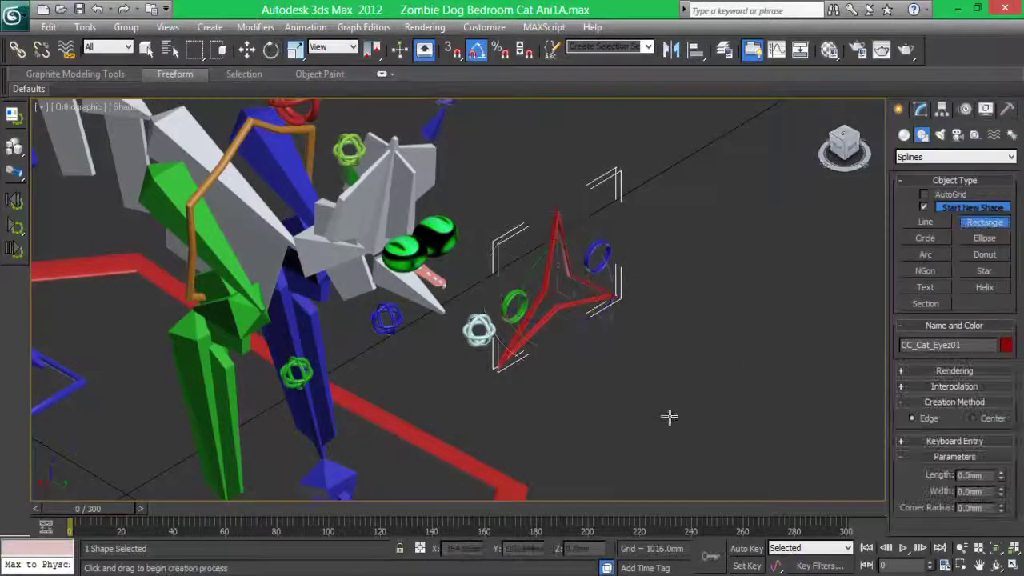
left_click_drag(672, 418, 579, 439)
key("e")
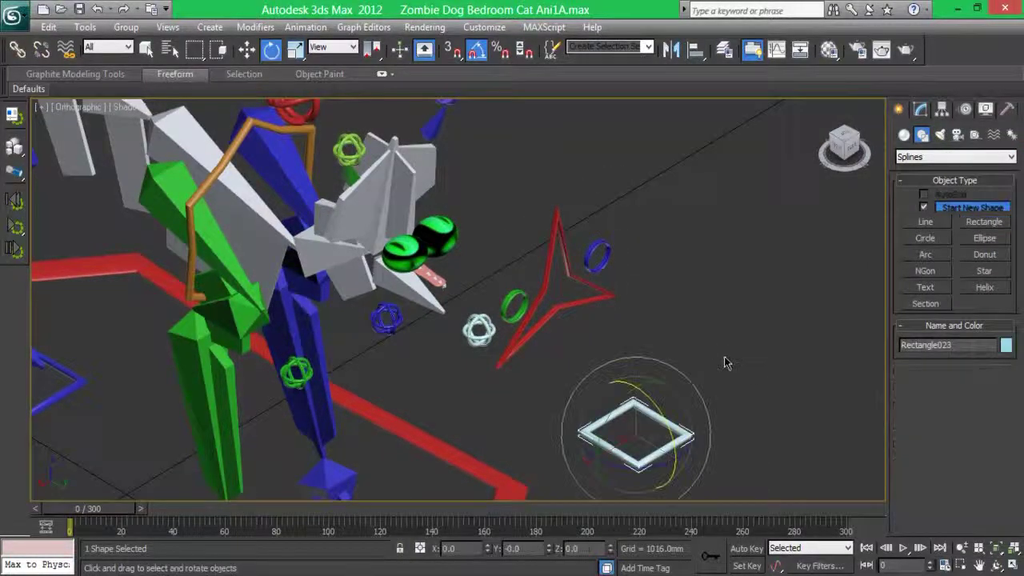
left_click(926, 238)
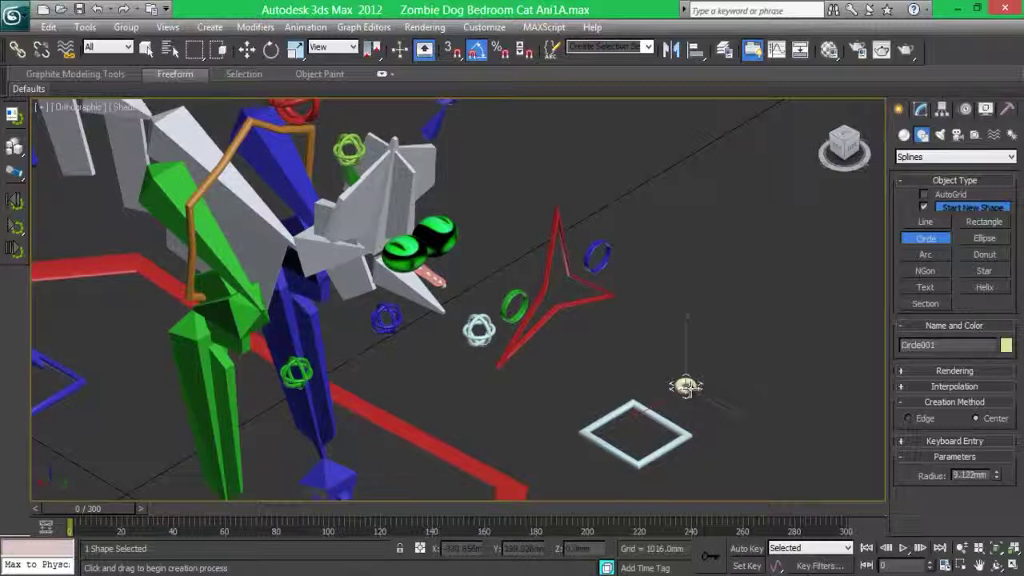
left_click_drag(738, 356, 772, 357)
key("e")
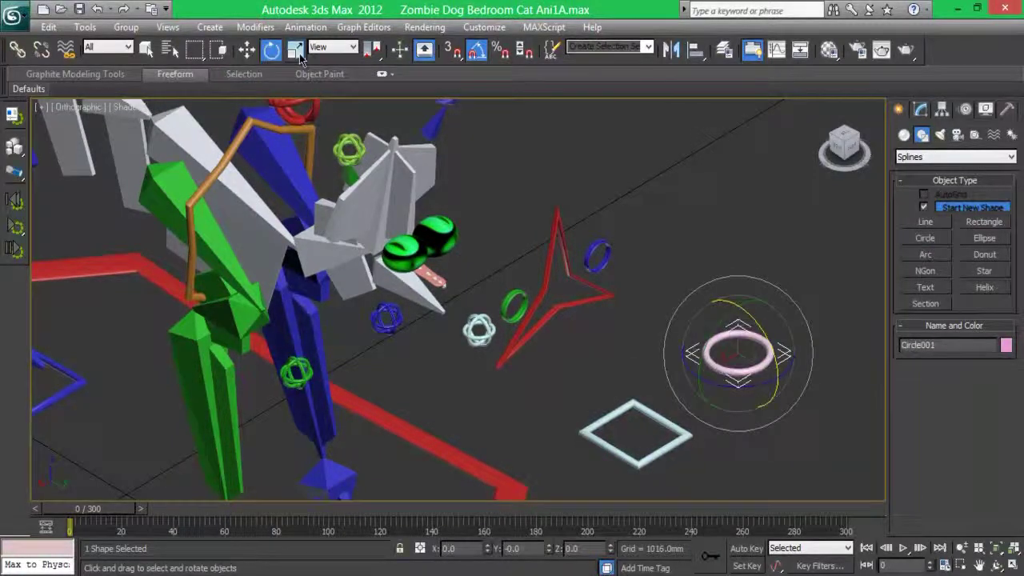
- Align the small circle to the square frame
key("r")
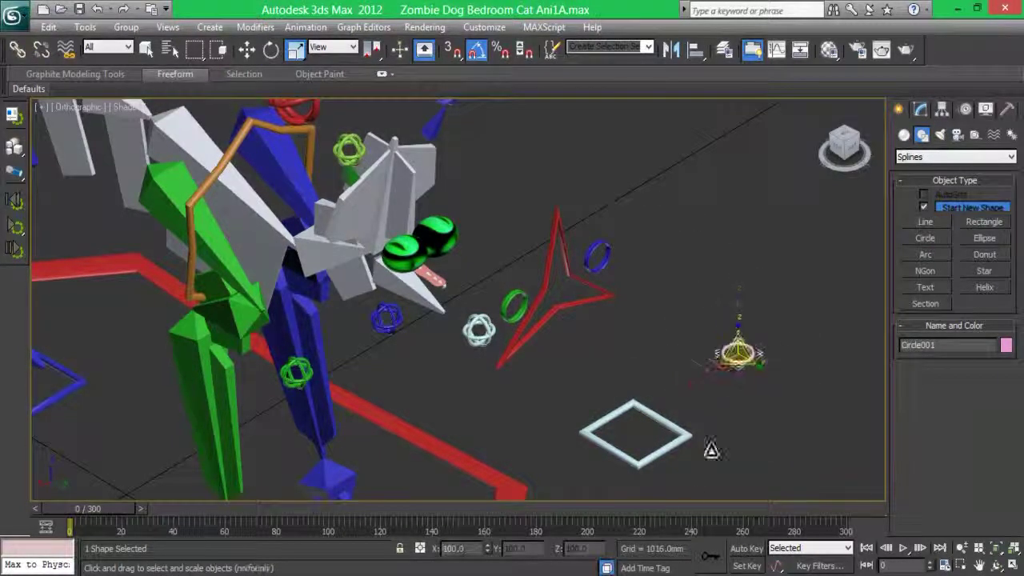
key("alt+a")
left_click(679, 442)
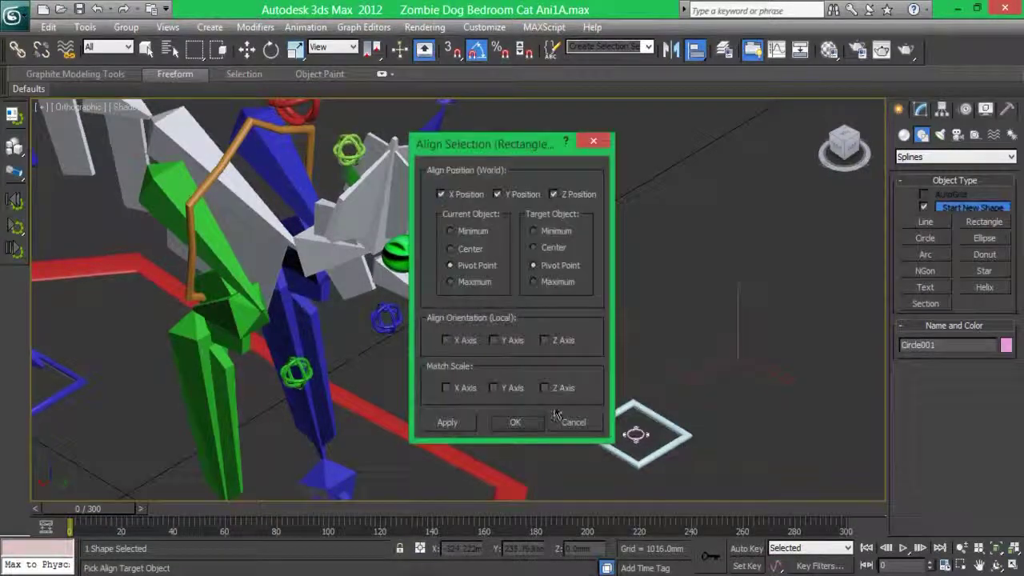
left_click(515, 421)
- Give the square frame a 3.0mm rendered outline and a pink colour
left_click(687, 436)
left_click(920, 109)
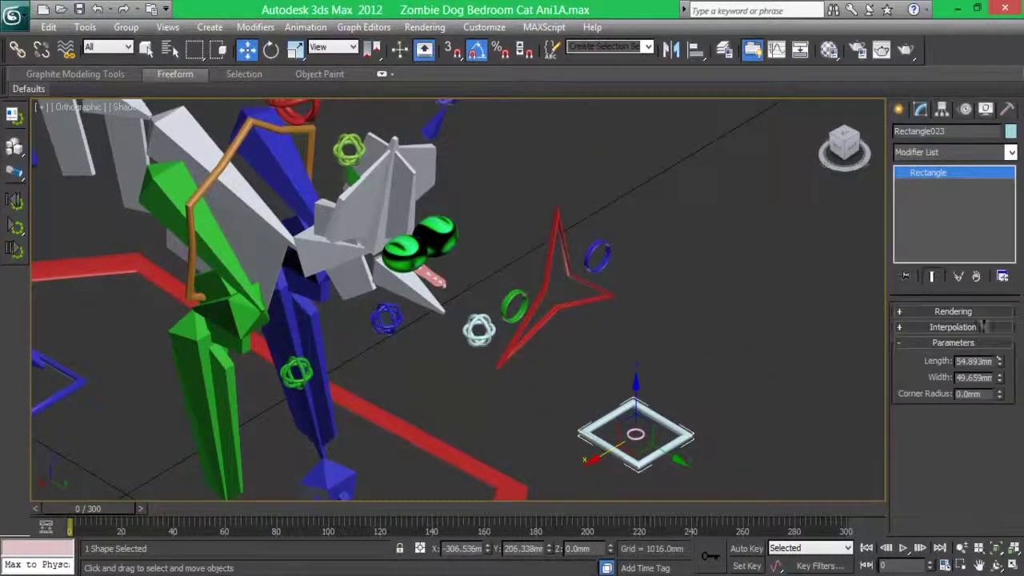
left_click(989, 312)
type("3")
key("Return")
left_click(1010, 131)
left_click(629, 298)
left_click(588, 380)
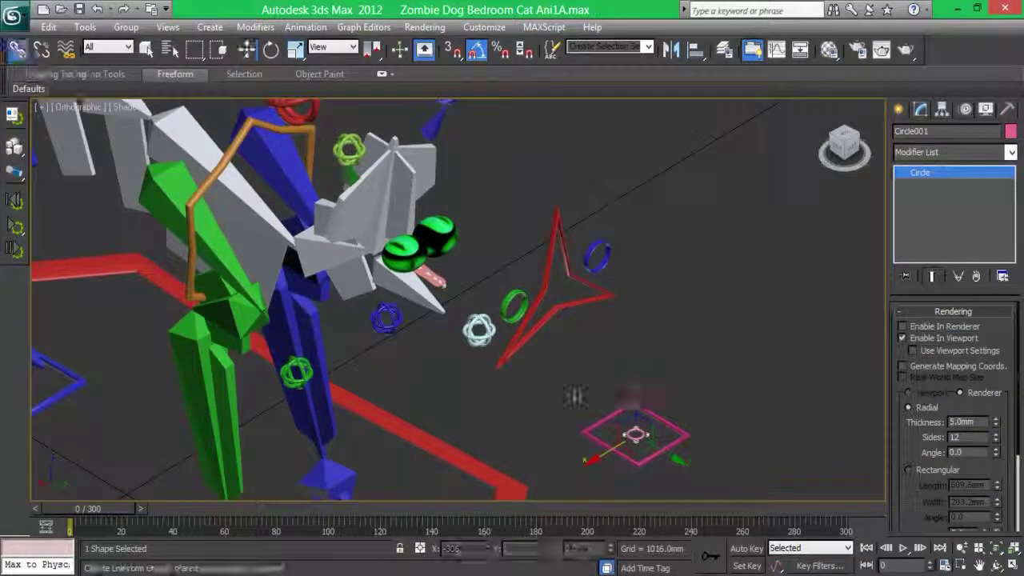
- Stand the square frame upright by rotating it −90° about X
left_click(612, 422)
left_click(247, 49)
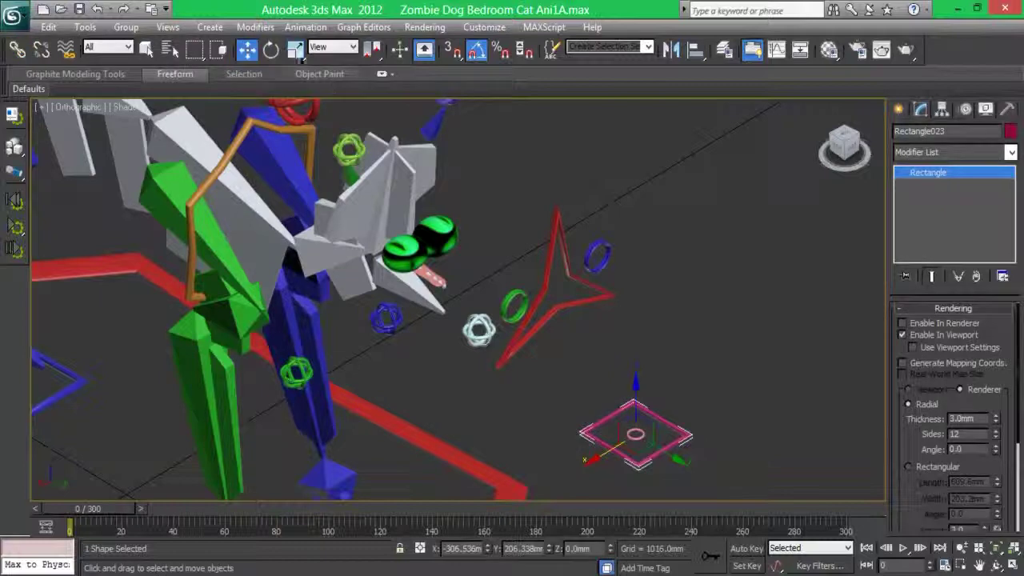
key("e")
left_click_drag(657, 408, 692, 471)
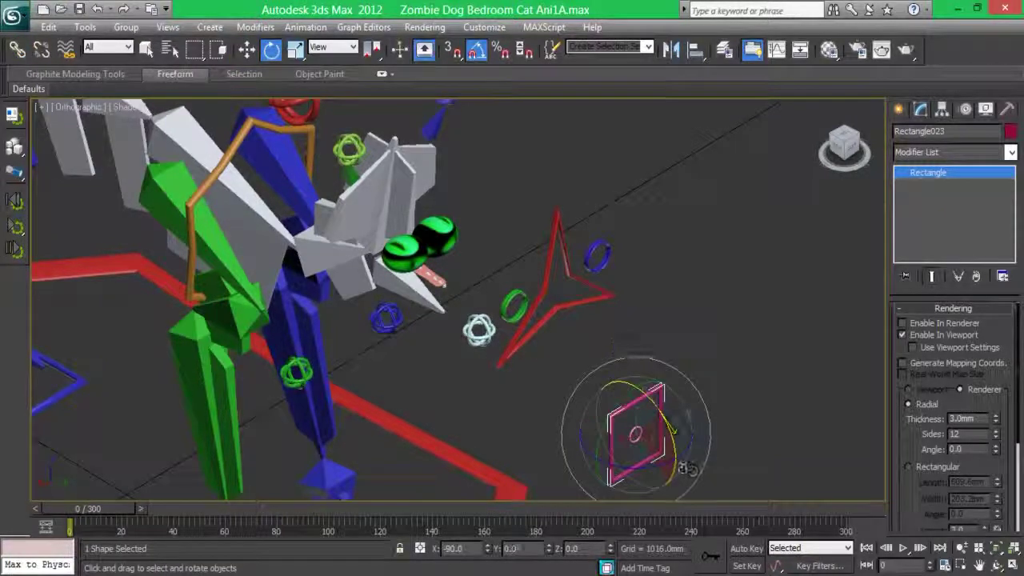
- Align the frame's X/Y/Z position pivot to the CC_Cat_Eyez01 star's pivot
key("alt+a")
left_click(583, 304)
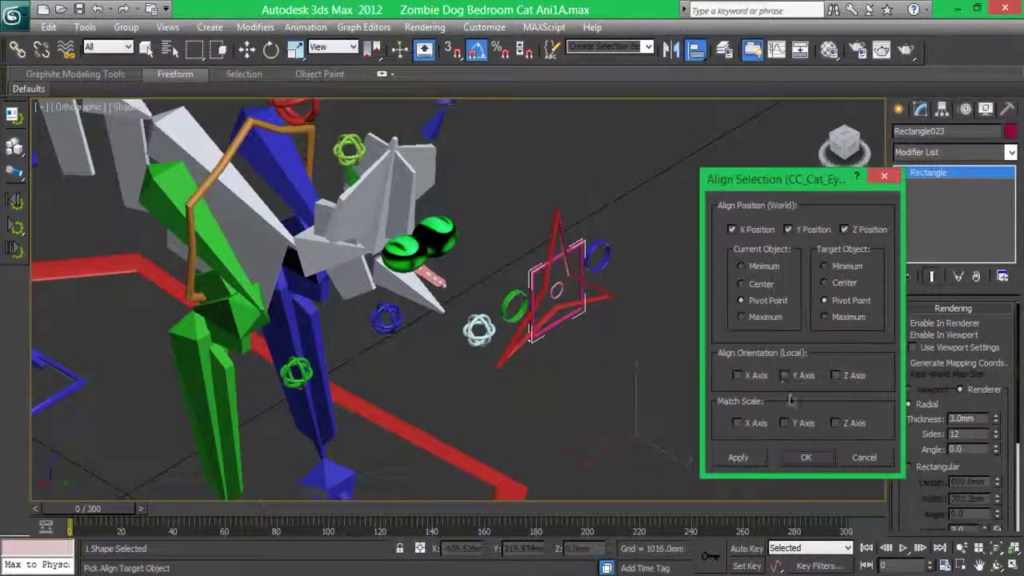
left_click(808, 457)
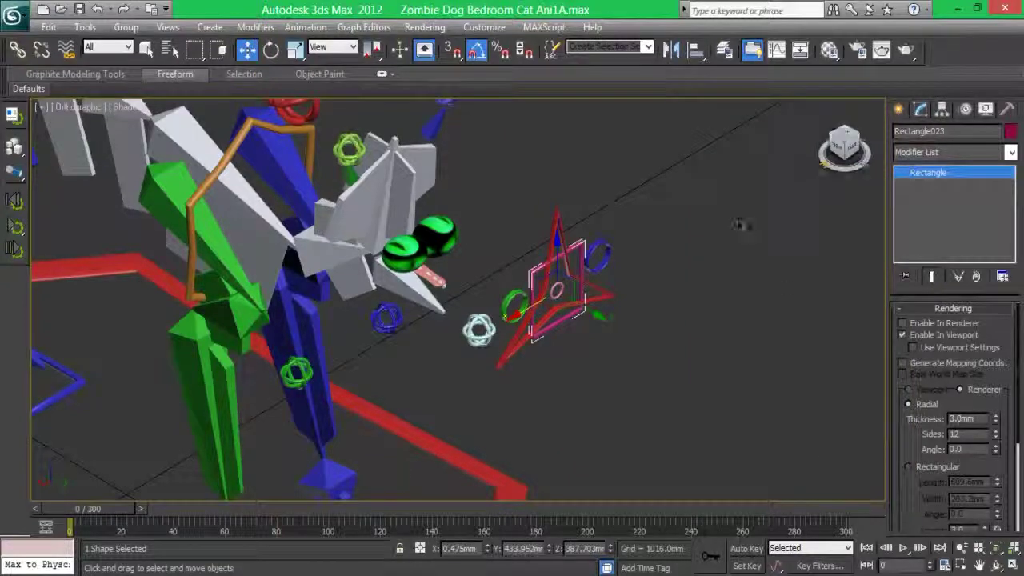
left_click(596, 299)
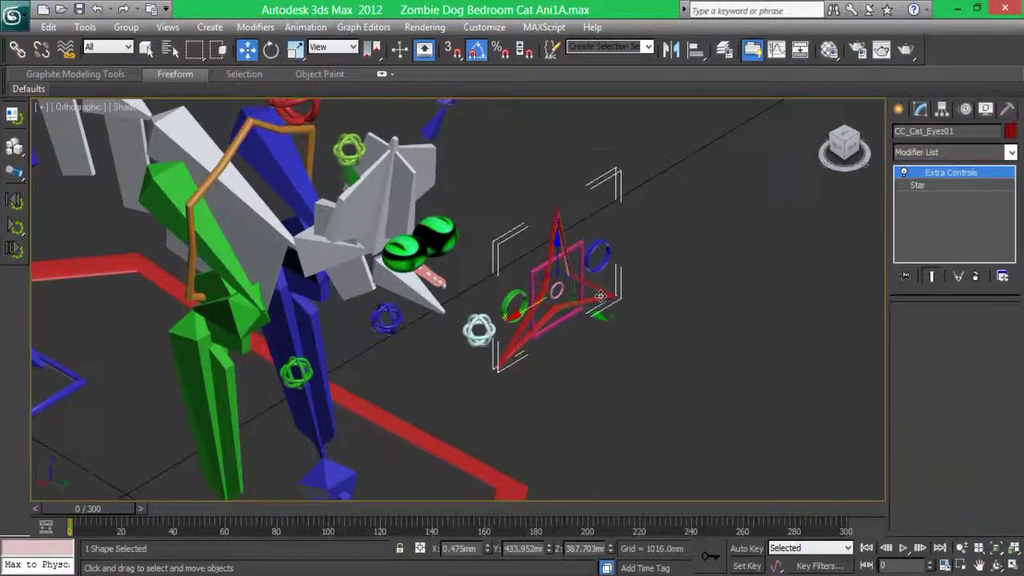
right_click(596, 299)
left_click(619, 300)
- Switch Circle001 to local coordinates and freeze transforms on the circle and pink rectangle
left_click(557, 292)
left_click(337, 46)
left_click(342, 106)
left_click(942, 109)
left_click(966, 109)
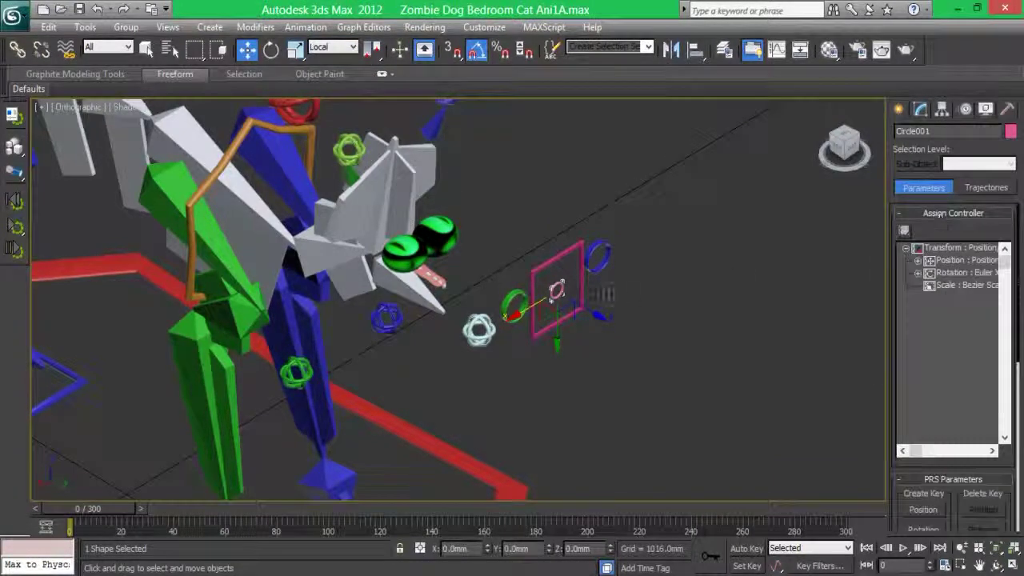
left_click(561, 258, "ctrl")
right_click(651, 299, "alt")
left_click(600, 295)
left_click(596, 384)
- Assign Float Limit controllers to Circle001's X Position and Y Position tracks
left_click(918, 261)
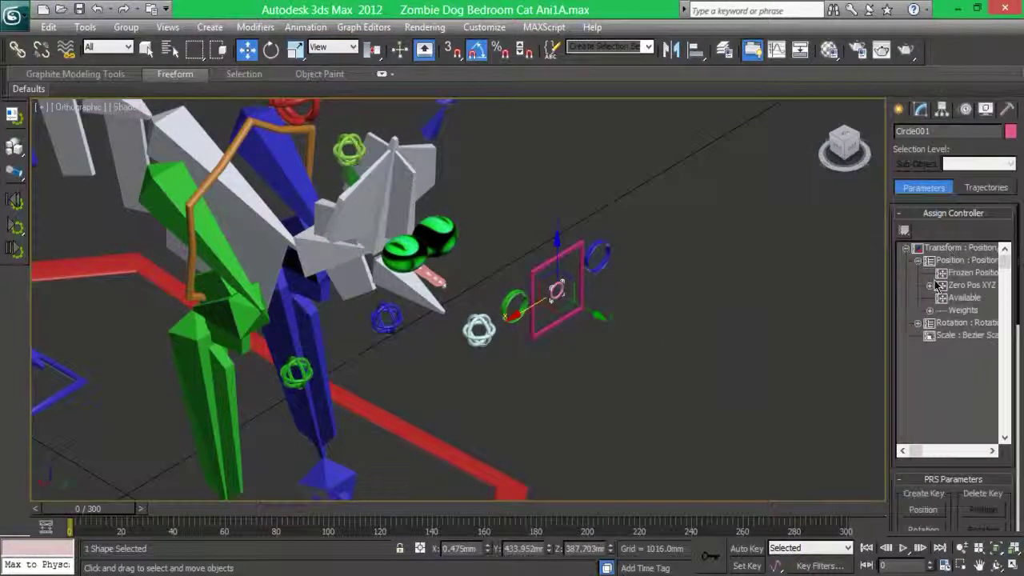
left_click(929, 286)
left_click(976, 298)
left_click(904, 230)
left_click(440, 215)
left_click(516, 427)
left_click(1016, 247)
left_click(978, 310)
left_click(904, 231)
left_click(440, 215)
left_click(516, 426)
- Try 0.5 and -0.5 position limits and test the circle's travel
double_click(978, 316)
double_click(970, 388)
left_click_drag(557, 253, 557, 240)
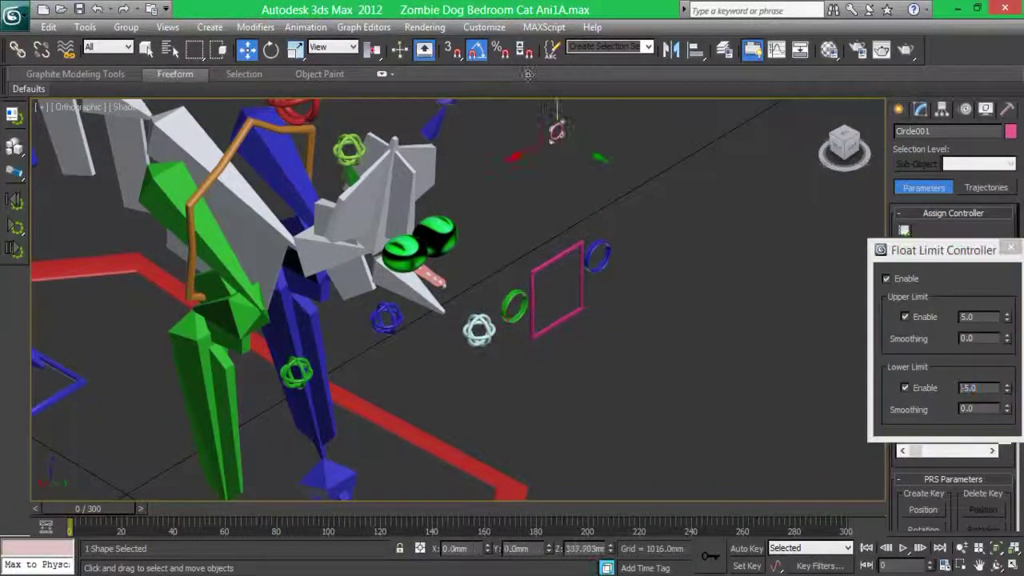
left_click_drag(594, 315, 441, 350)
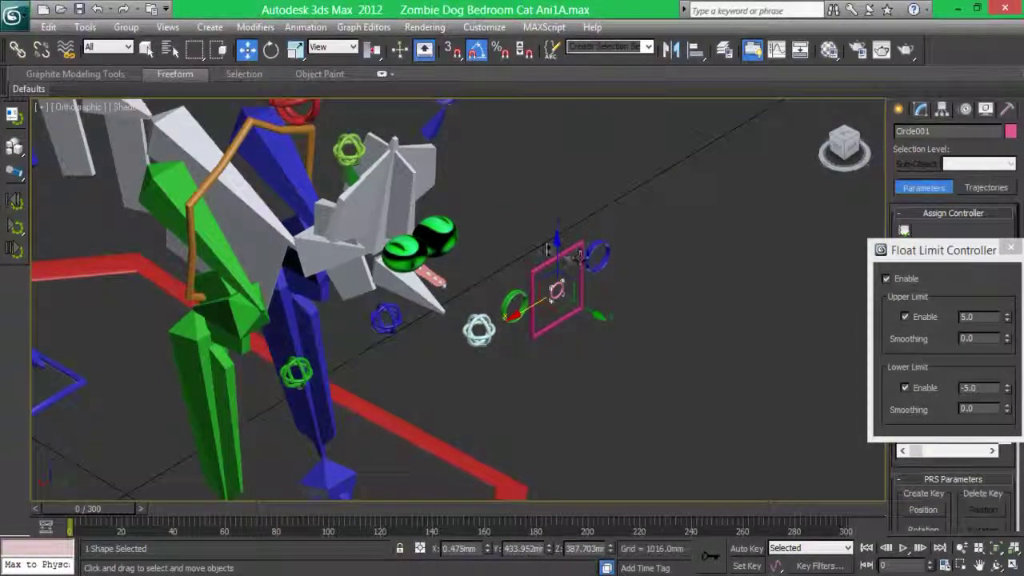
double_click(970, 317)
type("0.5")
key("Return")
double_click(980, 388)
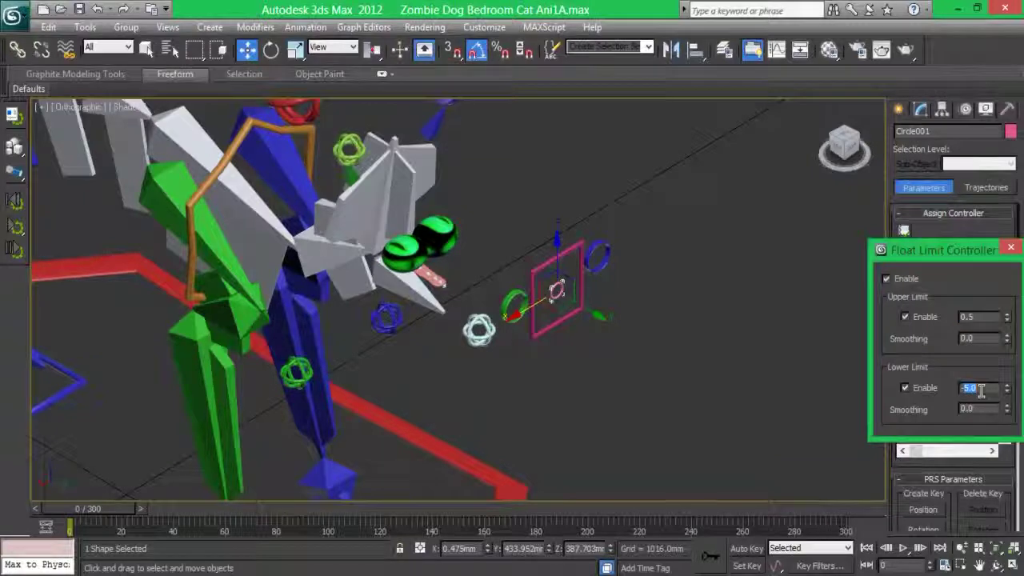
type("-0.3")
key("Return")
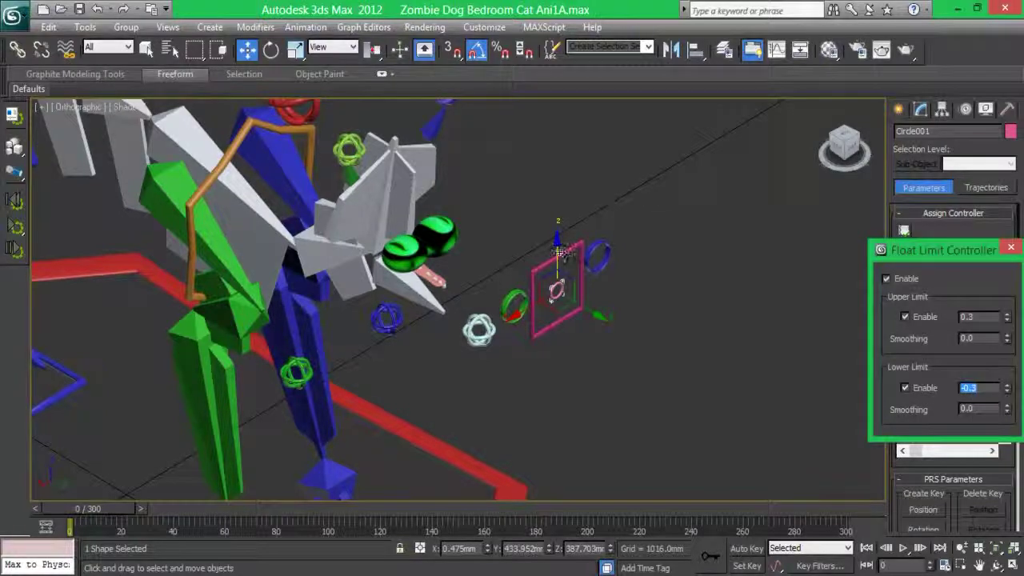
left_click_drag(560, 252, 593, 376)
- Set the position track limits to 0.28 upper and -0.28 lower
left_click(969, 316)
type("0.28")
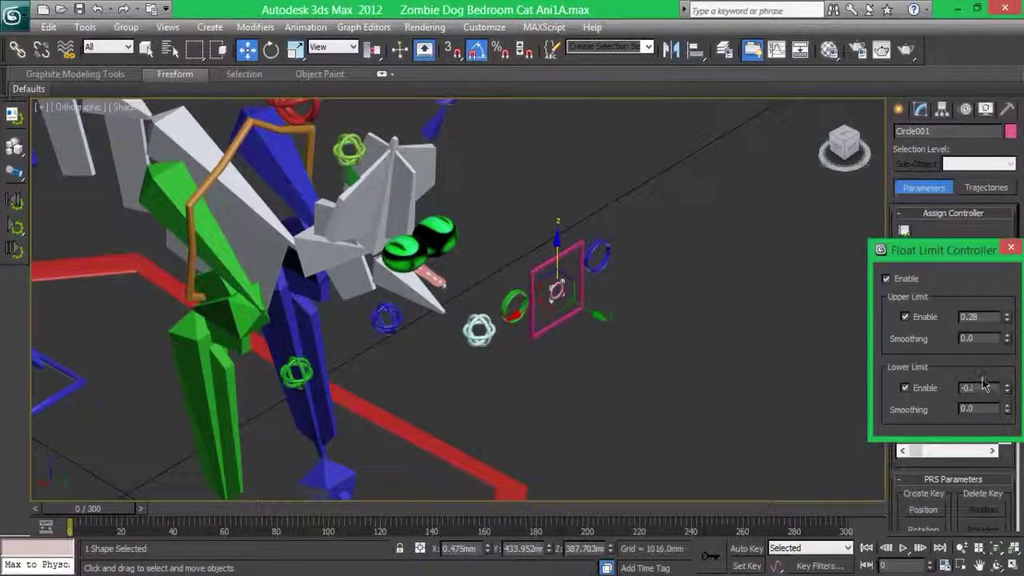
left_click(1014, 250)
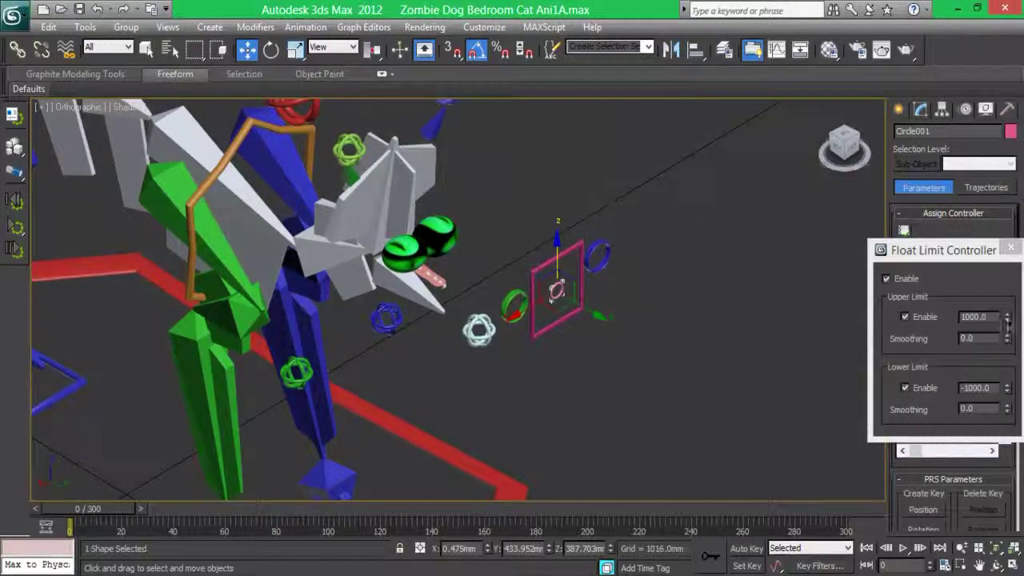
right_click(1008, 318)
left_click(1011, 250)
double_click(980, 317)
double_click(968, 317)
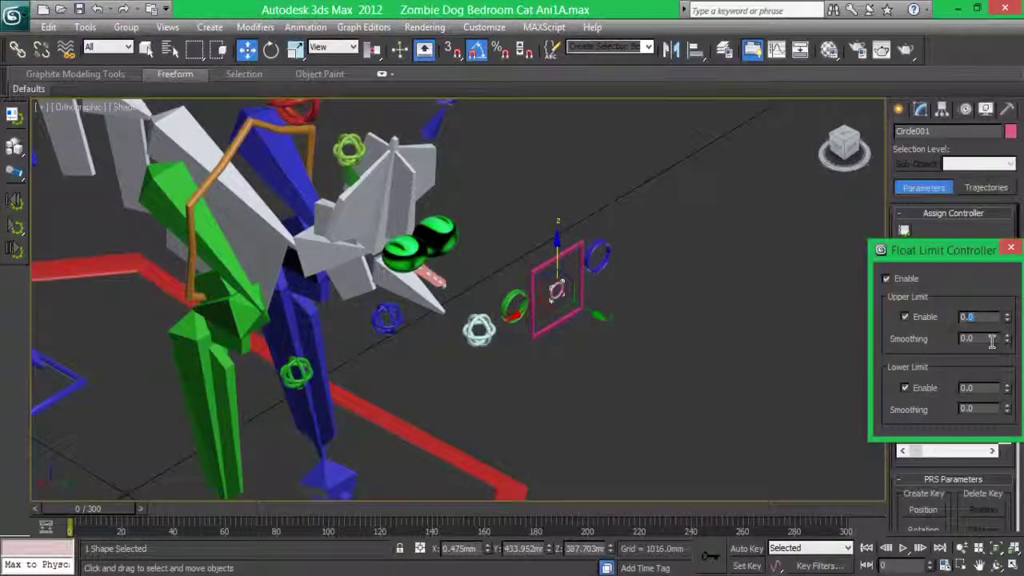
type("0.28")
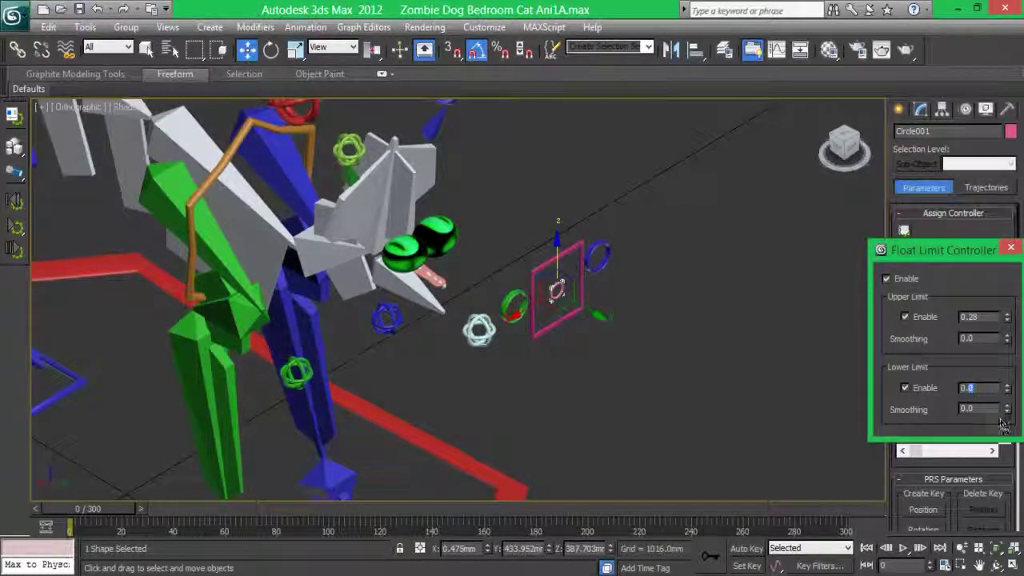
key("Return")
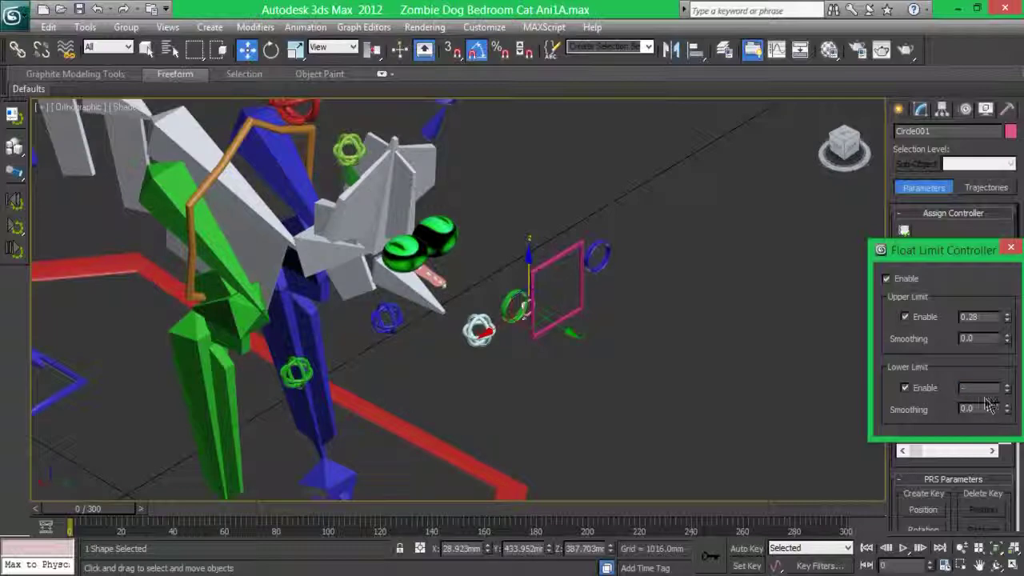
type("0.28")
key("Return")
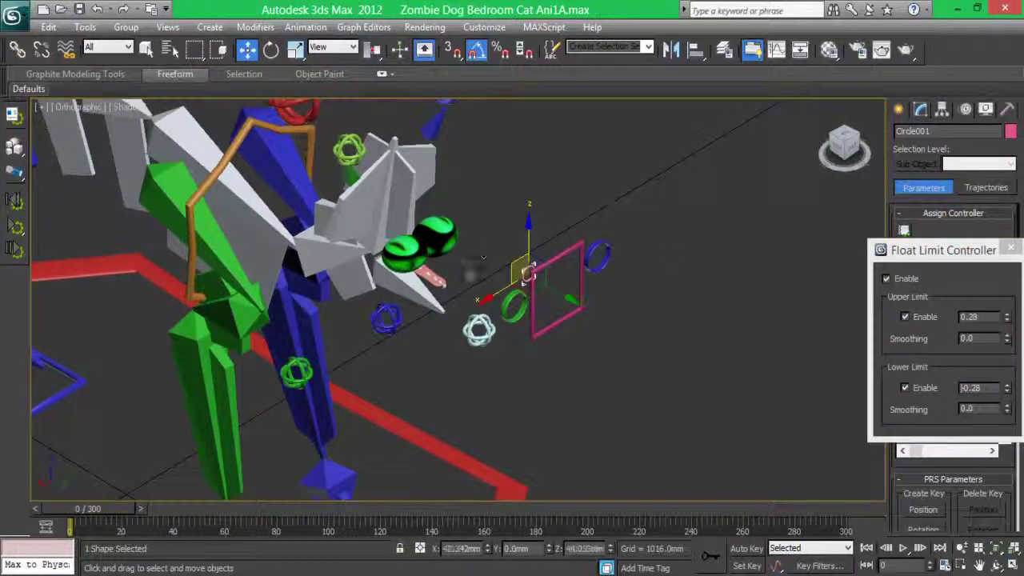
left_click(1011, 249)
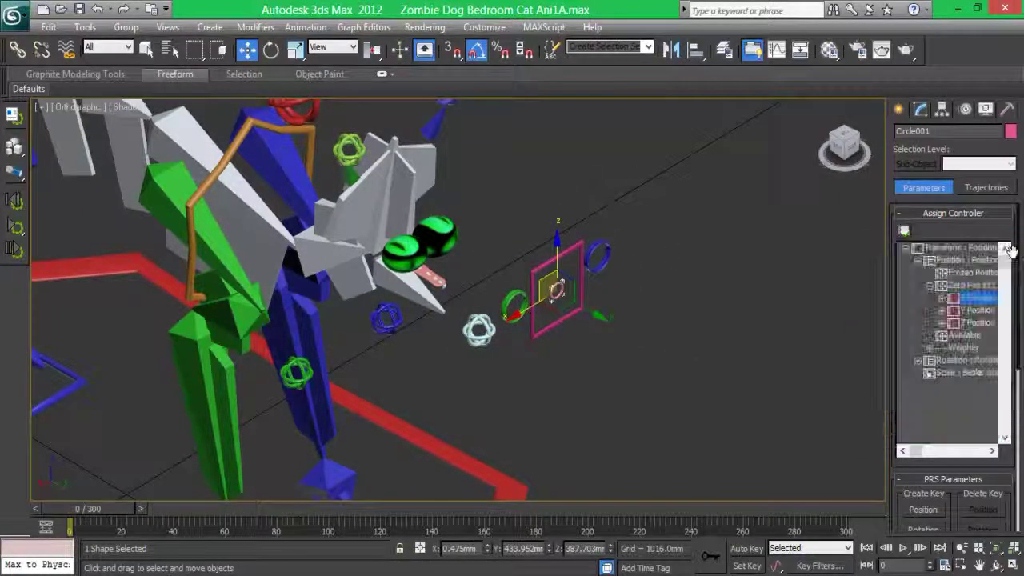
- Clone the frame and circle below the original
left_click(552, 298, "ctrl")
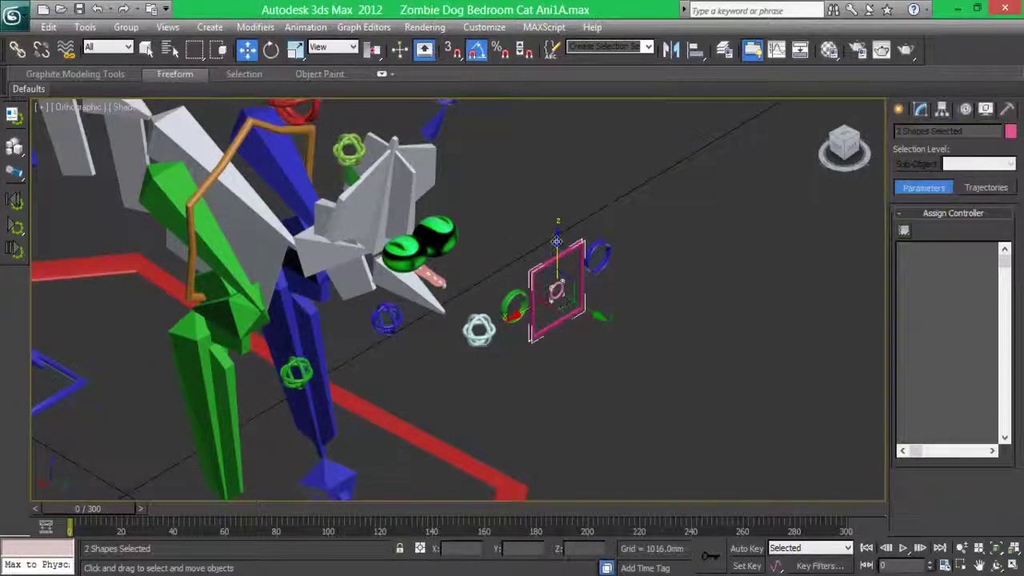
left_click_drag(558, 290, 560, 328)
left_click(520, 362)
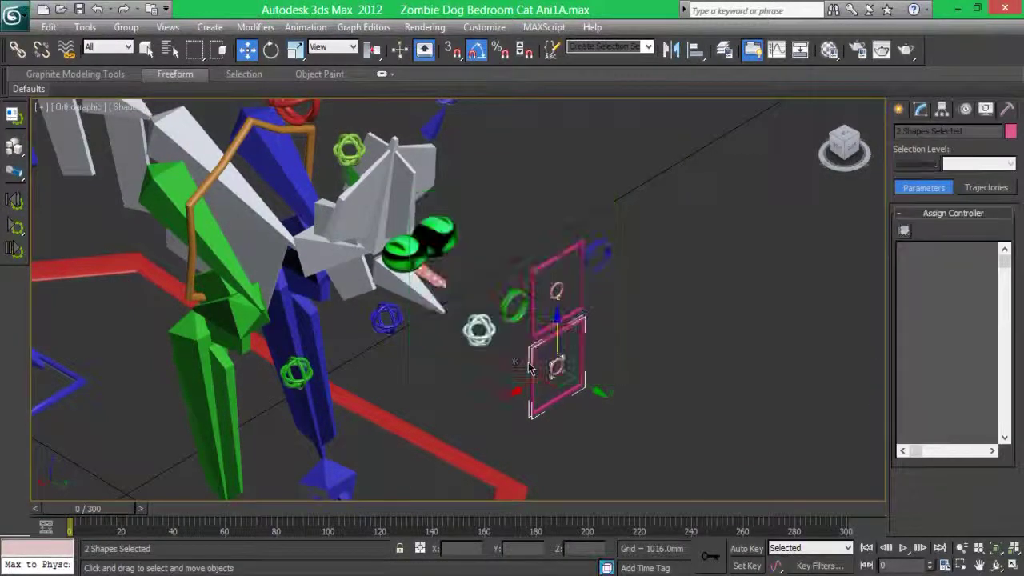
- Convert the copied frame to Editable Poly and squash it into a narrow box
left_click(584, 340)
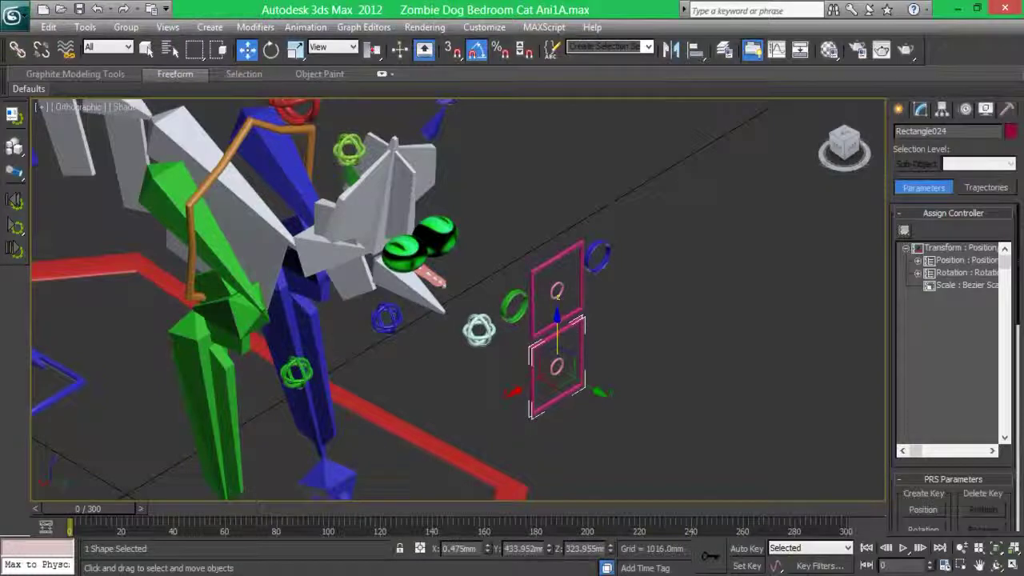
left_click(921, 110)
left_click(921, 310)
right_click(928, 173)
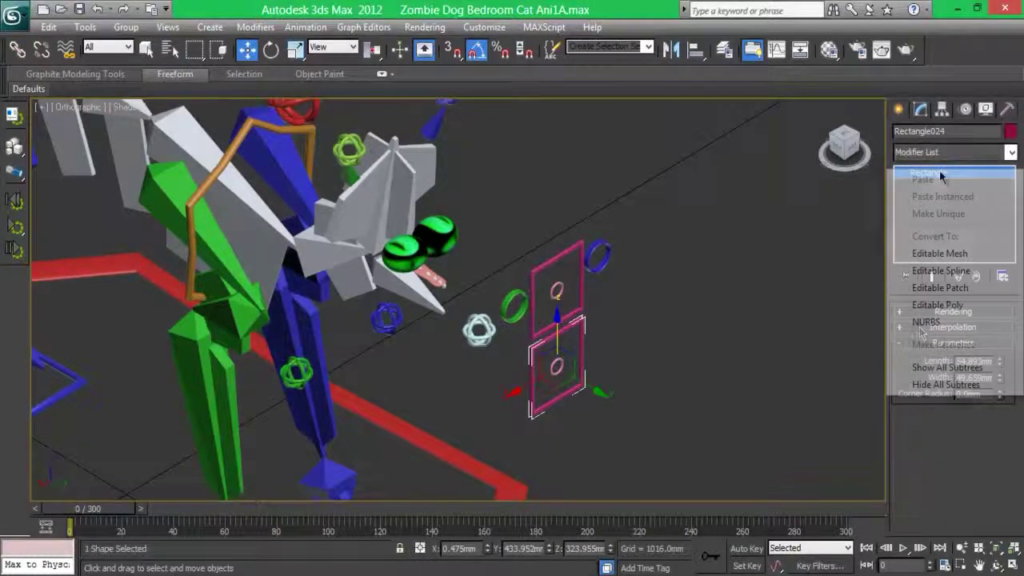
left_click(932, 320)
left_click_drag(598, 312, 565, 343)
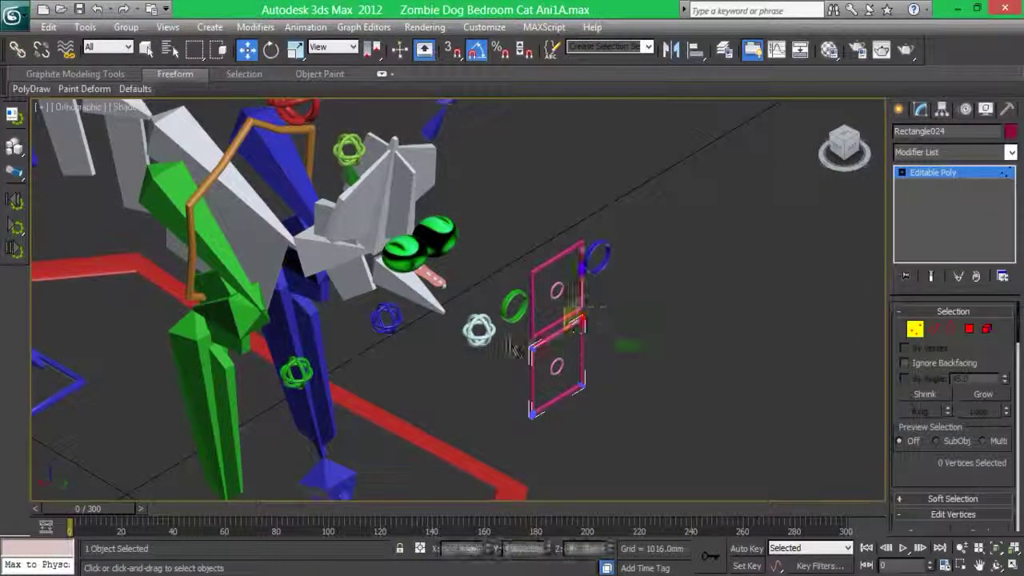
mouse_move(558, 294)
left_mouse_down()
mouse_move(573, 406)
mouse_move(549, 437)
left_mouse_up()
left_click_drag(558, 392, 557, 366)
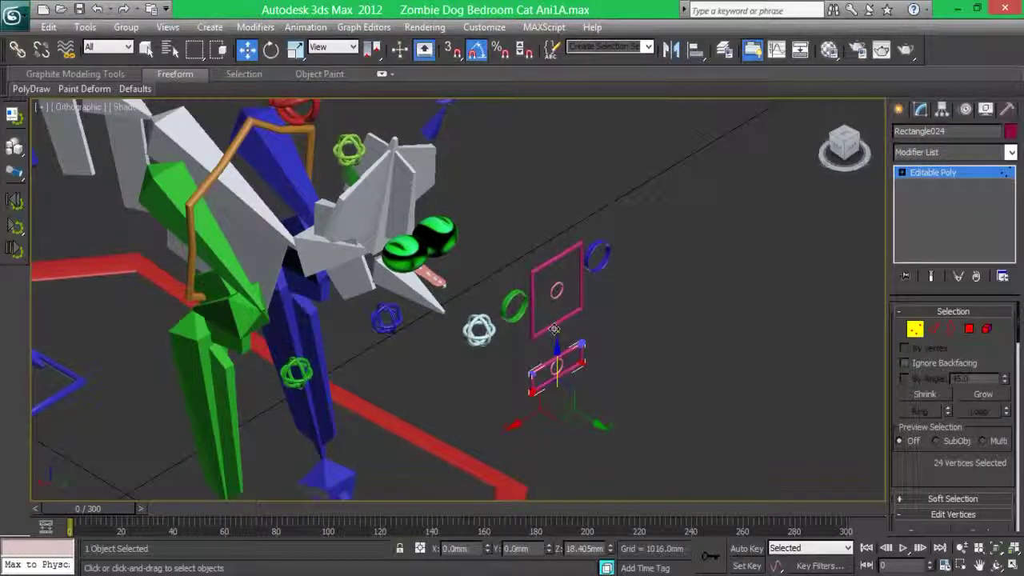
- Centre Circle002 in the lower frame and limit its position track between -0.28 and 0.0
left_click(528, 382)
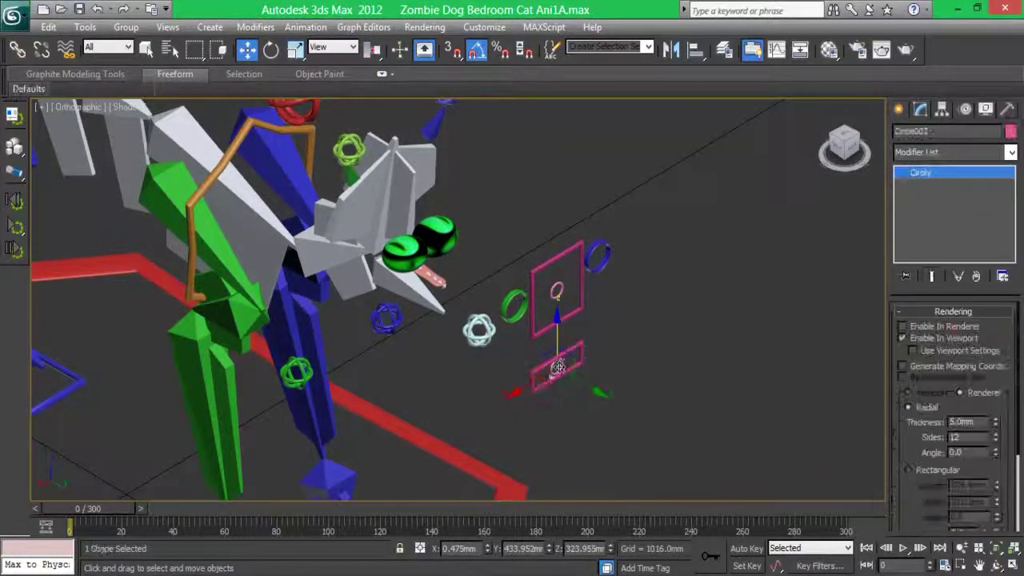
left_click_drag(528, 383, 557, 367)
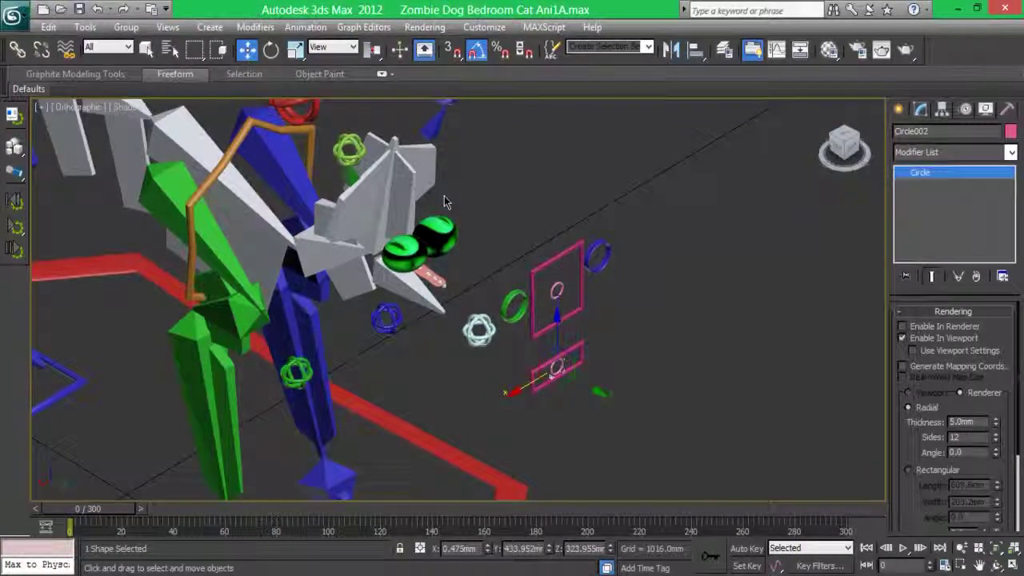
left_click(965, 108)
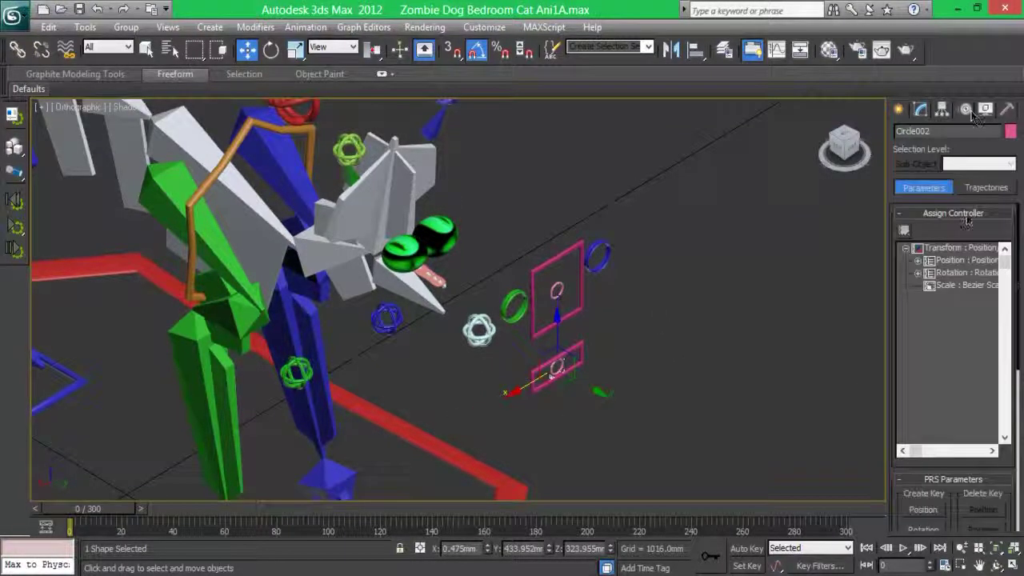
left_click(918, 261)
left_click(930, 285)
double_click(963, 312)
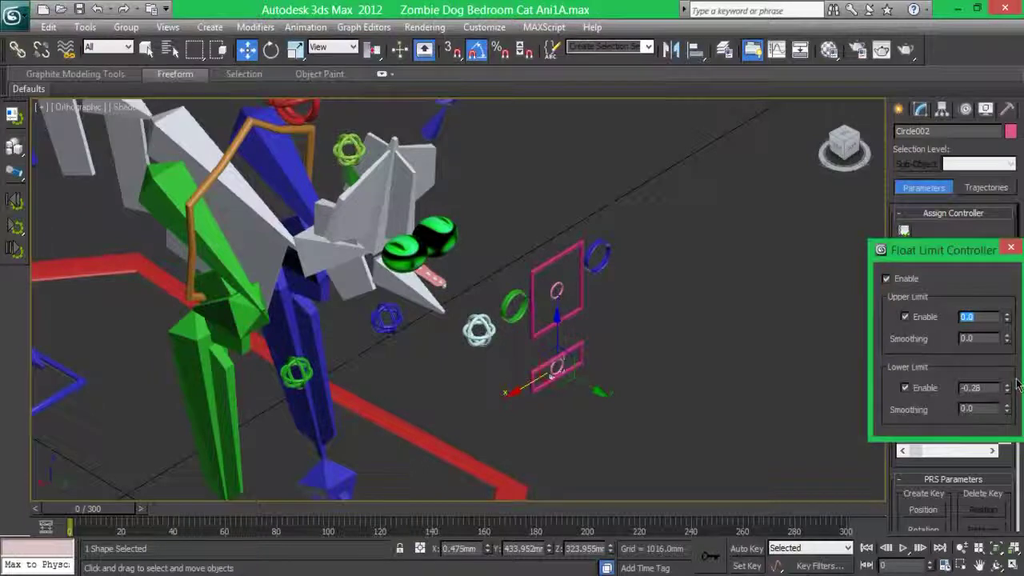
left_click(1010, 247)
left_click_drag(552, 365, 696, 324)
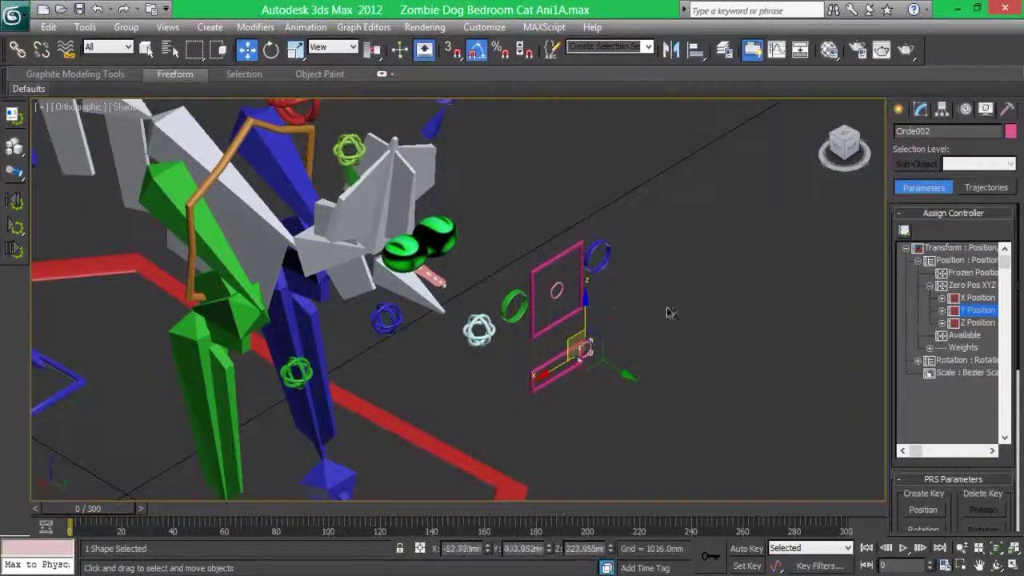
left_click(844, 156)
left_click(841, 137)
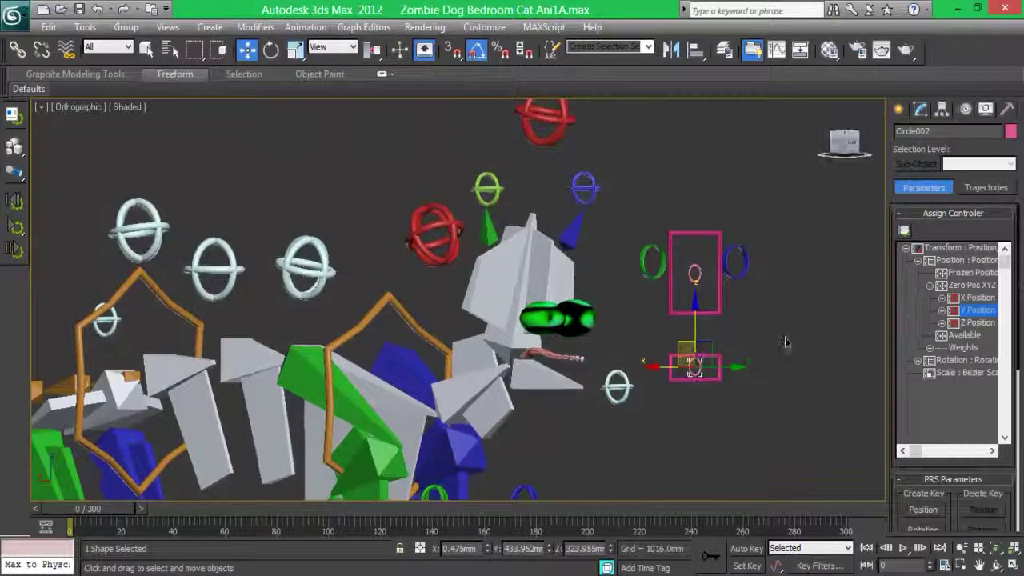
- Rename the upper rectangle frame to CC_CatTongue_ControlPanel
left_click(716, 312)
left_click(948, 132)
type("CC_Cat")
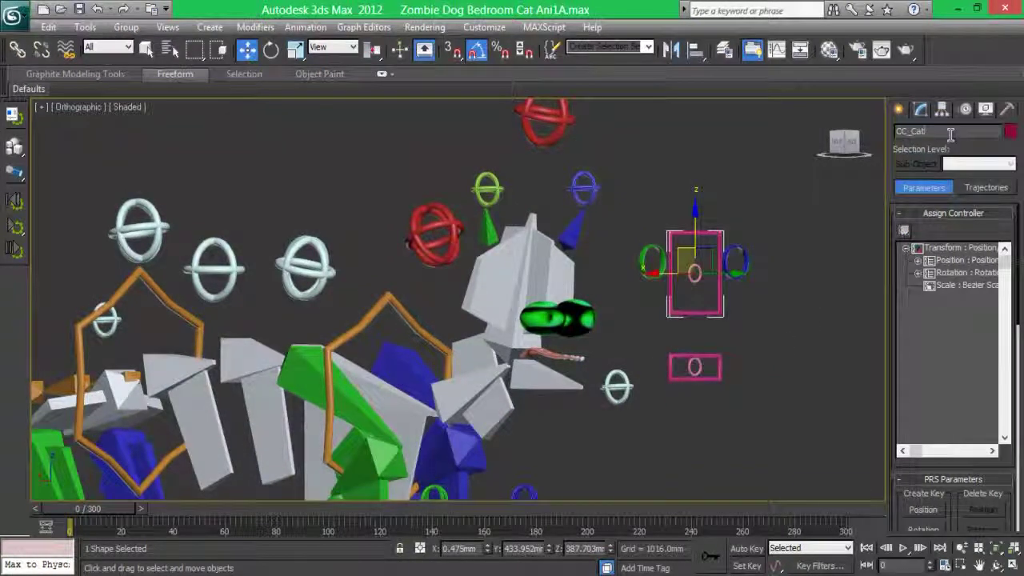
type("TongueControlPanel")
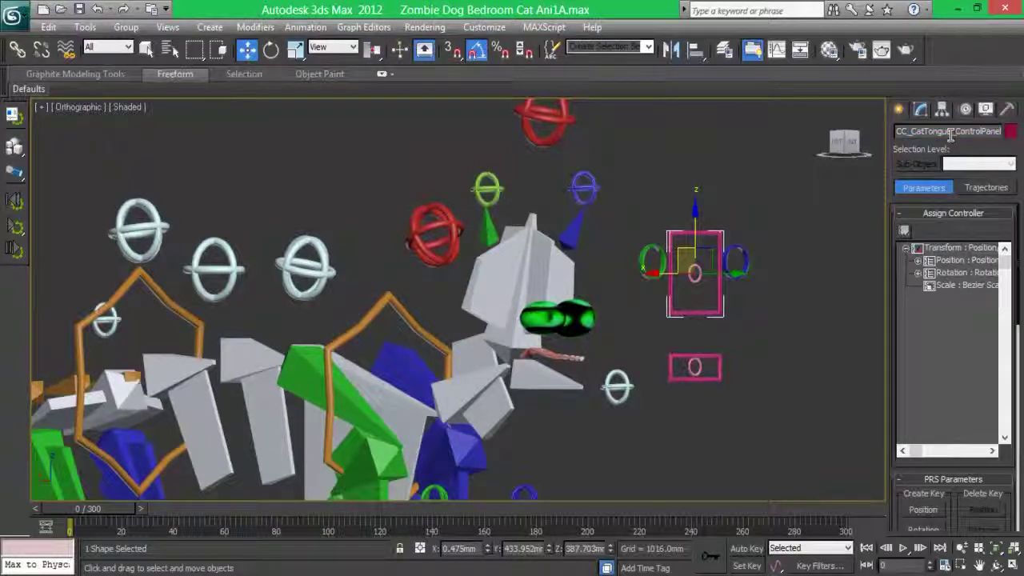
left_click(698, 275)
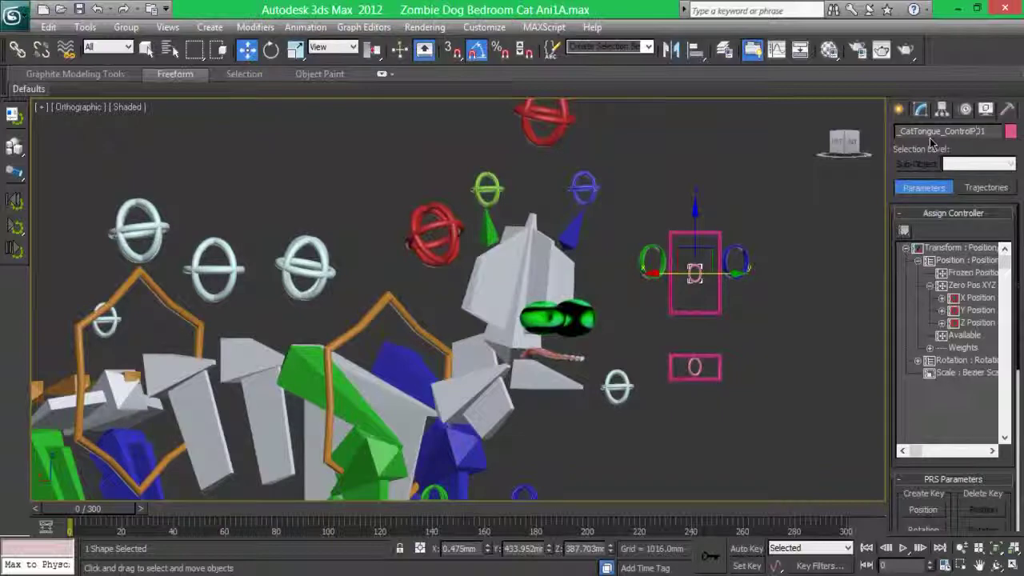
- Rename the lower control to CC_CatSmile_Control01
left_click(722, 368)
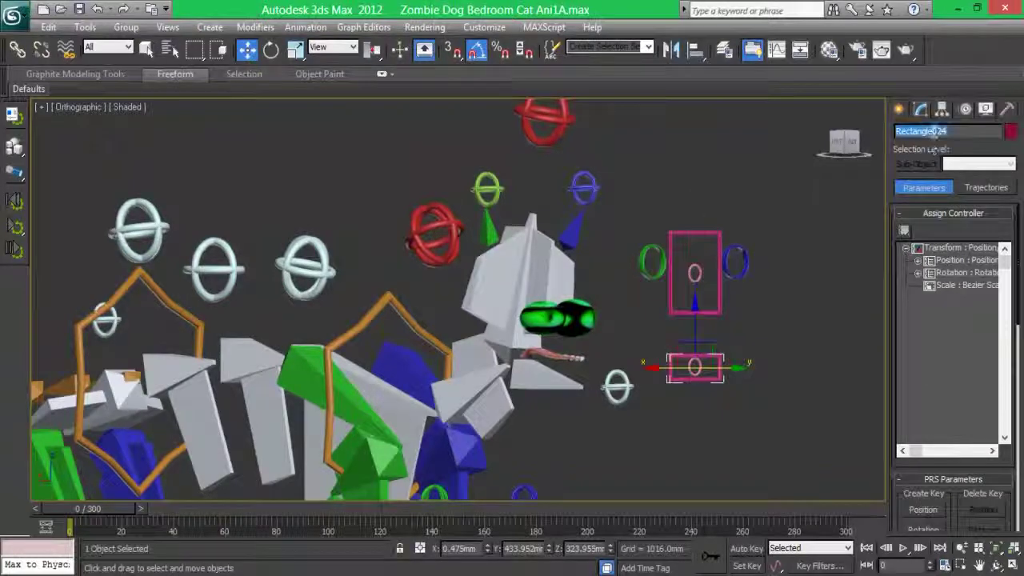
type("_CatSL_ControlPendulum12")
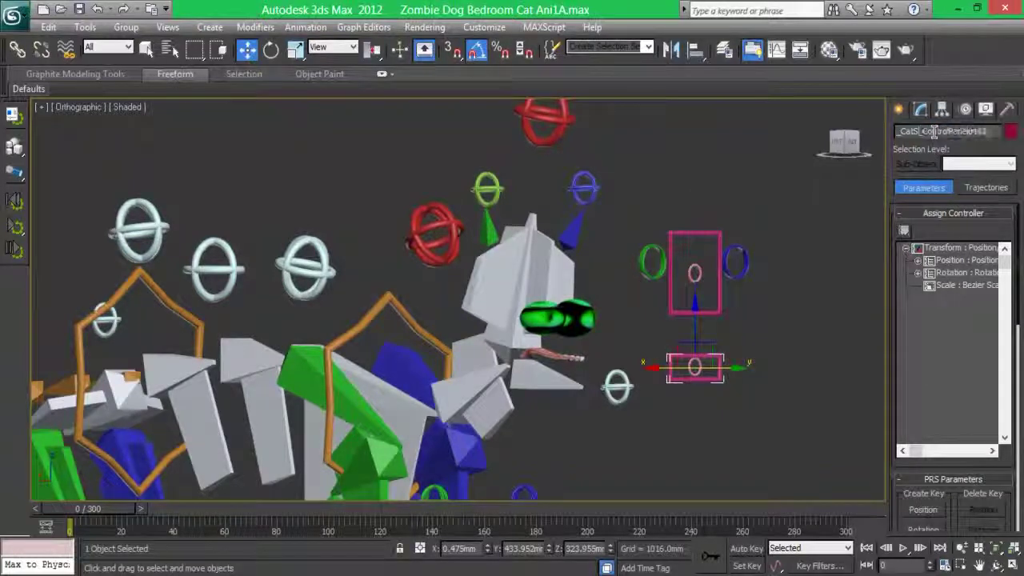
right_click(934, 133)
key("Escape")
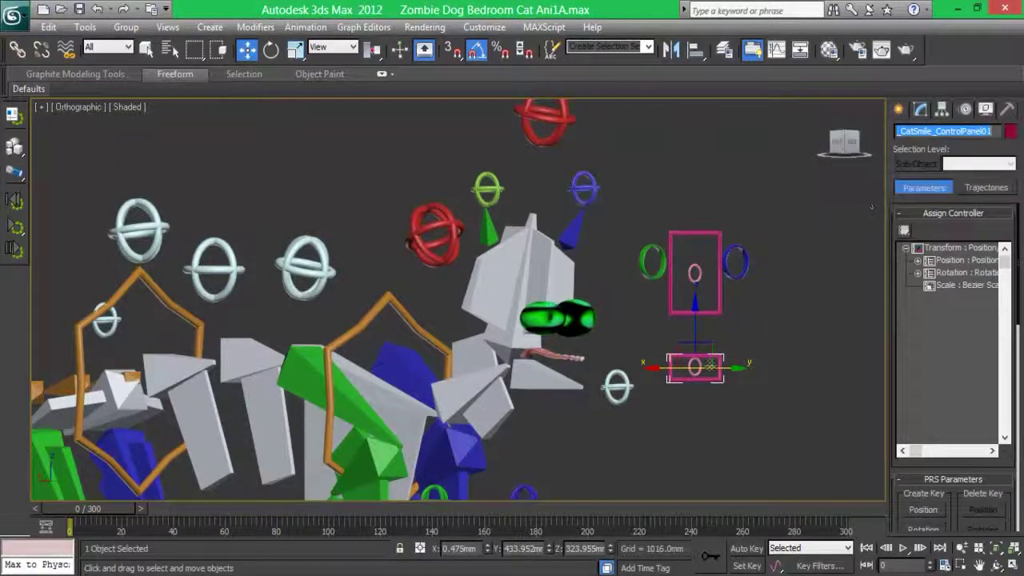
key("Return")
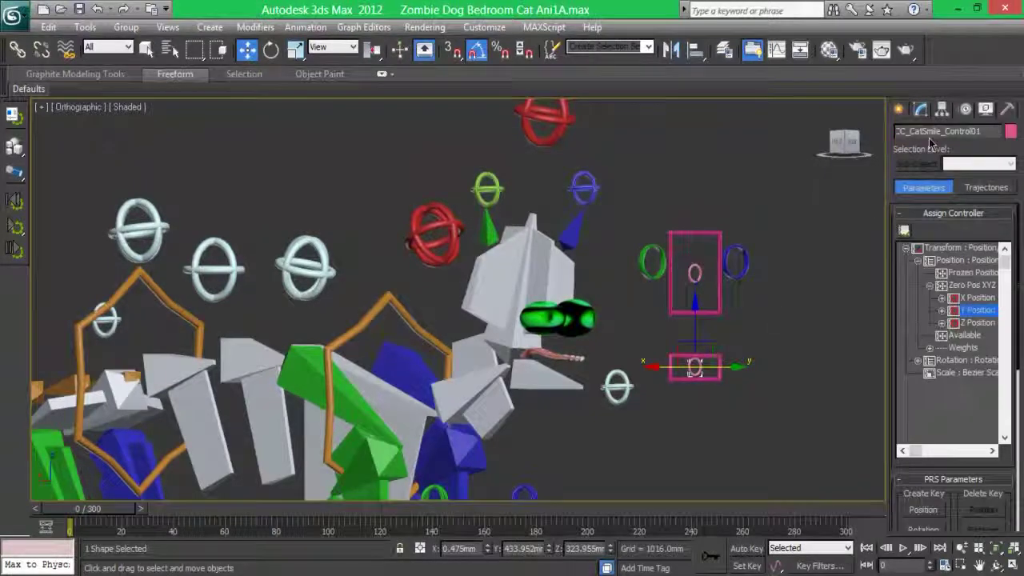
- Set the smile control's object colour to light cyan
left_click(686, 364)
left_click(1011, 132)
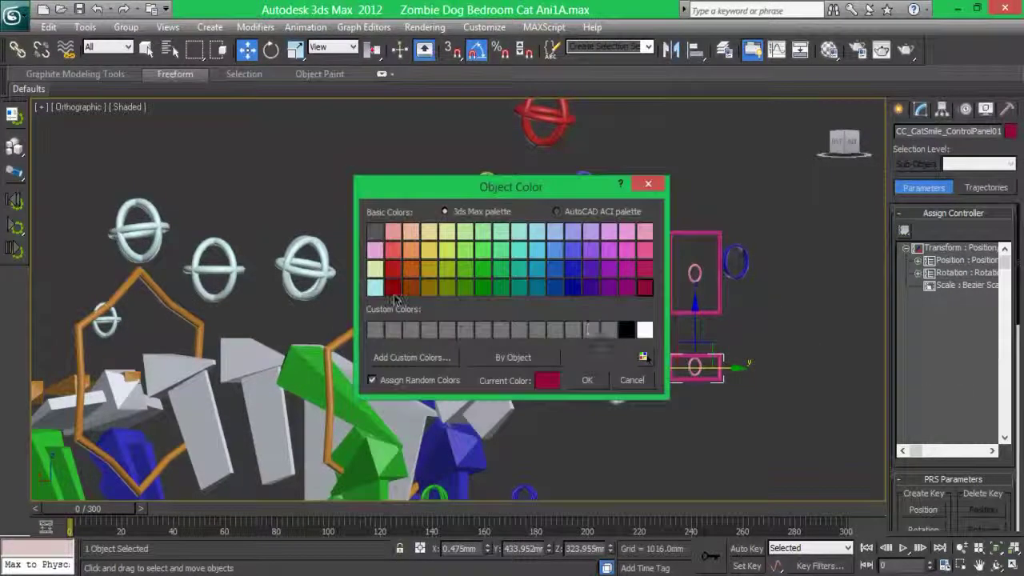
left_click(582, 382)
left_click(695, 367)
left_click(1011, 131)
left_click(375, 286)
left_click(588, 382)
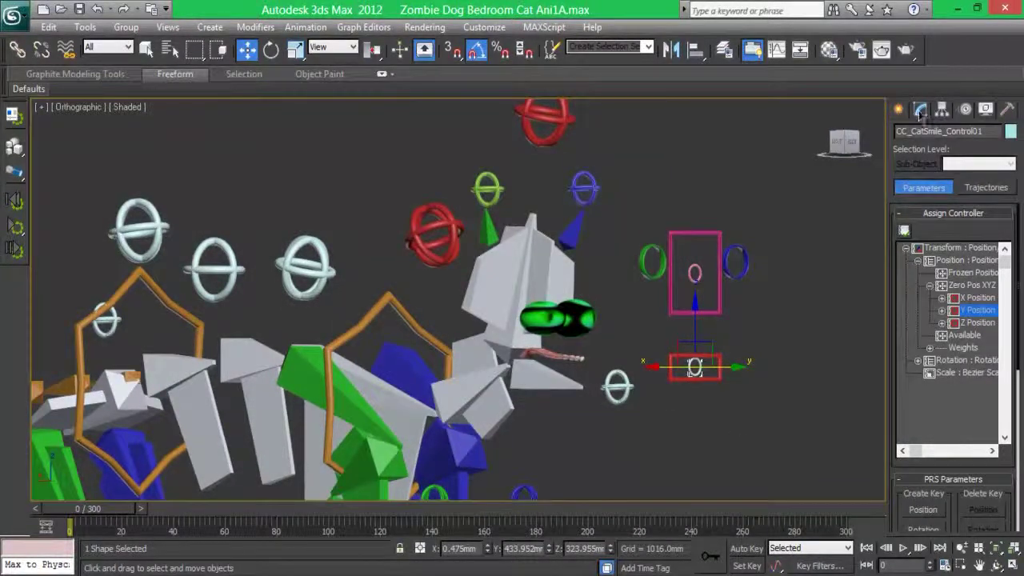
- Add an Attribute Holder modifier to the smile control, renamed Extra Control
left_click(920, 111)
left_click(1010, 152)
left_click(935, 432)
right_click(920, 172)
left_click(857, 240)
type("Ext")
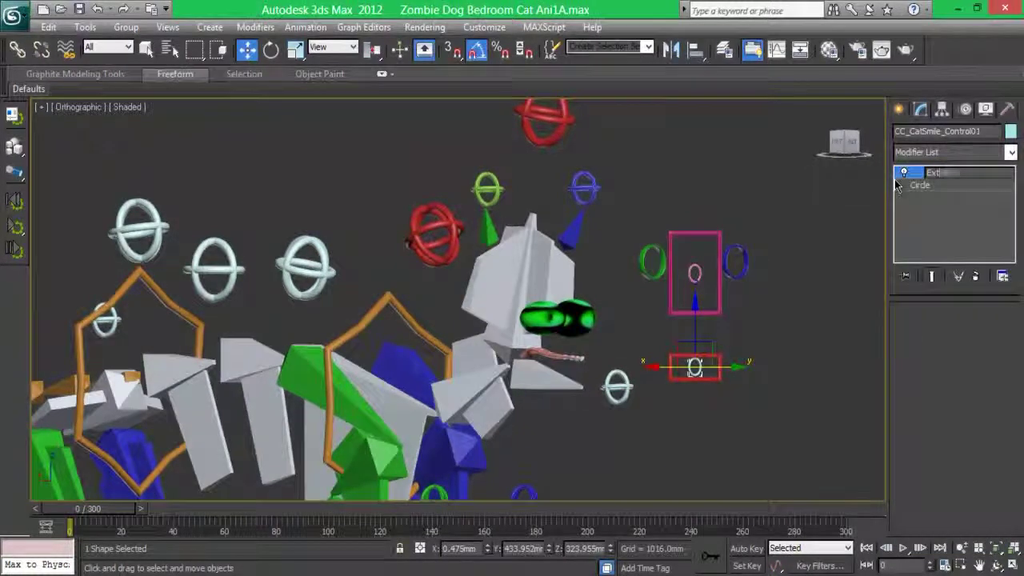
type("ra Control")
key("Return")
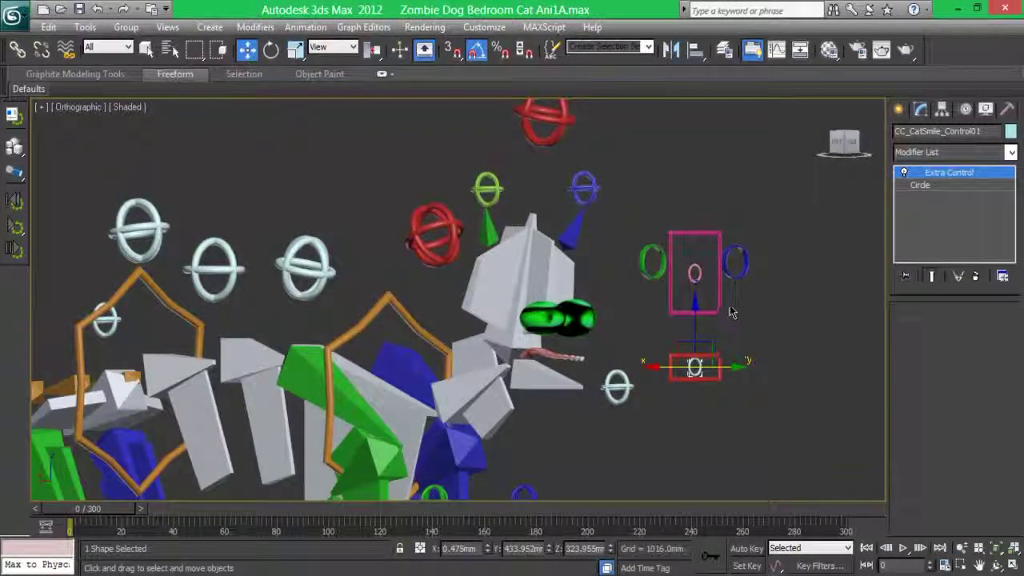
- Add an Attribute Holder modifier to the tongue control as well
left_click(697, 266)
left_click(697, 269)
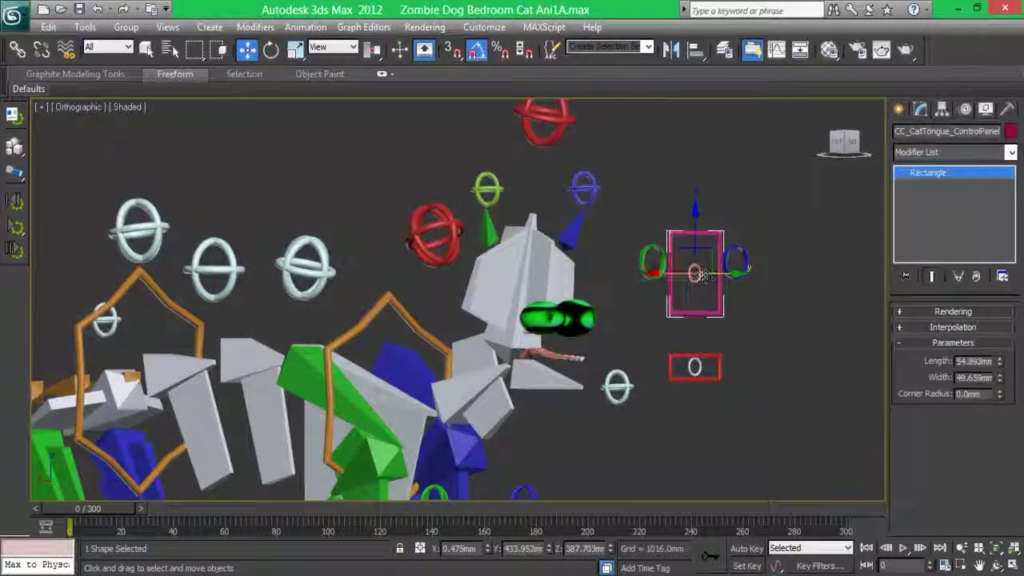
left_click(695, 272)
left_click(1011, 153)
left_click(936, 364)
- Rename the tongue control's Attribute Holder to Extra Control
right_click(920, 173)
left_click(860, 179)
type("Extra Col")
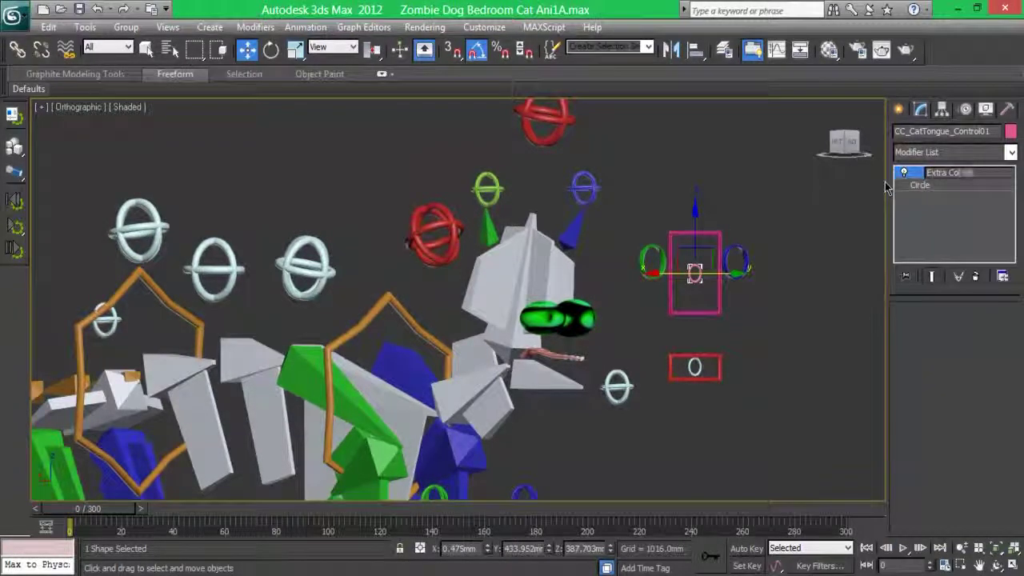
type("ntrol")
key("Return")
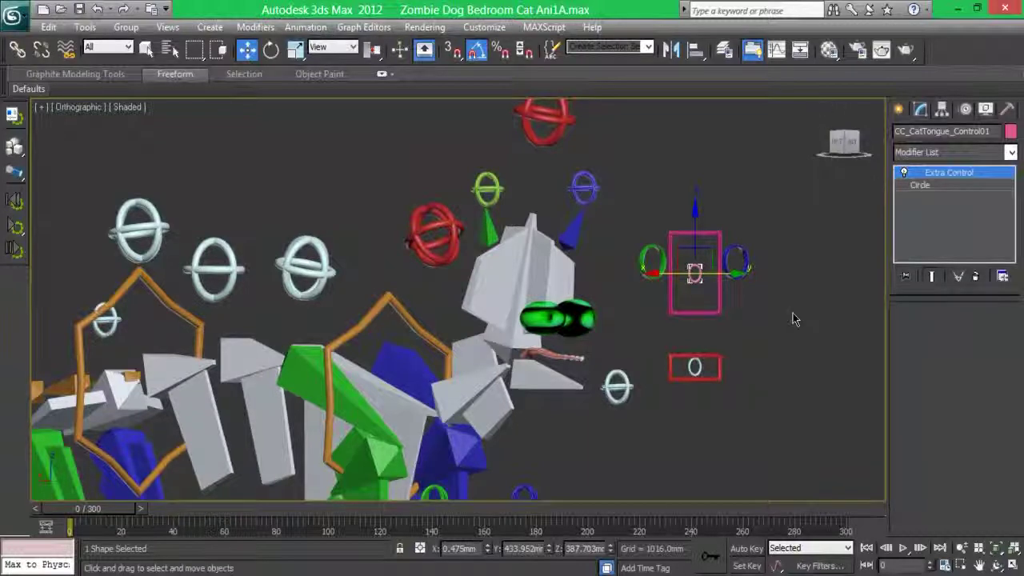
- In the Parameter Editor, add a String attribute named Tongue
left_click(306, 27)
left_click(344, 239)
left_click(359, 323)
left_click(326, 440)
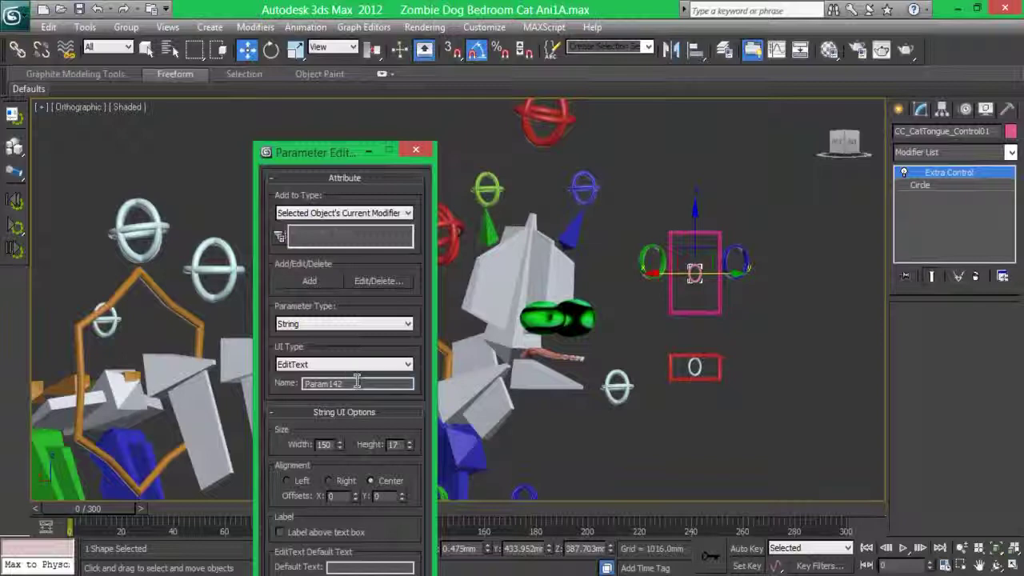
type("Tongue")
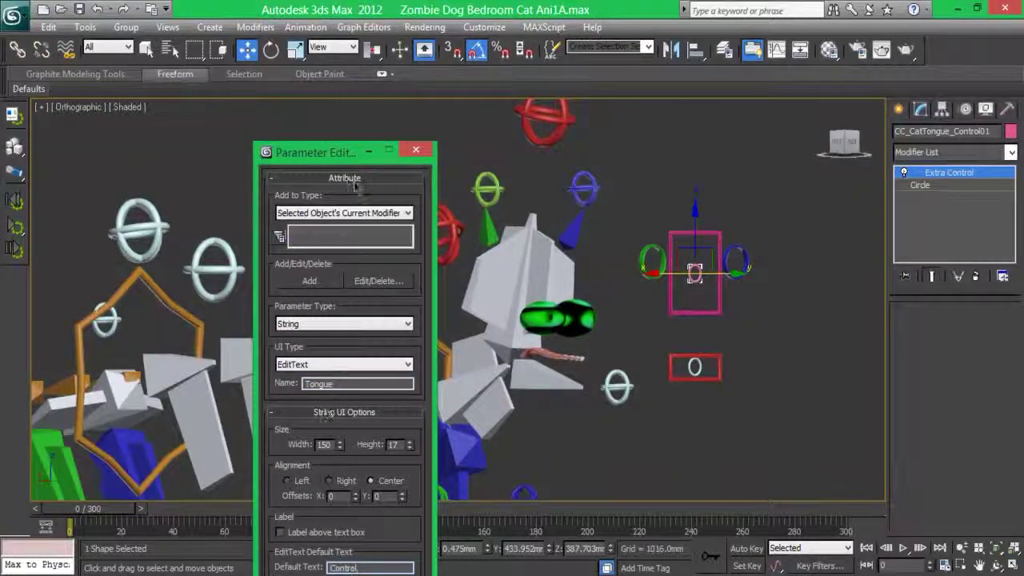
left_click_drag(312, 152, 259, 106)
left_click(260, 234)
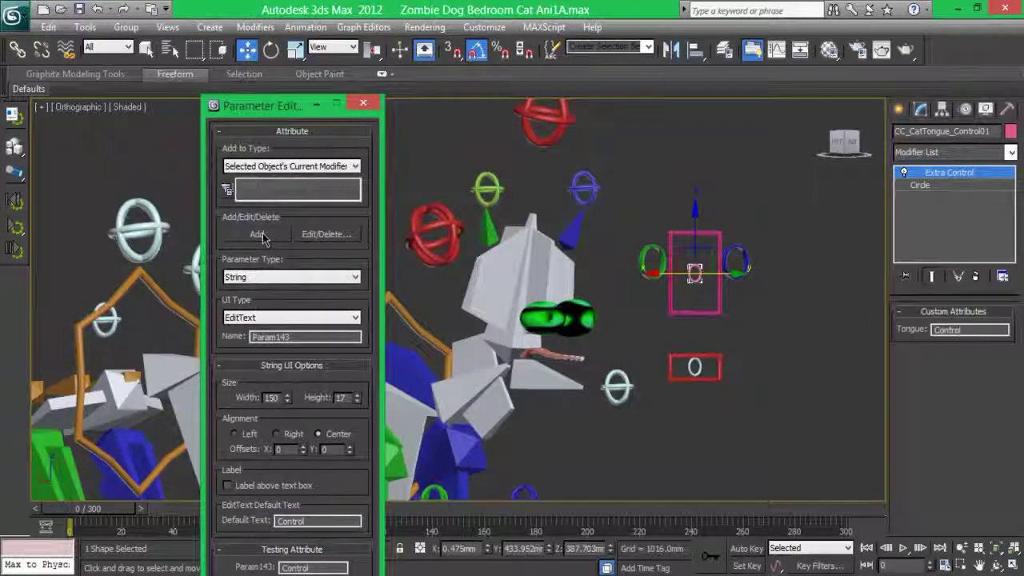
- Add a Float spinner attribute named Tongue Stretch ranging 0–100
left_click(272, 277)
left_click(256, 331)
type("Tongue Stretch")
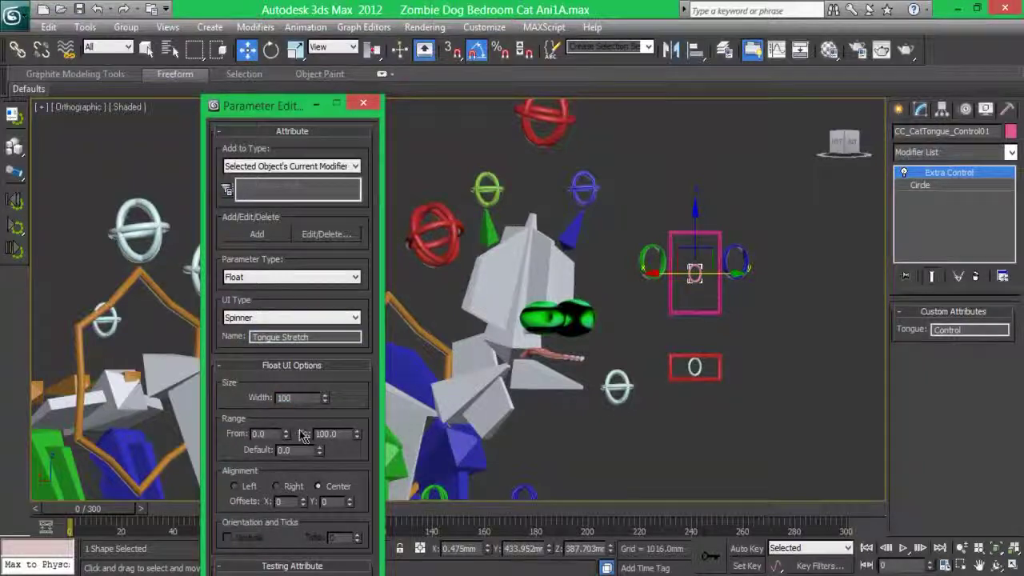
left_click(265, 234)
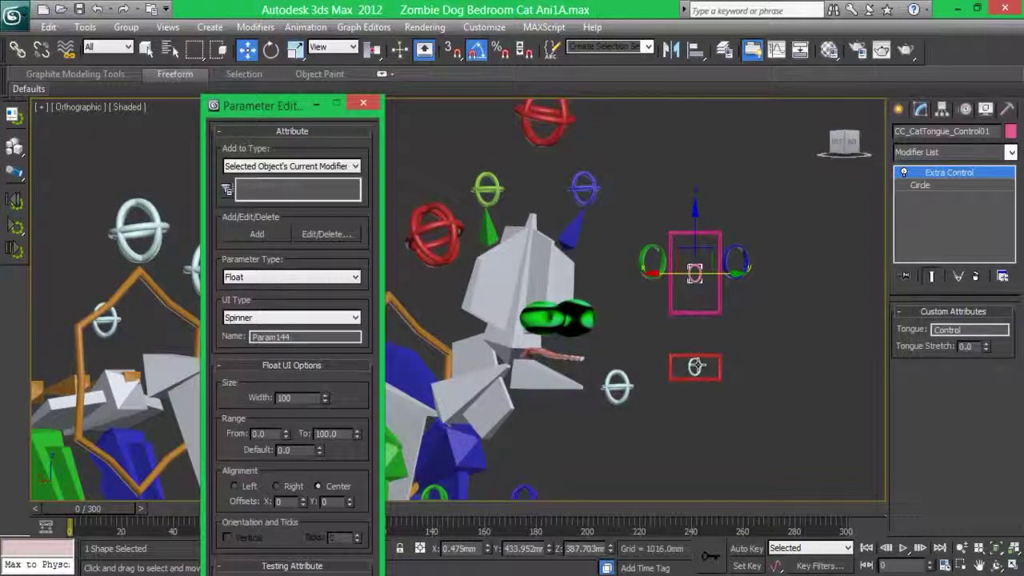
left_click(695, 366)
- Add a String attribute named Smile with default text Control
left_click(291, 277)
left_click(290, 360)
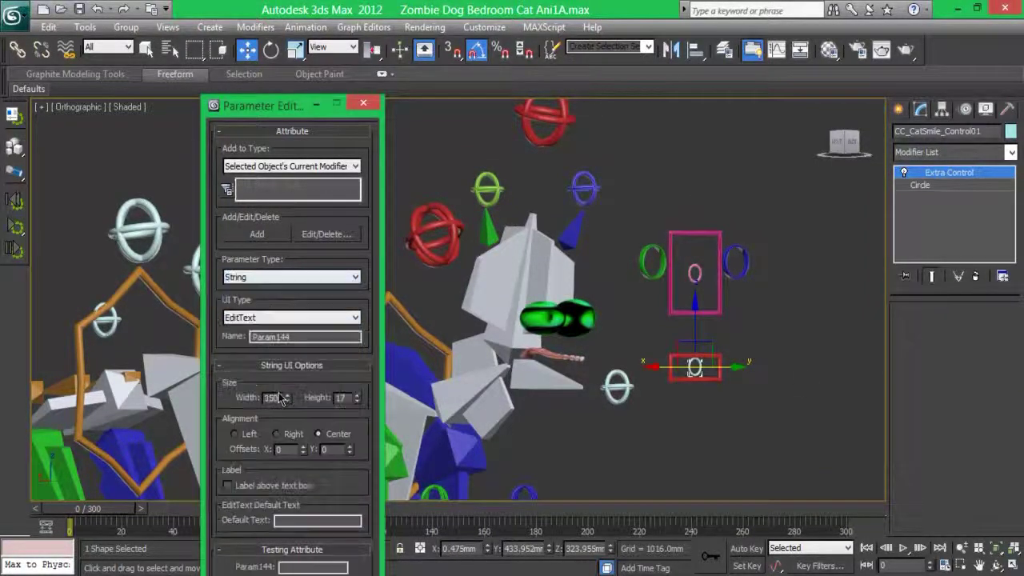
type("Smile")
left_click(296, 521)
type("Control")
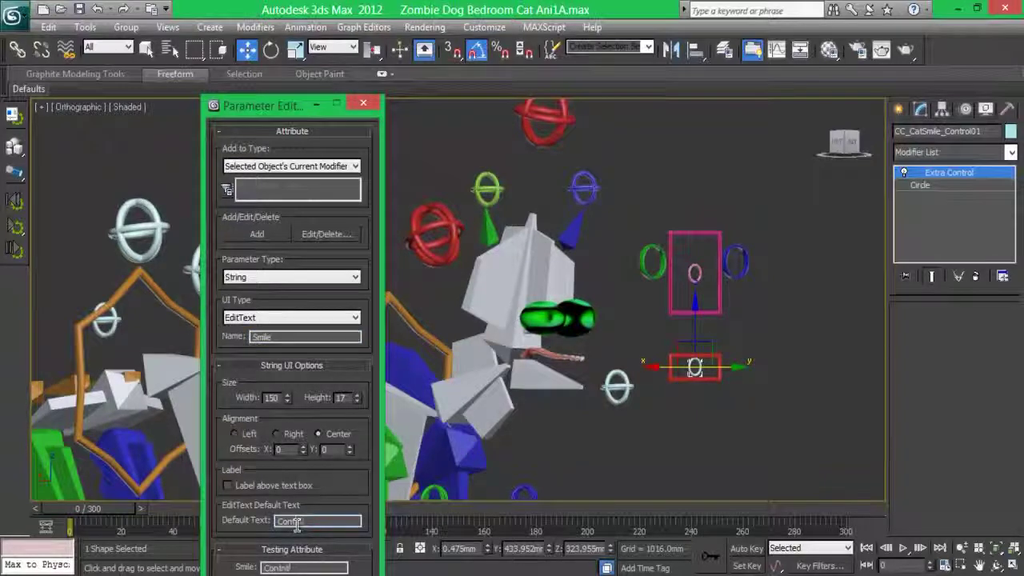
left_click(257, 234)
- Add a Float spinner attribute named Meow and close the Parameter Editor
left_click(280, 277)
left_click(279, 291)
left_click(292, 334)
type("Meow")
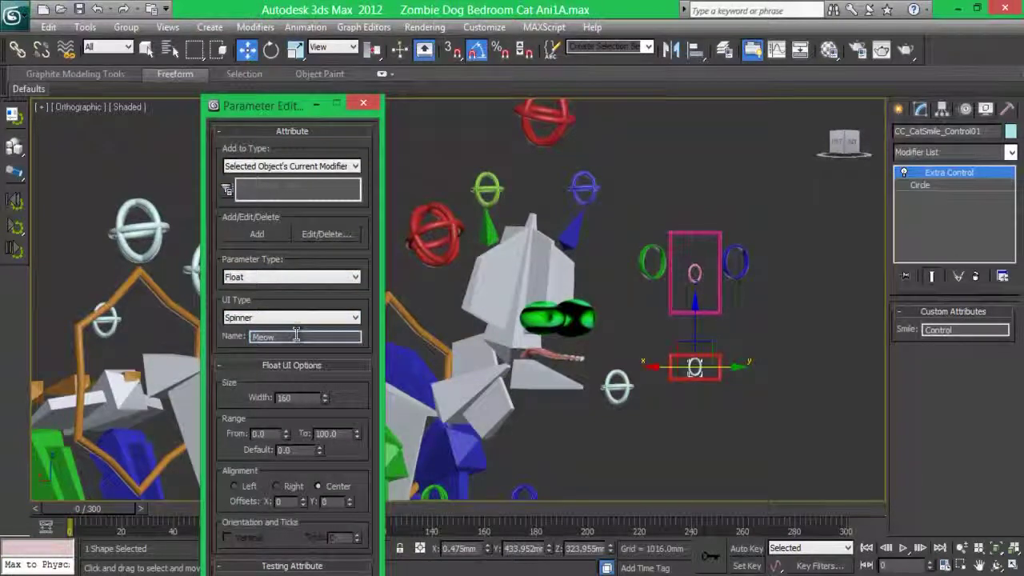
double_click(303, 396)
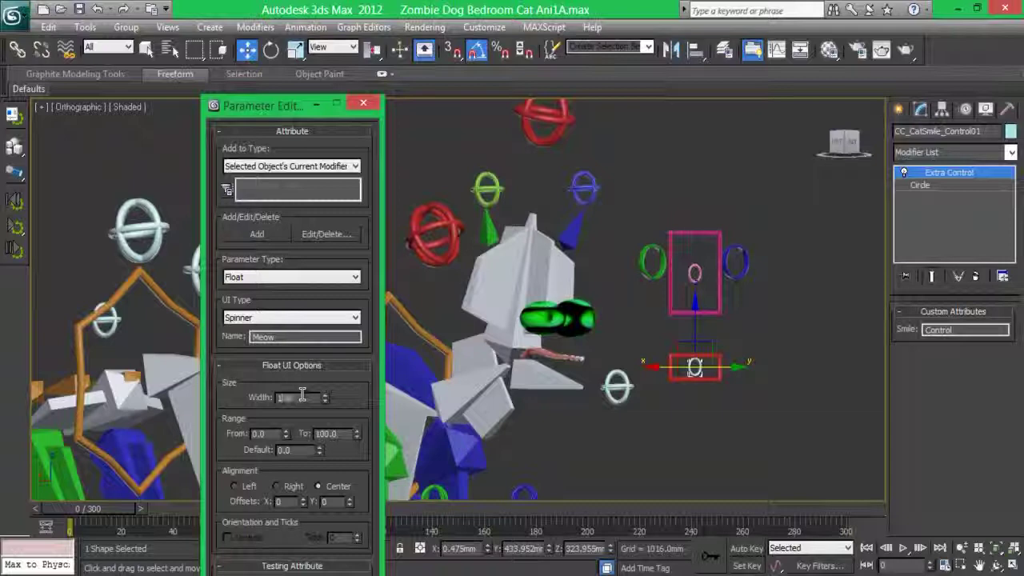
left_click(257, 234)
left_click(363, 102)
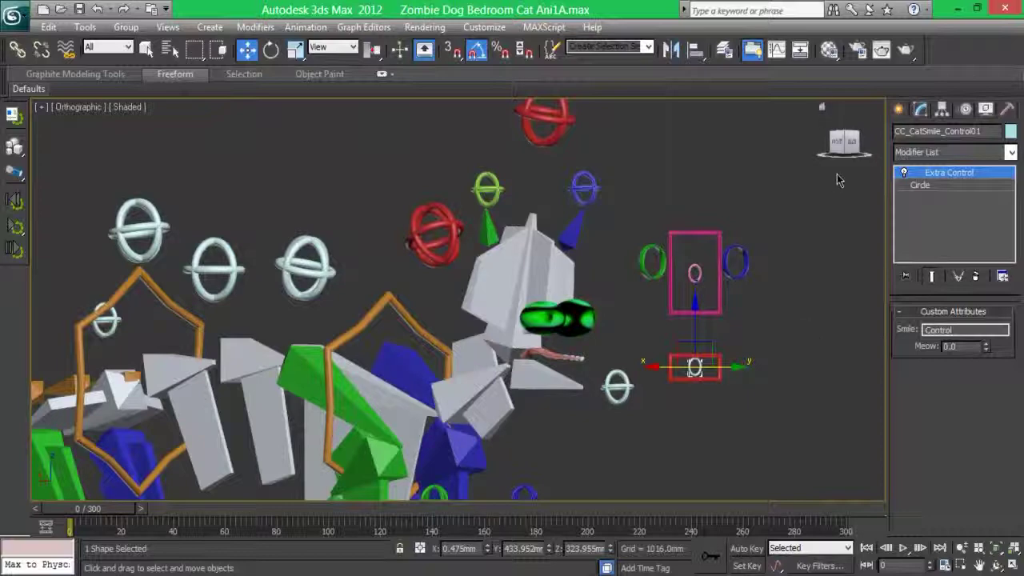
left_click(716, 309)
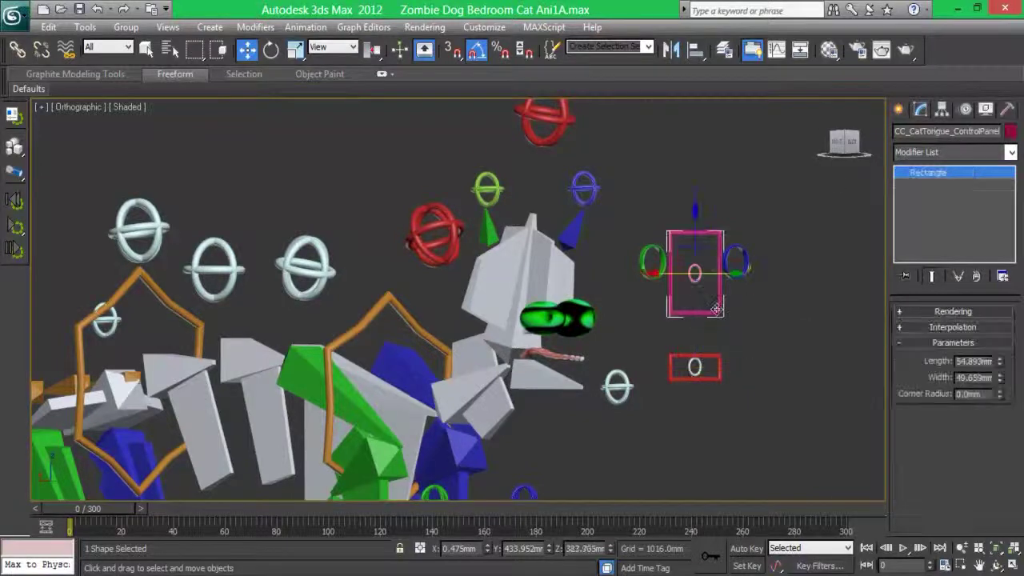
- In Reaction Manager, set CC_CatTongue_Control01's X Position Limited Controller as the master
left_click(305, 26)
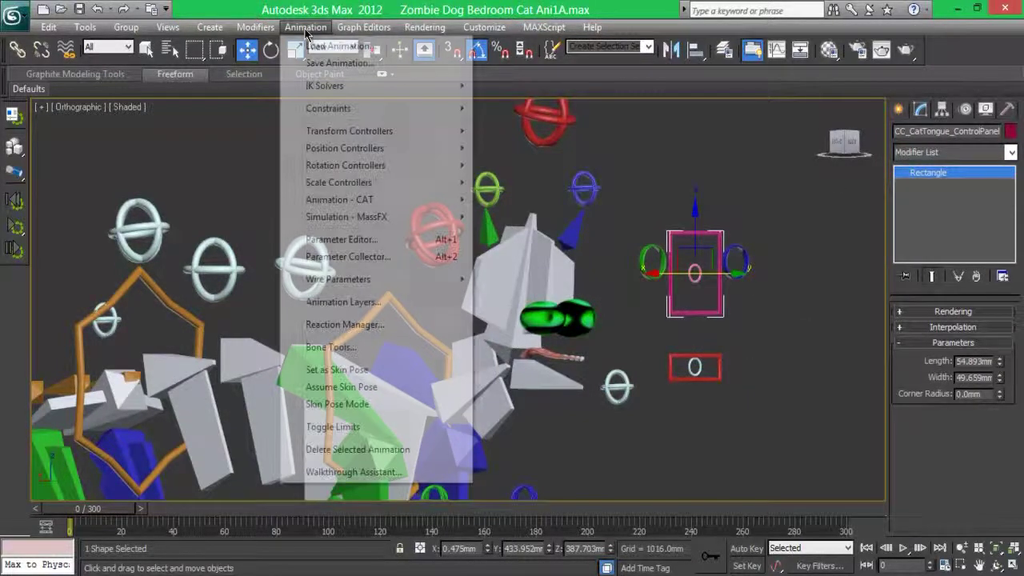
left_click(360, 323)
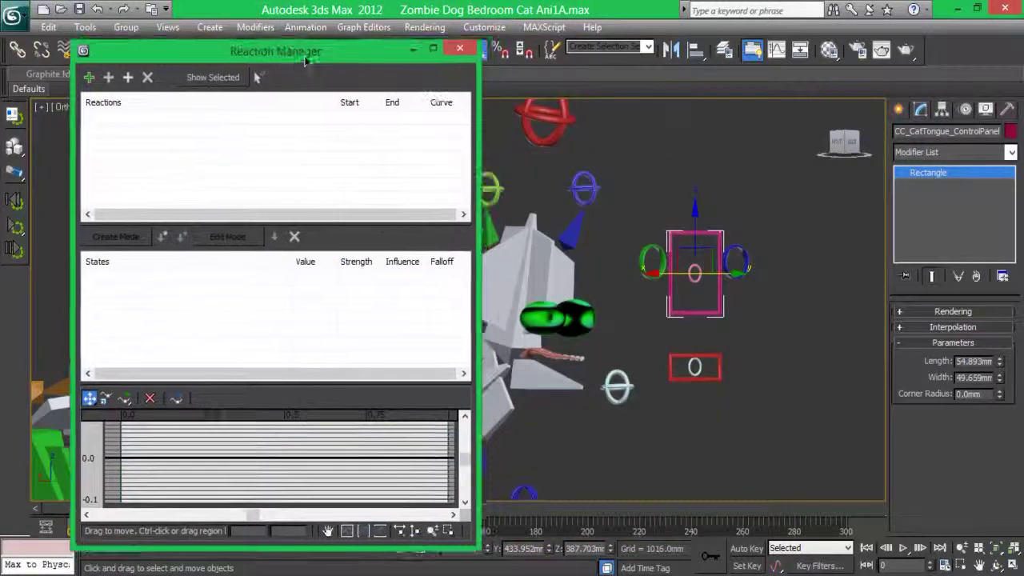
left_click(88, 77)
left_click(692, 275)
mouse_move(813, 301)
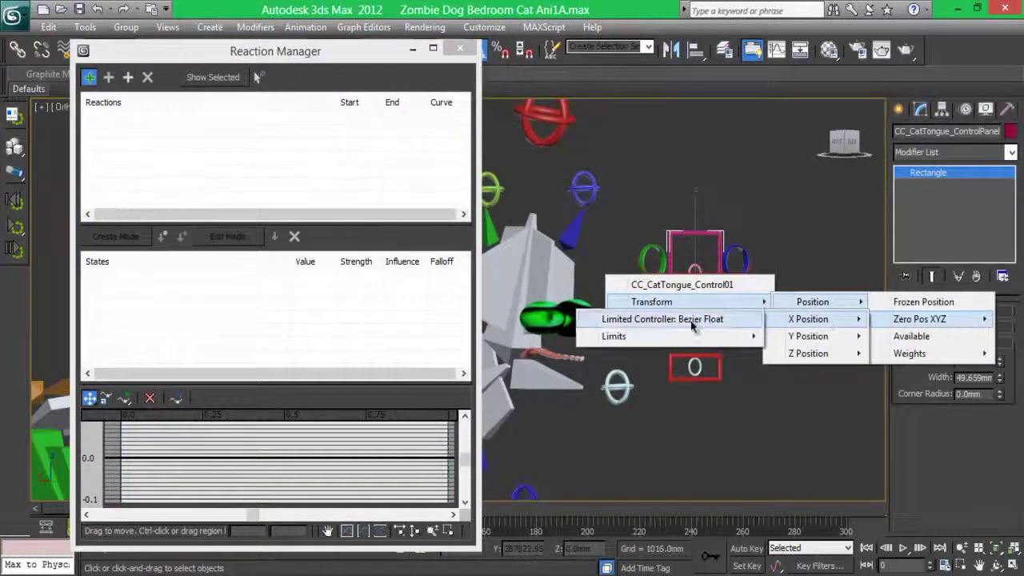
left_click(663, 318)
left_click(559, 354)
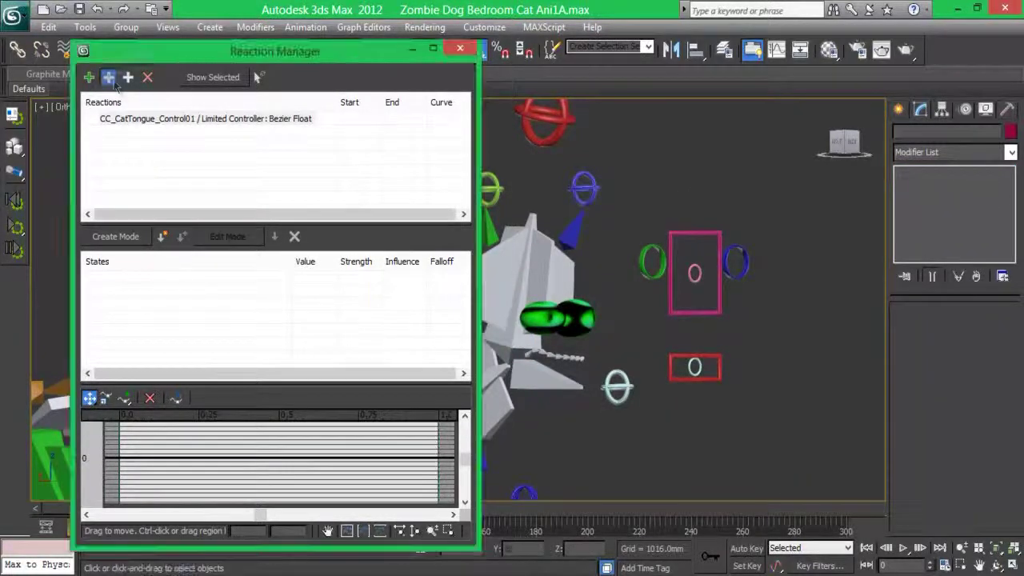
- Rotate the first tongue bone using local axes
left_click_drag(200, 50, 174, 100)
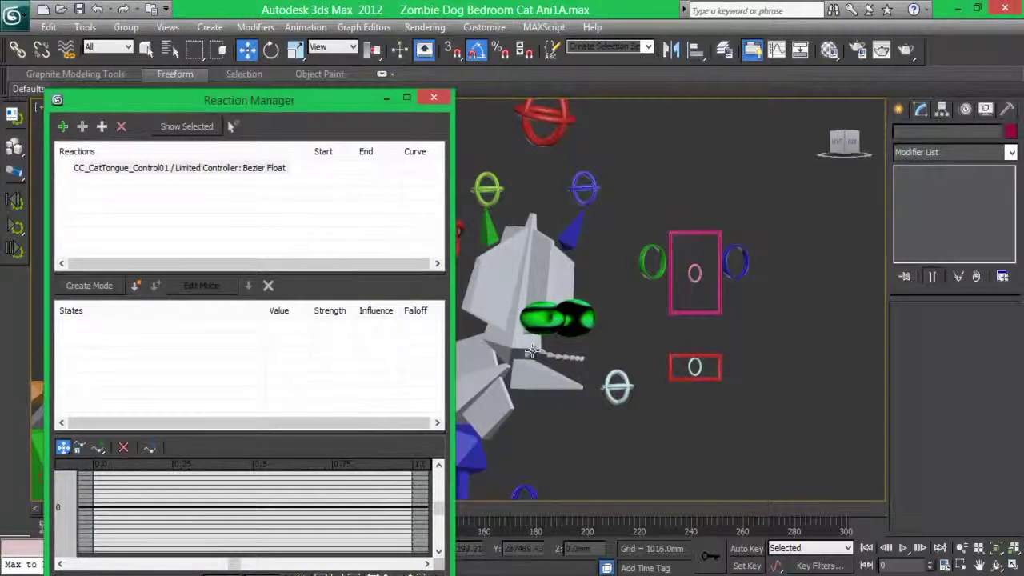
left_click(532, 352)
left_click(272, 49)
left_click(332, 47)
left_click(332, 108)
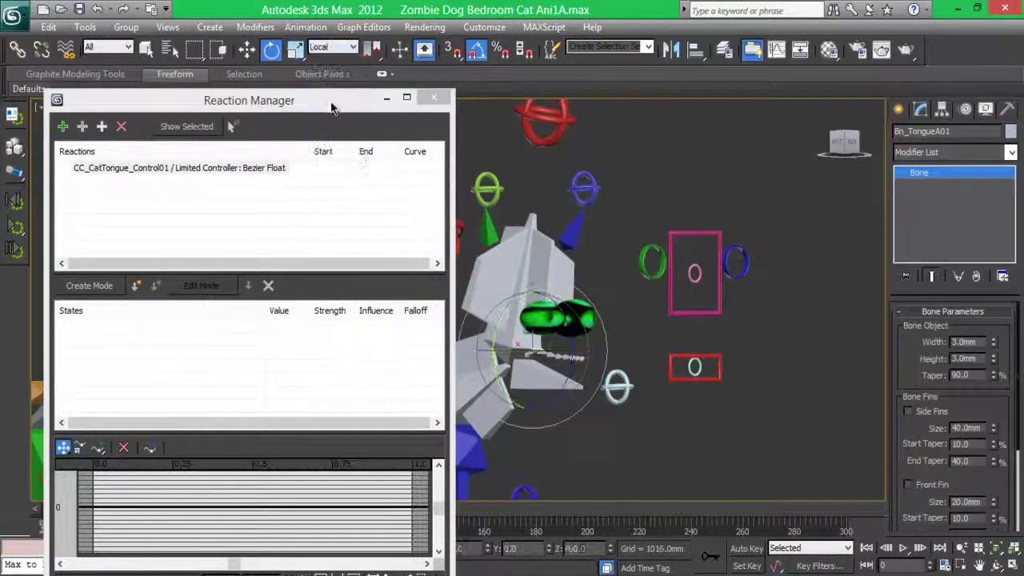
left_click_drag(564, 351, 601, 291)
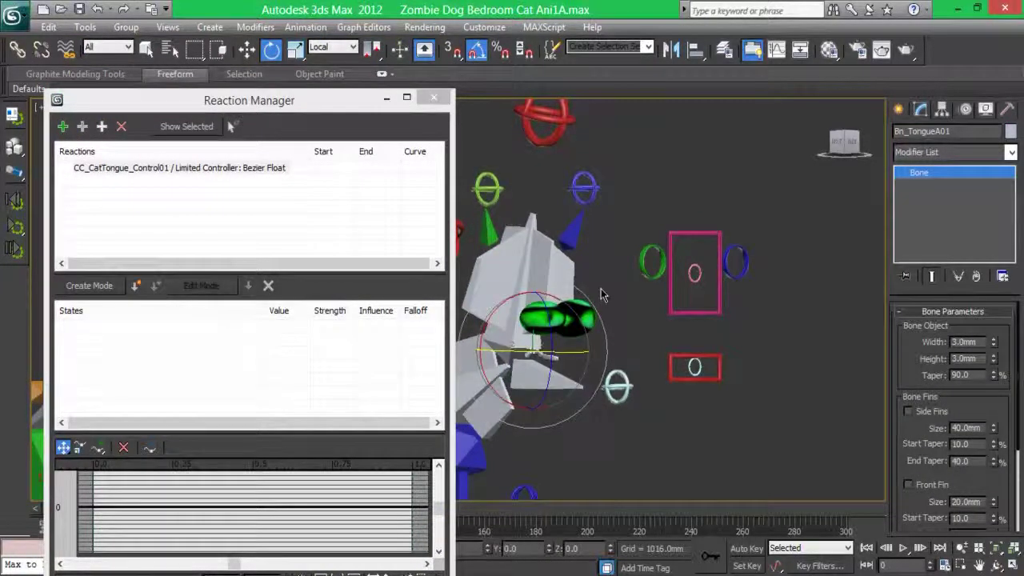
- Add the first two tongue bones' Y rotations as driven reactions
left_click(82, 126)
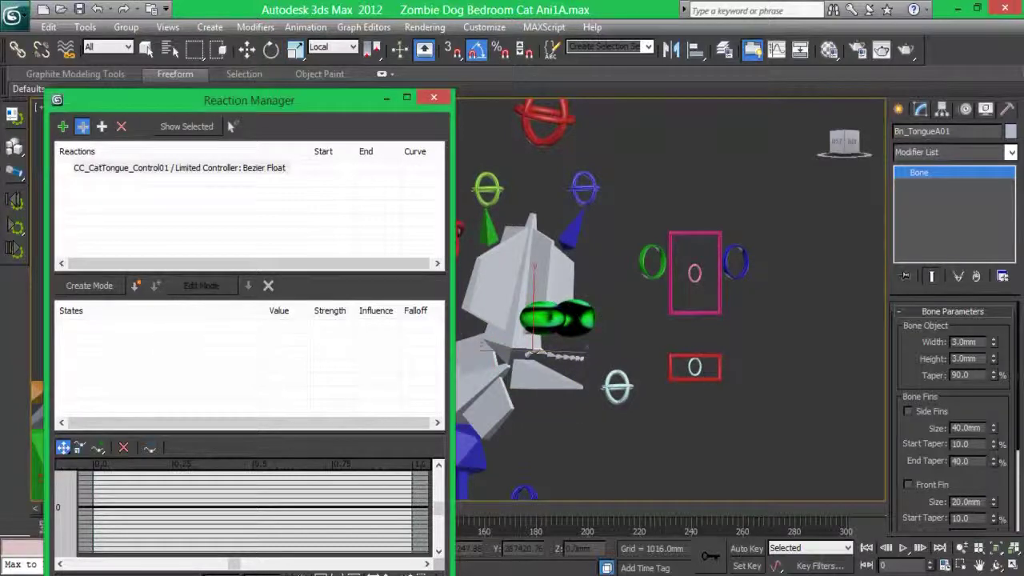
left_click(535, 349)
left_click(723, 399)
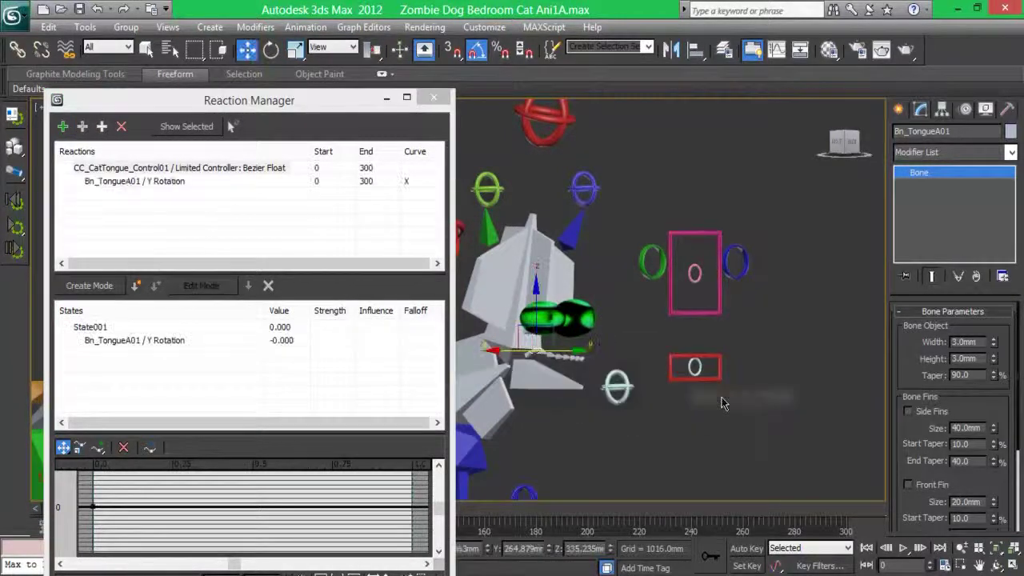
left_click(82, 126)
left_click(544, 360)
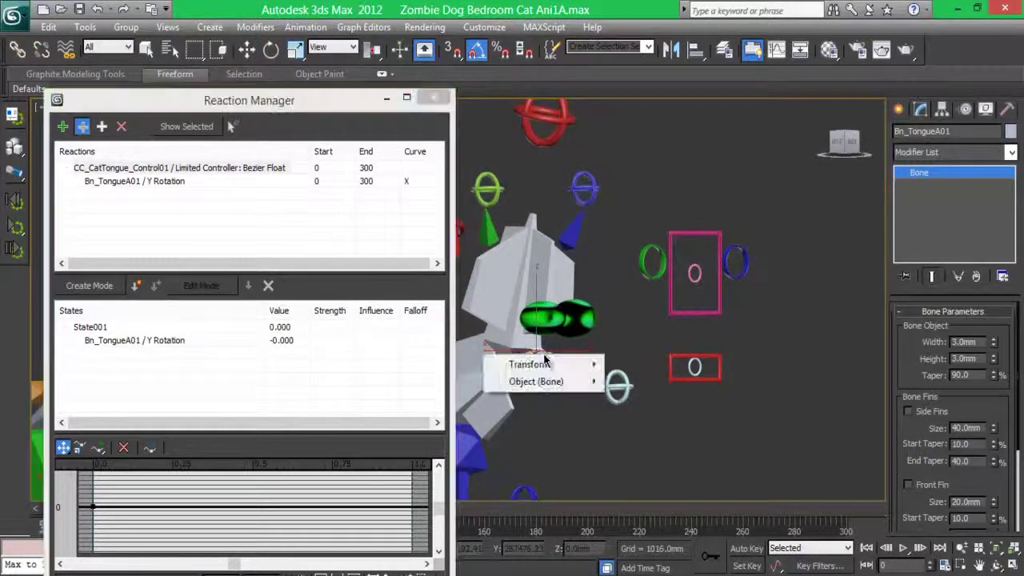
left_click(742, 398)
left_click(206, 238)
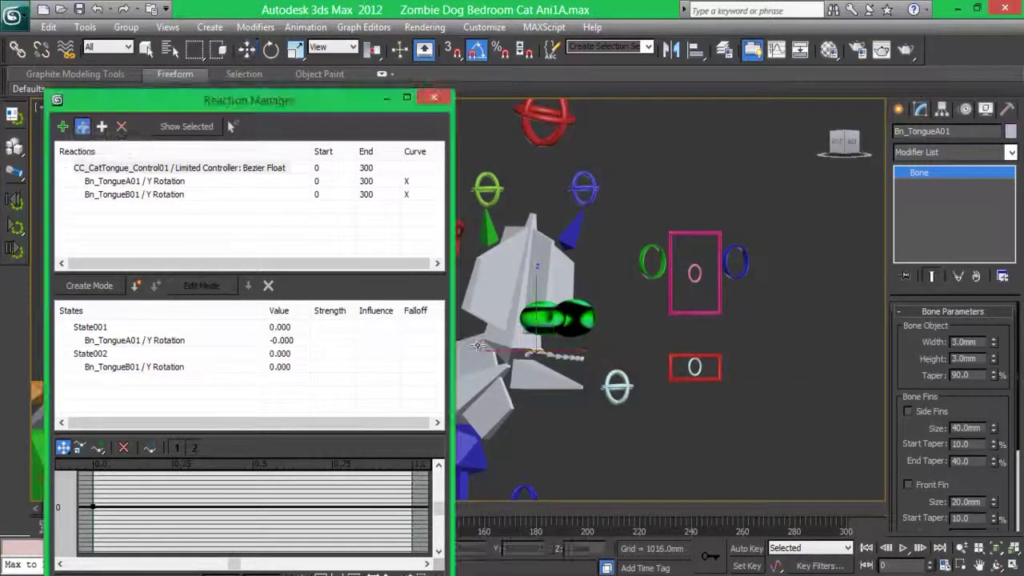
- Add Y rotations of tongue bones C01, D01 and E01 as driven reactions
left_click(548, 357)
left_click(741, 398)
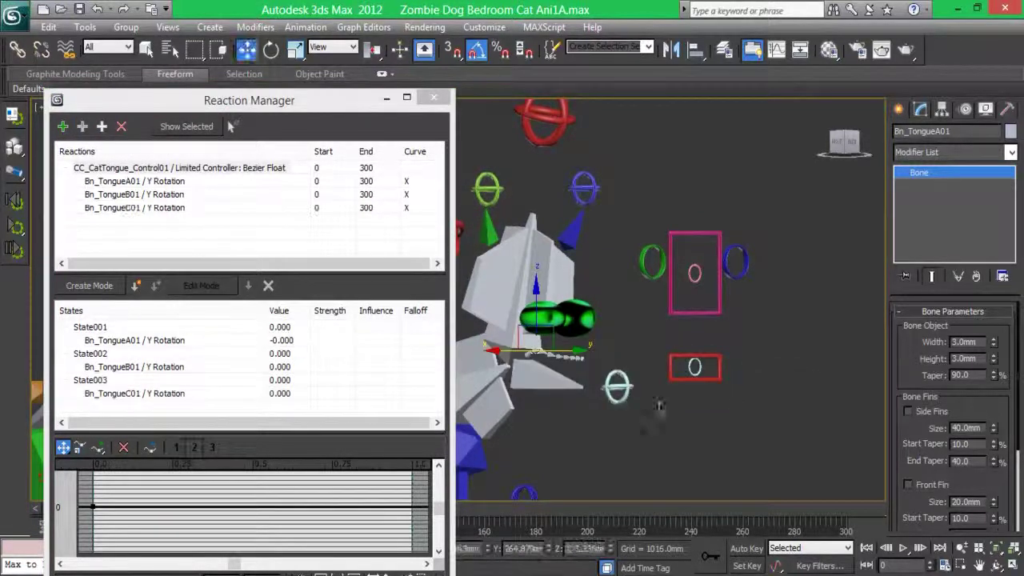
left_click(82, 126)
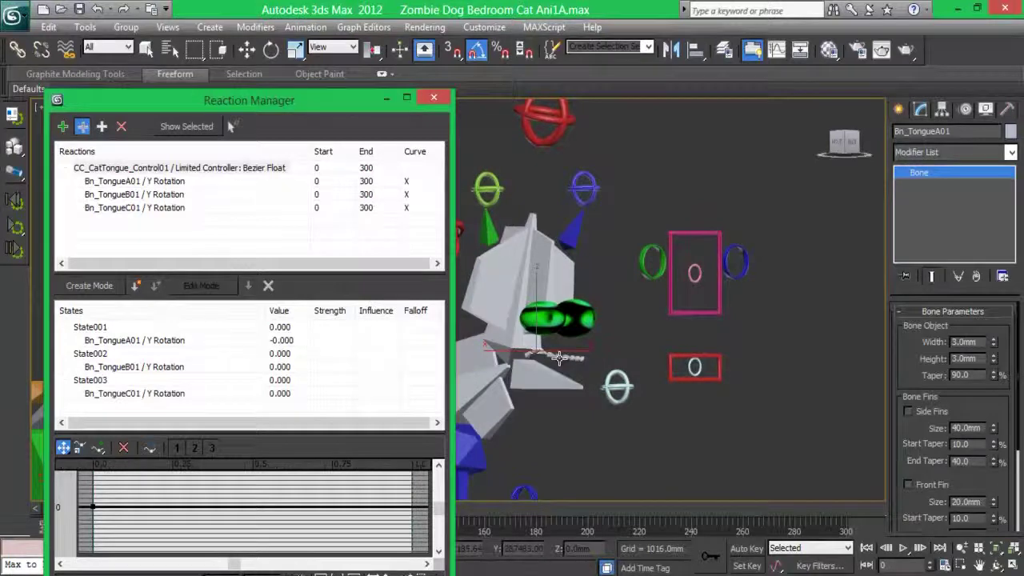
left_click(558, 357)
left_click(742, 400)
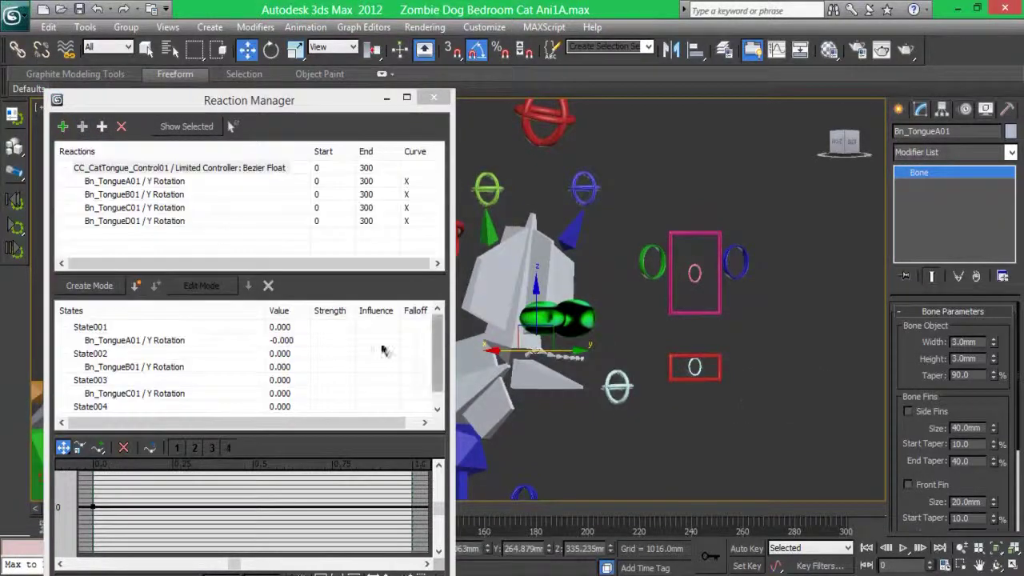
left_click(82, 127)
left_click(559, 357)
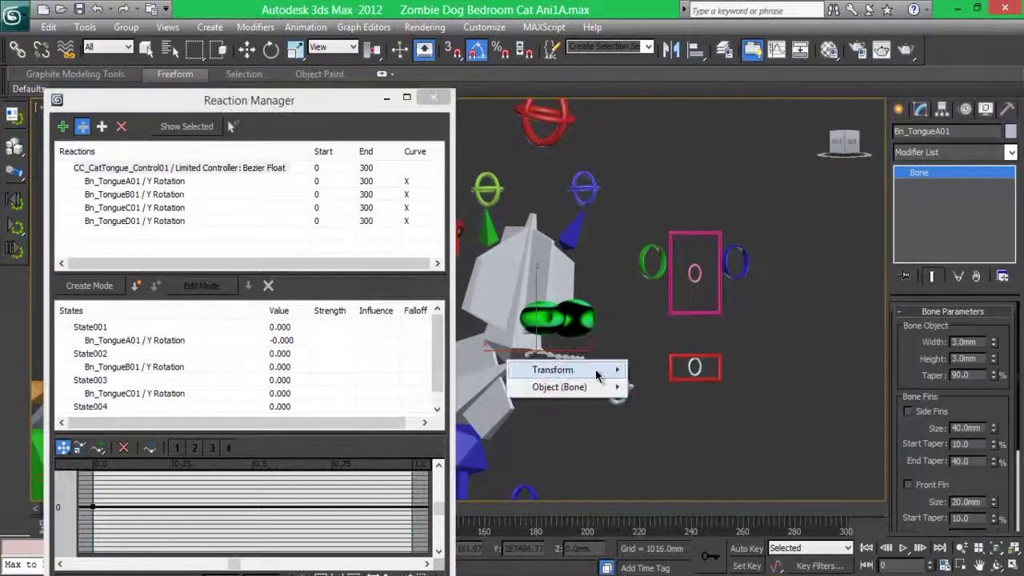
left_click(760, 406)
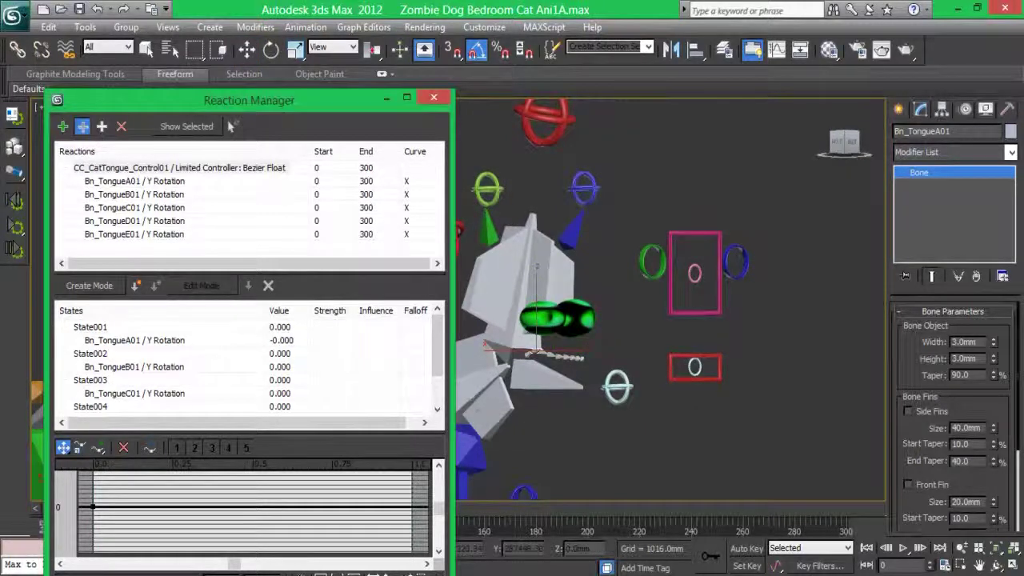
- Add F01's and G01's Y rotations as driven reactions, then select the tongue reactions
left_click(575, 358)
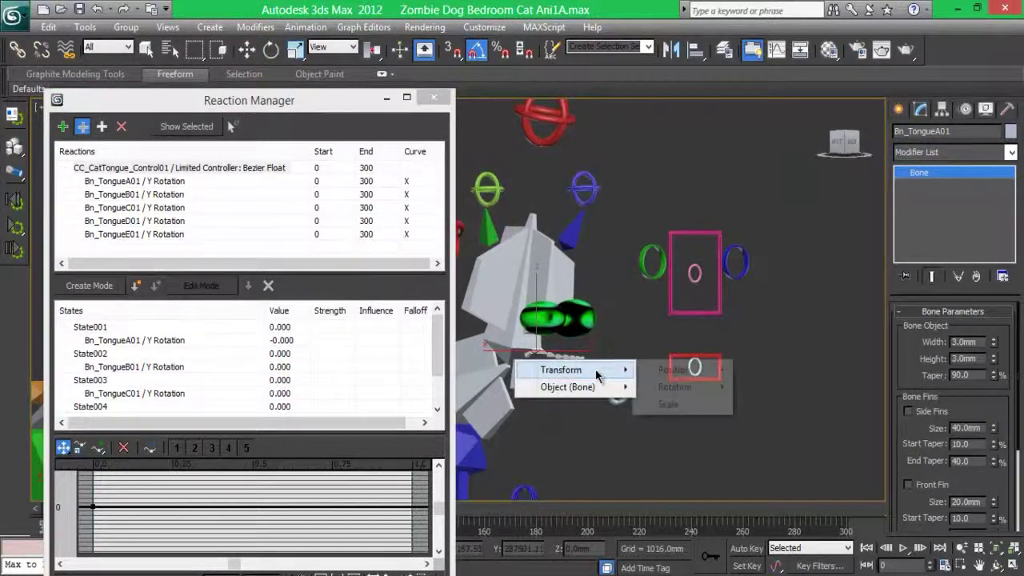
left_click(771, 400)
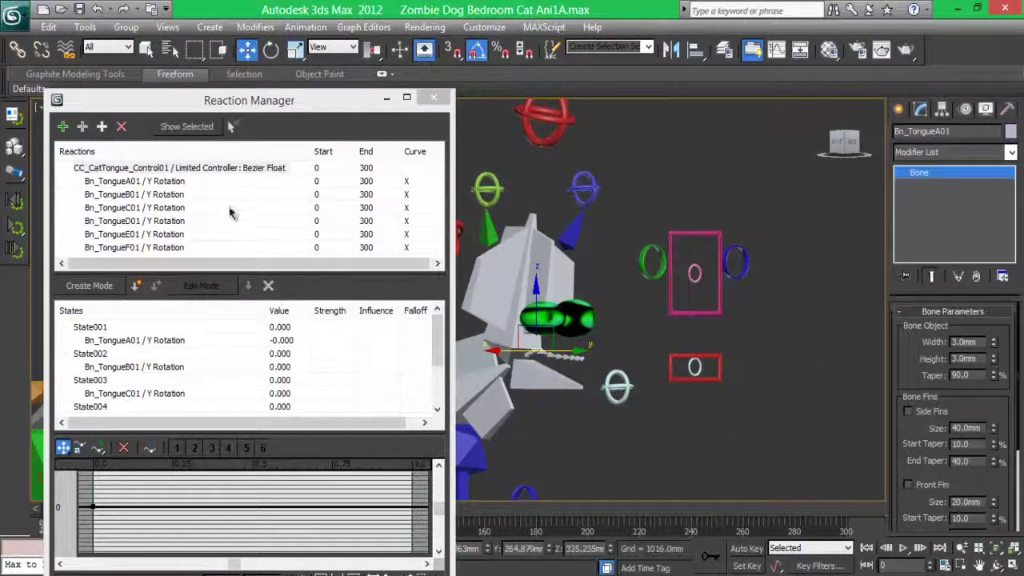
left_click(83, 126)
left_click(580, 360)
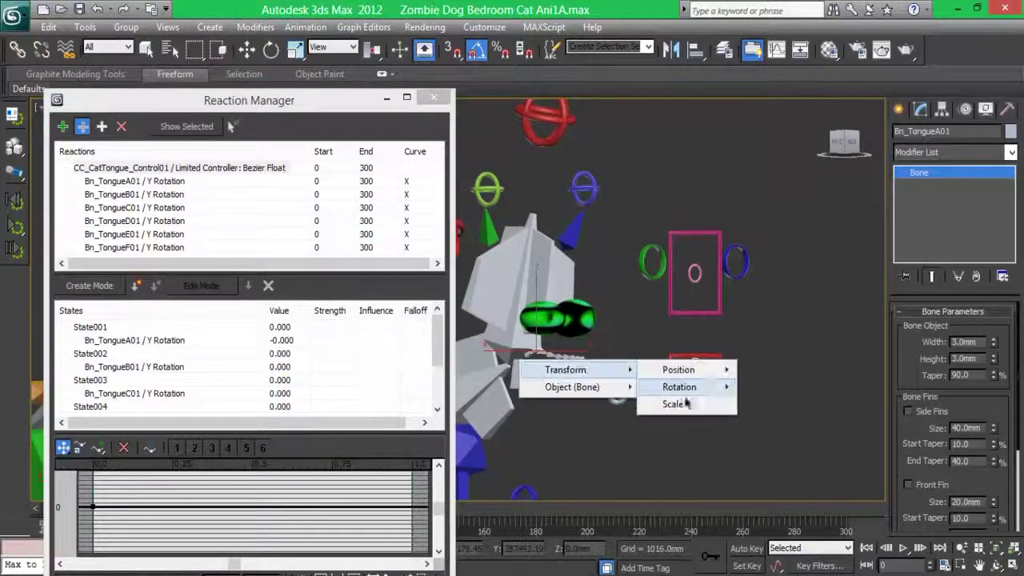
left_click(768, 401)
left_click(135, 194)
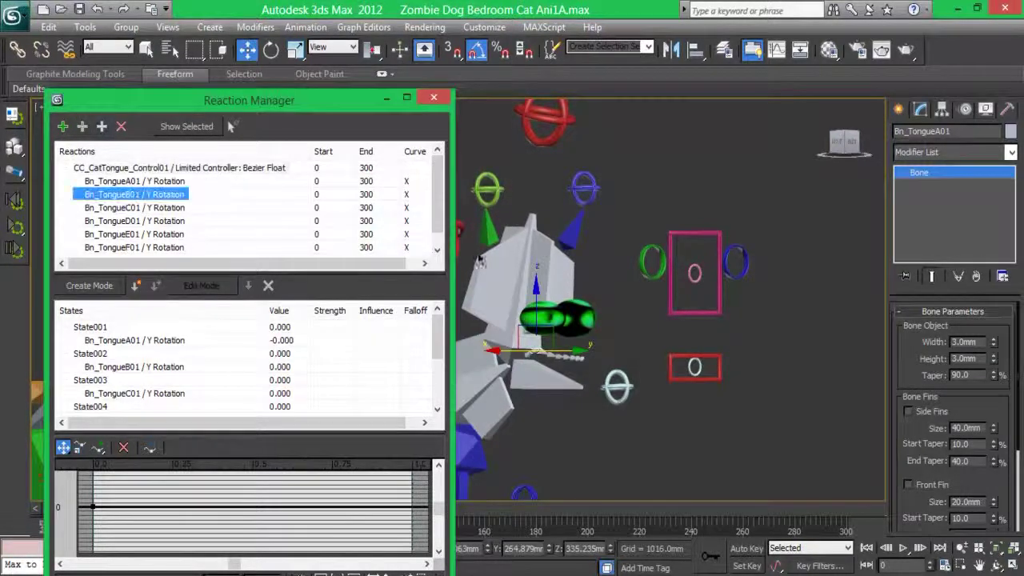
- Delete the redundant states after State001 for the tongue reactions
scroll(208, 240, "down", 1)
left_click(179, 248, "shift")
left_click(98, 326)
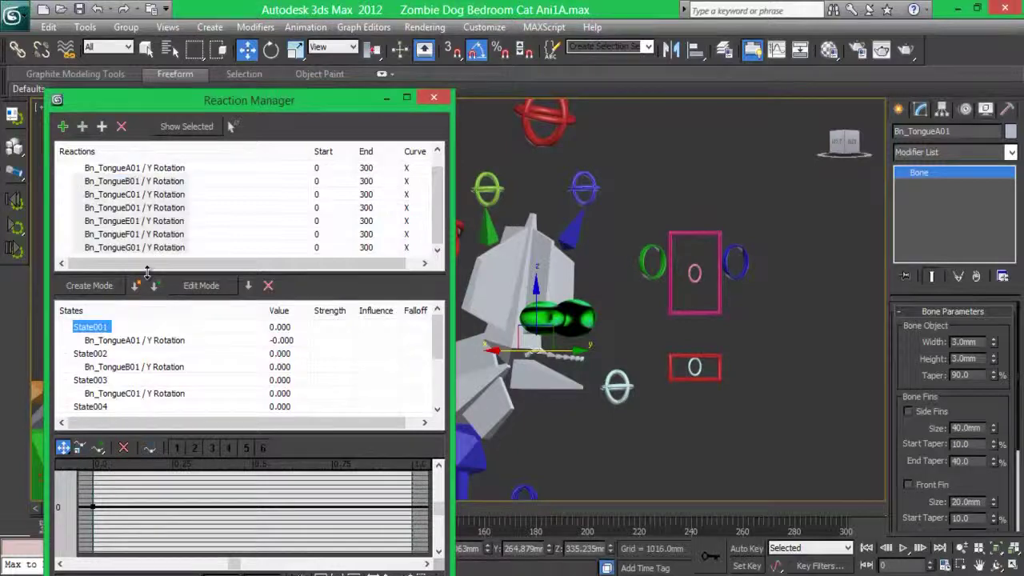
left_click(154, 286)
left_click_drag(437, 332, 437, 393)
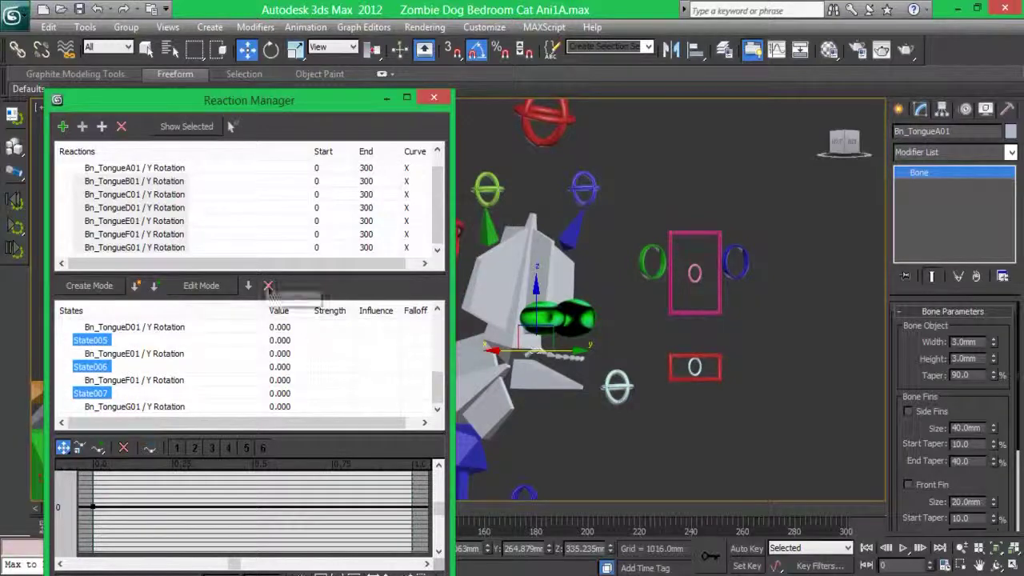
left_click(268, 286)
- Set A01's State001 value to 0.000 and show all seven bone reactions
left_click(286, 340)
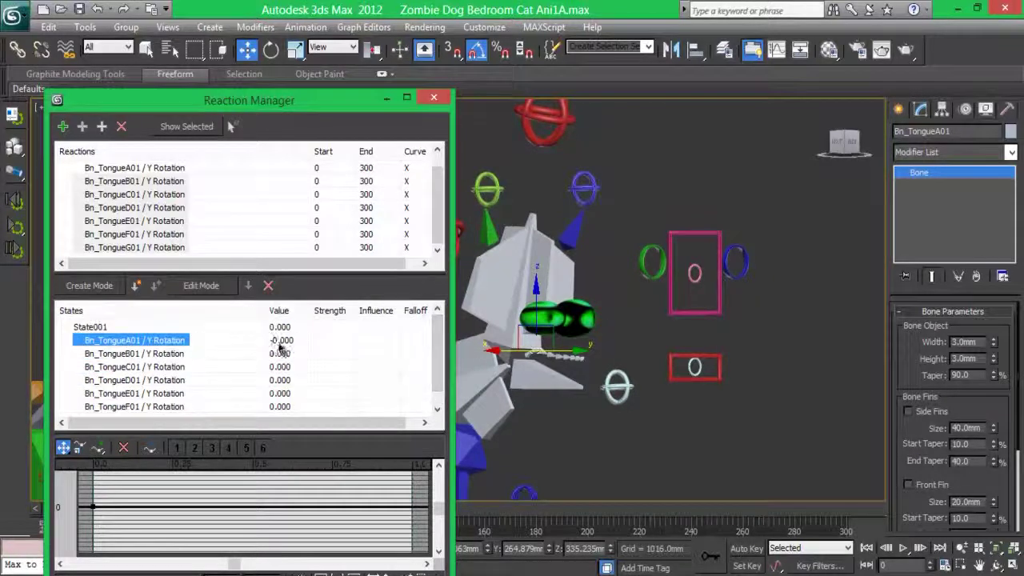
left_click(278, 340)
key("Return")
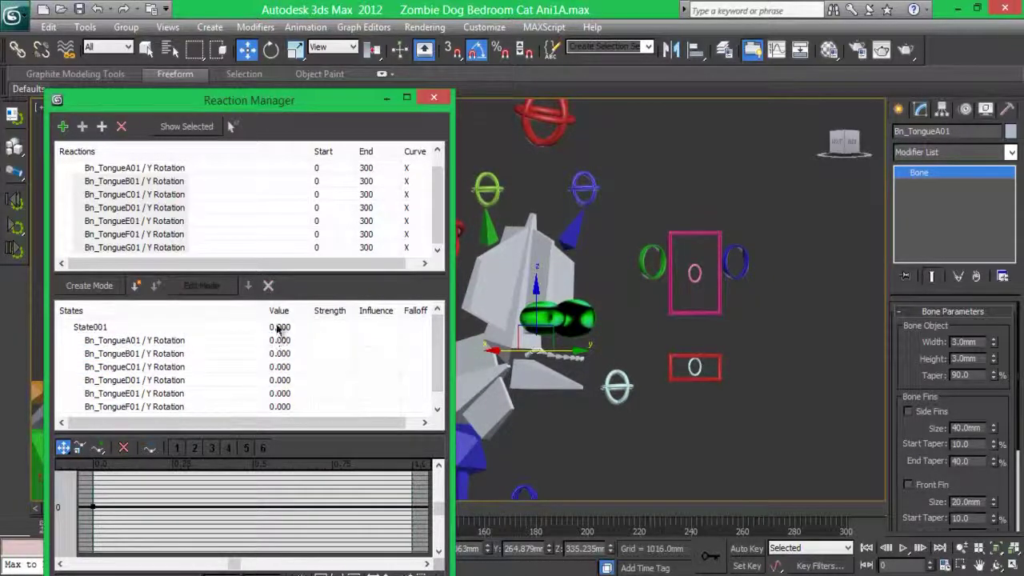
left_click(388, 194)
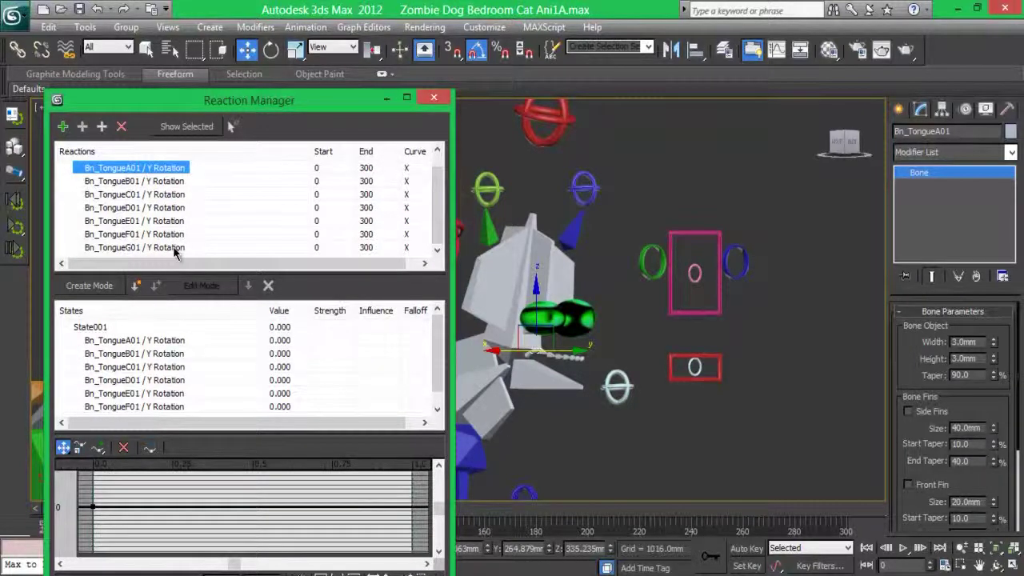
left_click(178, 247, "shift")
left_click_drag(340, 435, 343, 481)
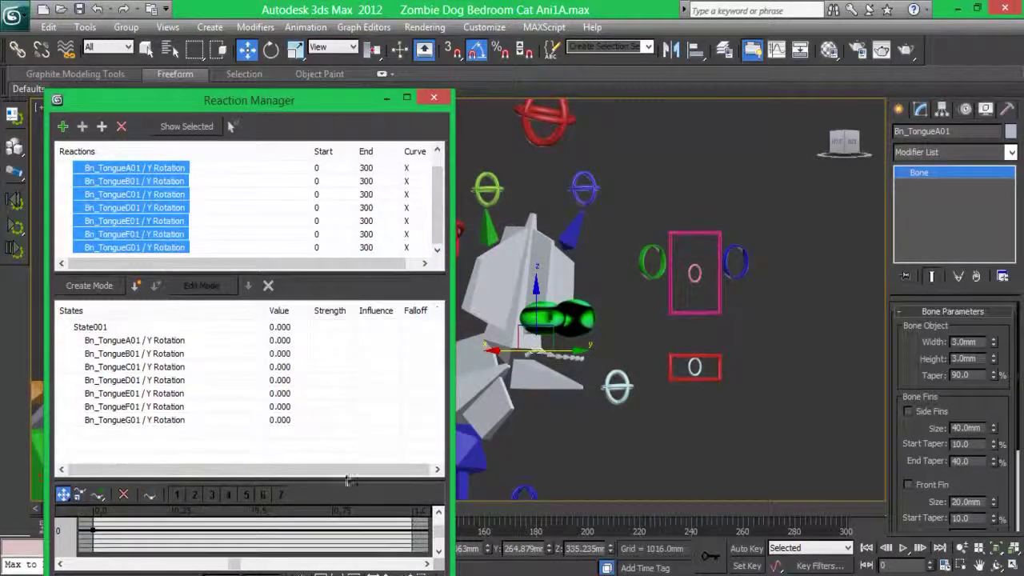
- Enter Create Mode and rotate tongue bone A01 downward on Y in Gimbal axes
left_click(687, 276)
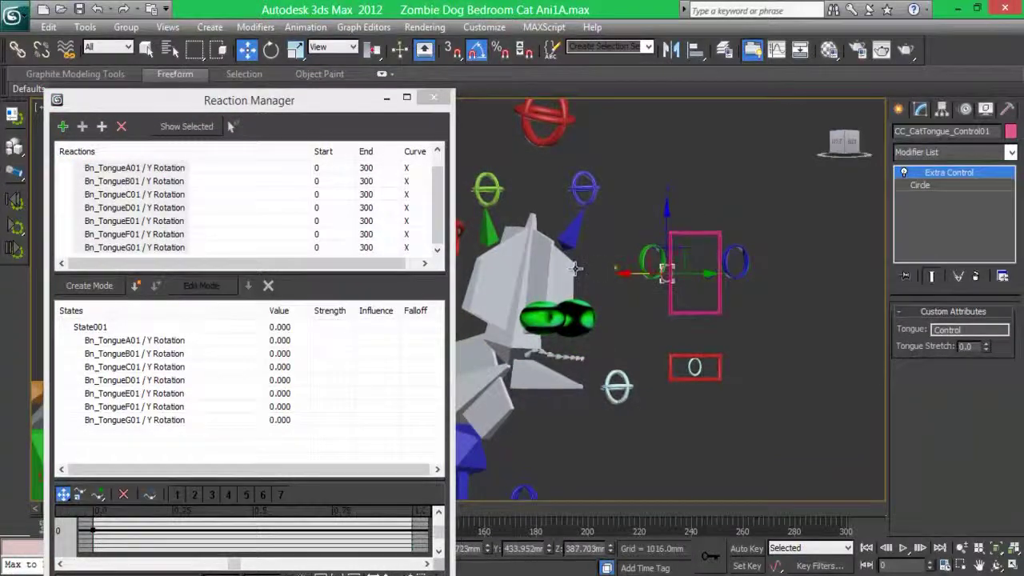
left_click(81, 293)
left_click(552, 353)
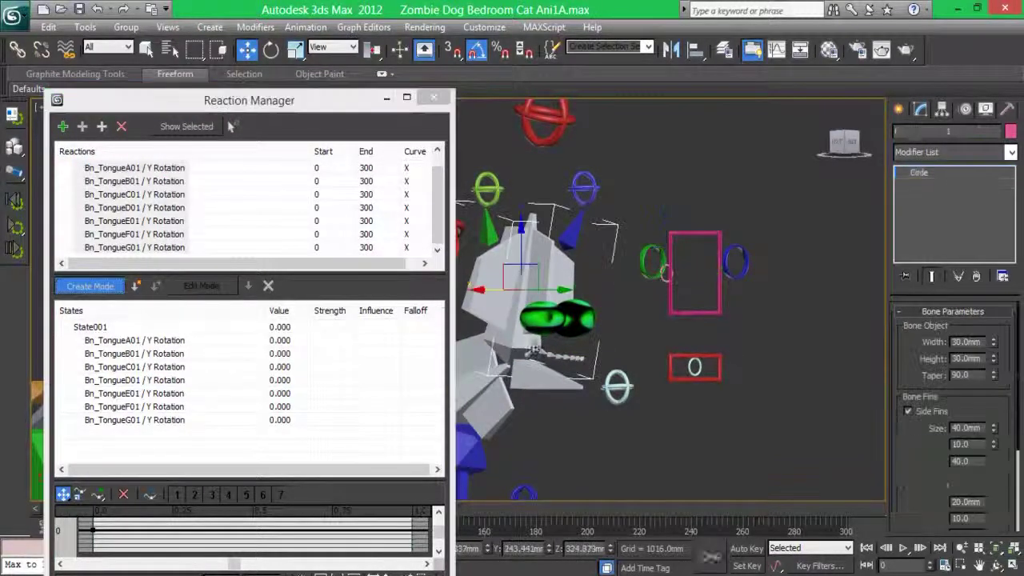
key("e")
left_click(332, 46)
left_click(328, 120)
left_click_drag(552, 351, 539, 351)
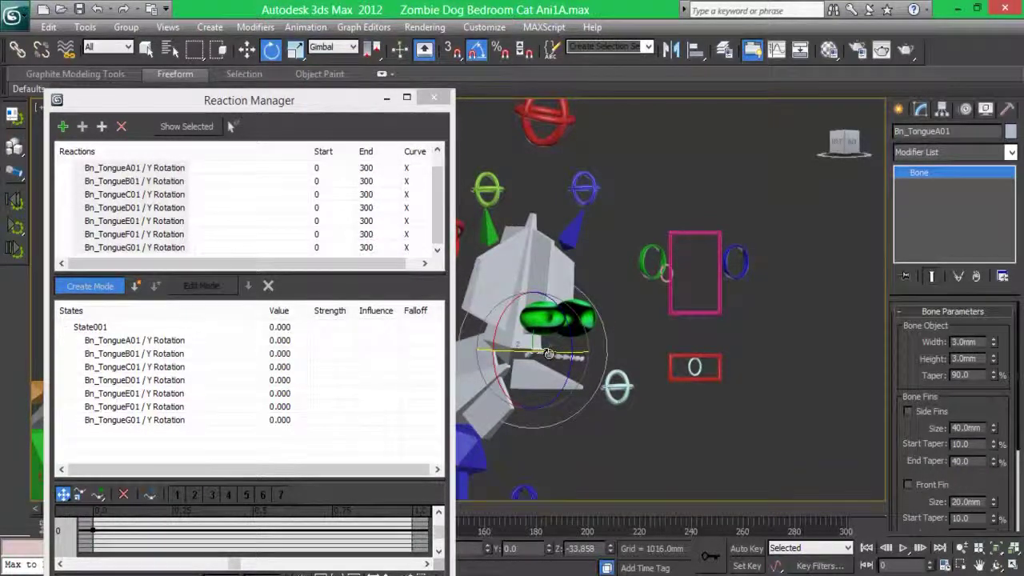
- Rotate tongue bones B01 through G01 on Y (E01 by -20) and orbit to check the curl
left_click(528, 357)
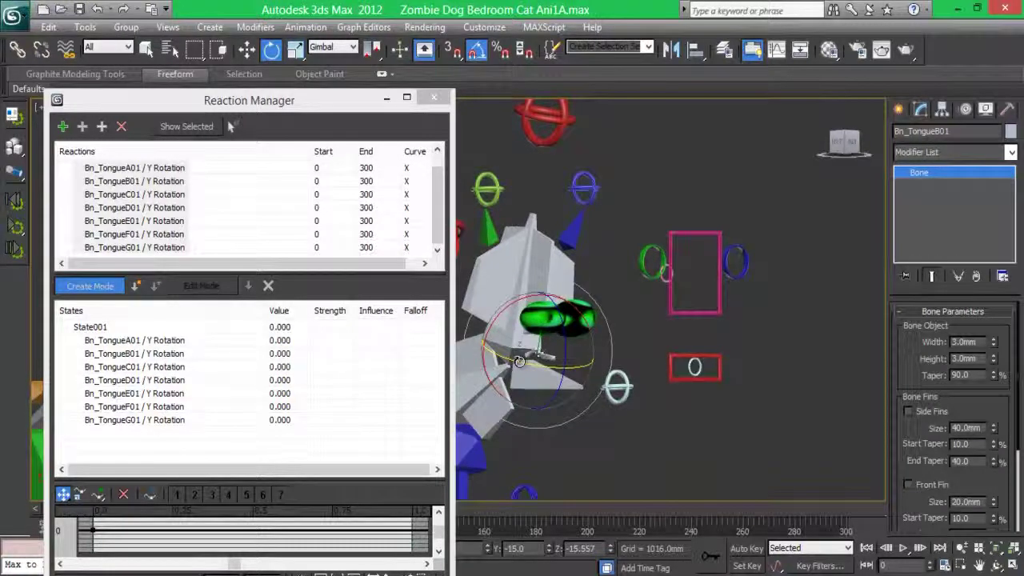
left_click(520, 355)
left_click(519, 355)
left_click_drag(519, 353, 495, 352)
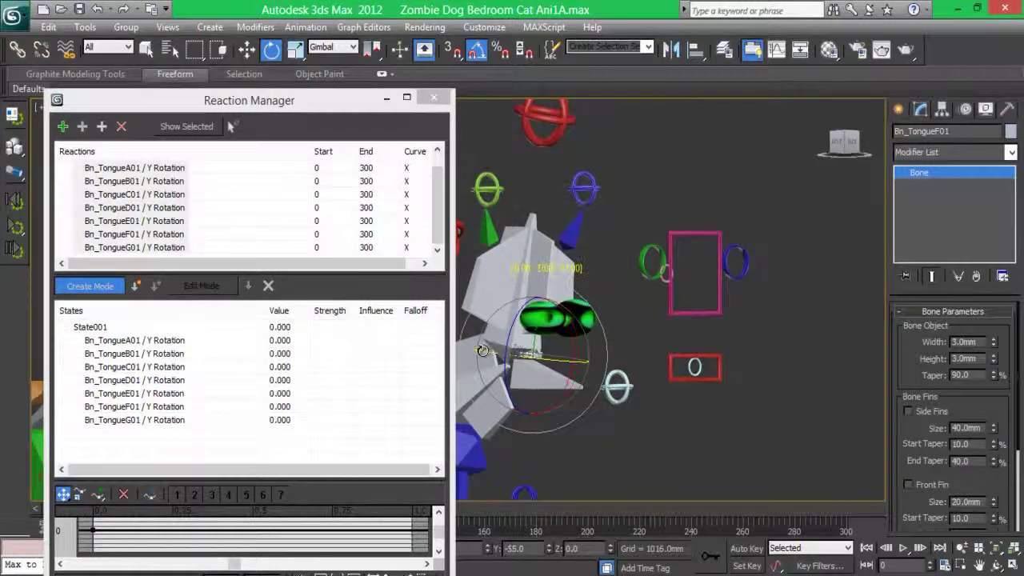
left_click(484, 351)
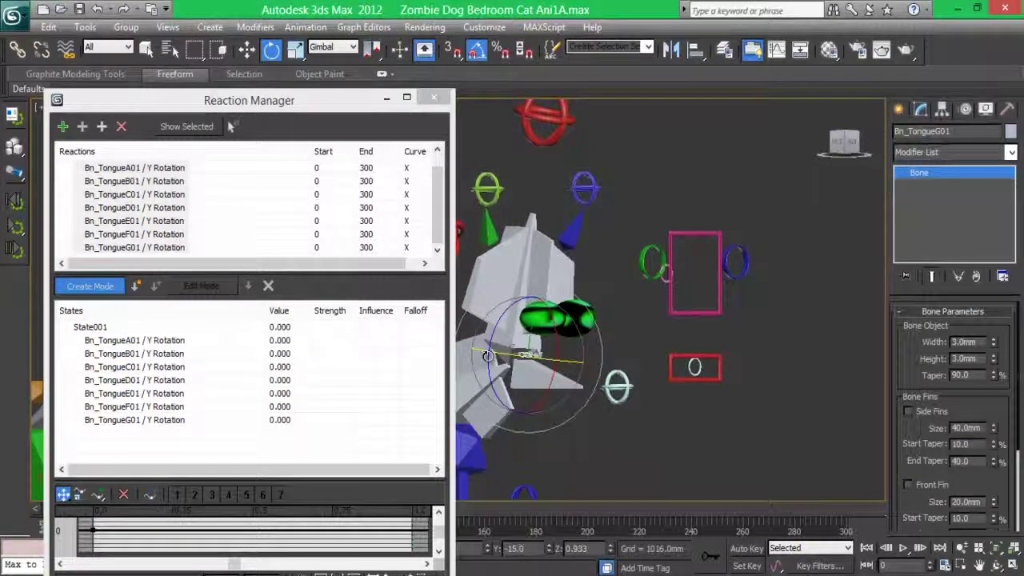
scroll(486, 354, "up", 5)
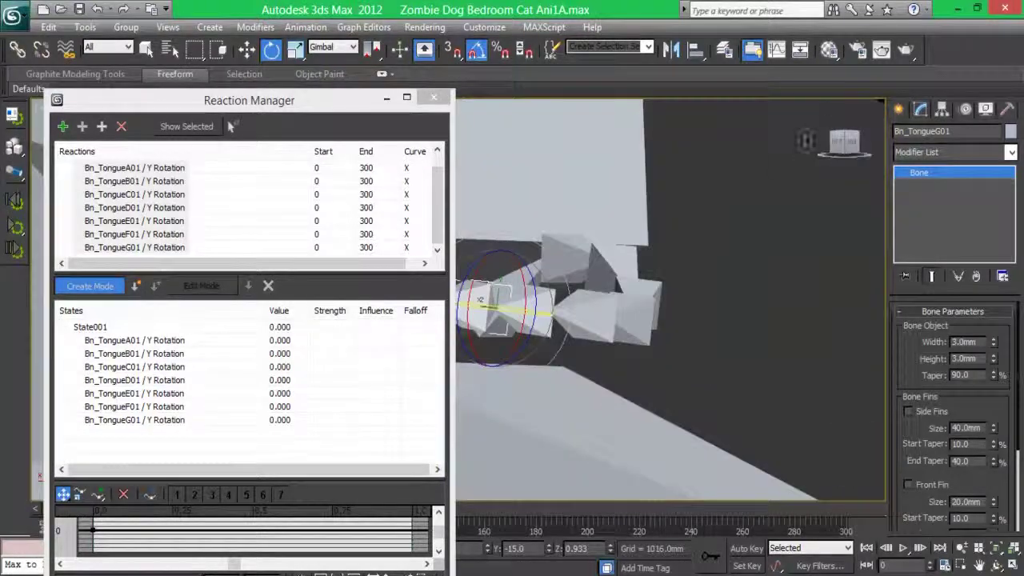
middle_click_drag(749, 246, 772, 297, "alt")
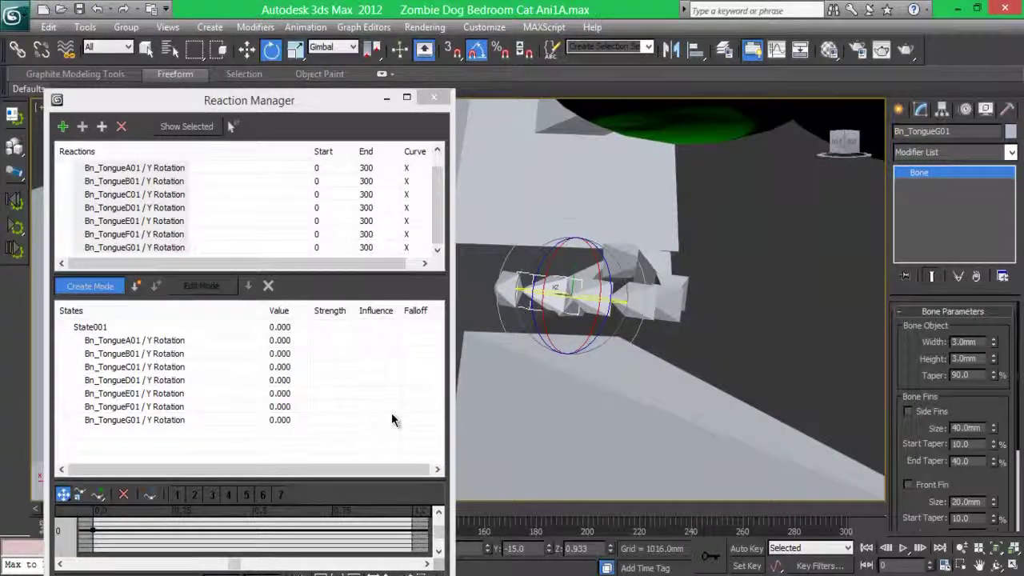
- Create State008 and set A01 and B01 Y rotations to -5
left_click(137, 286)
scroll(171, 366, "down", 3)
left_click(172, 366)
left_click(283, 367)
type("-5")
key("Return")
left_click(289, 380)
type("5")
key("Return")
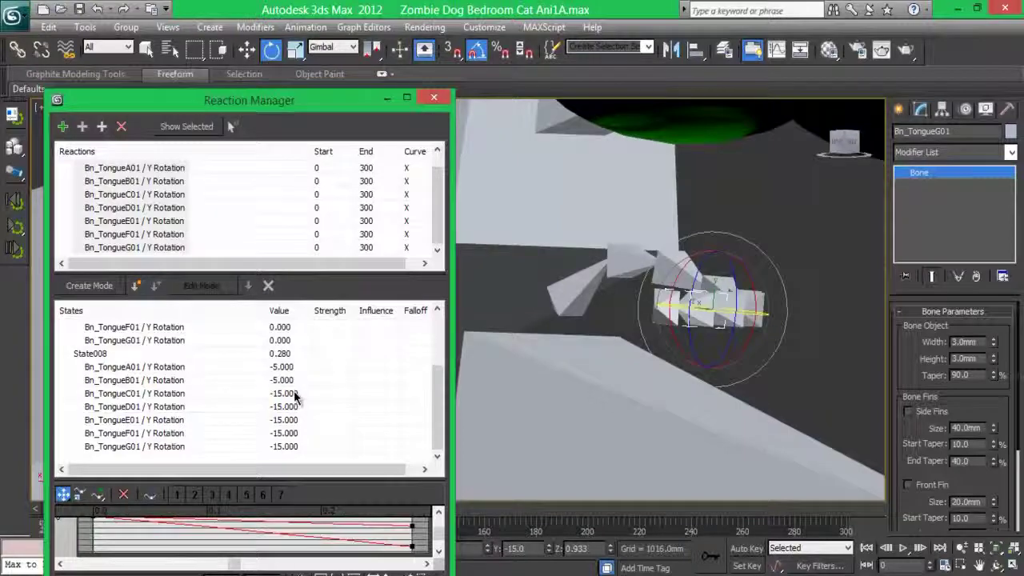
- Set State008 values for C01–G01 to -10, -10, -12, -12 and -8
type("10")
key("Return")
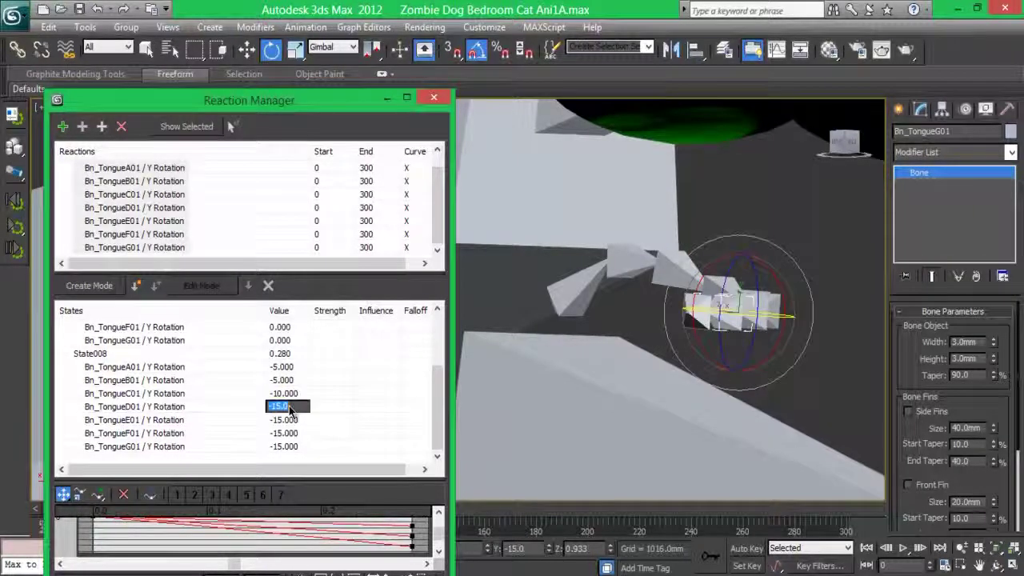
type("-10")
key("Return")
type("-12")
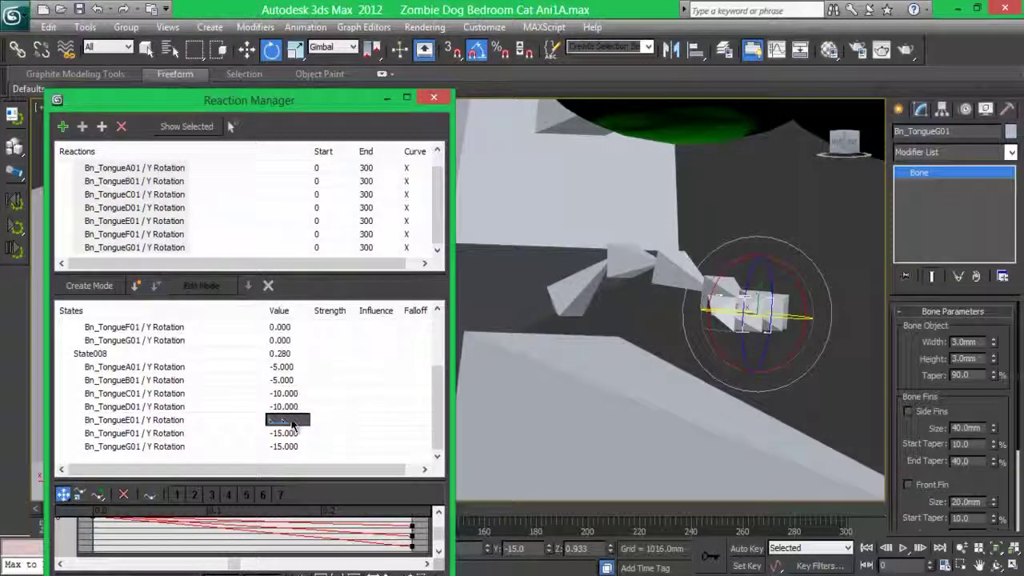
key("Return")
double_click(291, 433)
type("-12")
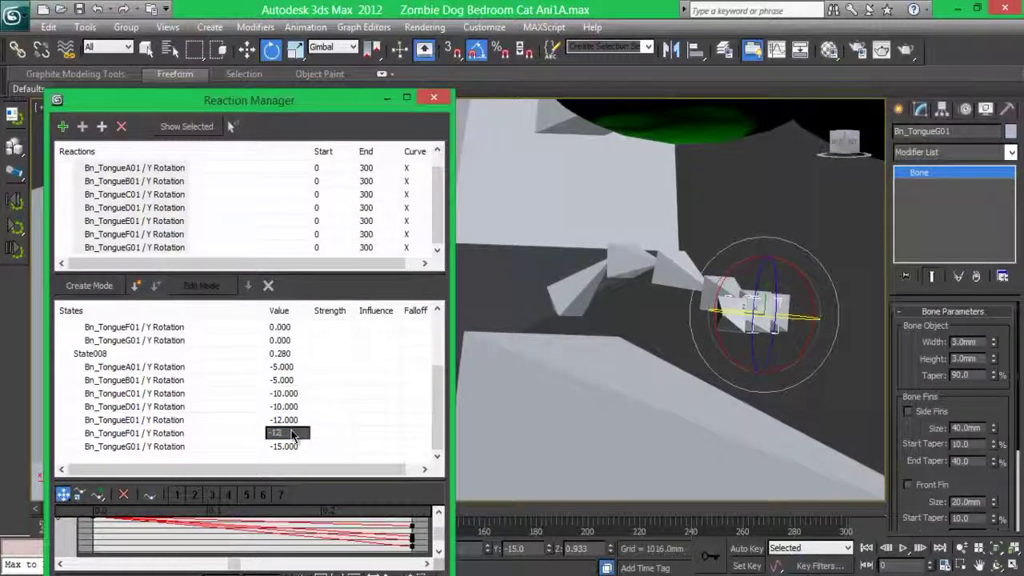
key("Return")
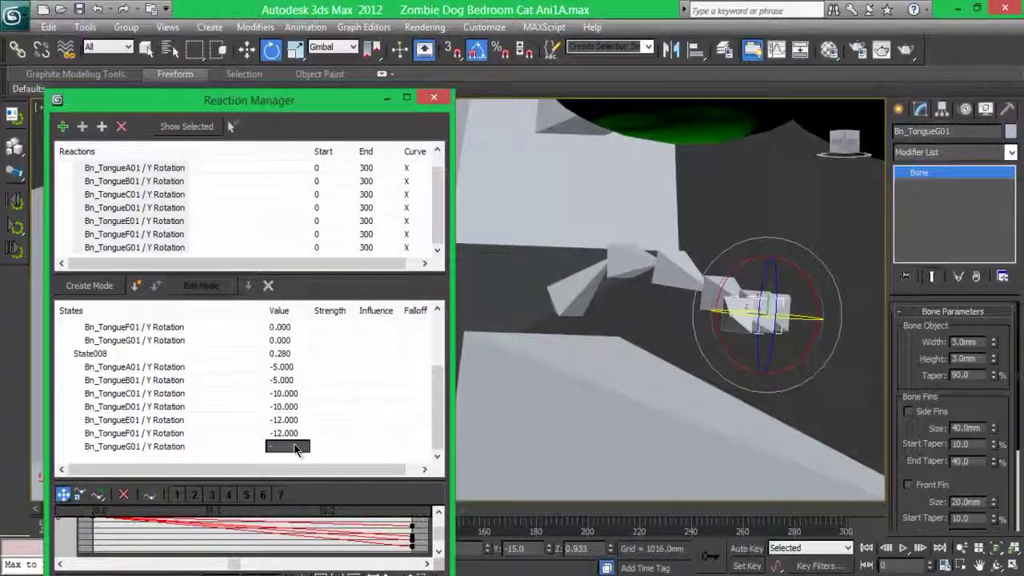
type("8")
key("Return")
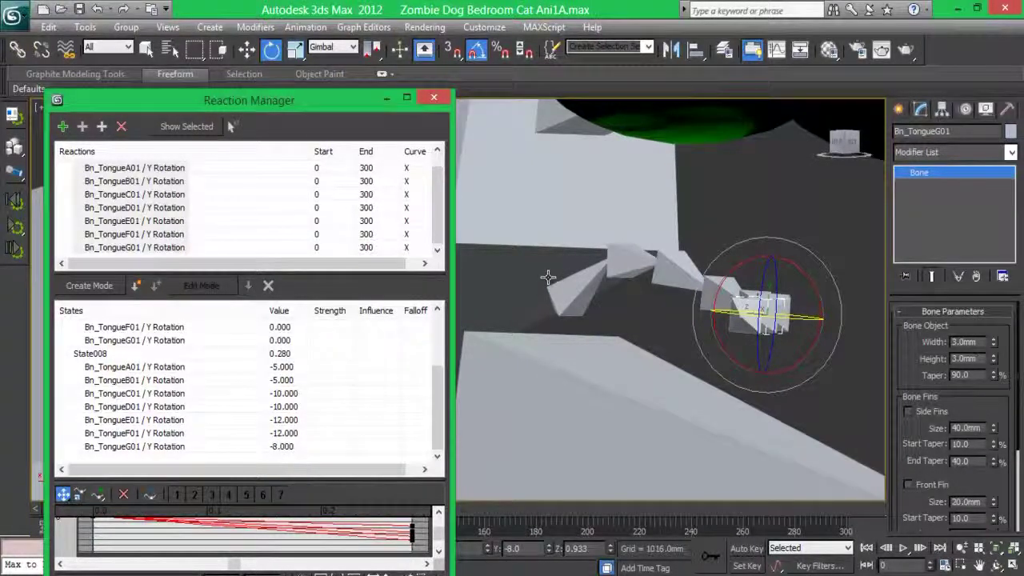
middle_click_drag(548, 279, 566, 268, "alt")
- Drag the tongue slider control to test the tongue curl
key("w")
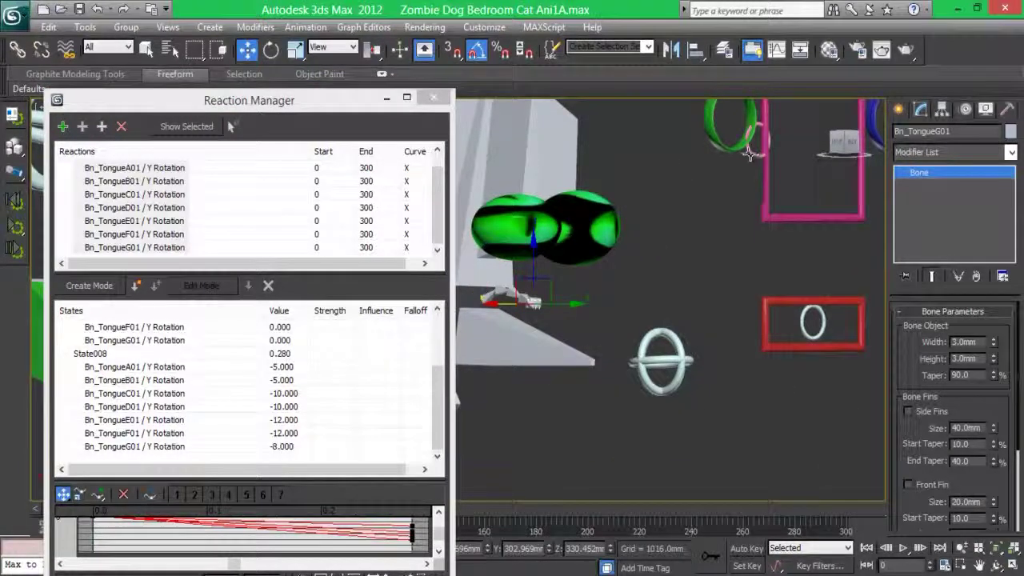
left_click(749, 153)
left_click_drag(719, 140, 860, 136)
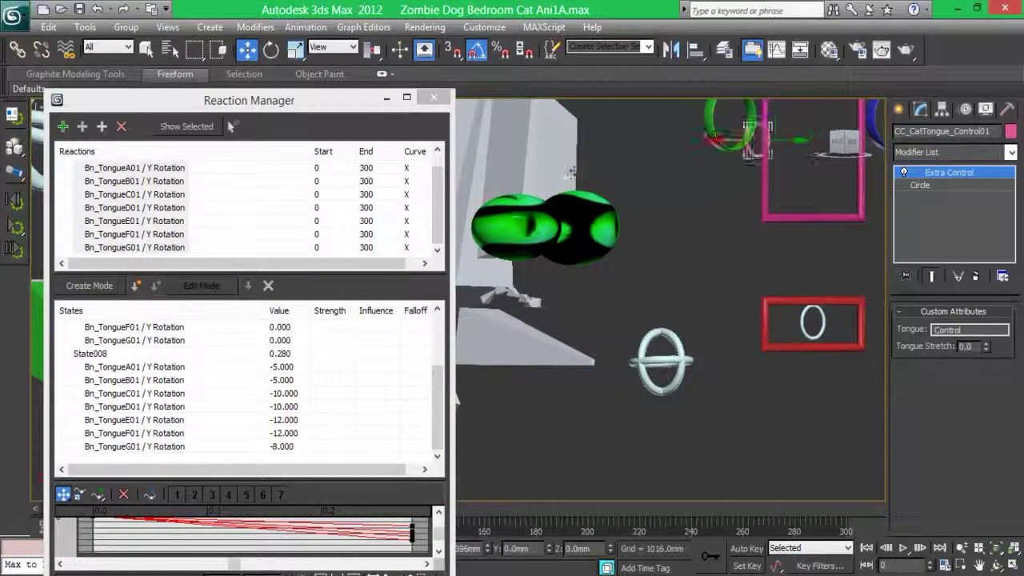
left_click(450, 400)
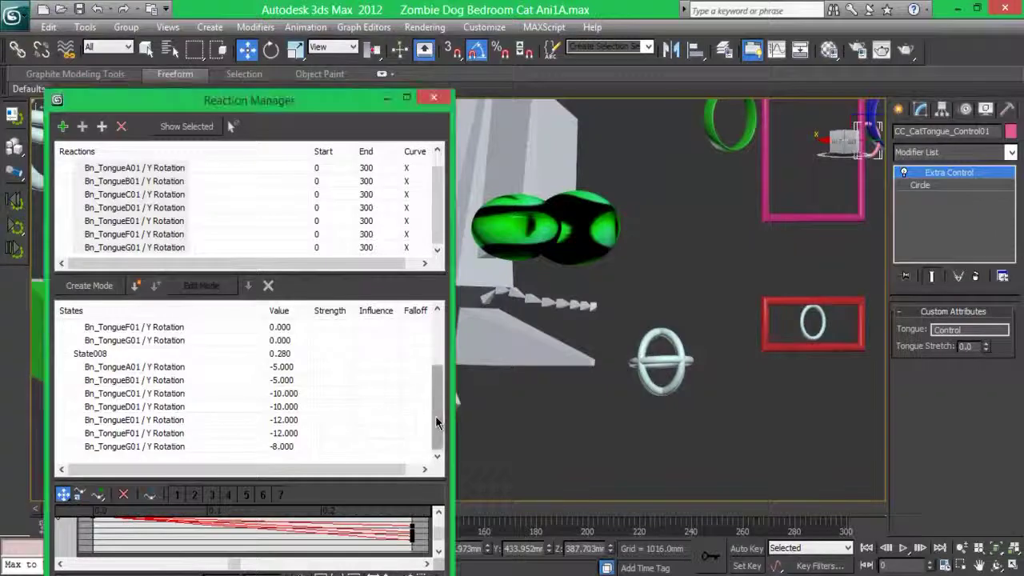
- Rotate the tongue bones Bn_TongueA01 through Bn_TongueG01 to bend the tongue chain
left_click(504, 293)
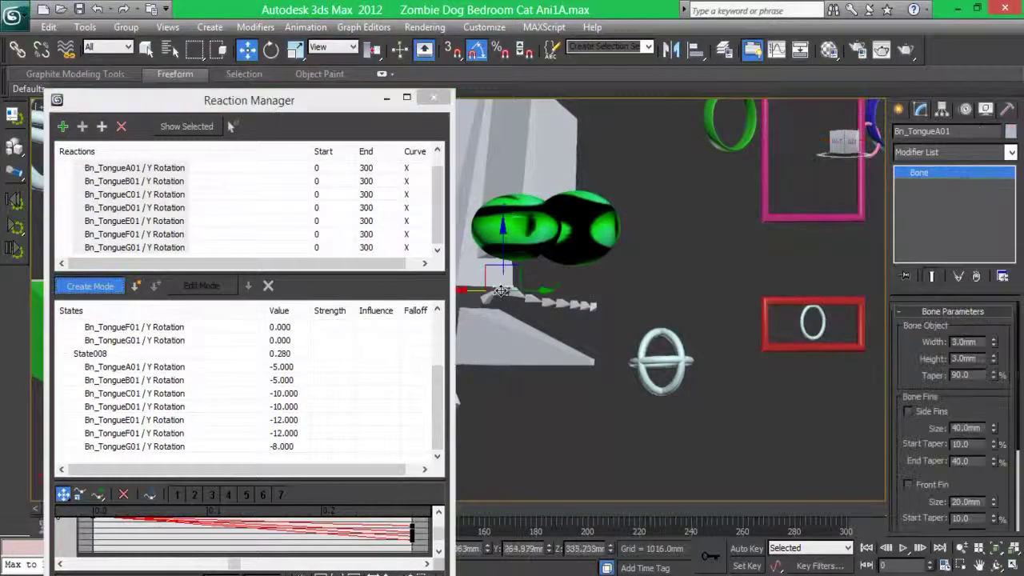
key("e")
left_click(524, 303)
left_click_drag(524, 303, 527, 305)
left_click(533, 305)
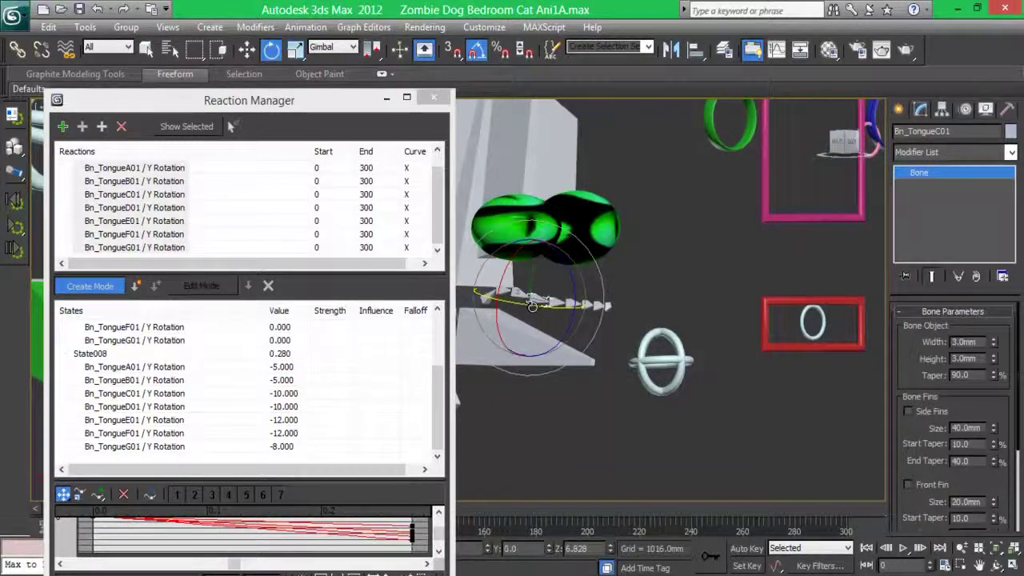
left_click(560, 308)
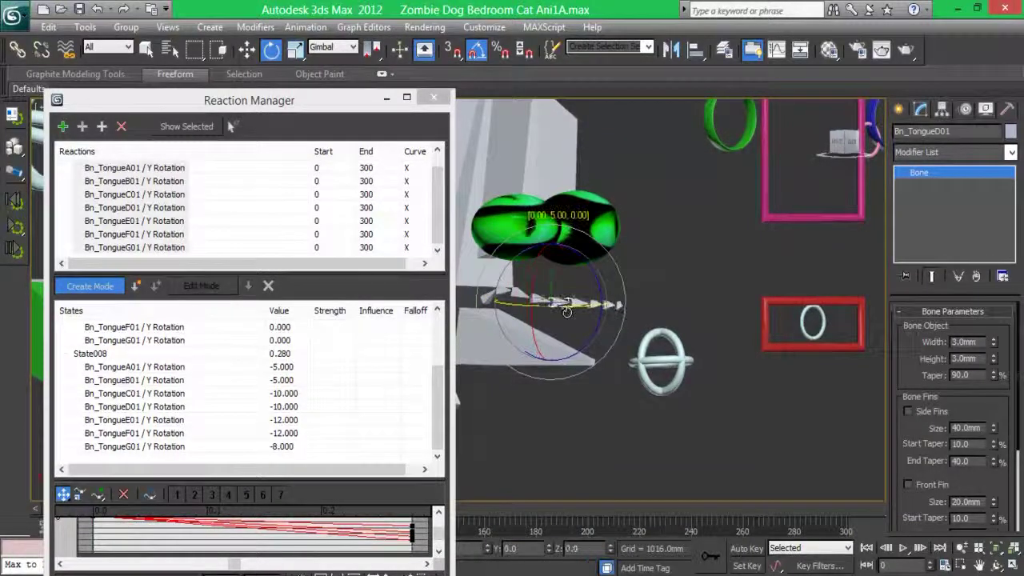
left_click(606, 304)
left_click(619, 307)
left_click(632, 309)
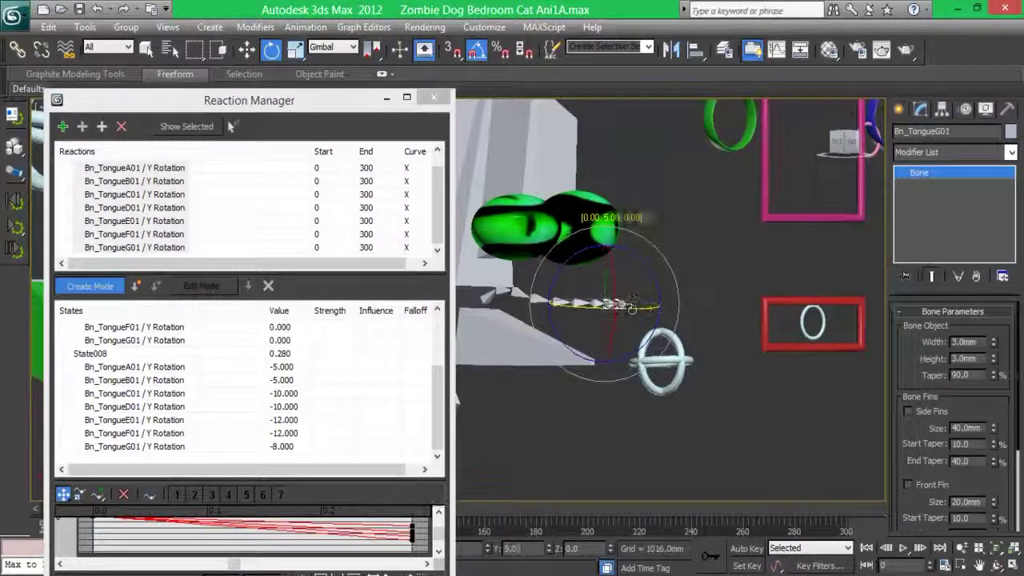
- Create State009 at -0.280, setting Bn_TongueG01 rotation to 8 and Bn_TongueE01 to 12
left_click(90, 285)
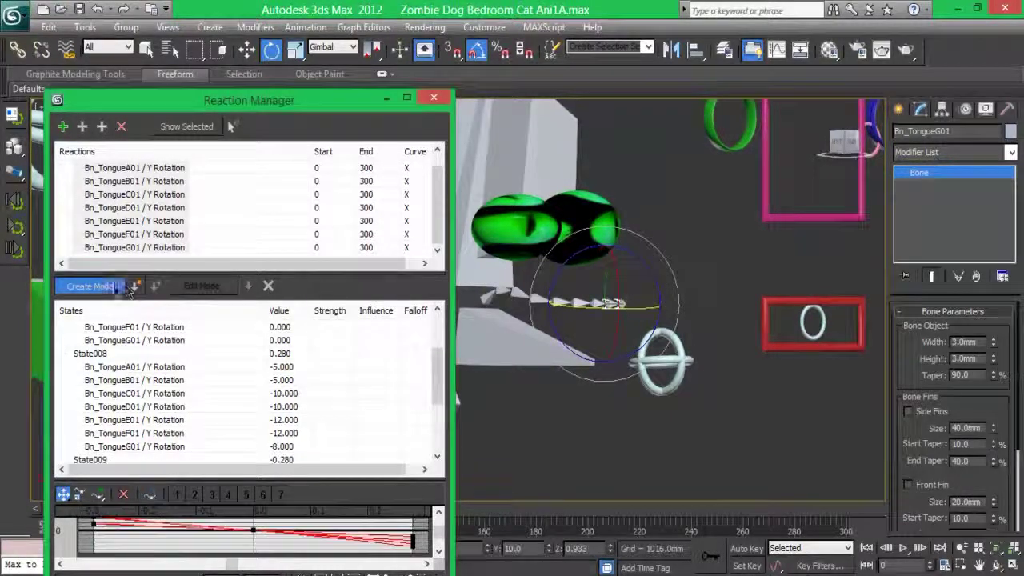
left_click_drag(433, 395, 438, 424)
left_click(289, 448)
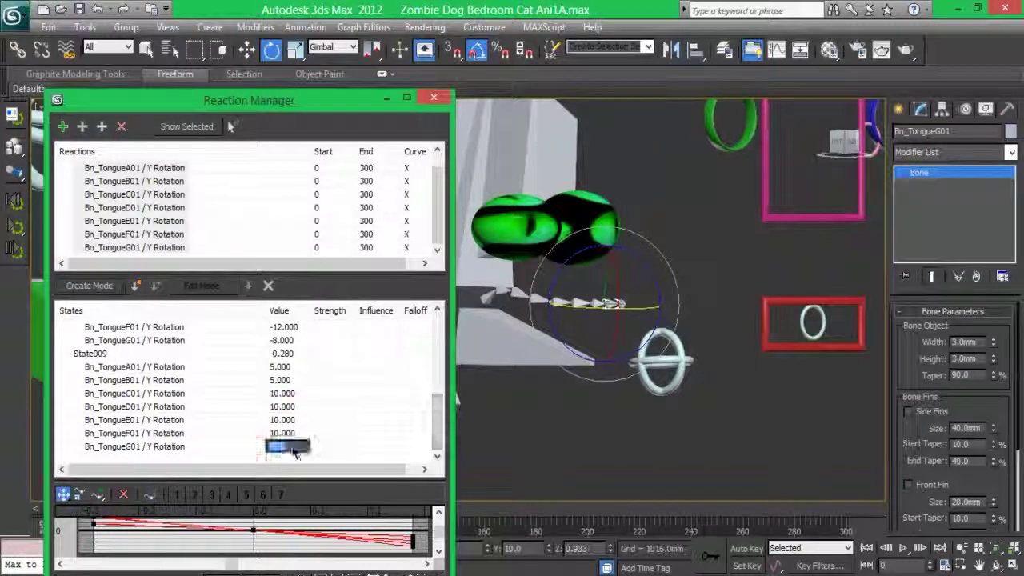
type("8")
left_click(288, 433)
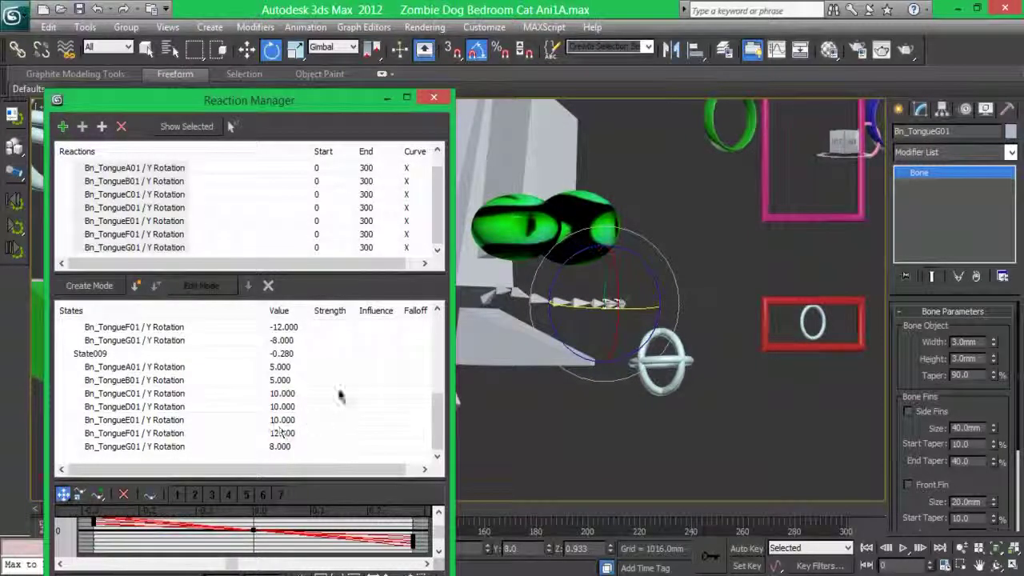
scroll(292, 424, "up", 1)
left_click(289, 433)
type("12")
key("Return")
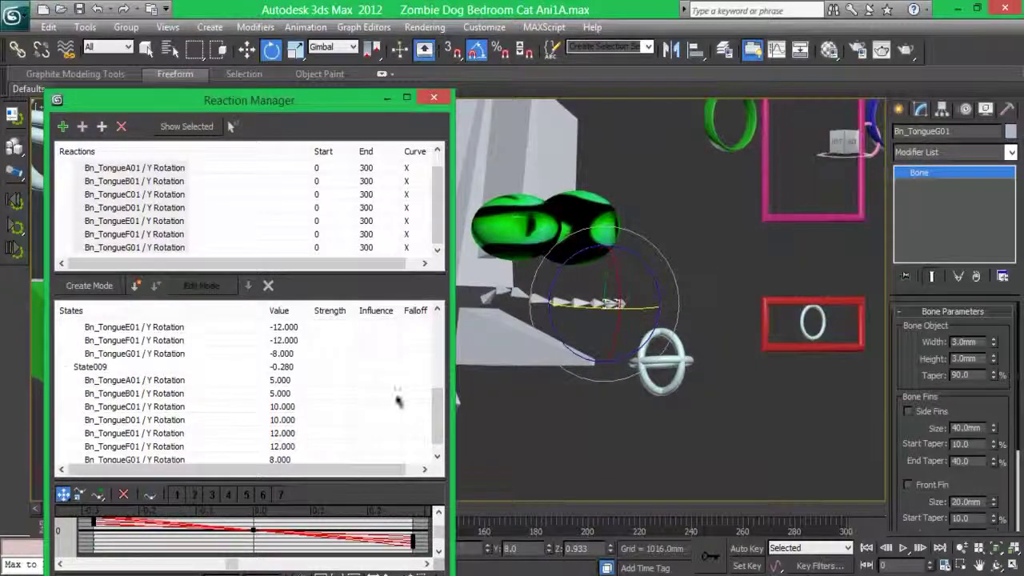
left_click_drag(438, 412, 432, 439)
- Transform the tongue slider control to zero and switch to Local coordinates
key("w")
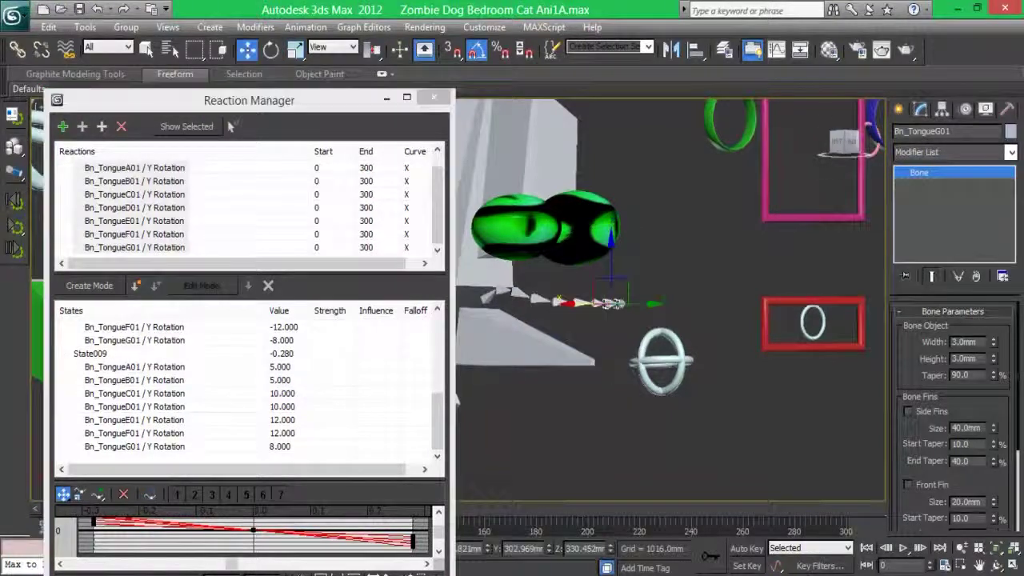
middle_click_drag(759, 269, 826, 226, "alt")
left_click(818, 225)
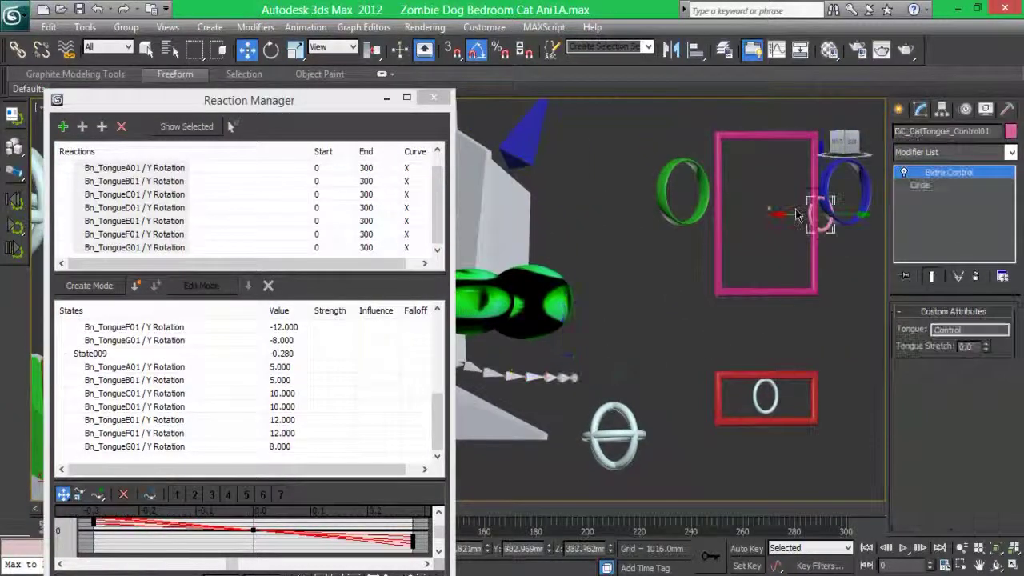
right_click(616, 298)
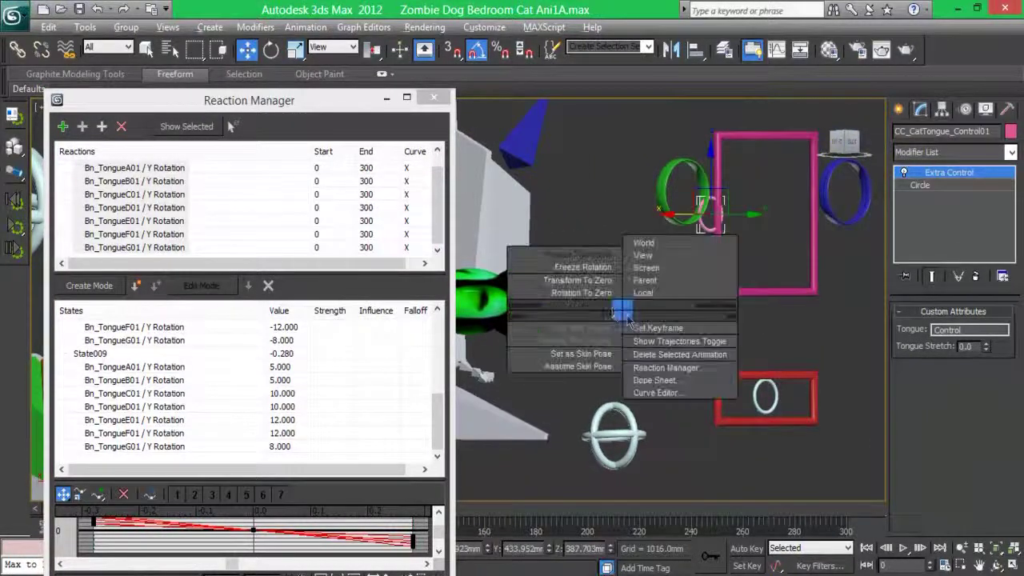
left_click(544, 288)
left_click(336, 46)
left_click(343, 107)
- Add CC_CatTongue_Control01's Zero Pos XYZ position track as a new reaction master
left_click(965, 109)
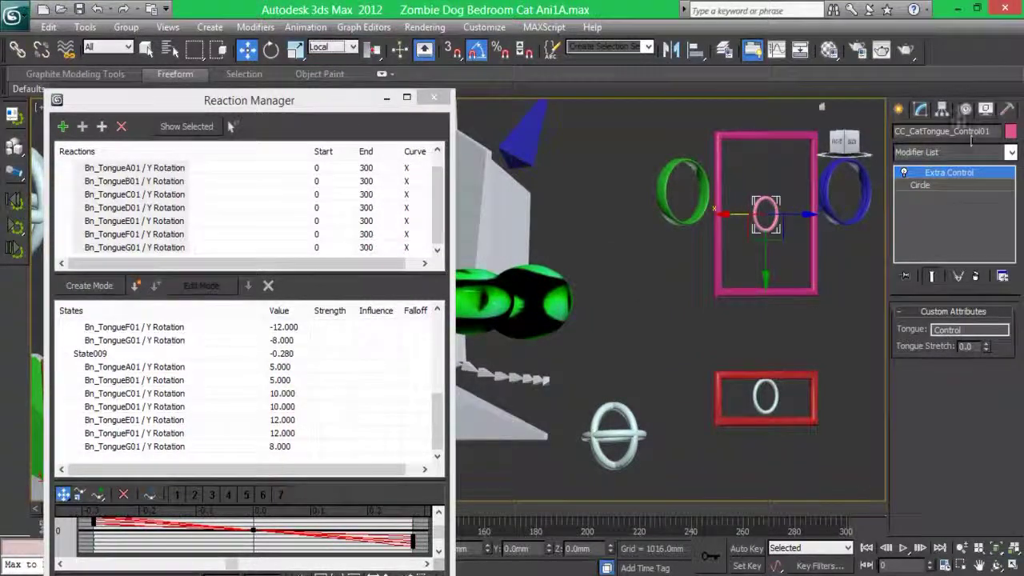
left_click(978, 310)
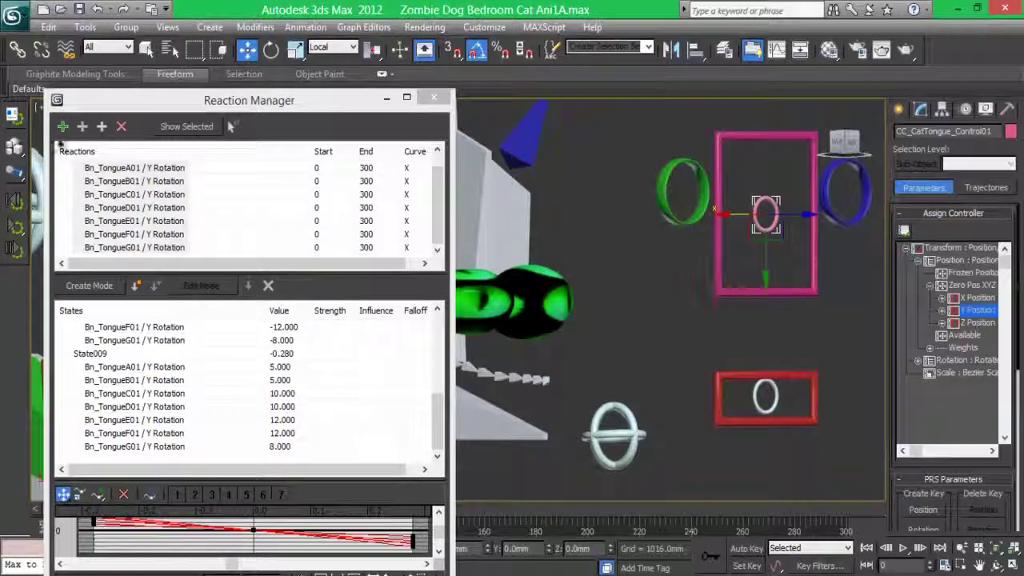
left_click(63, 126)
left_click(757, 216)
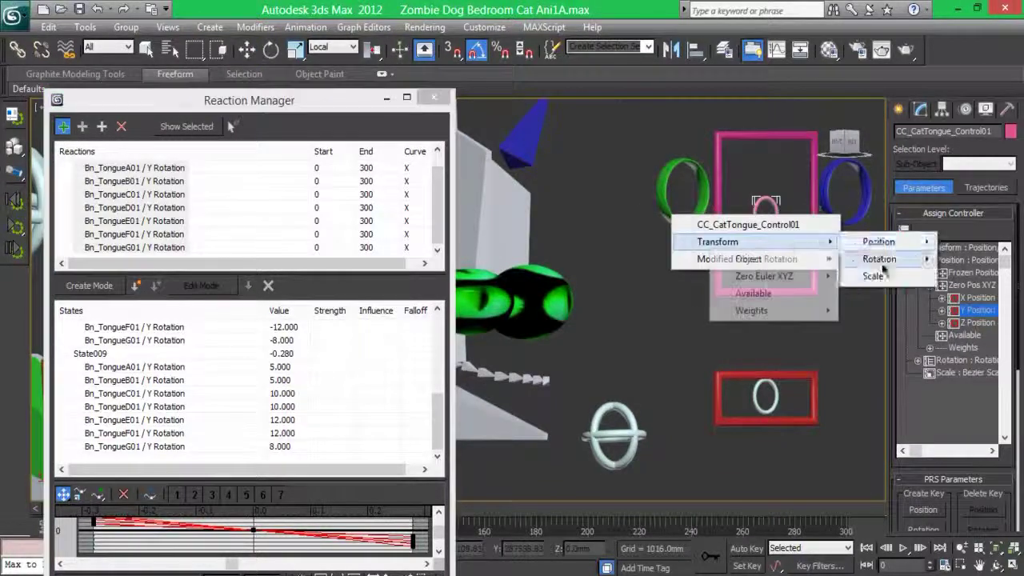
mouse_move(878, 242)
left_click(880, 275)
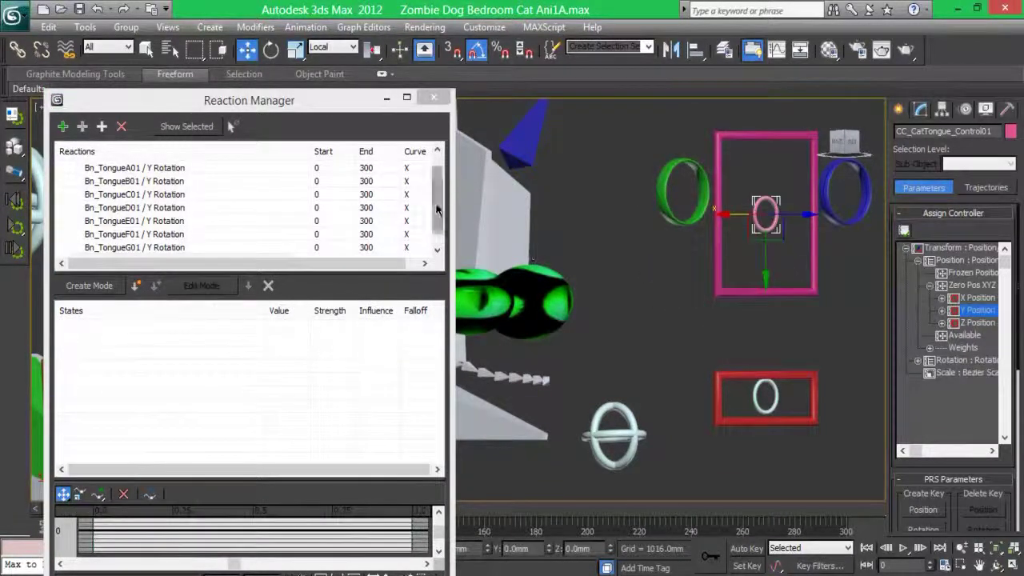
- Add Z Rotation of Bn_TongueA01, Bn_TongueB01 and Bn_TongueC01 as reaction slaves
left_click(271, 51)
left_click(472, 367)
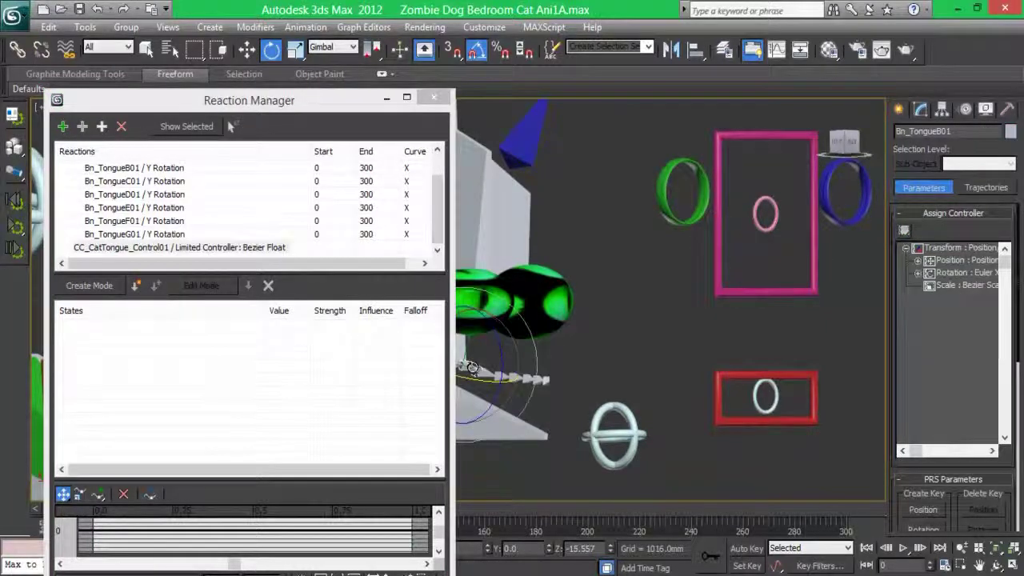
left_click_drag(264, 100, 213, 97)
left_click(453, 367)
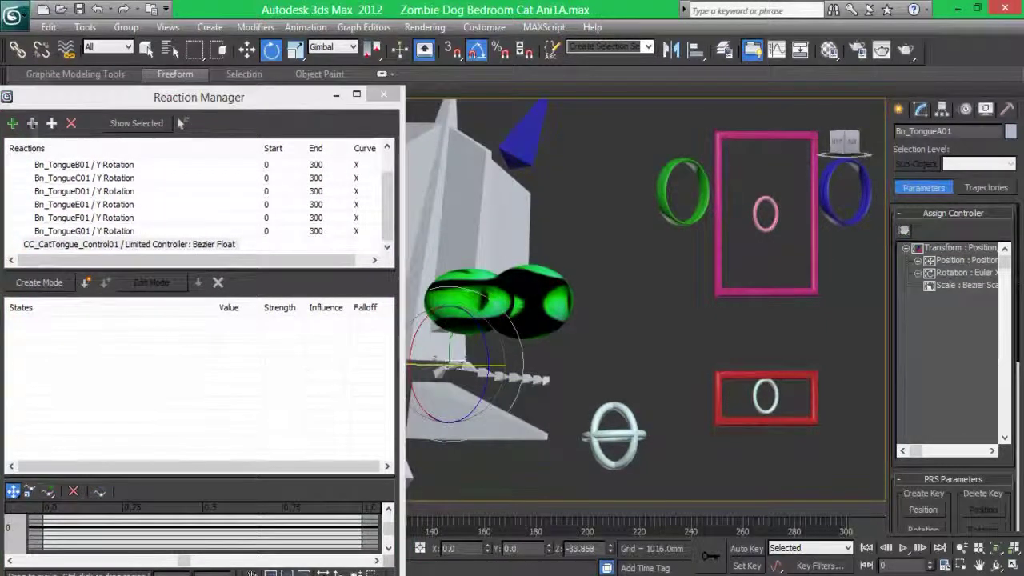
left_click(32, 123)
left_click(411, 370)
left_click(663, 427)
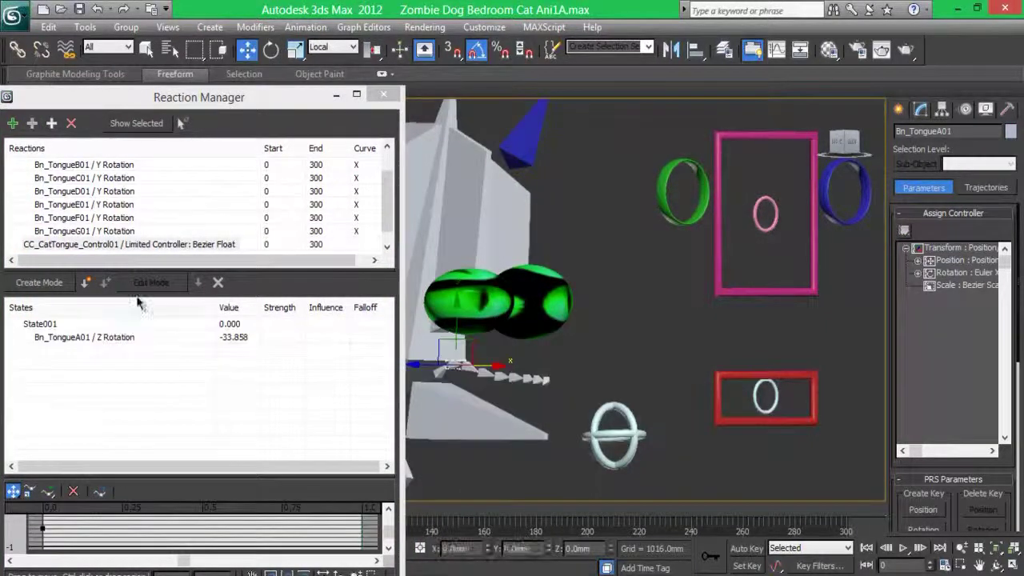
left_click(32, 122)
left_click(411, 369)
left_click(675, 430)
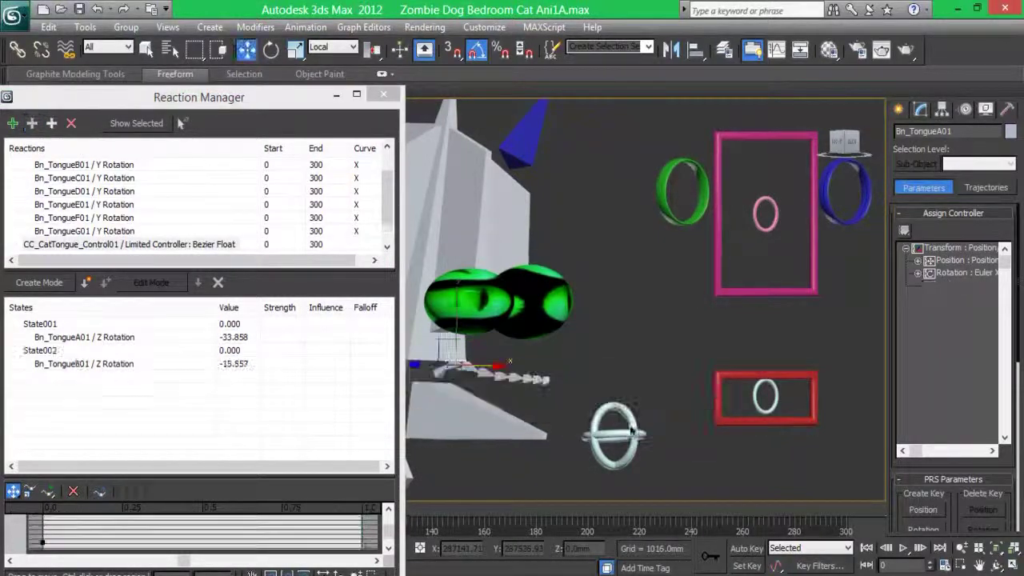
left_click(32, 123)
left_click(432, 369)
left_click(669, 434)
- Add Z Rotation of Bn_TongueD01 through Bn_TongueG01 as reaction slaves
left_click(502, 376)
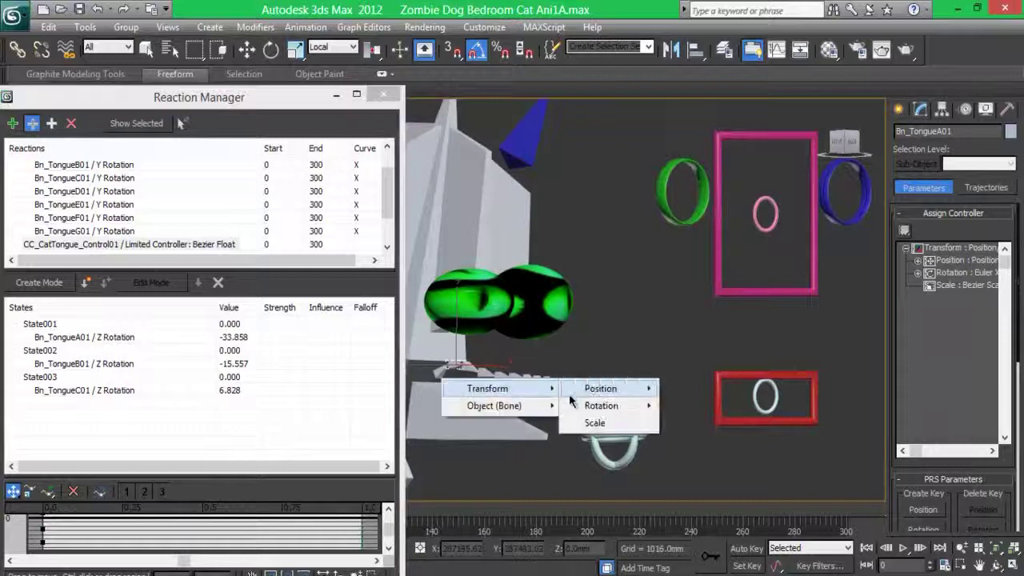
left_click(686, 436)
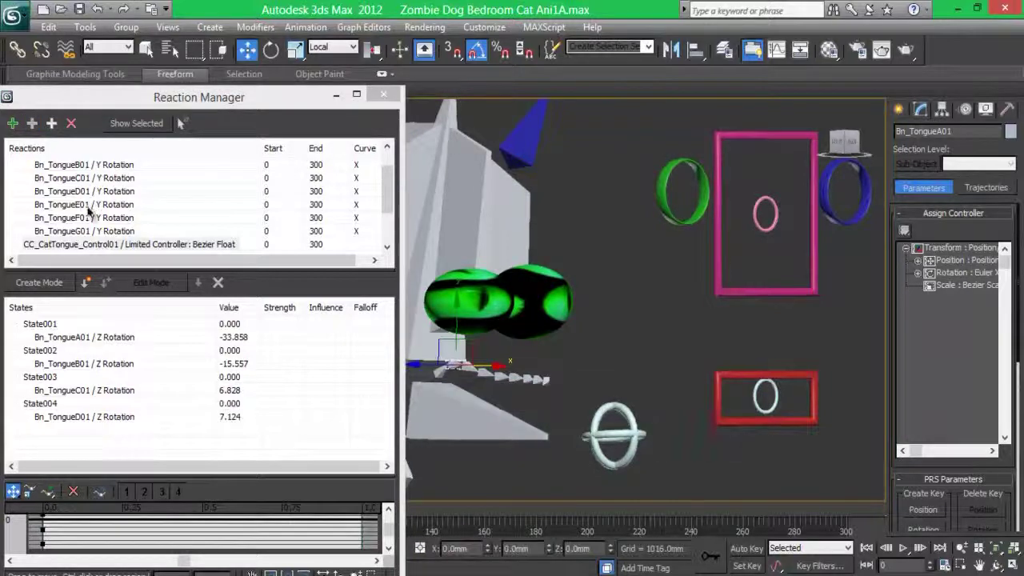
left_click(32, 124)
left_click(515, 377)
left_click(688, 437)
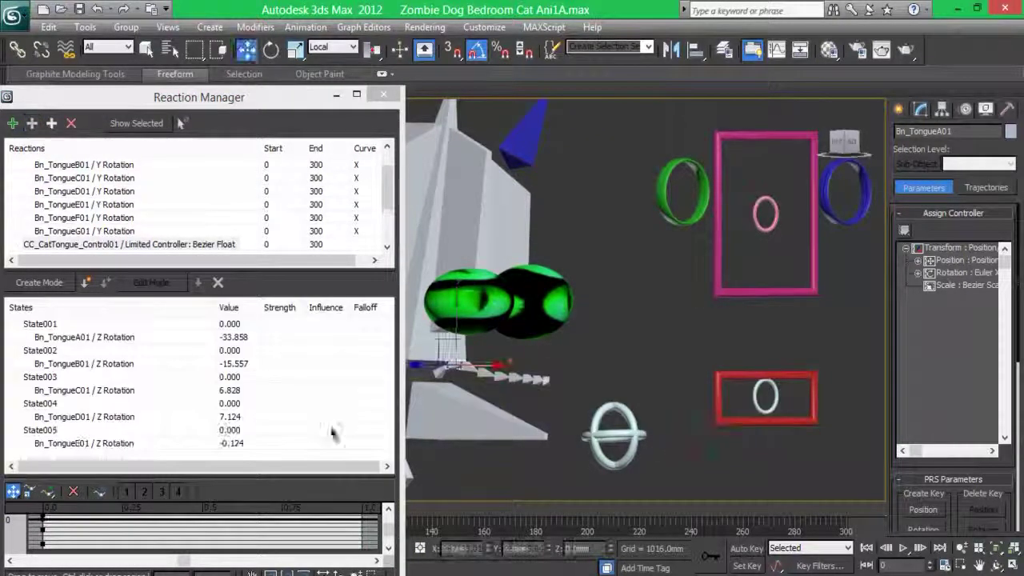
left_click(32, 124)
left_click(34, 125)
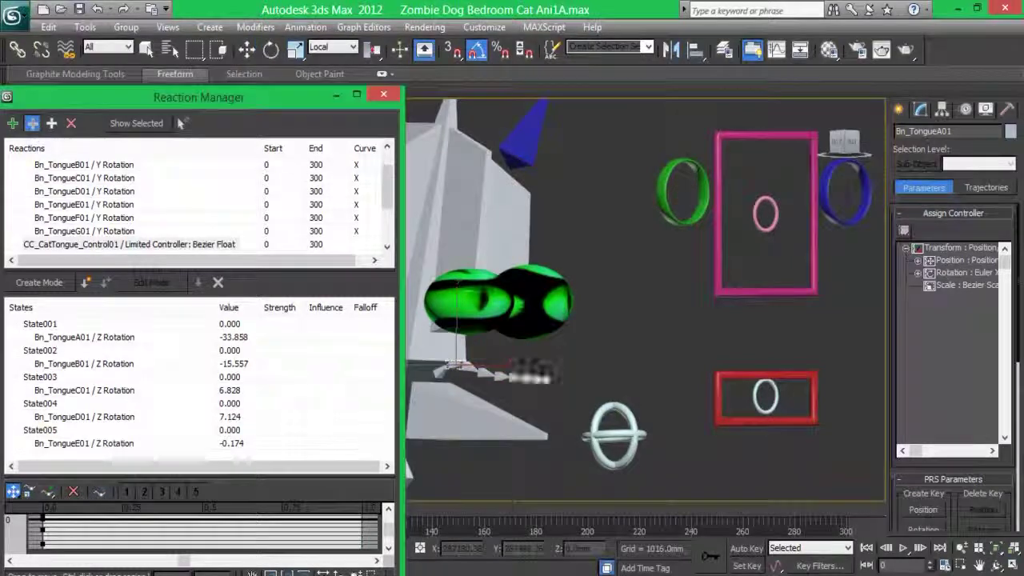
left_click(520, 384)
left_click(720, 442)
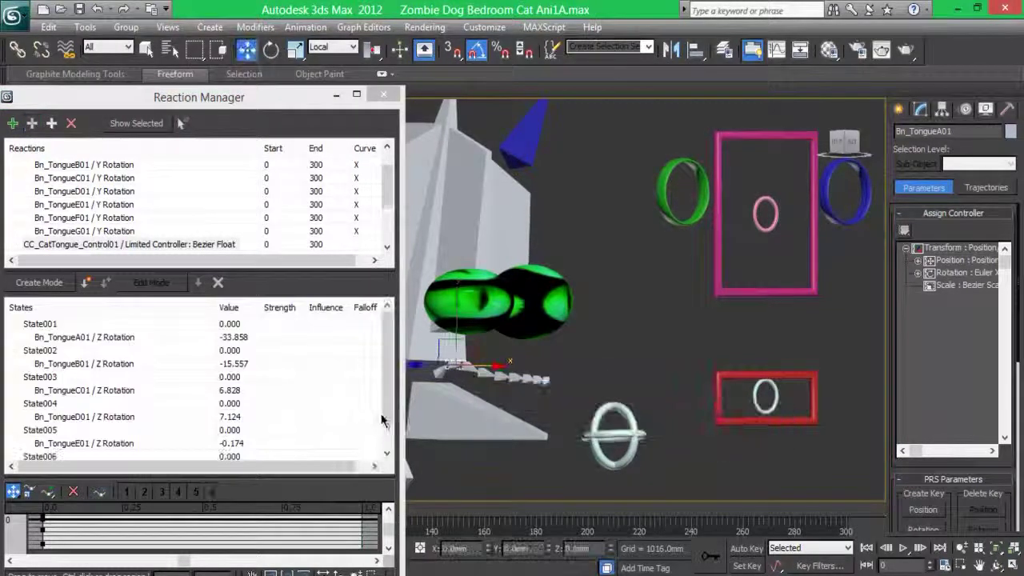
left_click(32, 123)
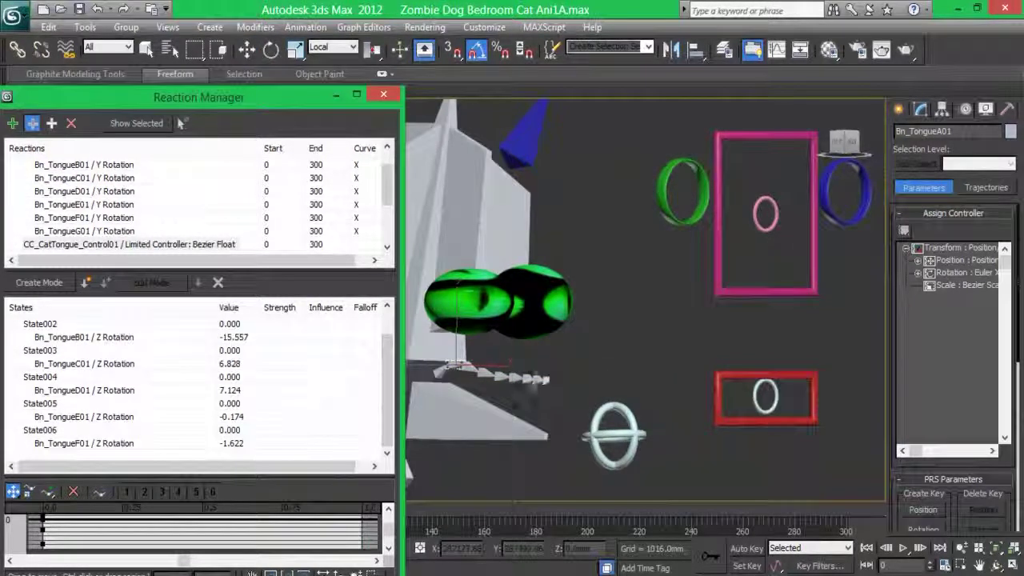
left_click(536, 379)
left_click(718, 442)
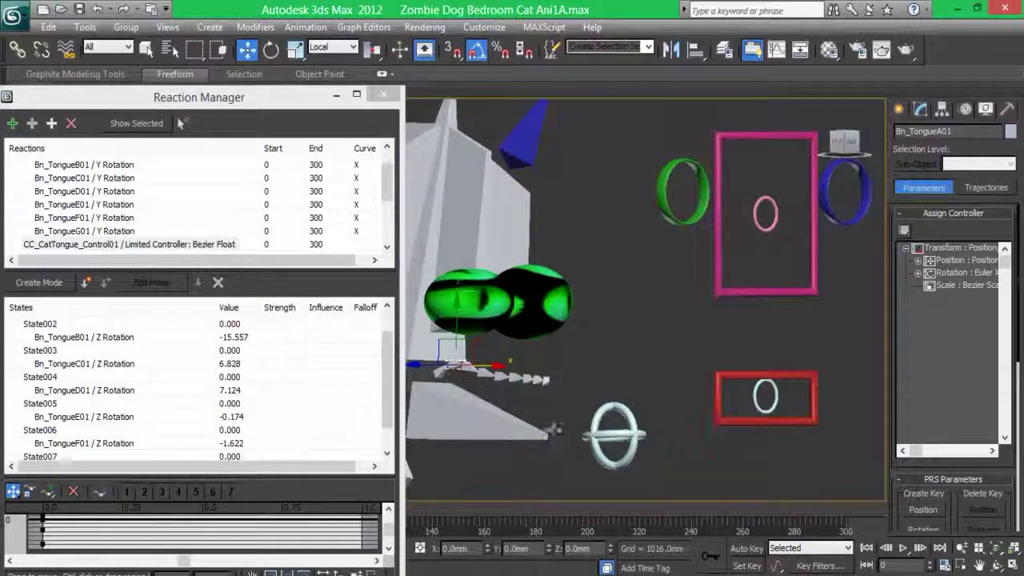
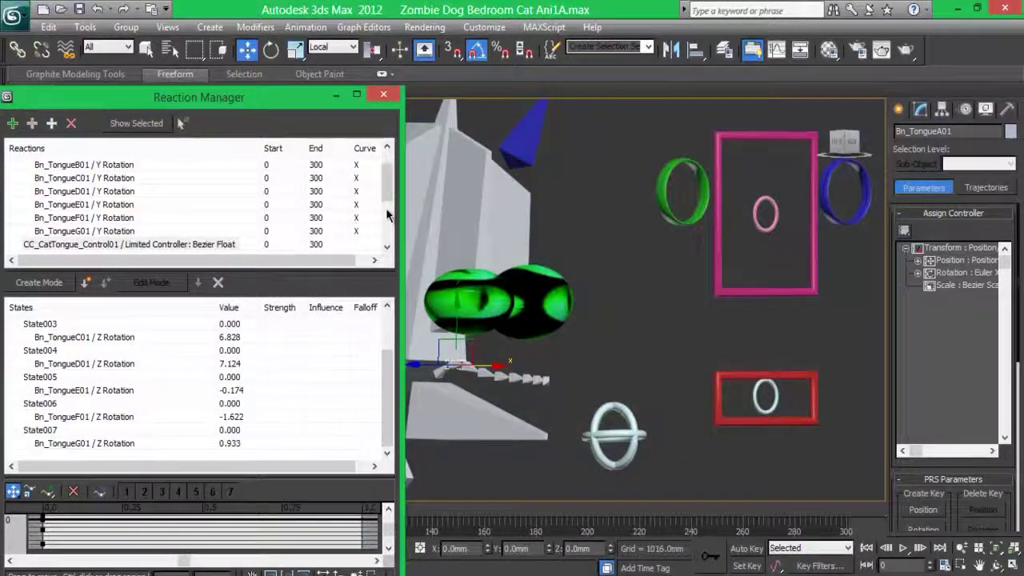
- Delete the extra tongue Z Rotation states, keeping only State001
left_click_drag(385, 212, 386, 223)
scroll(125, 195, "down", 2)
left_click(84, 178)
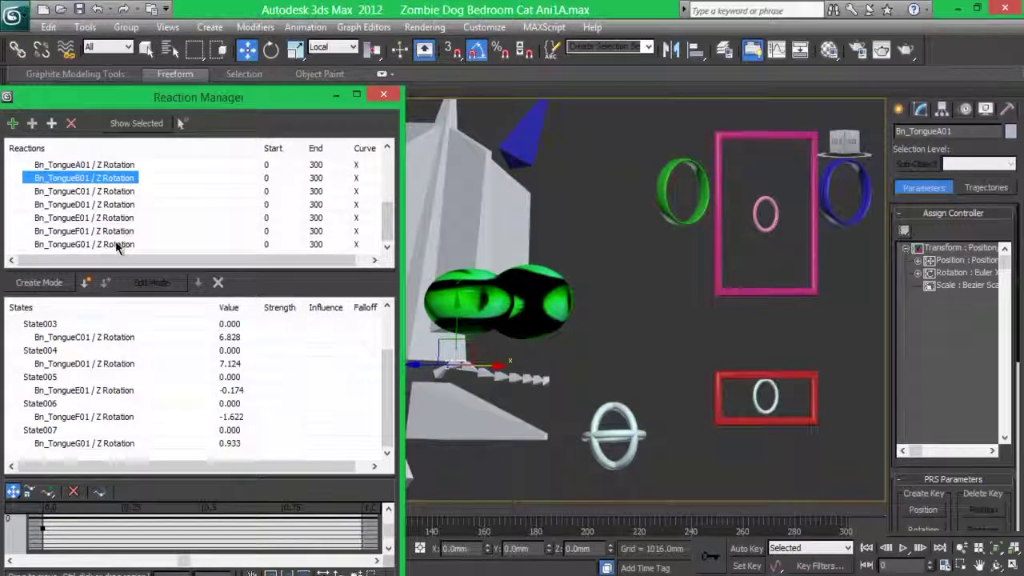
left_click(85, 244, "shift")
scroll(392, 320, "up", 3)
left_click(40, 323)
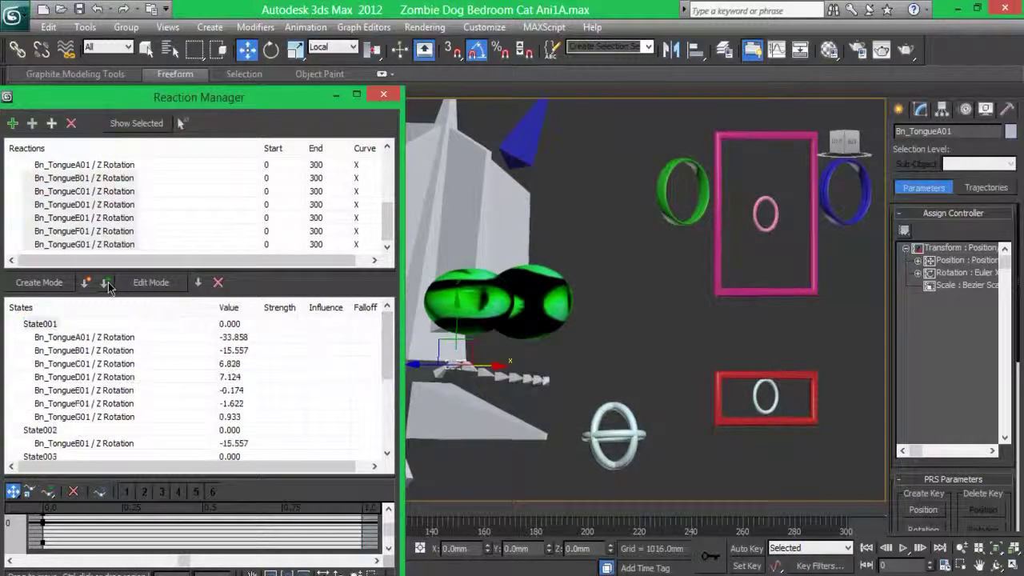
left_click(48, 430)
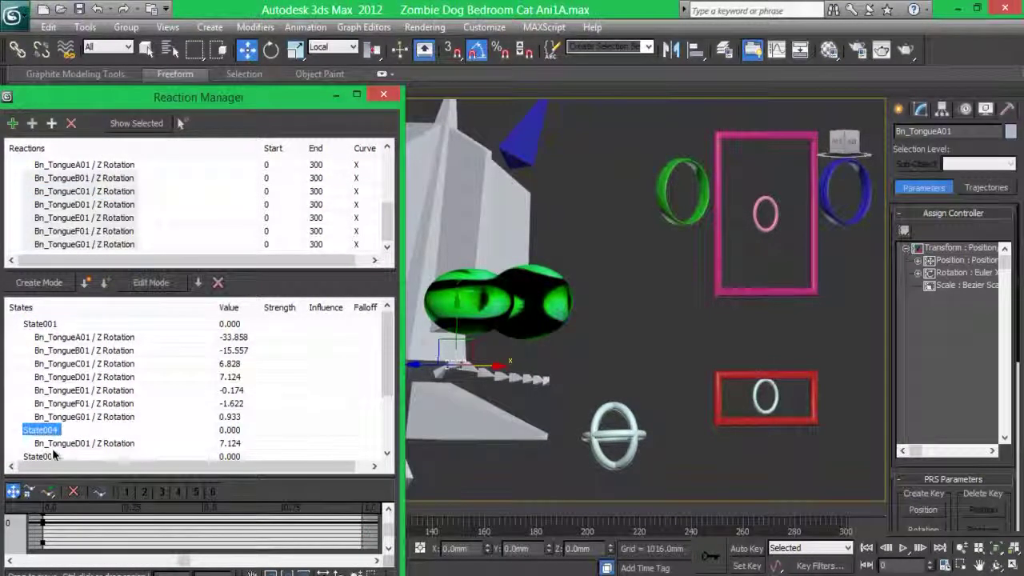
left_click(217, 283)
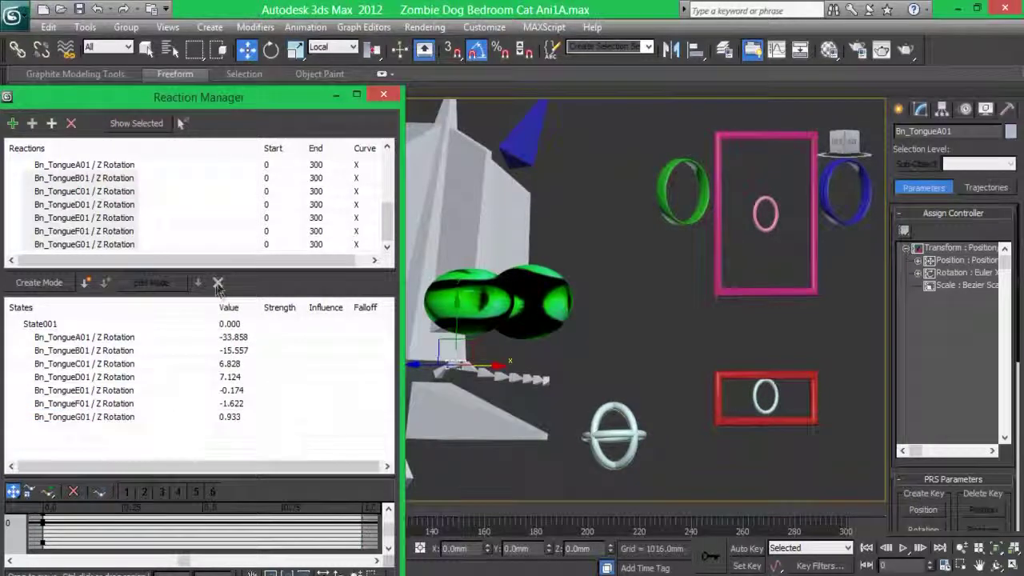
- Select the seven tongue Z Rotation reactions and the pink tongue control ring
left_click(80, 165)
left_click(80, 244, "shift")
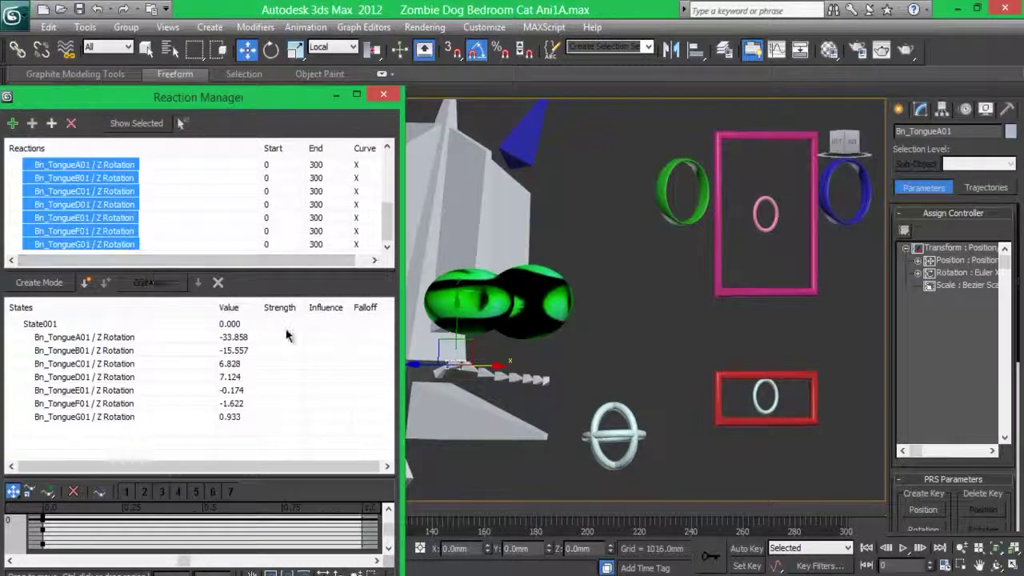
left_click(749, 223)
left_click(352, 46)
left_click(328, 61)
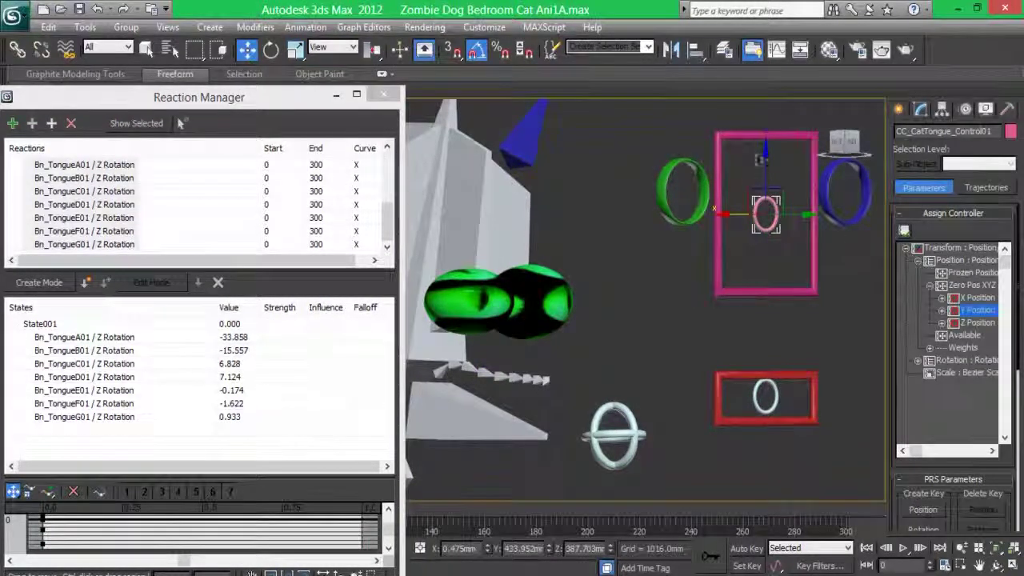
- Move the tongue control to the frame top and save a curled-up tongue pose as State008 (-0.280)
left_click_drag(762, 163, 762, 82)
left_click(40, 283)
left_click(472, 336)
key("e")
key("Page_Down")
key("Page_Down")
left_click_drag(497, 336, 508, 332)
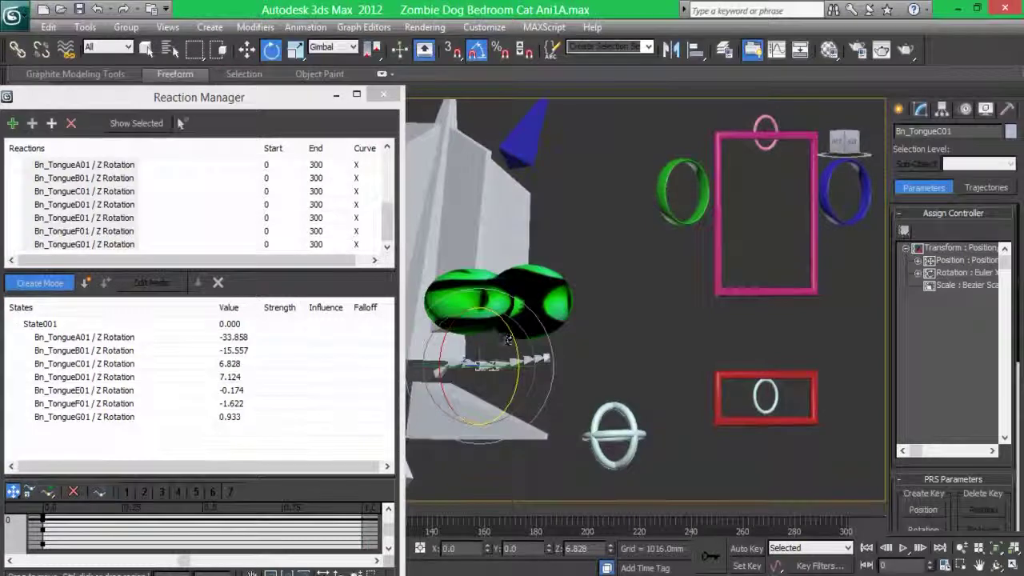
key("Page_Down")
key("Page_Down")
mouse_move(516, 324)
left_mouse_down()
mouse_move(542, 294)
mouse_move(541, 275)
left_mouse_up()
key("Page_Down")
key("Page_Down")
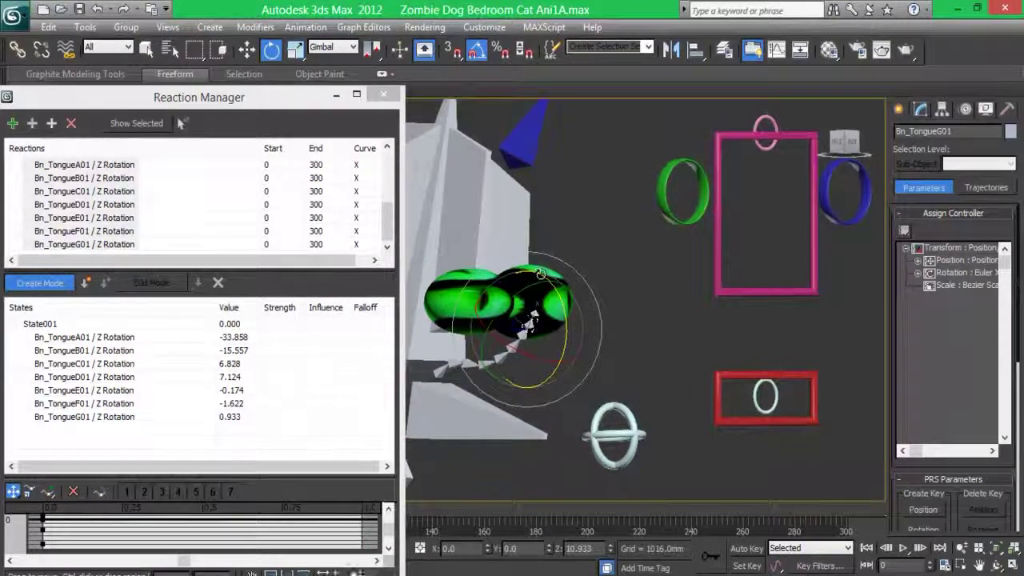
left_click(86, 282)
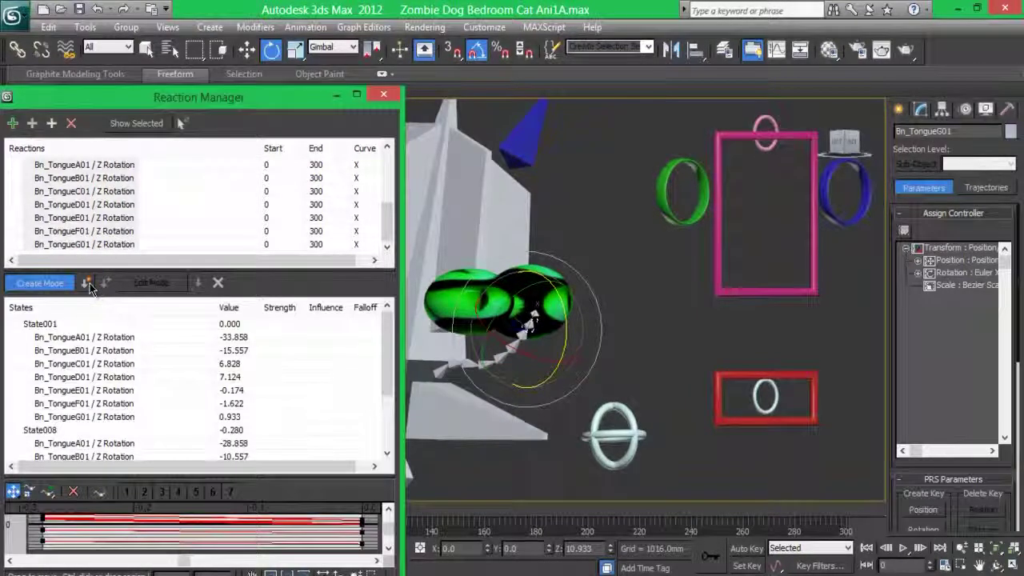
- Move the control to the frame bottom and save the tongue bent down as State009 (0.280)
left_click(766, 136)
key("w")
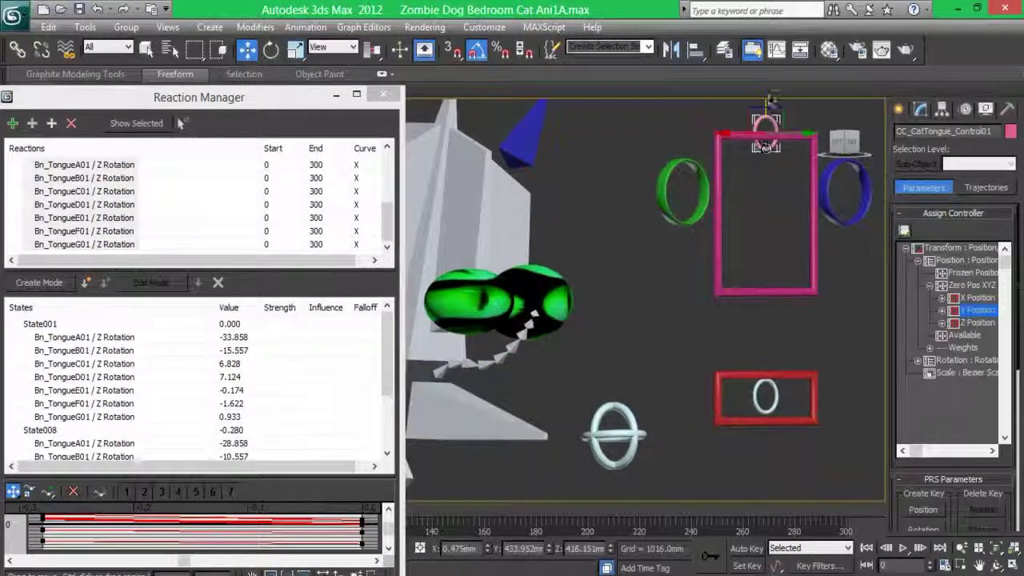
left_click_drag(748, 164, 749, 326)
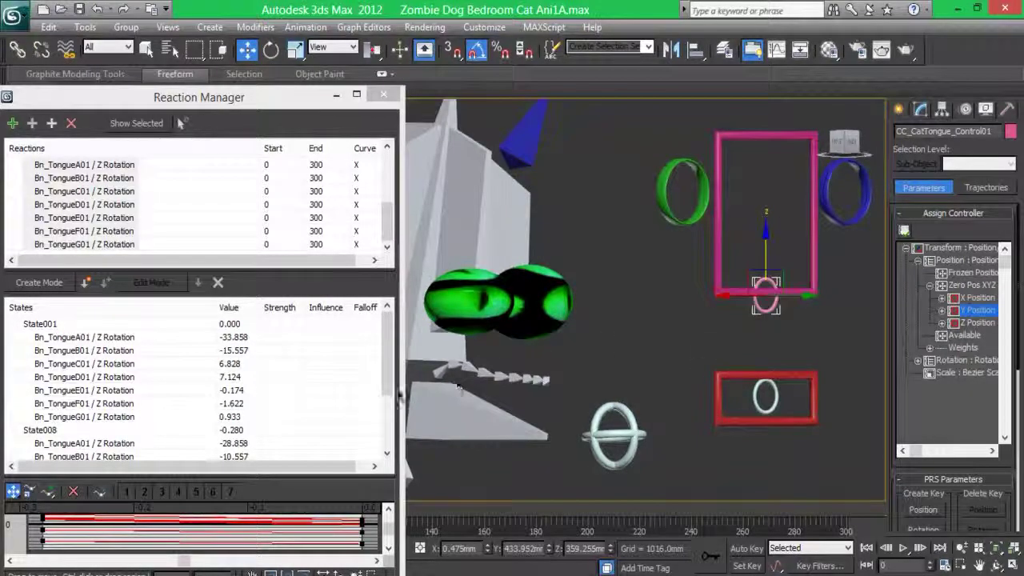
left_click(389, 408)
left_click_drag(389, 408, 389, 436)
left_click(48, 286)
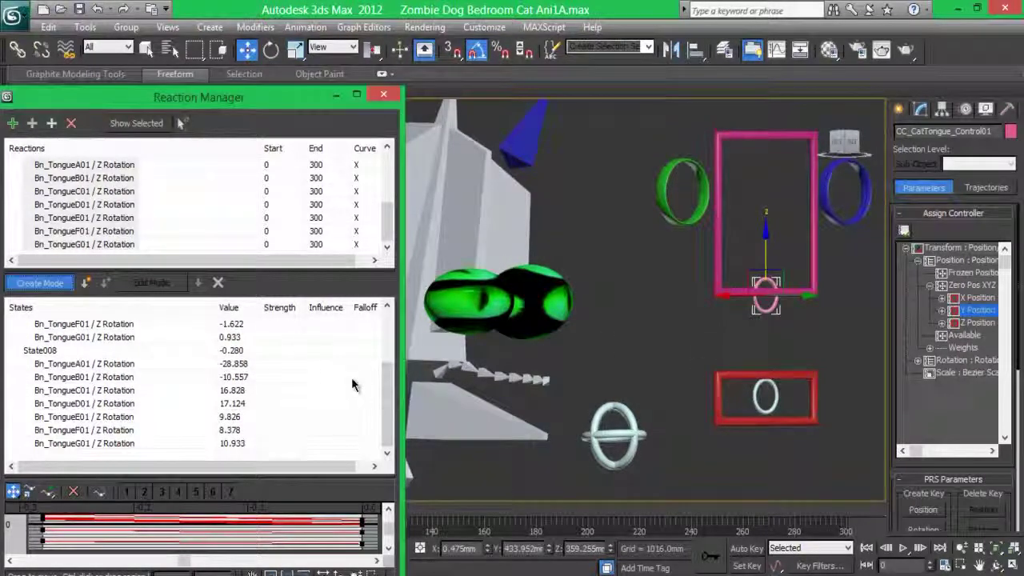
left_click(450, 366)
key("e")
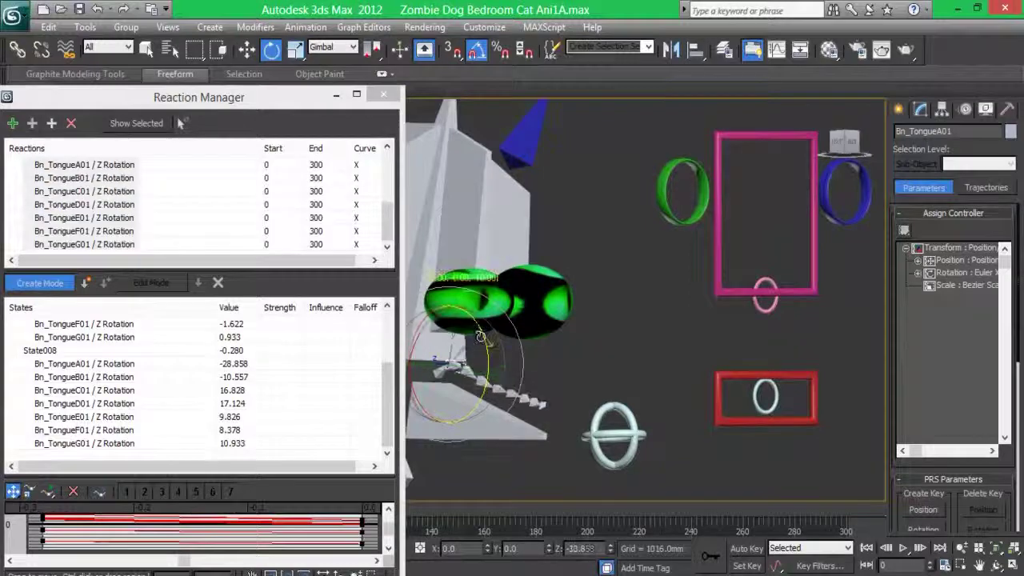
left_click(480, 374)
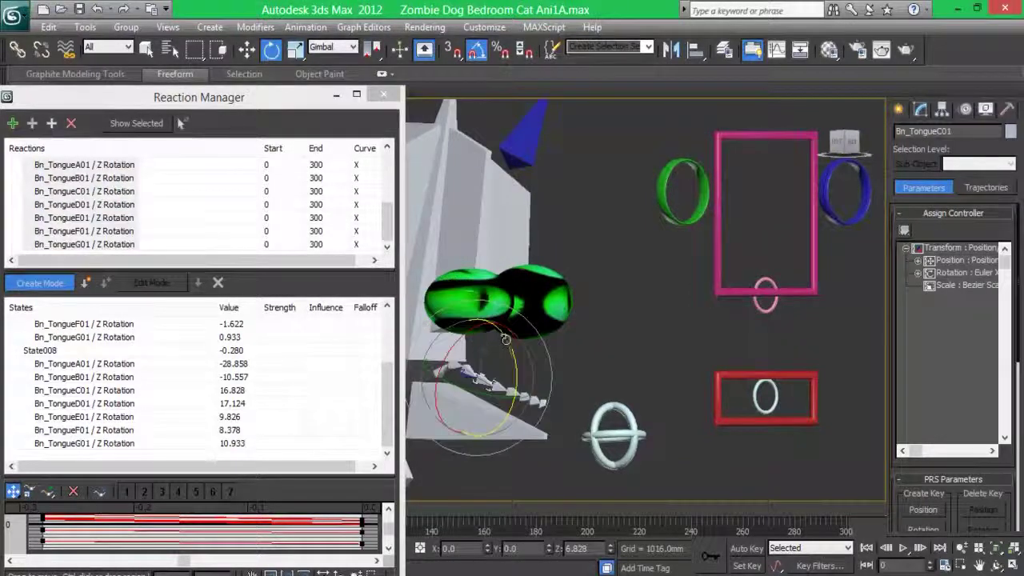
left_click(509, 400)
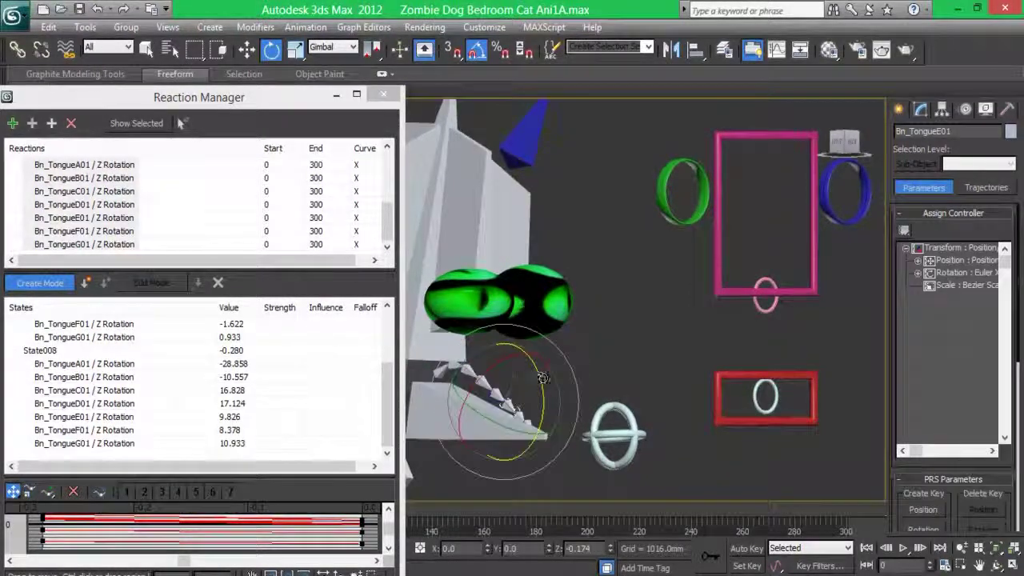
left_click(549, 428)
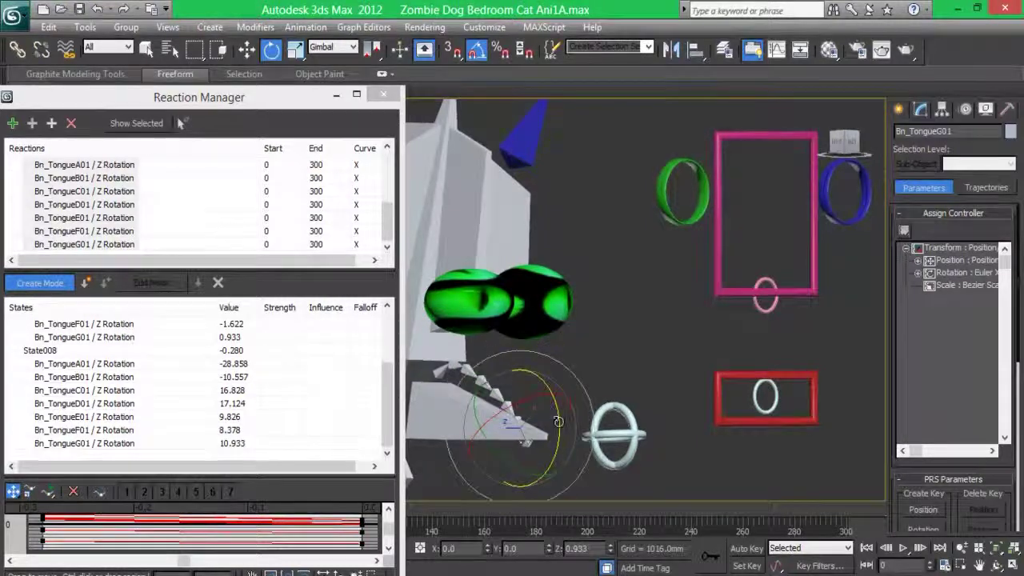
left_click(86, 284)
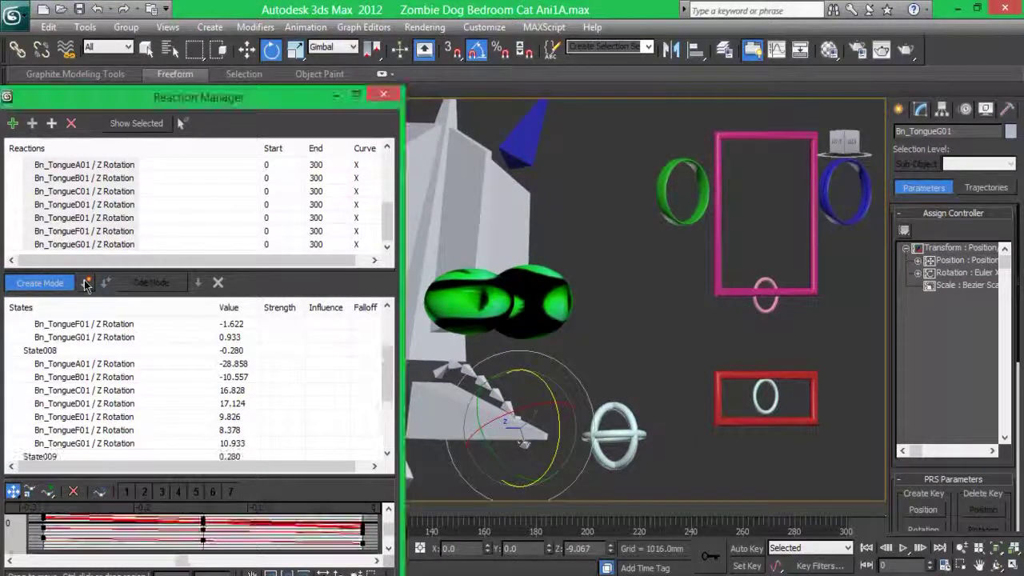
- Move the tongue control ring back to the centre and select Bn_TongueE01
left_click(766, 294)
key("w")
left_click_drag(766, 282, 624, 256)
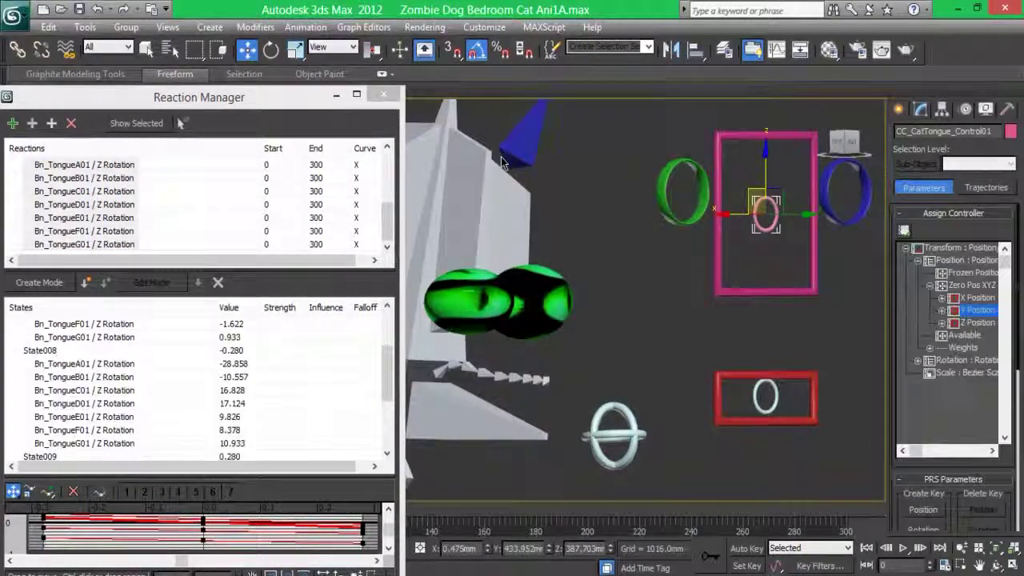
left_click(516, 376)
- Add the tongue control's Tongue Stretch attribute as a new master driver
left_click(337, 47)
left_click(328, 110)
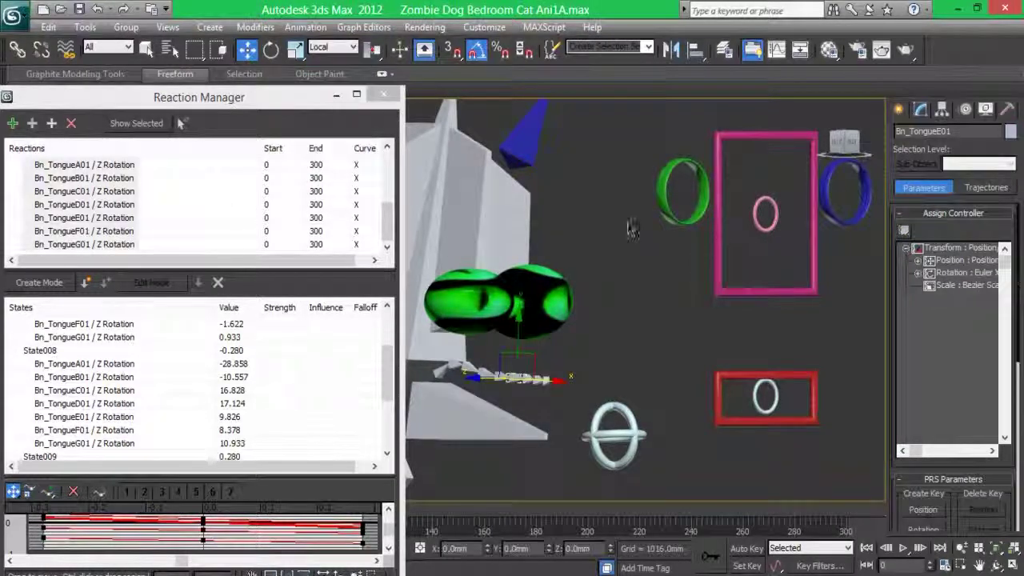
left_click(13, 122)
left_click(766, 228)
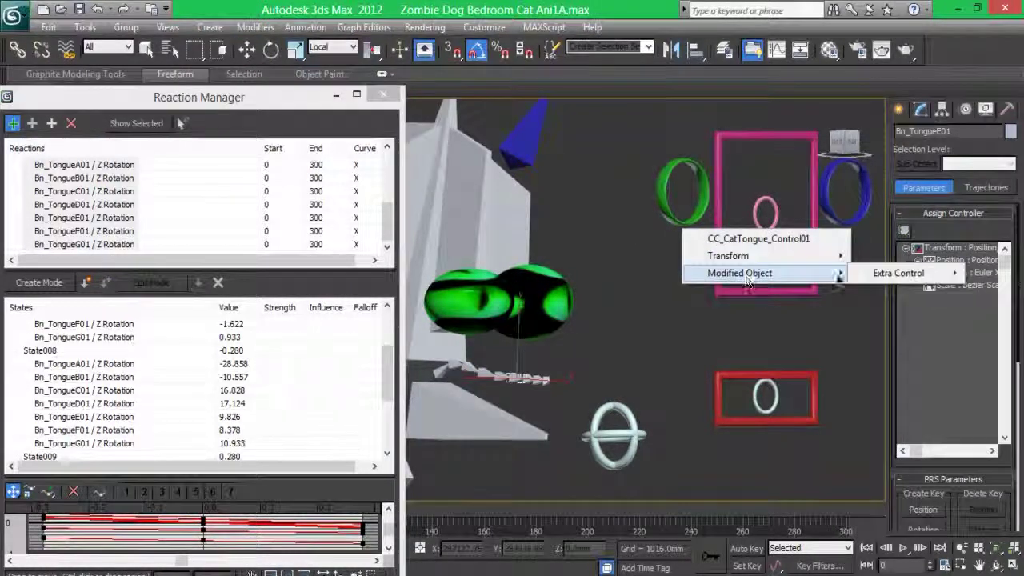
left_click(888, 273)
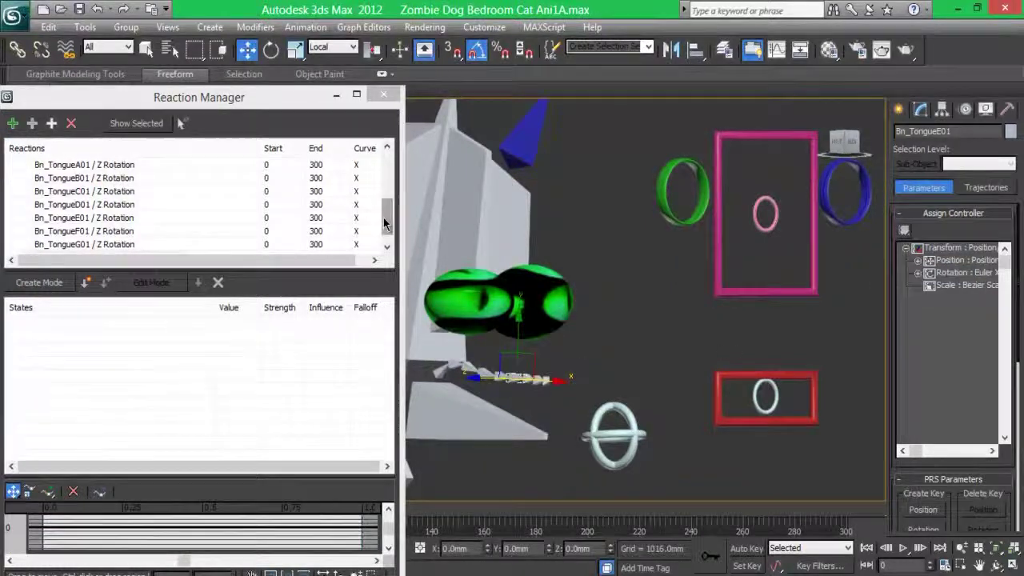
- Add X Position of Bn_TongueF01, Bn_TongueG01 and Be_TongueEnd01 as driven by Tongue Stretch
left_click(32, 122)
left_click(460, 381)
mouse_move(616, 388)
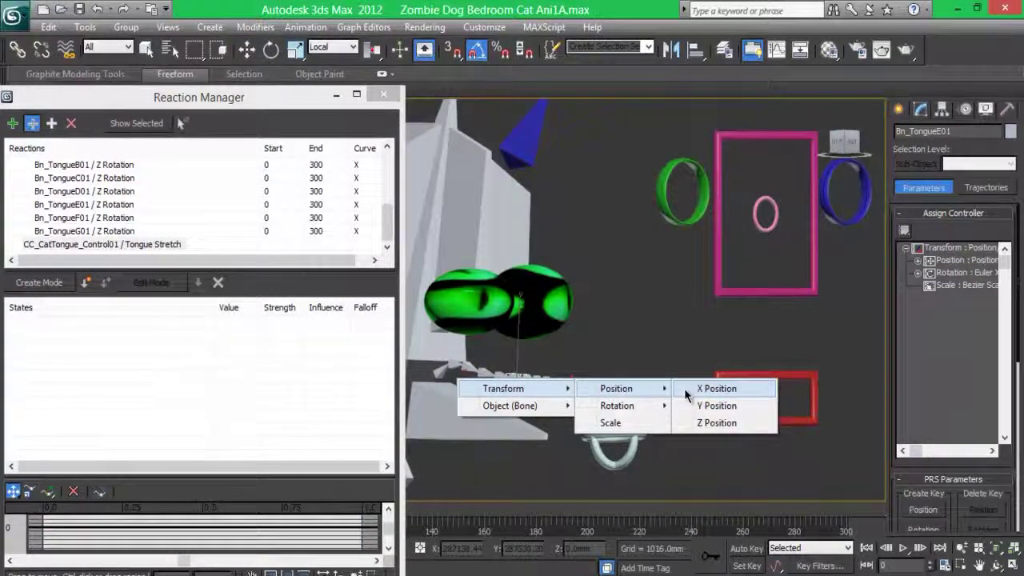
right_click(644, 364)
left_click(647, 345)
left_click(468, 387)
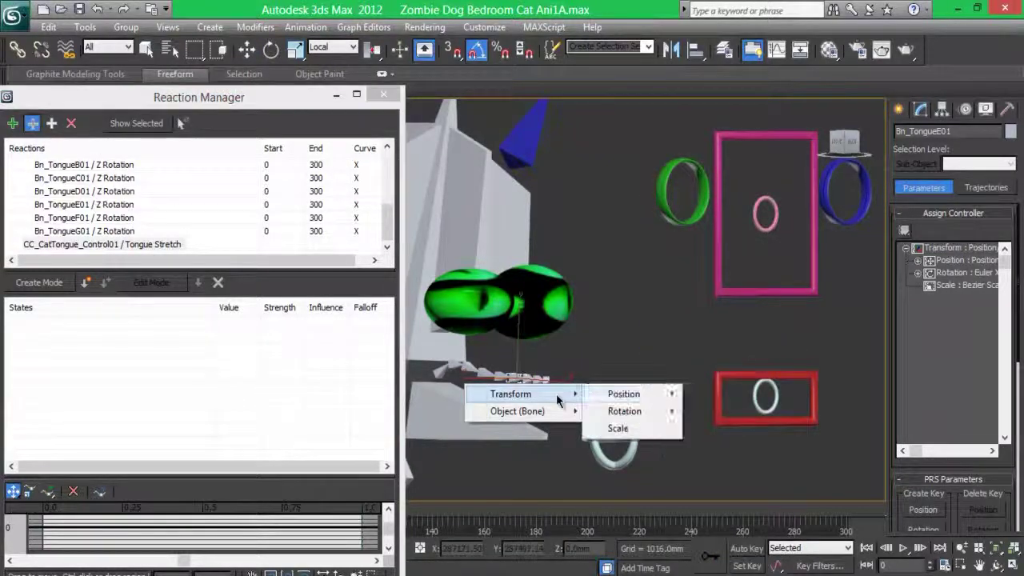
left_click(712, 394)
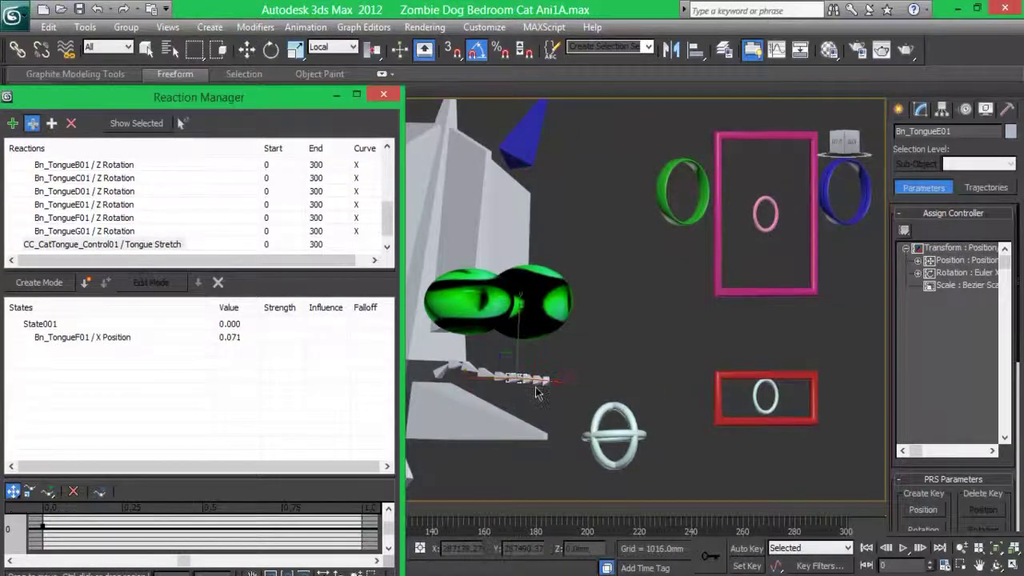
left_click(476, 381)
left_click(725, 393)
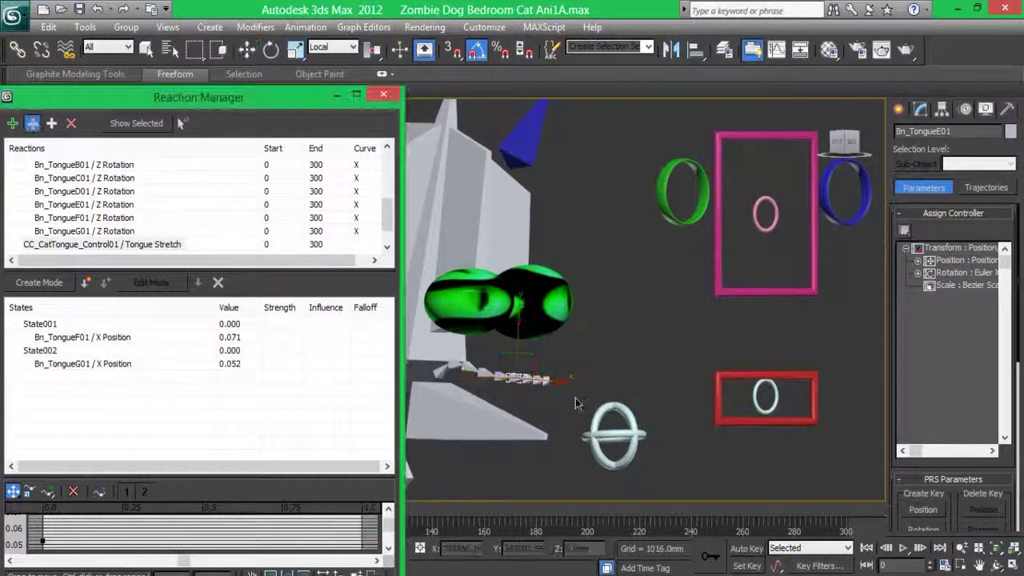
left_click(489, 377)
left_click(724, 391)
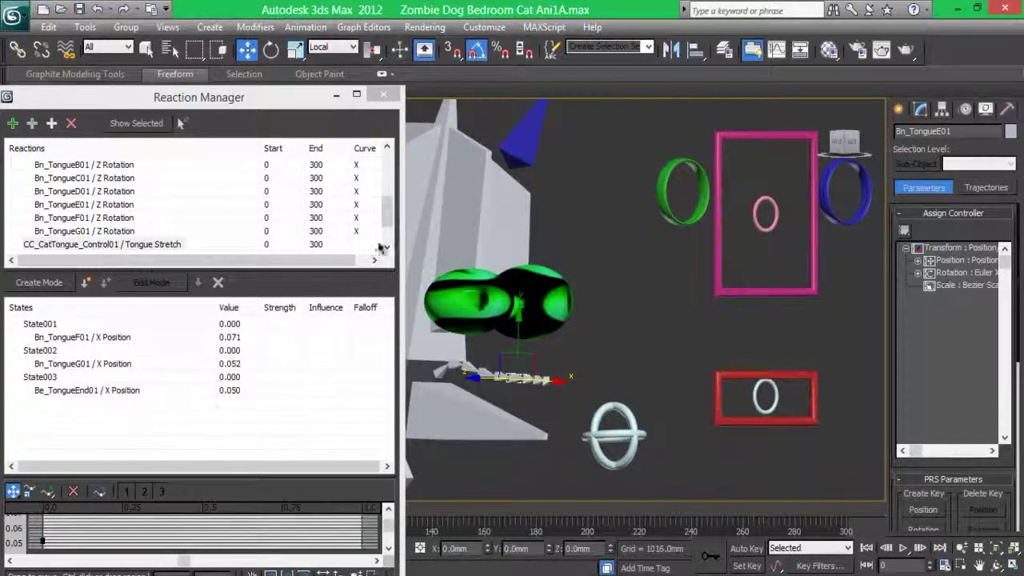
- Merge the three X Position reactions into State001 and delete State002 and State003
scroll(381, 249, "down", 1)
left_click(109, 231)
left_click(86, 244)
left_click(40, 323)
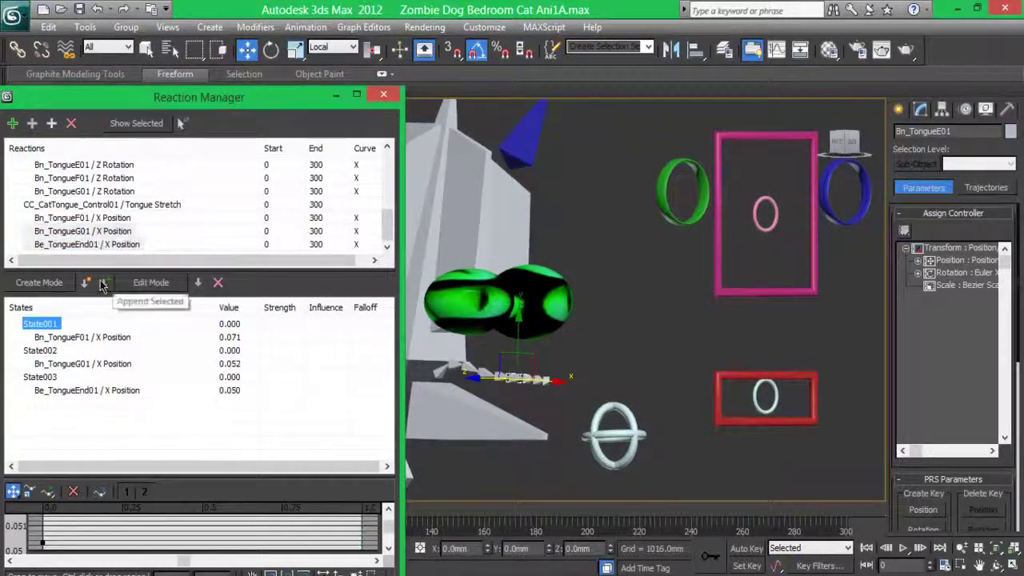
left_click(103, 283)
left_click(218, 283)
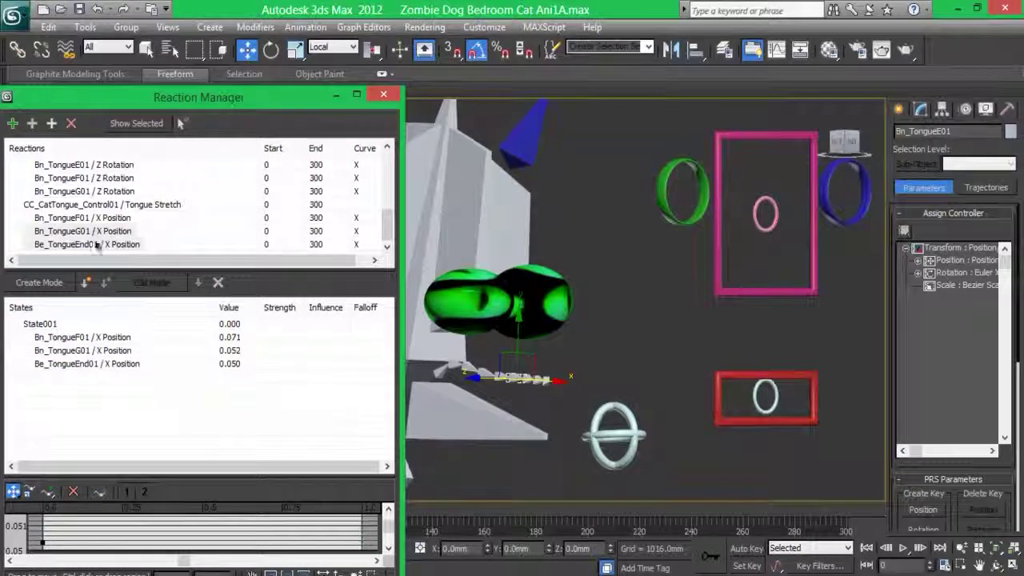
left_click(84, 218)
left_click(92, 244, "shift")
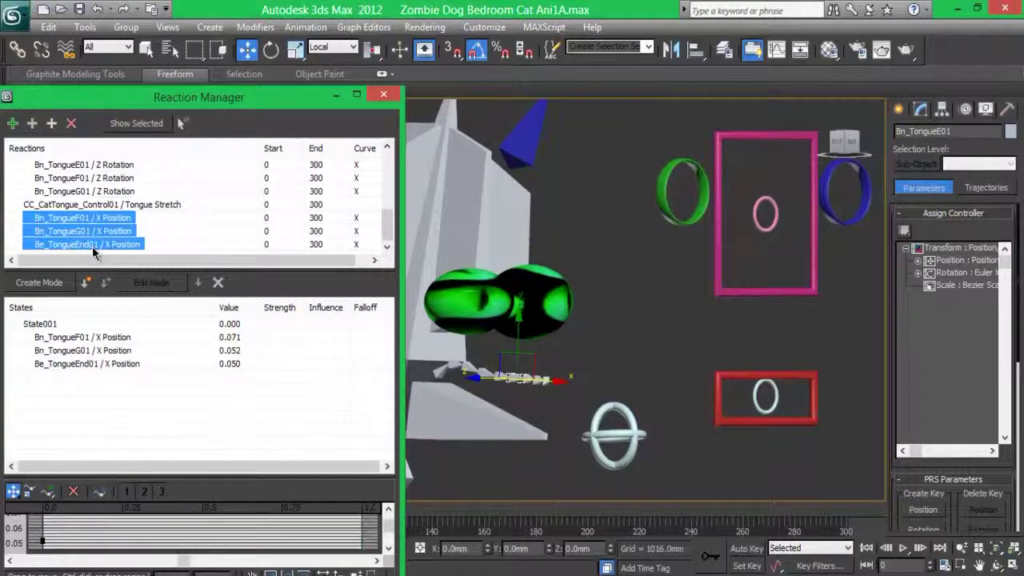
- Set the tongue control's Tongue Stretch to 100
left_click(764, 224)
left_click(920, 109)
type("100")
key("Return")
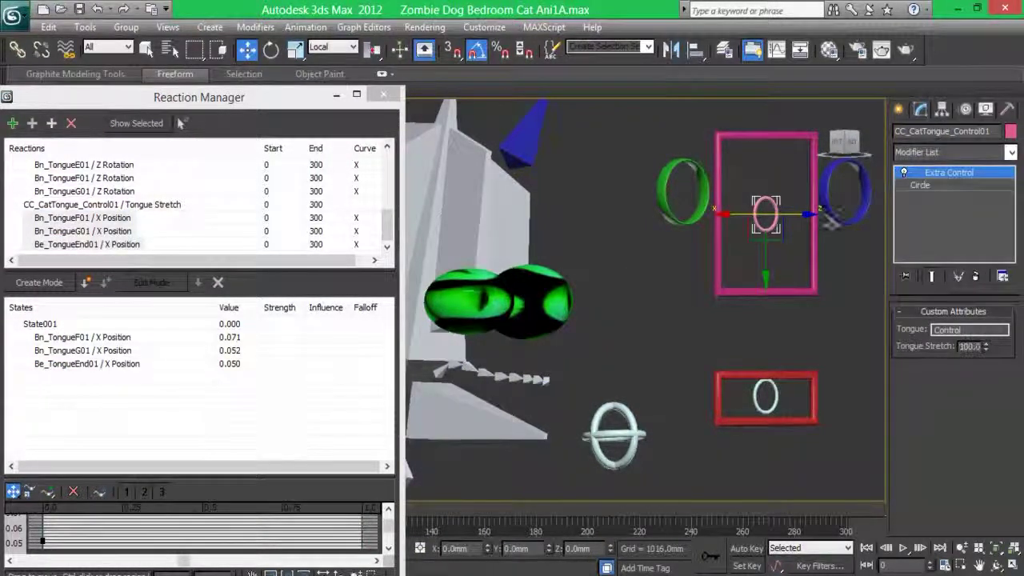
- Push the tongue bones forward and record the stretched tongue as State004 at 100
left_click(53, 285)
left_click_drag(528, 390, 592, 385)
left_click(545, 384)
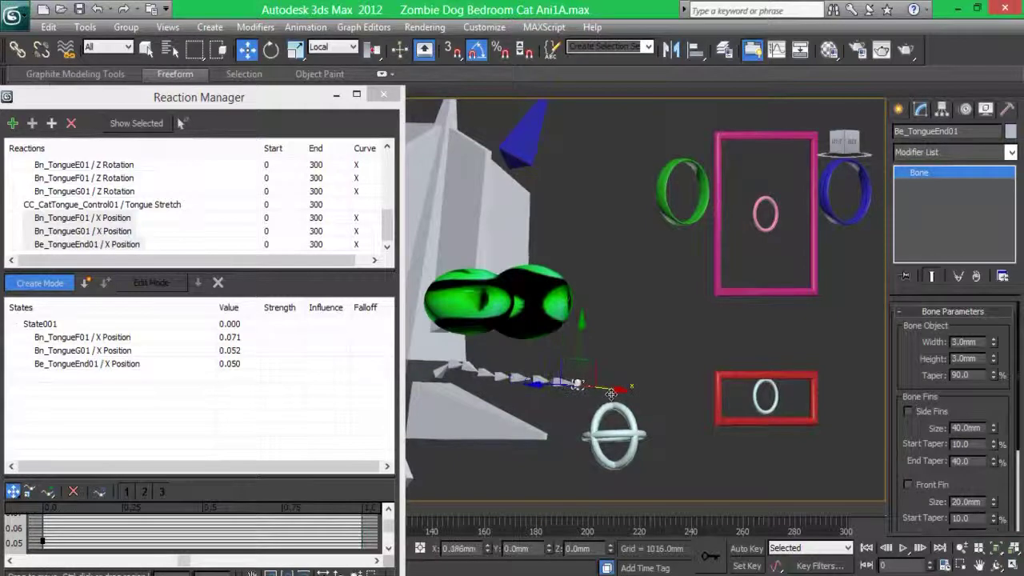
left_click_drag(611, 389, 592, 387)
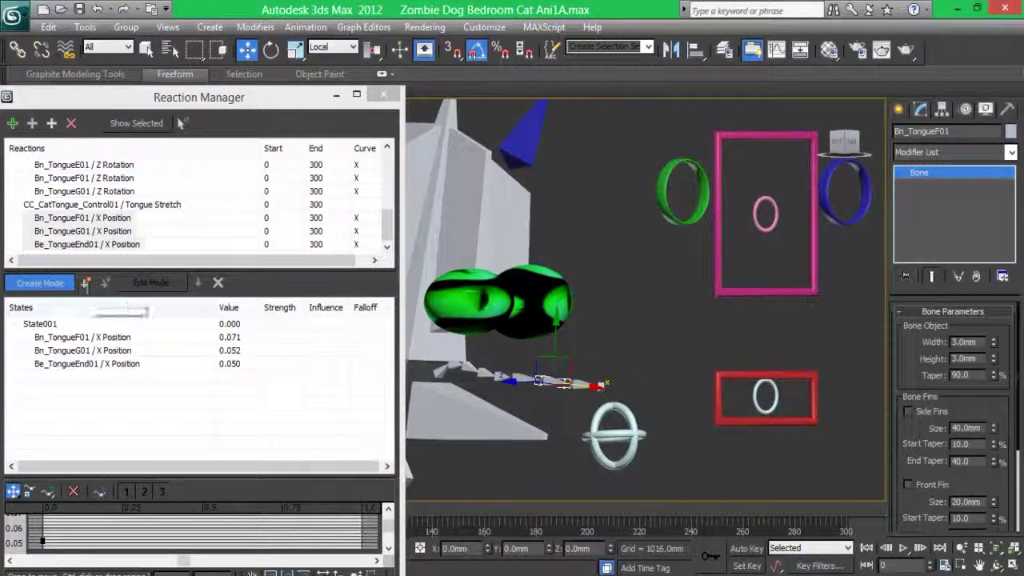
left_click(85, 283)
left_click(59, 286)
- Set Tongue Stretch back to 0 and close the Reaction Manager
left_click(768, 218)
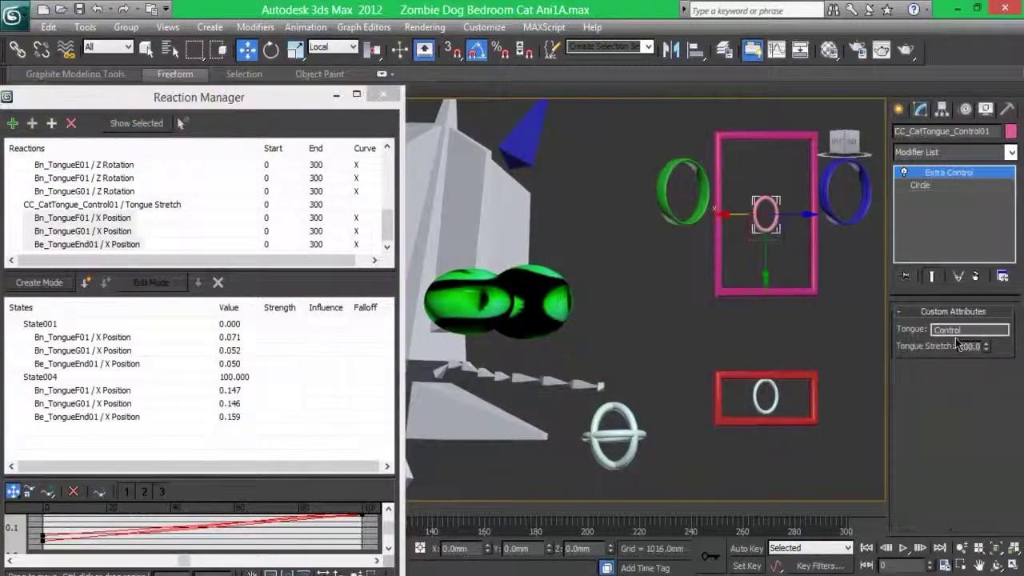
left_click_drag(986, 346, 985, 356)
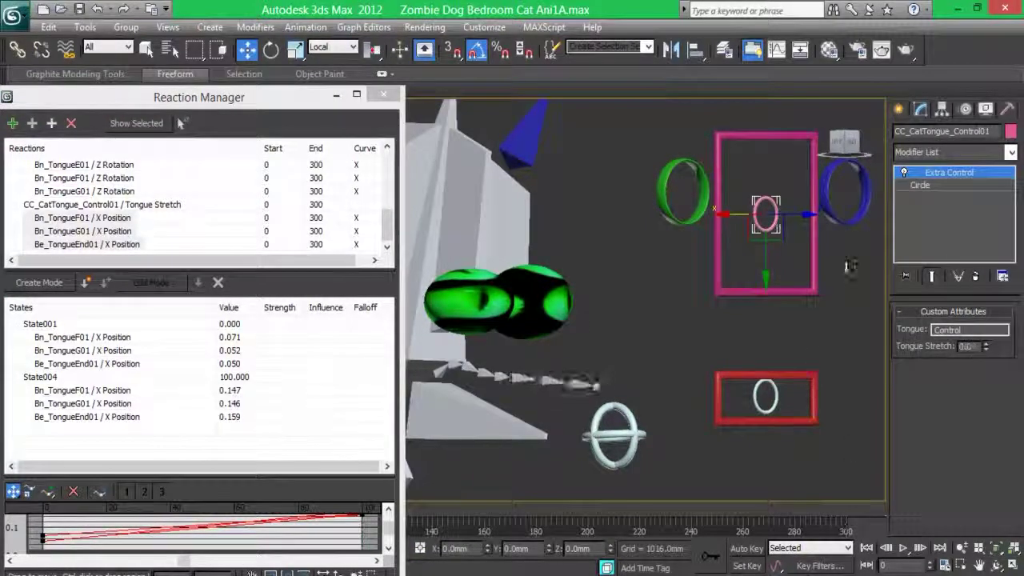
left_click(383, 94)
- Switch to view coordinates and unhide the Cat_Tongue mesh in the Layer Manager
left_click(330, 61)
left_click(724, 49)
left_click(624, 259)
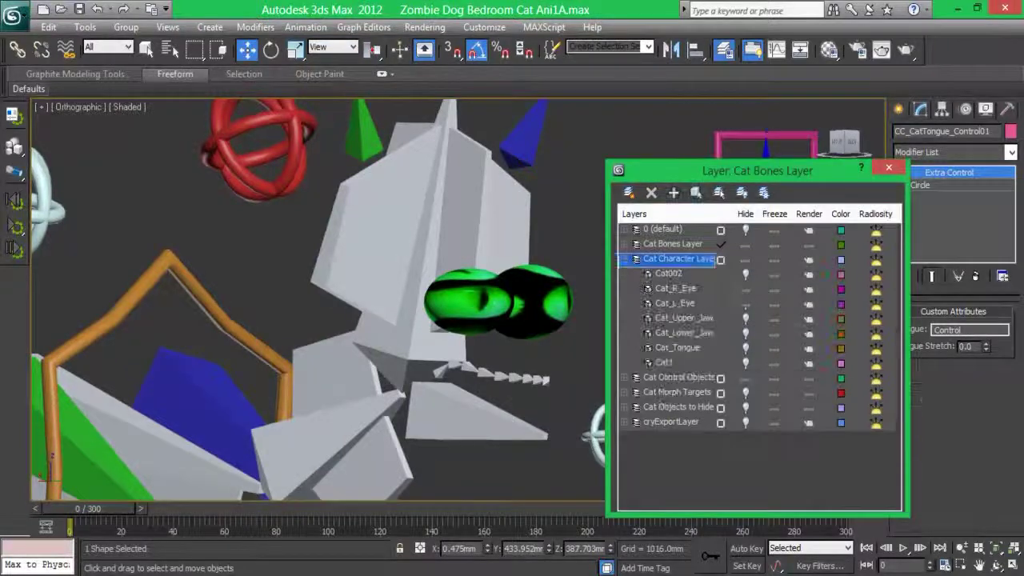
left_click(745, 349)
left_click(745, 245)
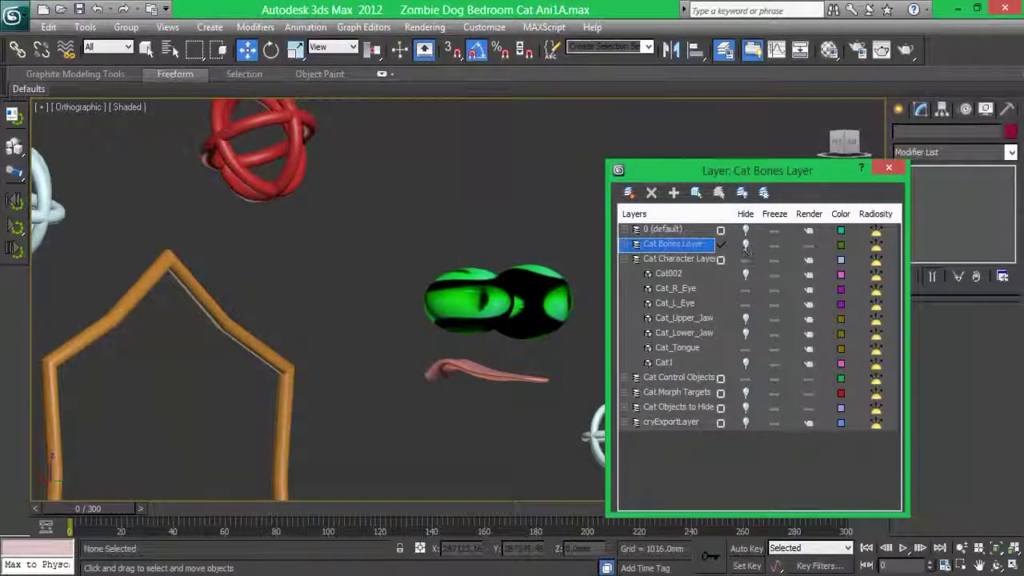
left_click(746, 245)
left_click_drag(720, 170, 360, 143)
- Make layer 0 (default) current and move the tongue control to test the tongue bending
left_click(788, 238)
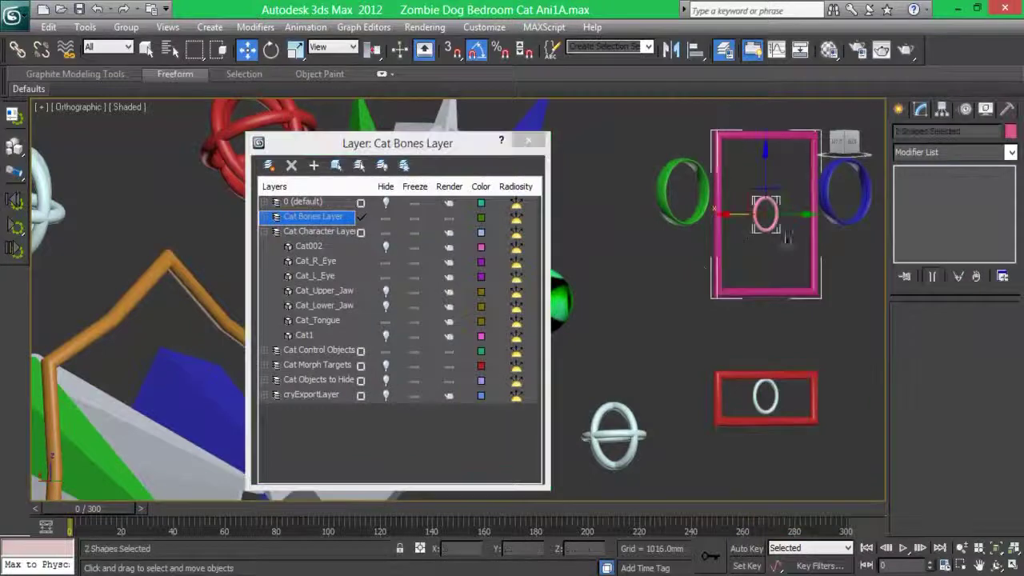
left_click(756, 410, "ctrl")
left_click(318, 350)
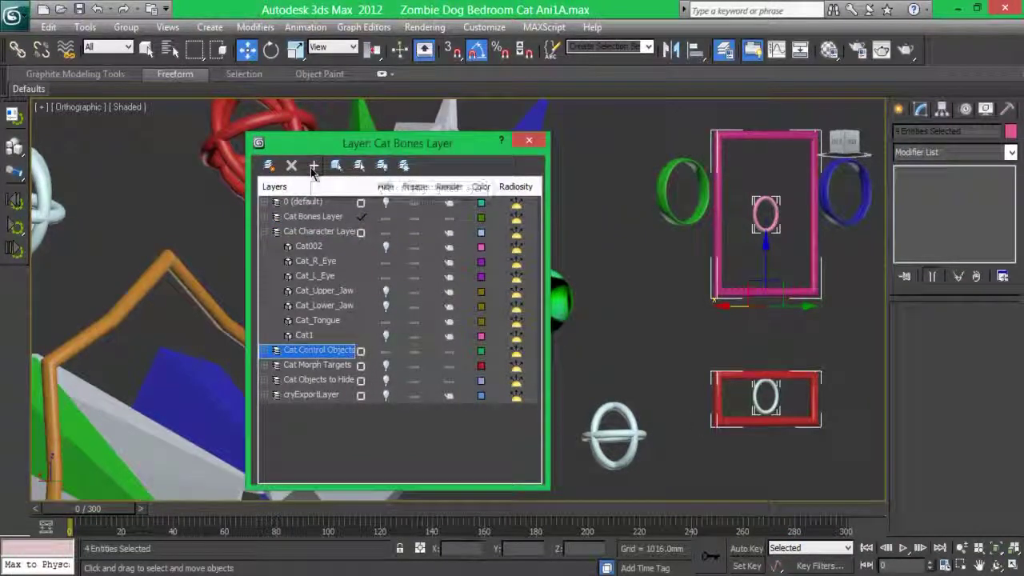
left_click_drag(400, 143, 225, 137)
left_click(187, 196)
left_click(95, 230)
mouse_move(766, 212)
left_mouse_down()
mouse_move(766, 240)
mouse_move(736, 185)
left_mouse_up()
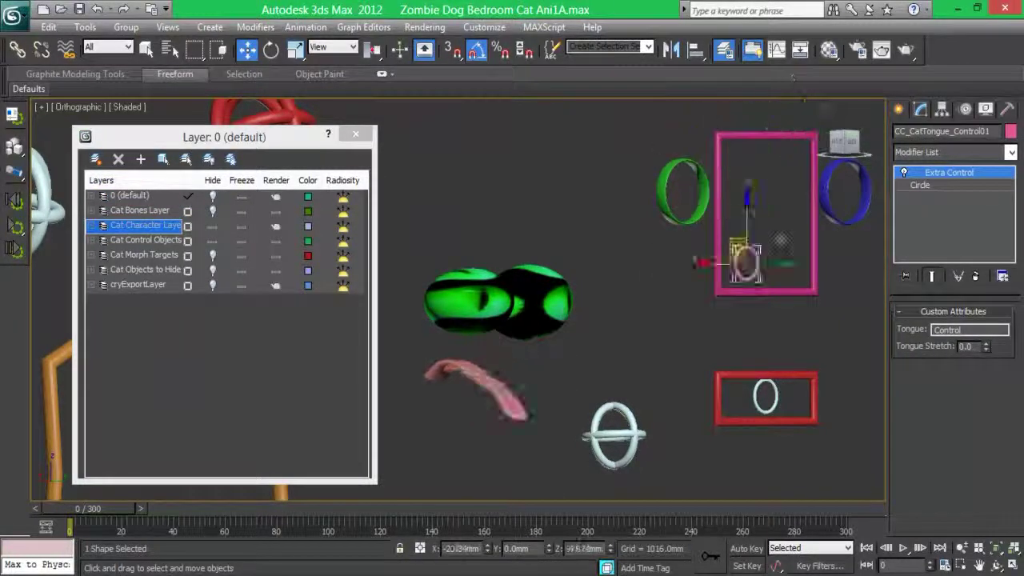
right_click(588, 192)
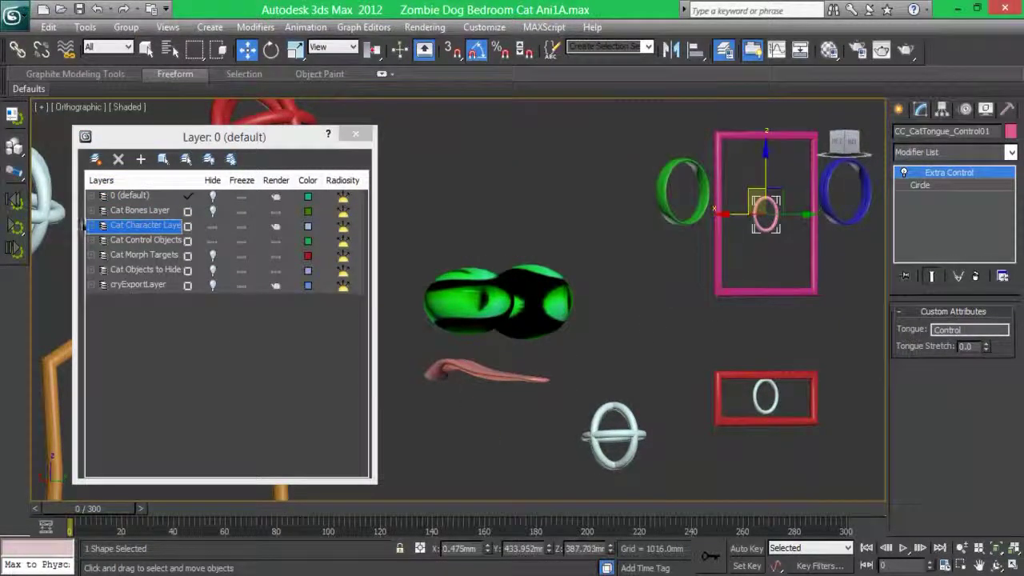
- Unhide the Cat1 body mesh, close the Layer Manager and select the smile control
left_click(91, 225)
left_click(212, 329)
left_click(354, 136)
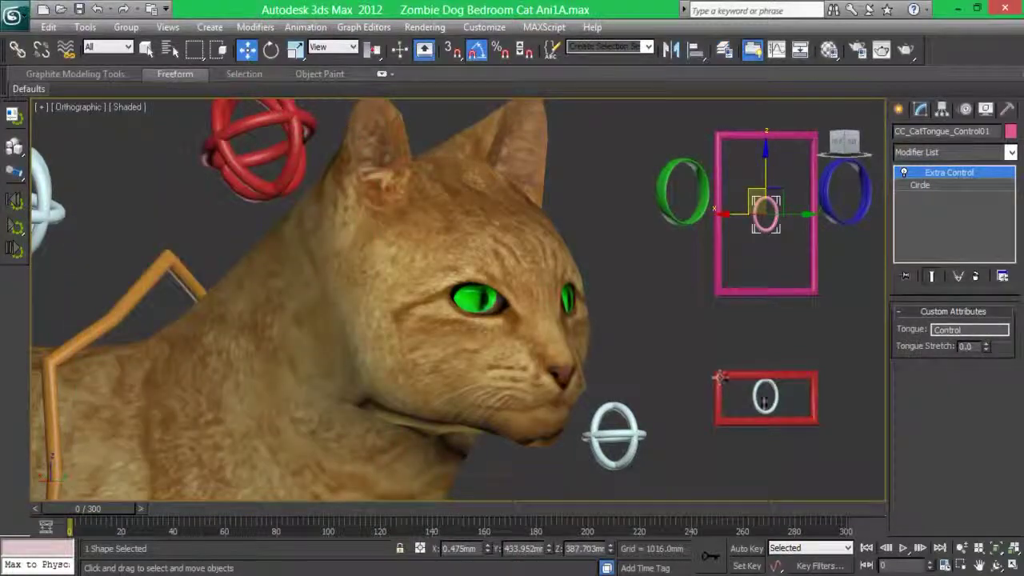
left_click(765, 397)
- In Reaction Manager, make the smile control's Meow attribute drive Cat1's Mrp_Meow01 morph
left_click(306, 26)
left_click(407, 325)
left_click_drag(480, 48, 281, 112)
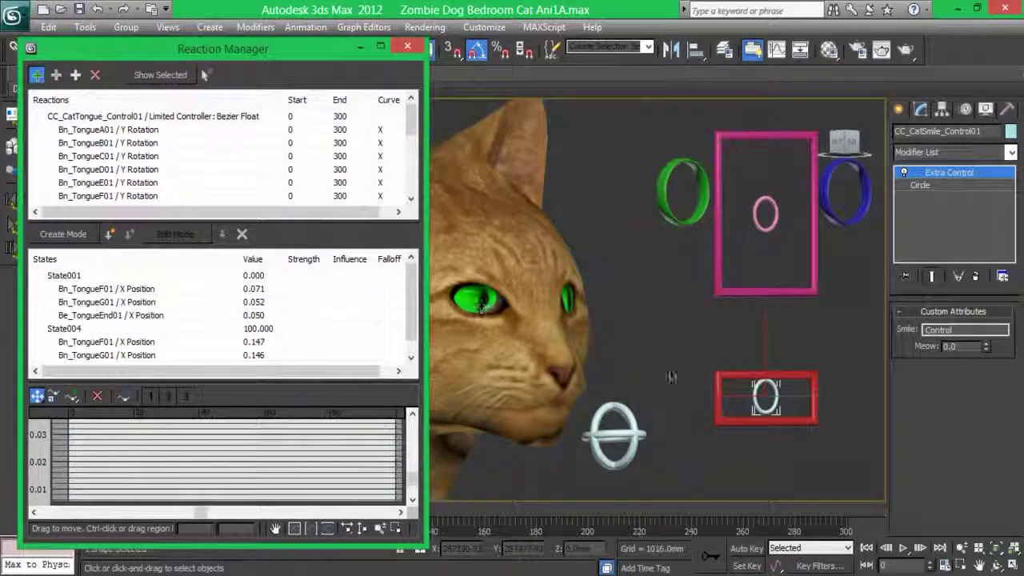
left_click(766, 400)
left_click(864, 448)
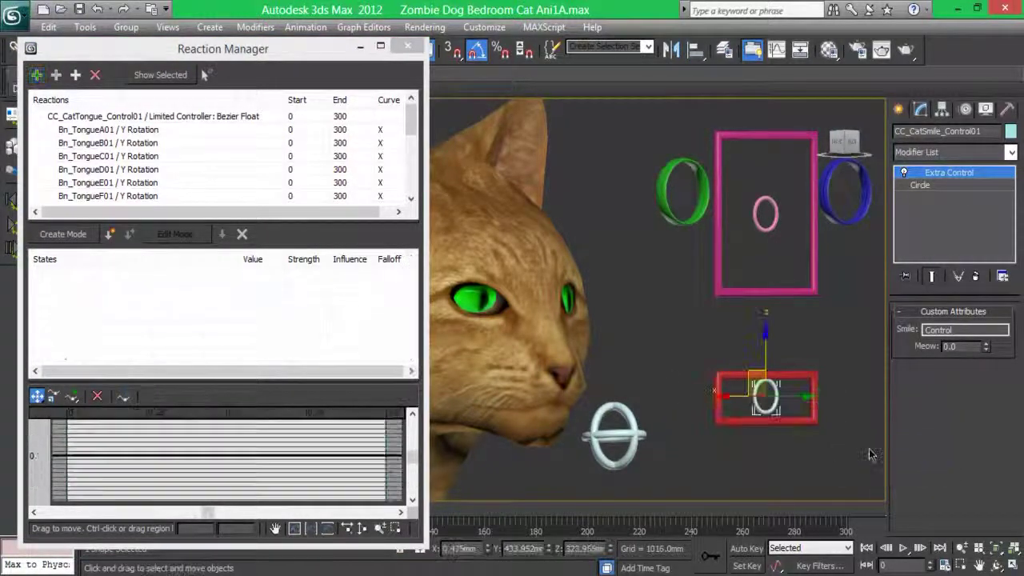
left_click(56, 74)
left_click(765, 398)
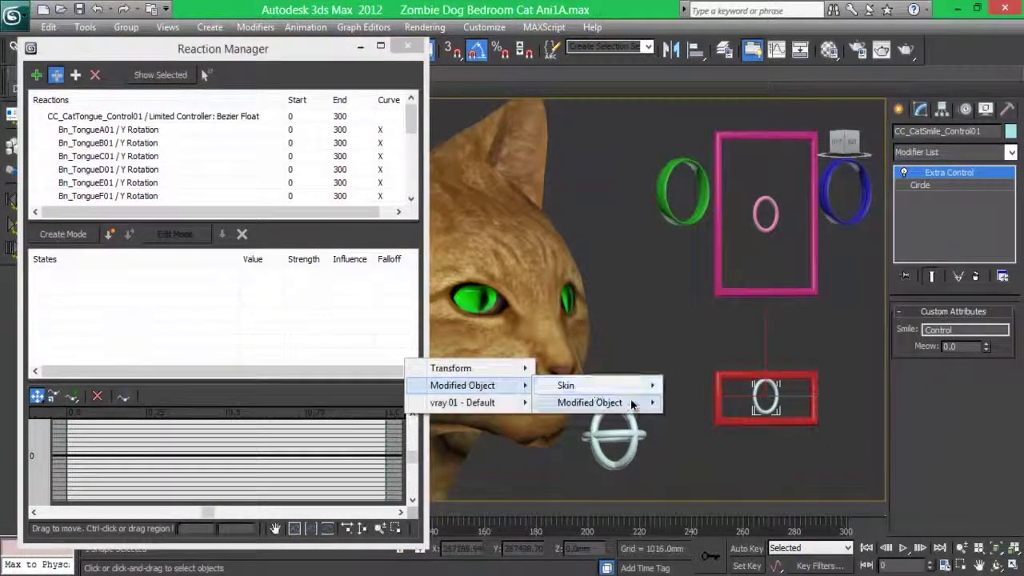
left_click(872, 437)
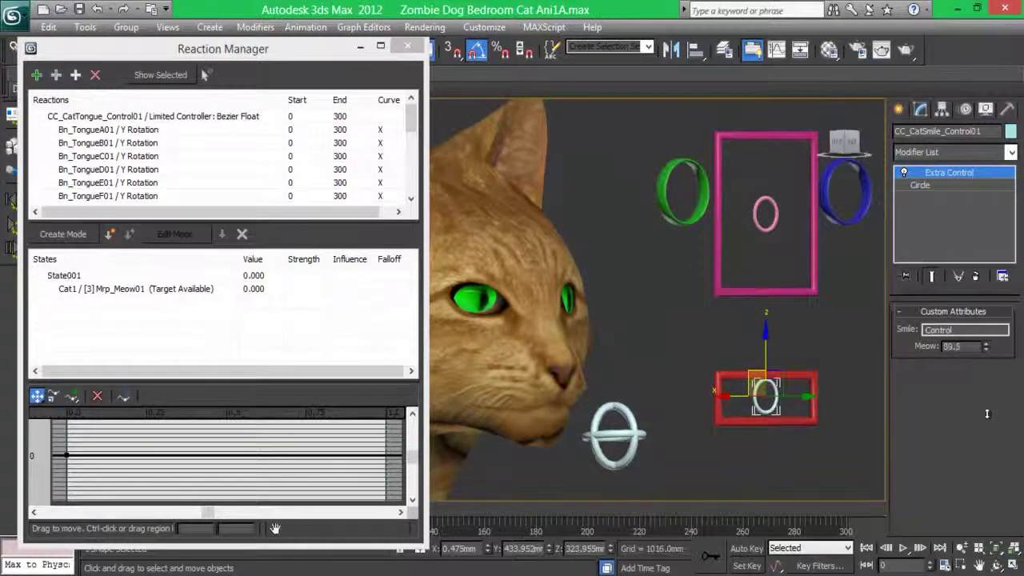
- Record State002 with Mrp_Meow01 at 100, opening the cat's mouth
left_click(64, 234)
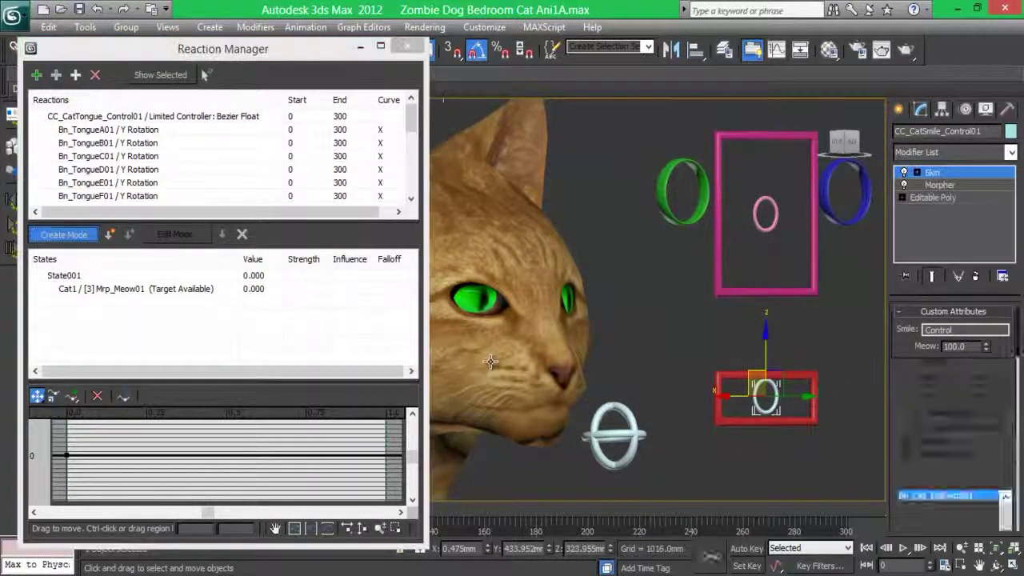
left_click(940, 185)
left_click_drag(1008, 441, 592, 564)
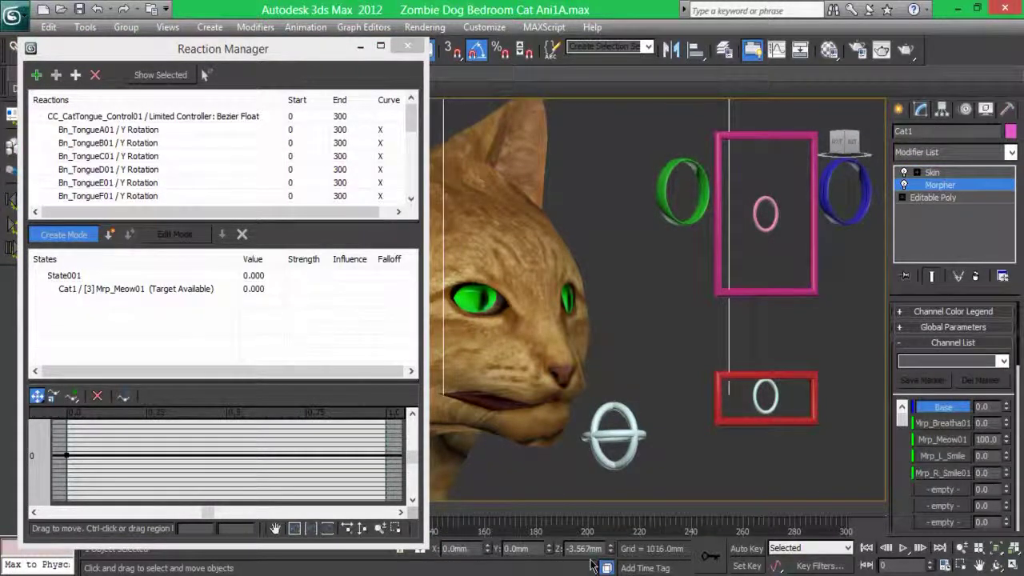
left_click(110, 234)
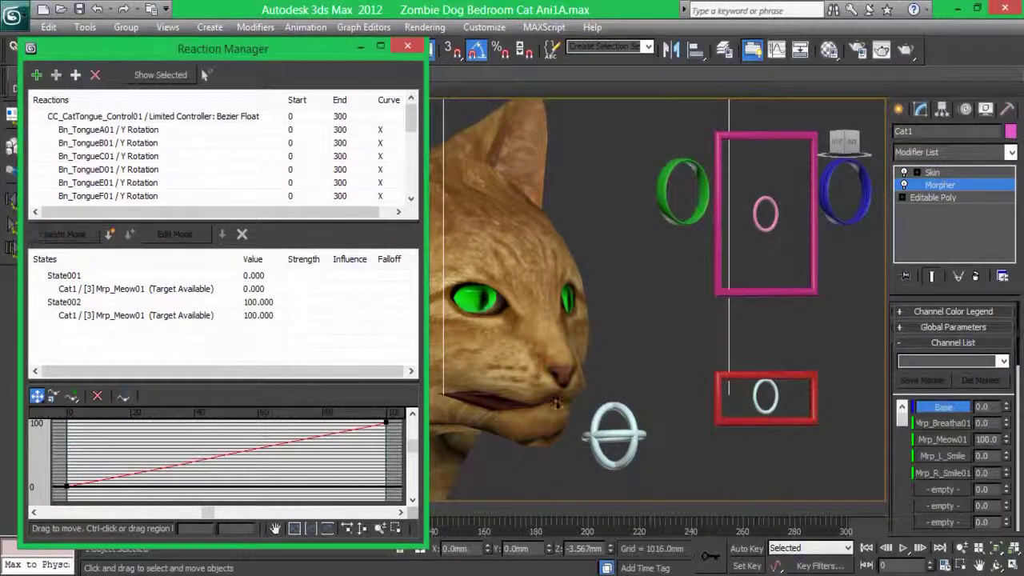
left_click(767, 411)
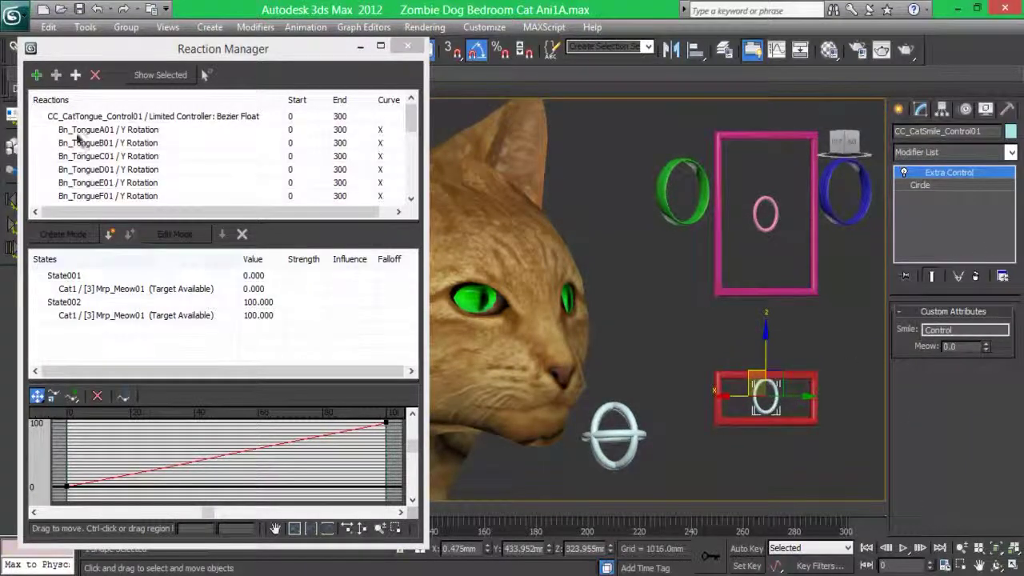
left_click(37, 75)
left_click(757, 405)
mouse_move(723, 433)
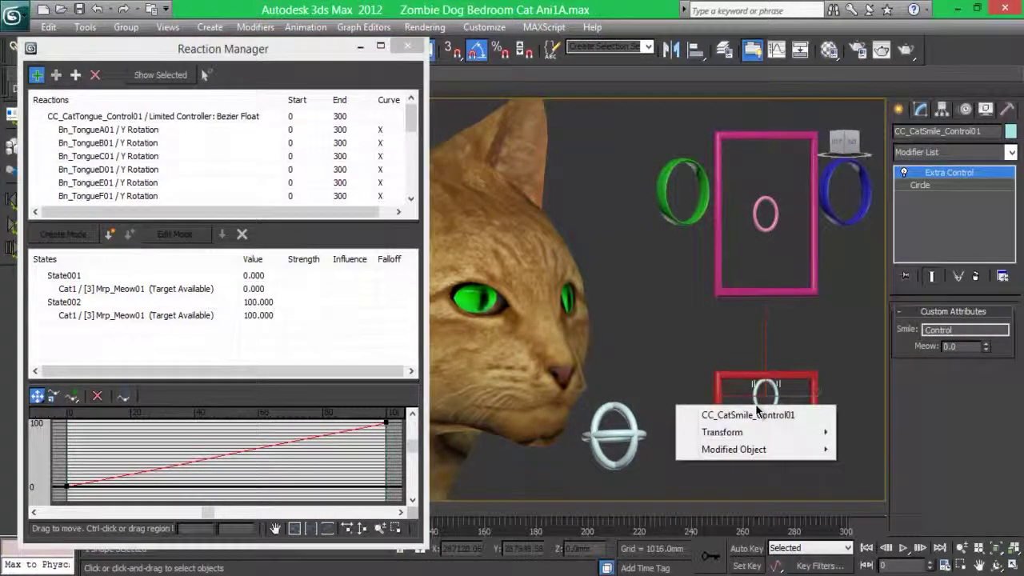
- Add Mrp_L_Smile and Mrp_R_Smile01 morph channels as driven by the smile control
left_click(791, 453)
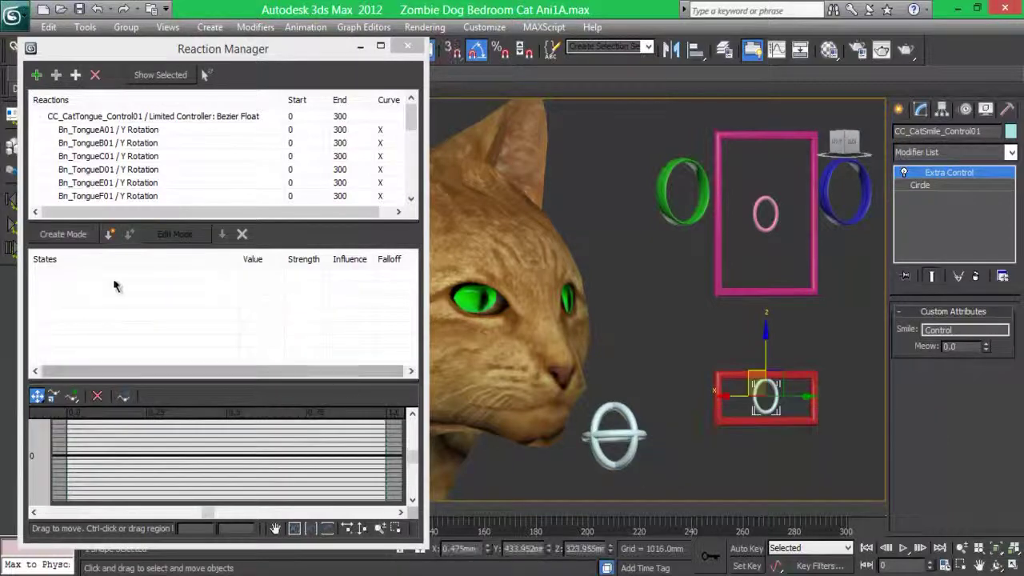
left_click(56, 75)
left_click(465, 349)
mouse_move(458, 377)
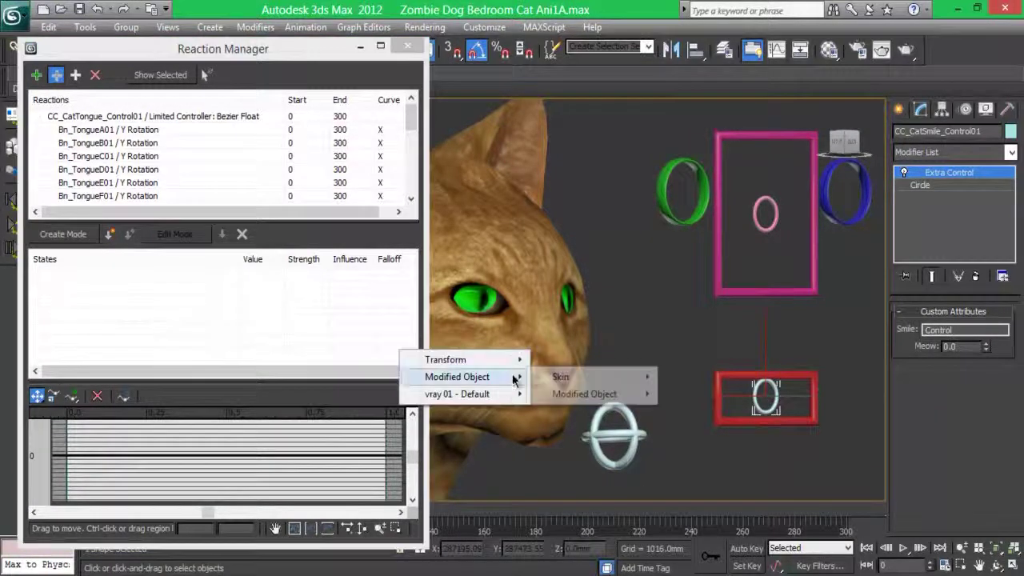
left_click(866, 452)
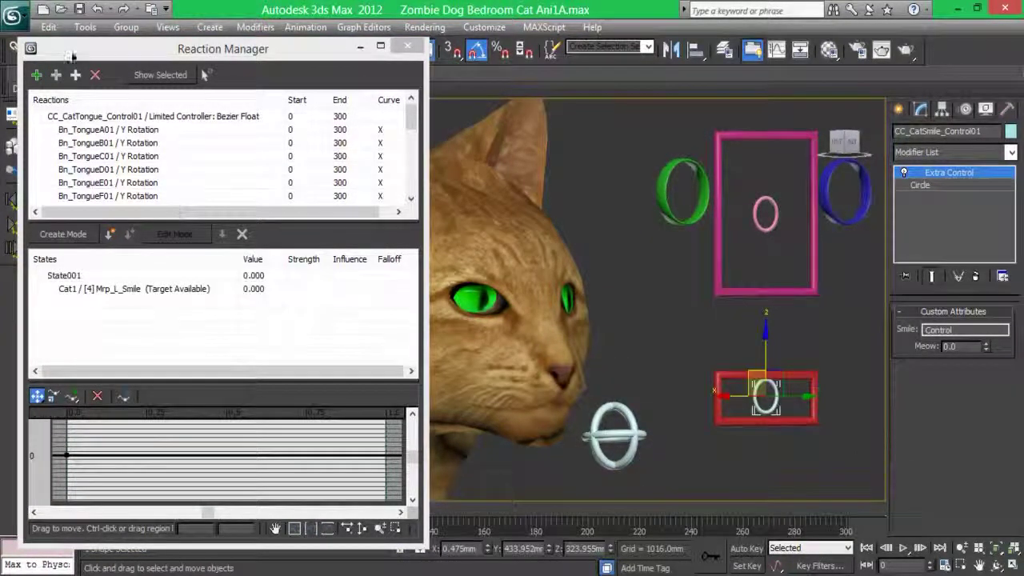
left_click(56, 75)
left_click(458, 349)
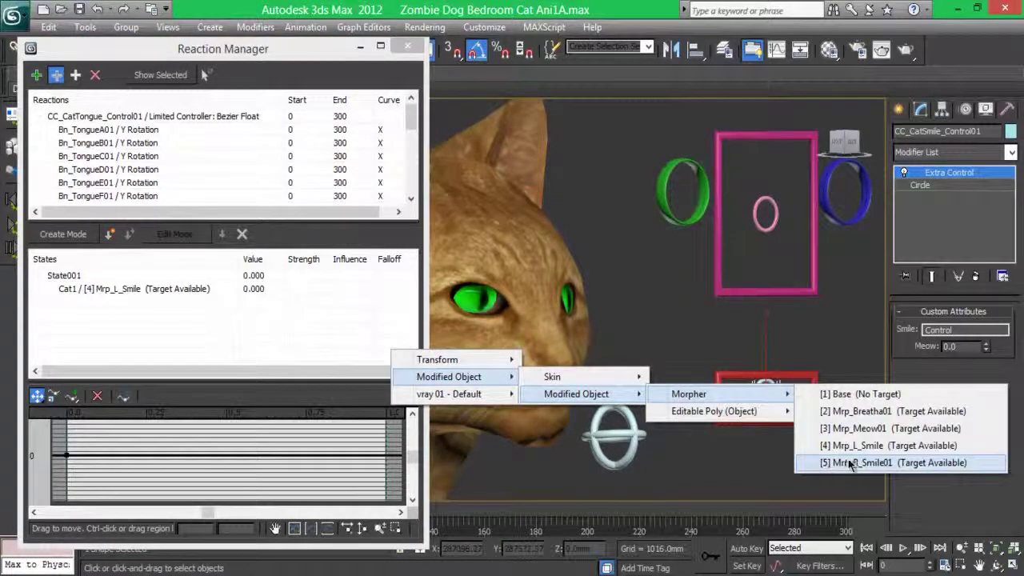
mouse_move(689, 393)
left_click(840, 527)
- Delete the extra State002 from the Mrp_R_Smile01 reaction
left_click(171, 197)
left_click(64, 275)
left_click(128, 234)
left_click(64, 316)
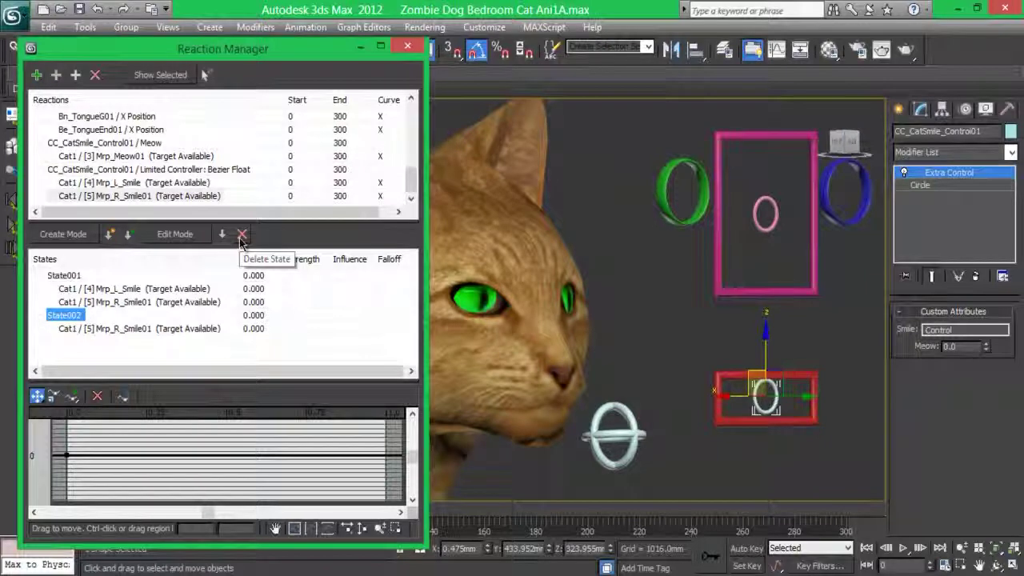
left_click(242, 234)
left_click(197, 187)
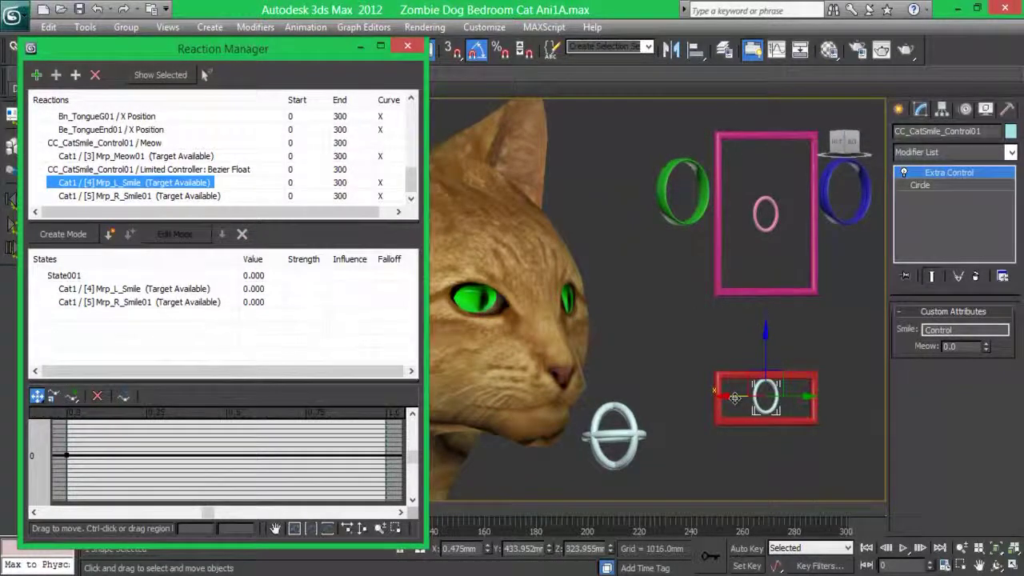
- Slide the smile control to the frame's left edge and try a left-smile state
left_click_drag(735, 398, 643, 403)
left_click(88, 237)
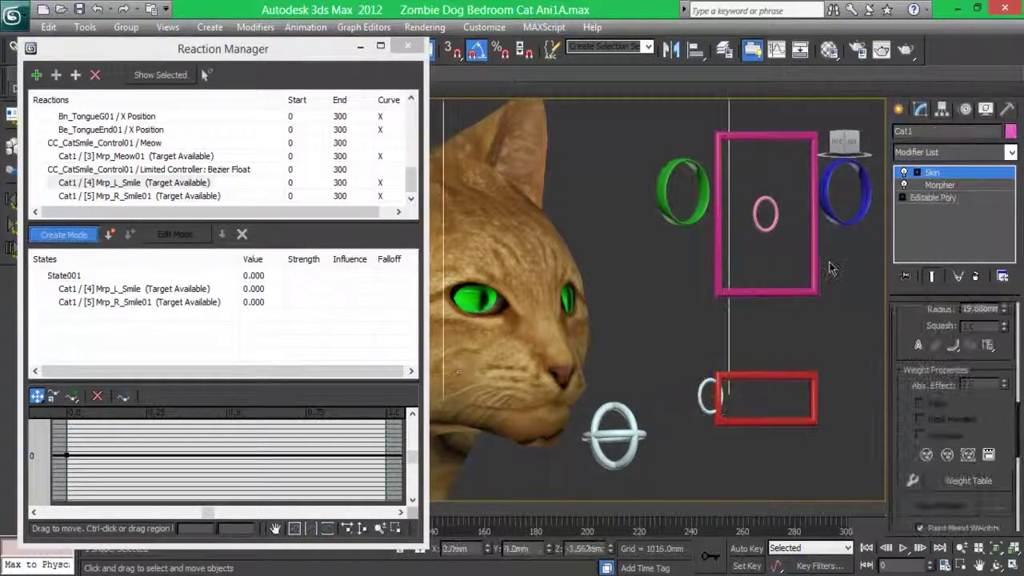
left_click_drag(1006, 456, 1006, 416)
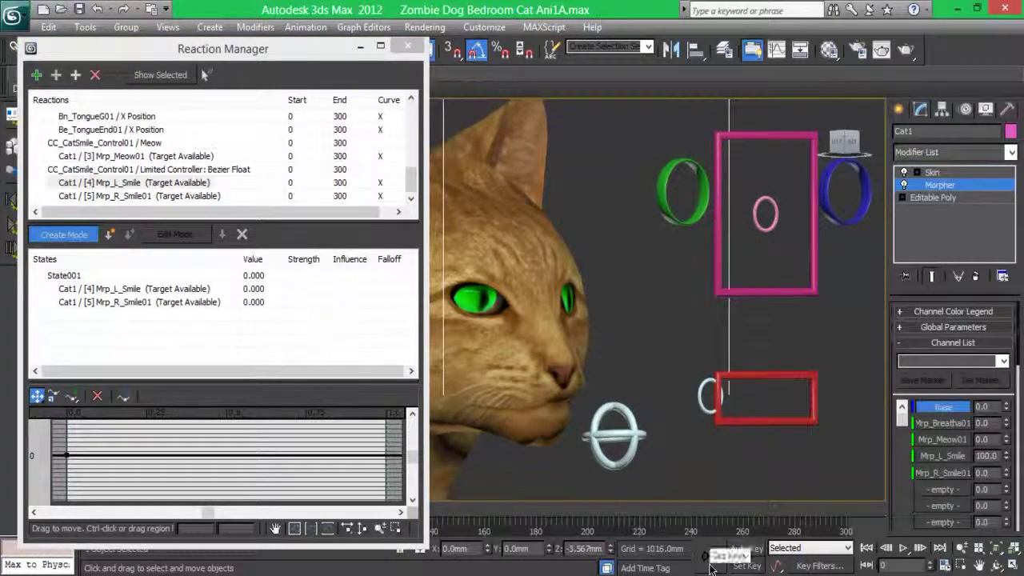
left_click(710, 563)
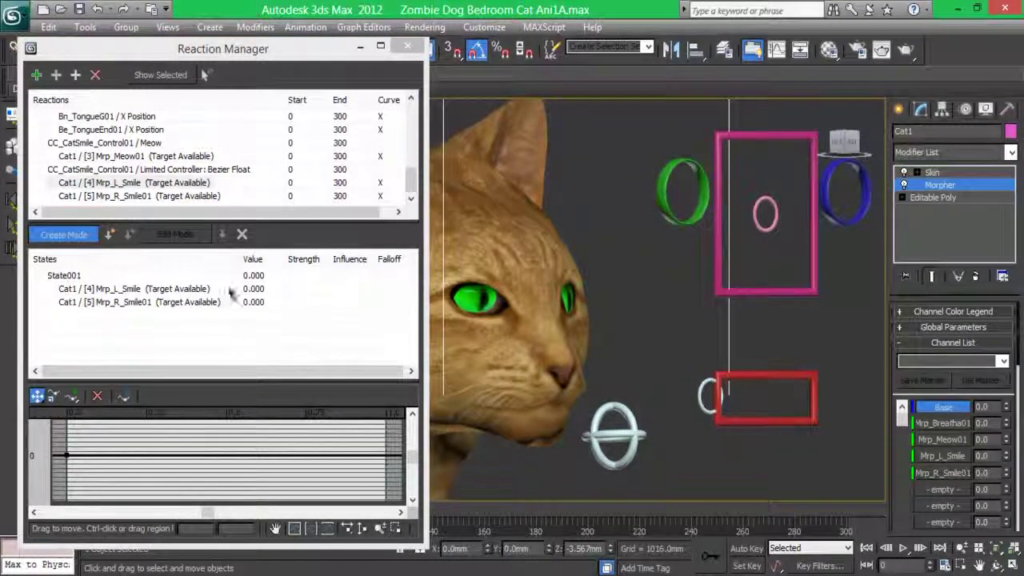
left_click(73, 237)
- Add State003 at 0.280 with Mrp_R_Smile01 at 100, then close the Reaction Manager
left_click(150, 196)
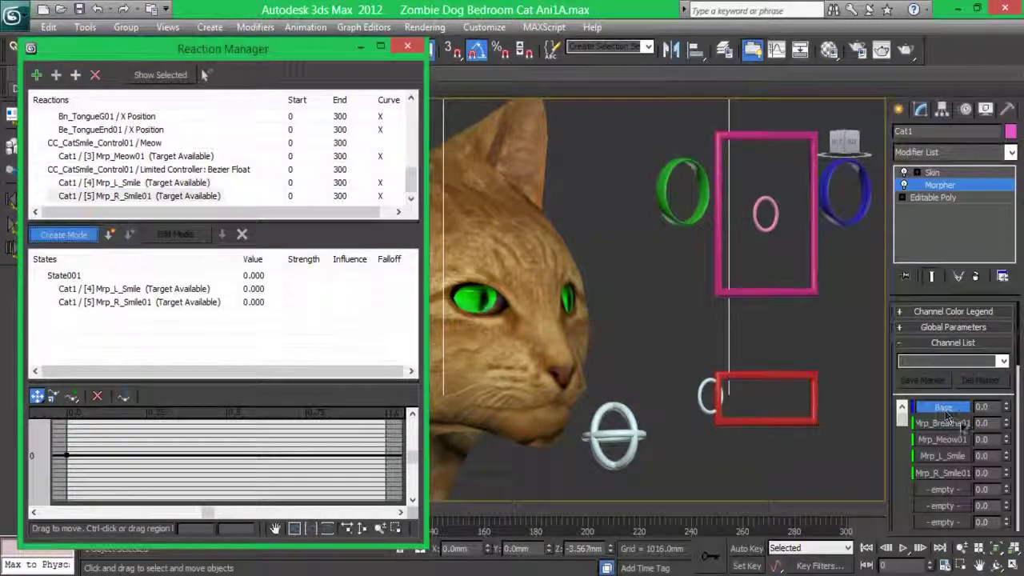
left_click(111, 235)
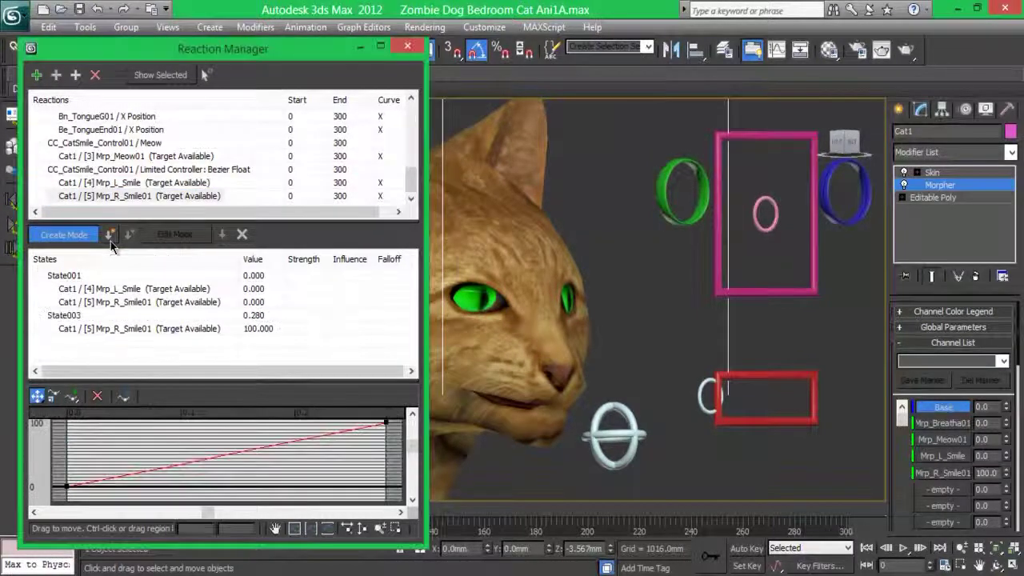
left_click_drag(696, 402, 898, 395)
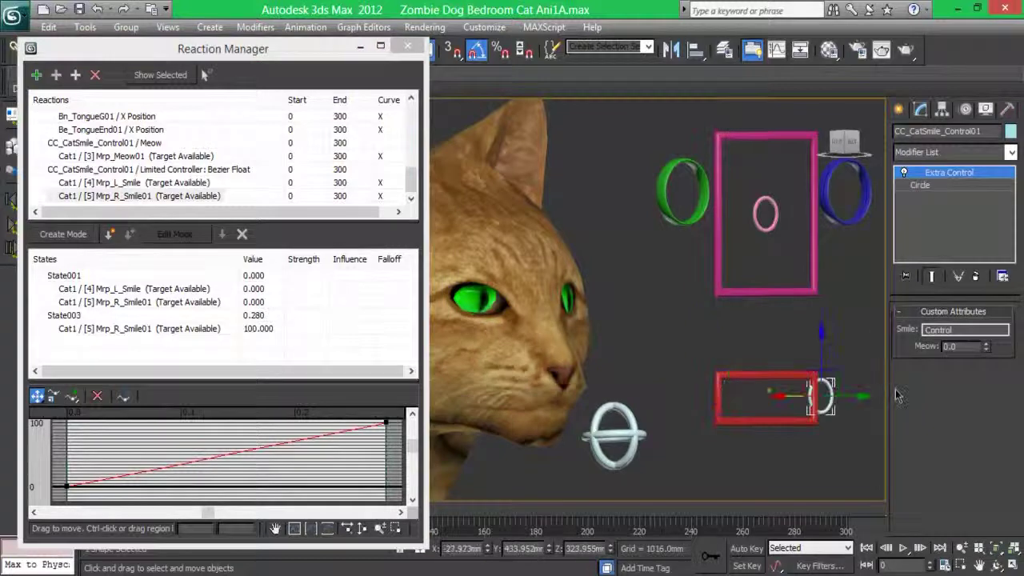
left_click(56, 237)
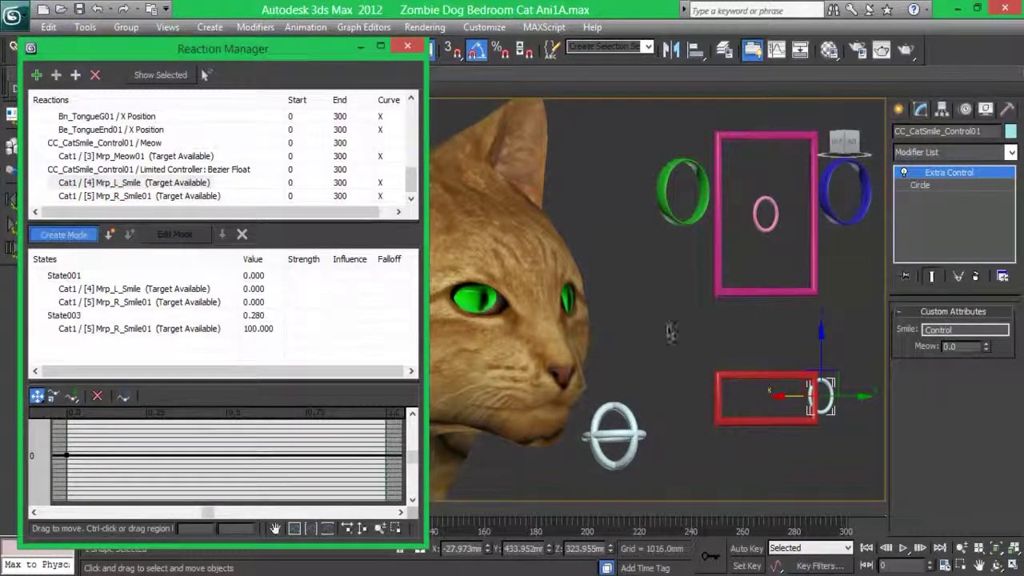
left_click(501, 366)
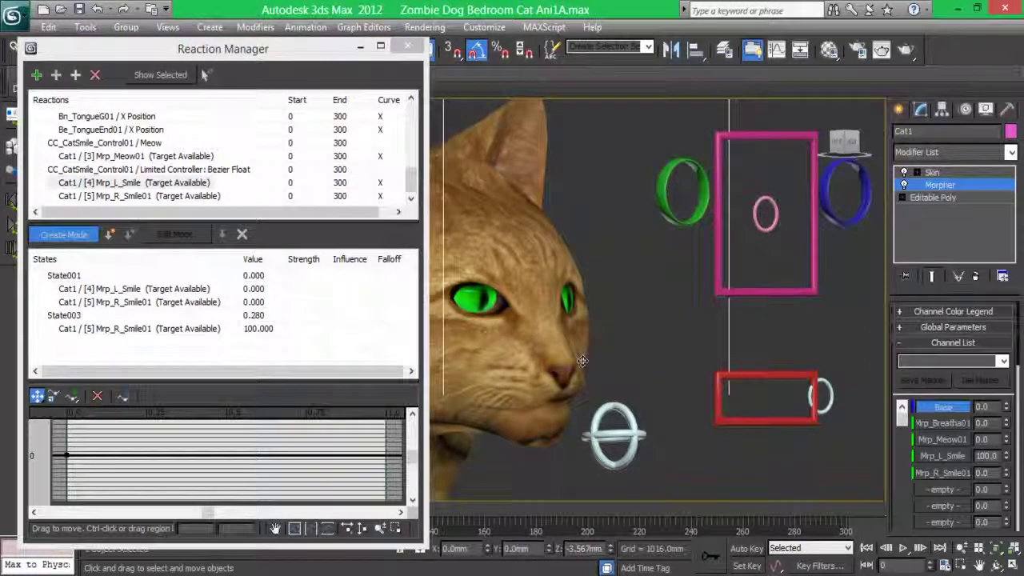
left_click(110, 234)
left_click(407, 46)
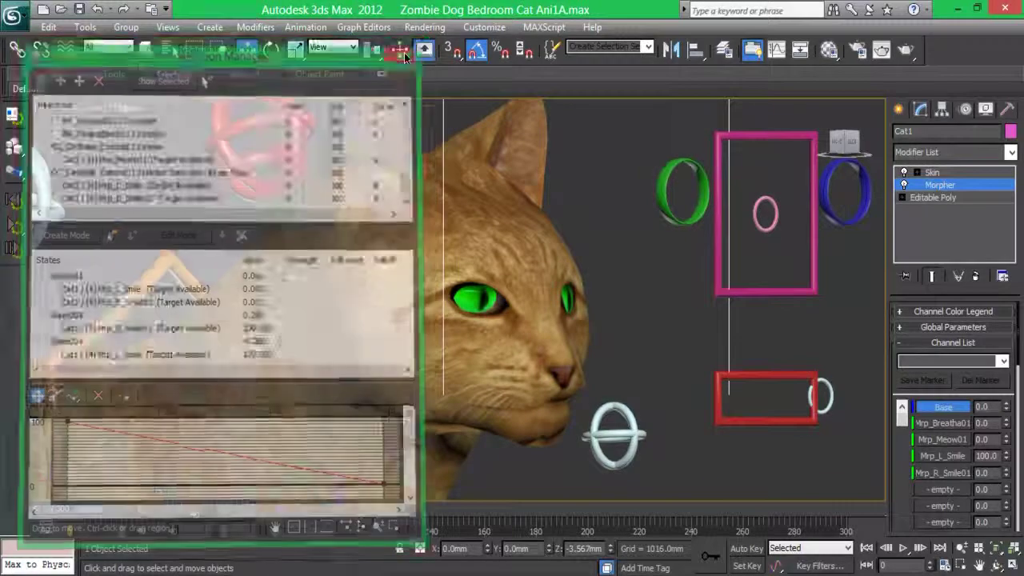
- Test the mouth smile control's reaction by moving it, then cancel the move
left_click(876, 158)
scroll(553, 247, "up", 5)
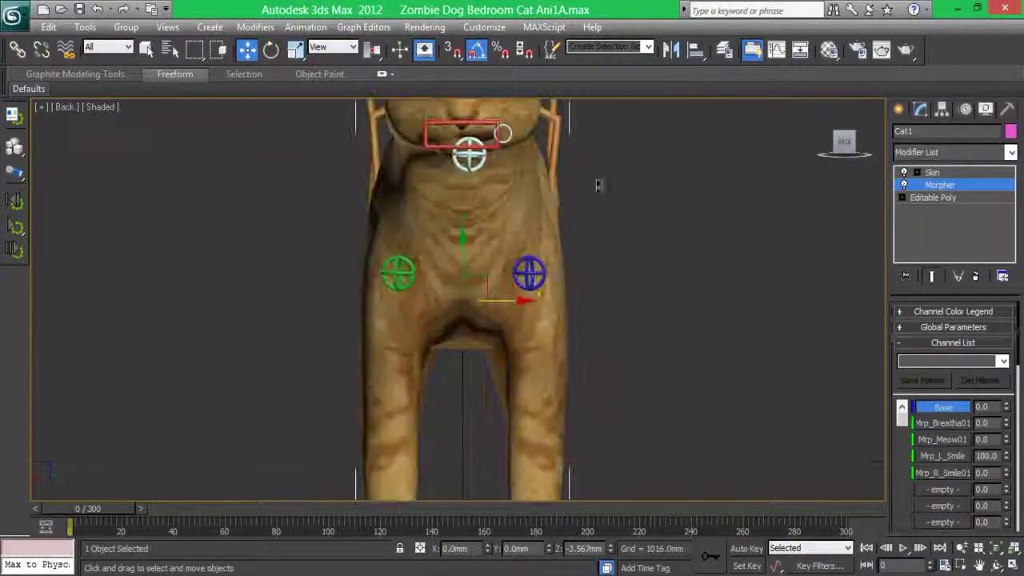
middle_click_drag(600, 183, 647, 494)
left_click(564, 344)
right_click(723, 324)
left_click(676, 288)
left_click_drag(838, 154, 808, 156)
left_click_drag(505, 346, 684, 319)
right_click(684, 318)
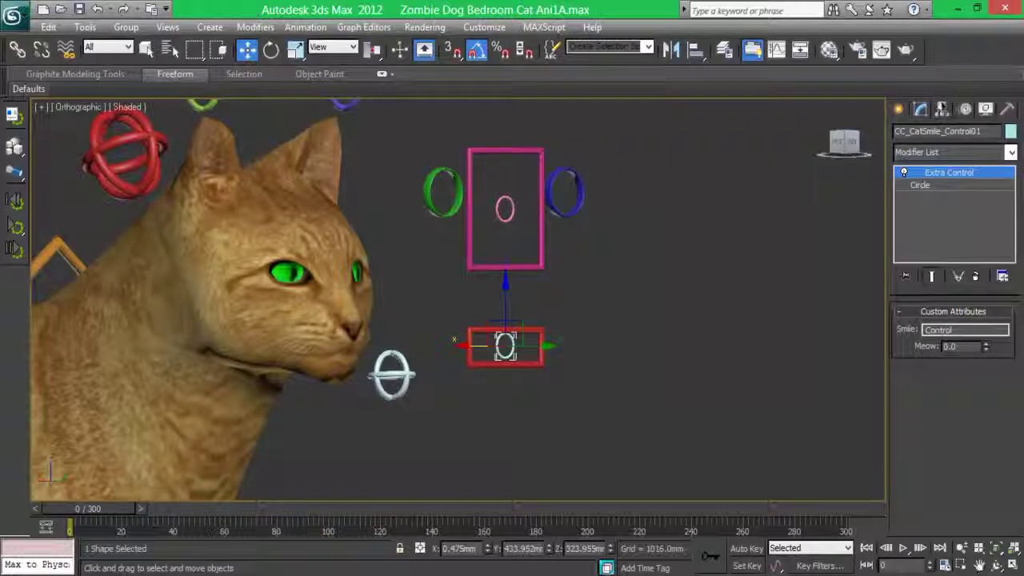
- Rotate the CC_Cat_Jaw01 control ring to open the cat's mouth
left_click(400, 356)
key("e")
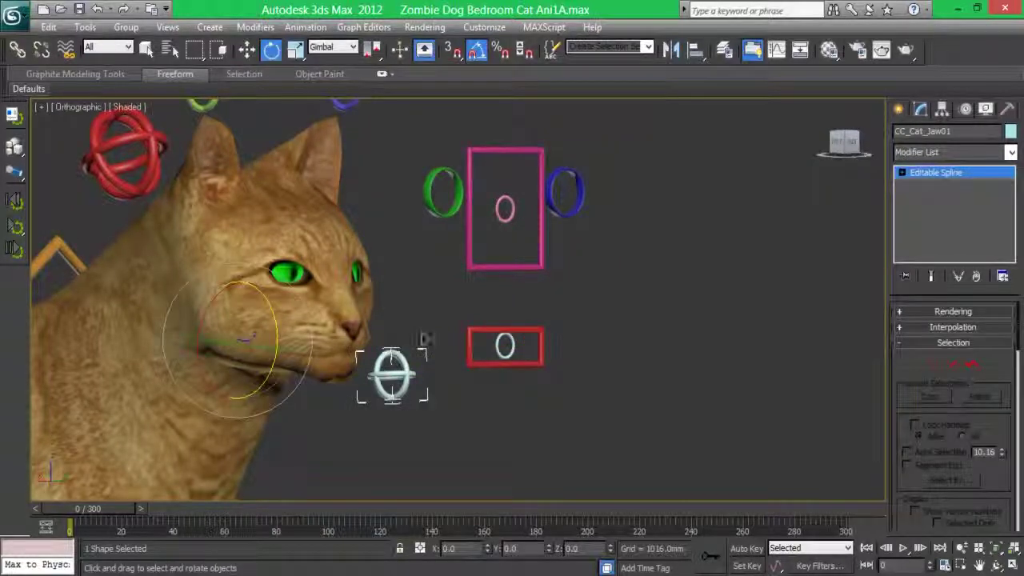
left_click_drag(279, 328, 280, 352)
- Select Cat_Lower_Jaw from the layer list and set the Move tool to Local coordinates
left_click(724, 50)
left_click(103, 225)
left_click(209, 299)
left_click(356, 134)
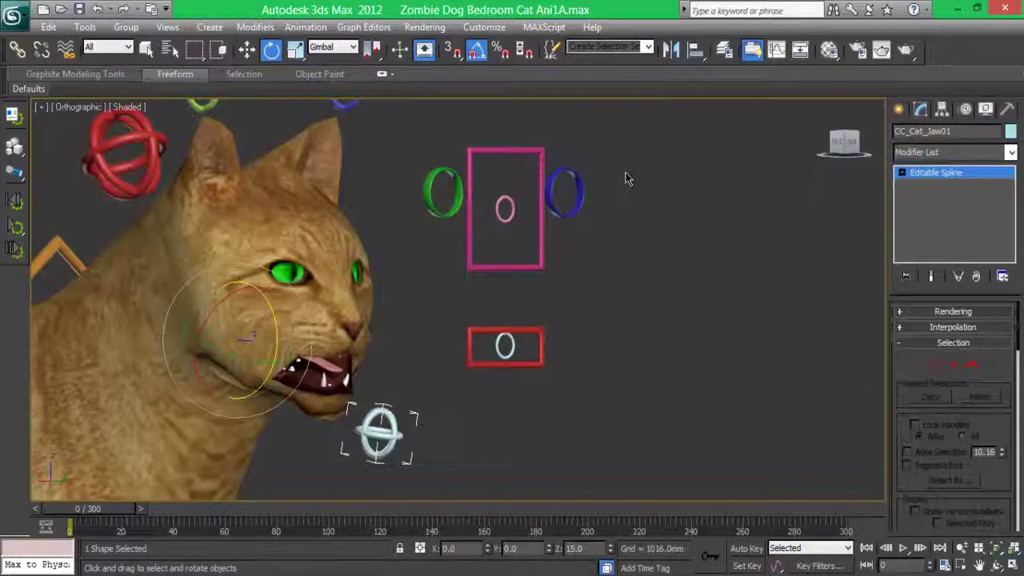
left_click(346, 378)
key("w")
left_click(337, 46)
left_click(337, 104)
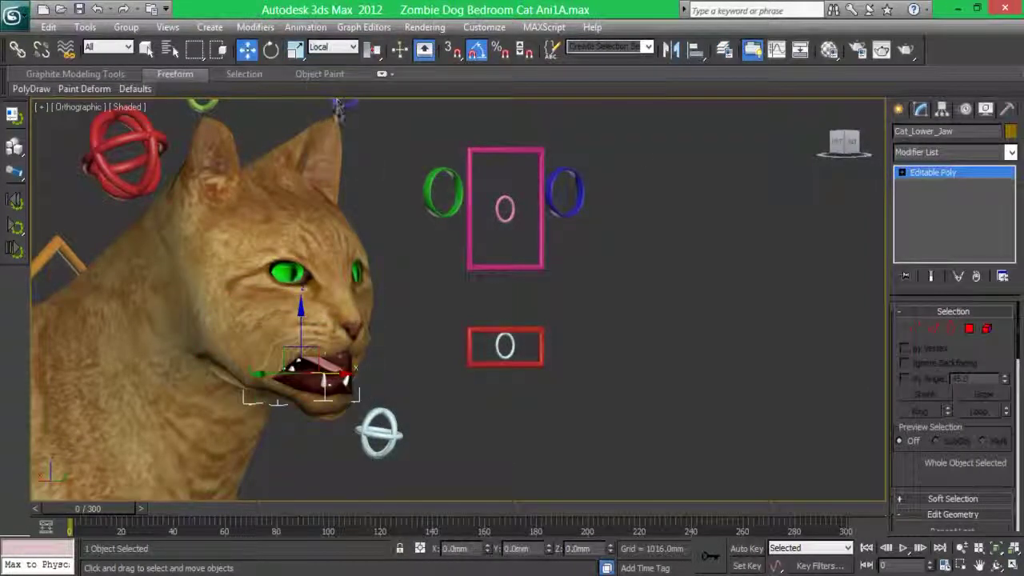
- Nudge the lower jaw in side view so it sits inside the open mouth
mouse_move(338, 104)
middle_mouse_down("alt")
mouse_move(661, 130)
mouse_move(649, 142)
middle_mouse_up("alt")
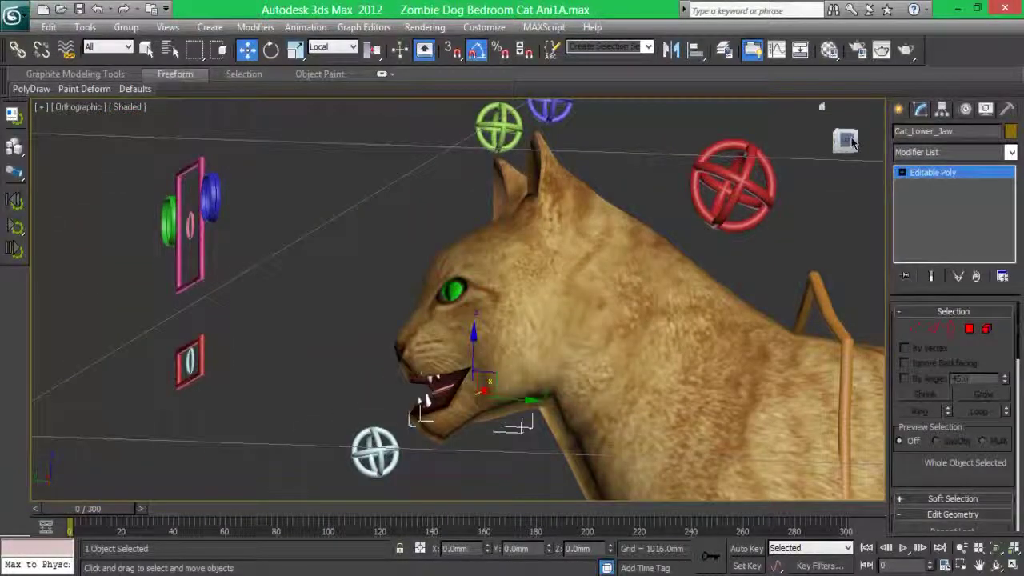
left_click(851, 141)
left_click_drag(607, 546, 611, 549)
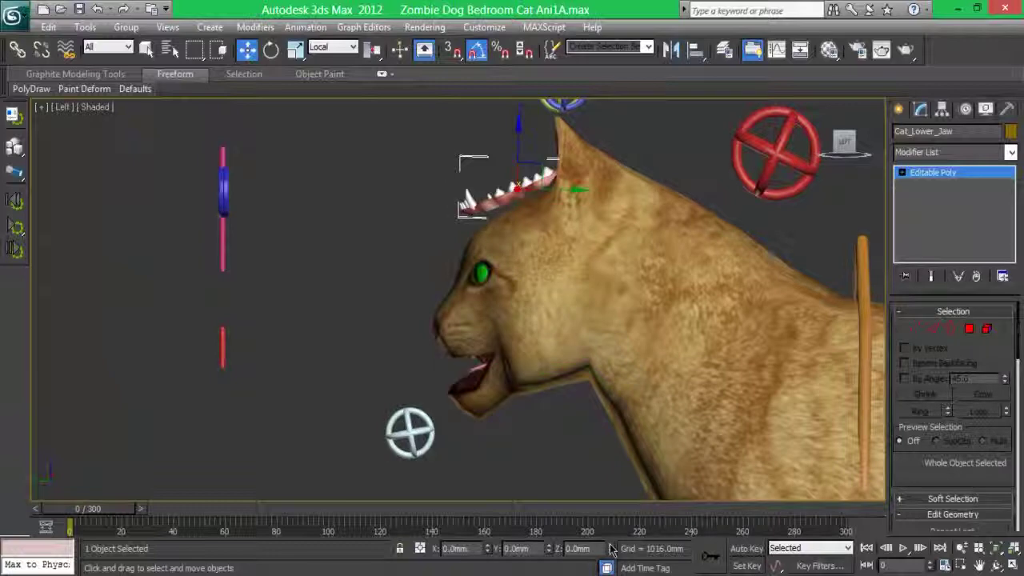
key("ctrl+z")
left_click_drag(513, 321, 509, 315)
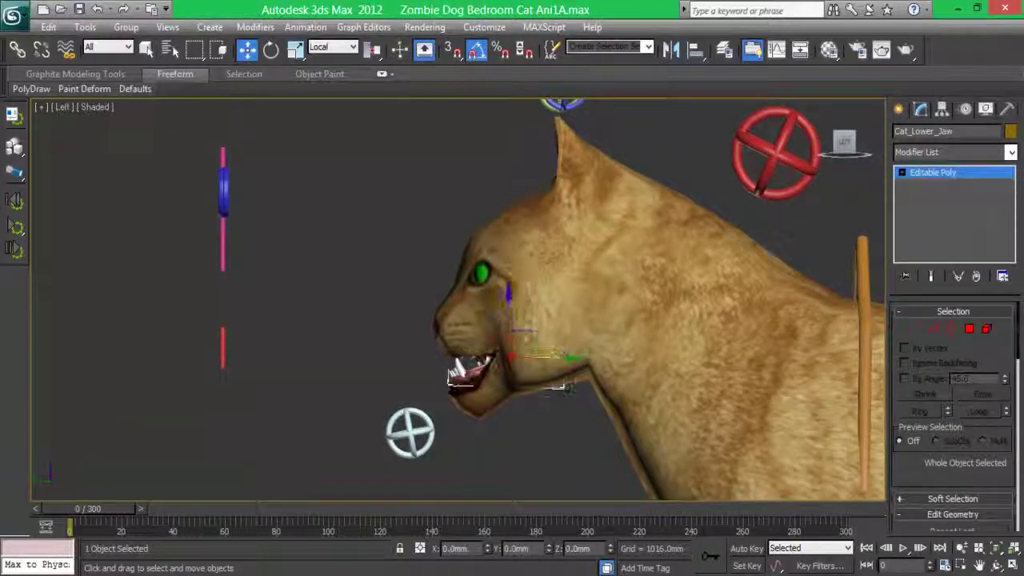
left_click_drag(522, 316, 507, 329)
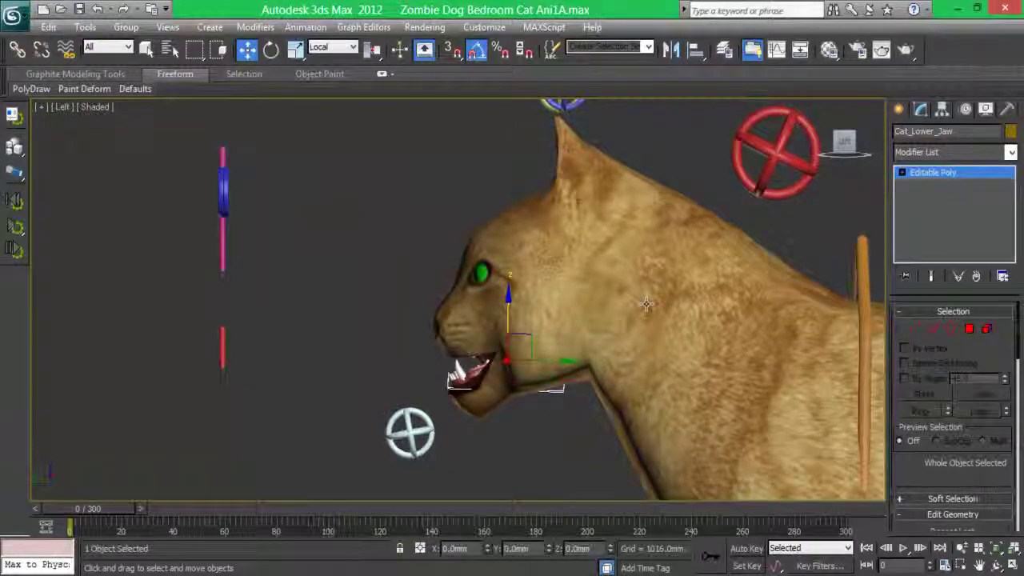
- Select Cat_Upper_Jaw and lower it in side view so its teeth show
scroll(492, 320, "up", 5)
mouse_move(492, 320)
middle_mouse_down("alt")
mouse_move(119, 144)
mouse_move(141, 146)
mouse_move(142, 136)
mouse_move(133, 144)
mouse_move(272, 152)
middle_mouse_up("alt")
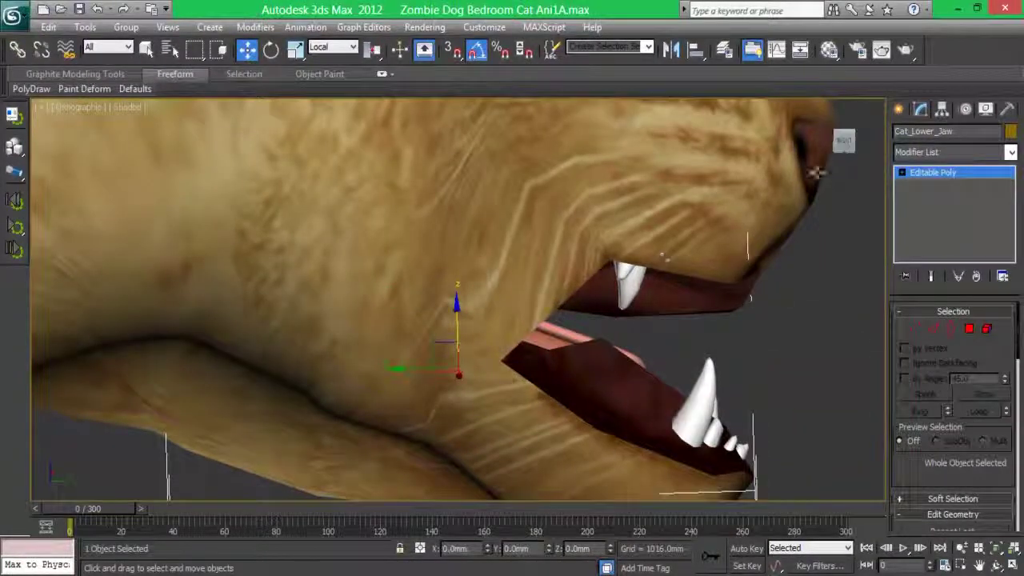
mouse_move(843, 136)
left_mouse_down()
mouse_move(602, 132)
mouse_move(283, 227)
left_mouse_up()
left_click(283, 227)
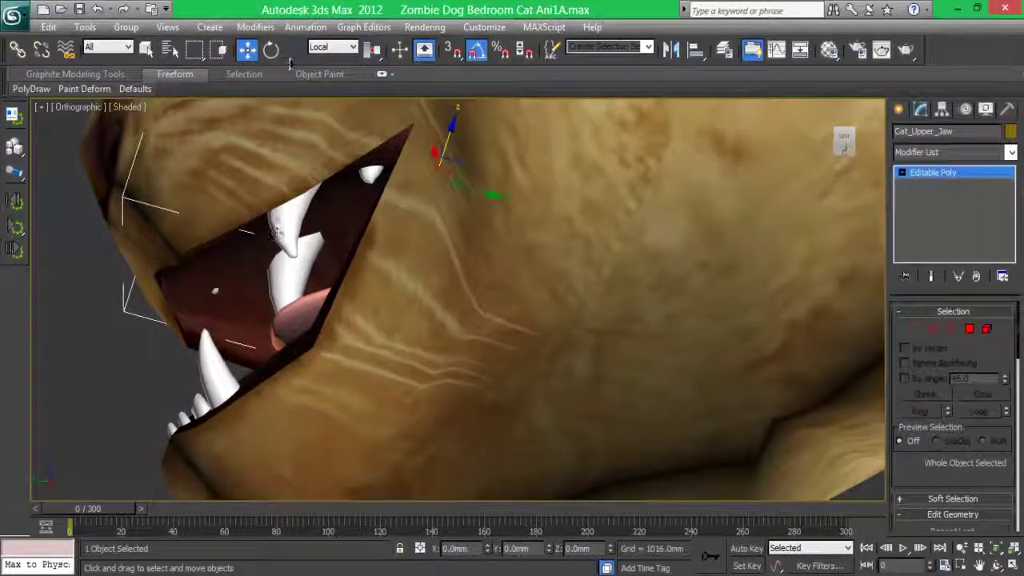
left_click(843, 138)
left_click_drag(447, 110, 632, 474)
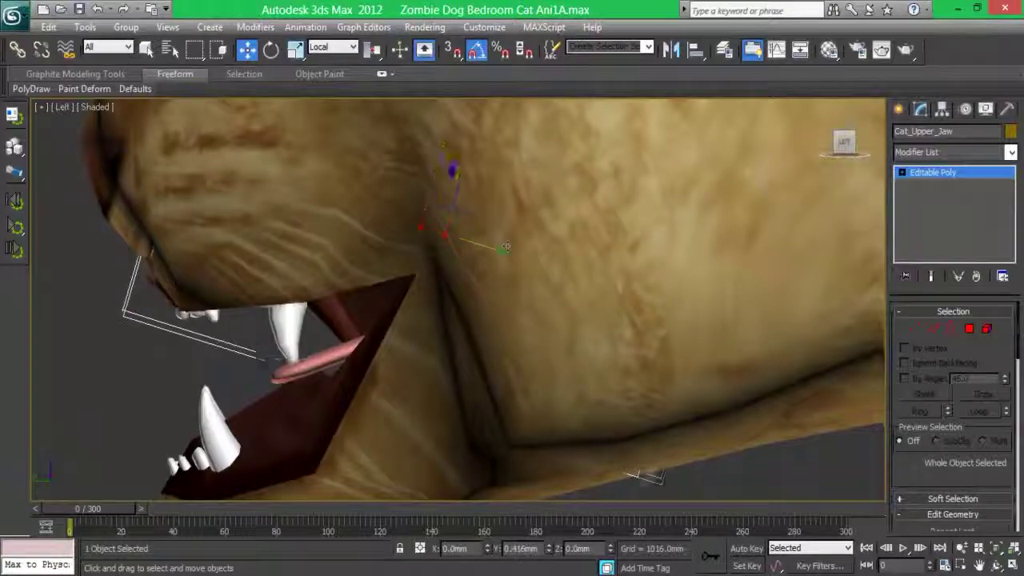
- Switch to View coordinates and shift the upper jaw slightly into place
mouse_move(845, 141)
left_mouse_down()
mouse_move(880, 143)
mouse_move(336, 74)
left_mouse_up()
left_click(332, 47)
left_click(324, 59)
left_click(844, 140)
left_click_drag(519, 236, 466, 186)
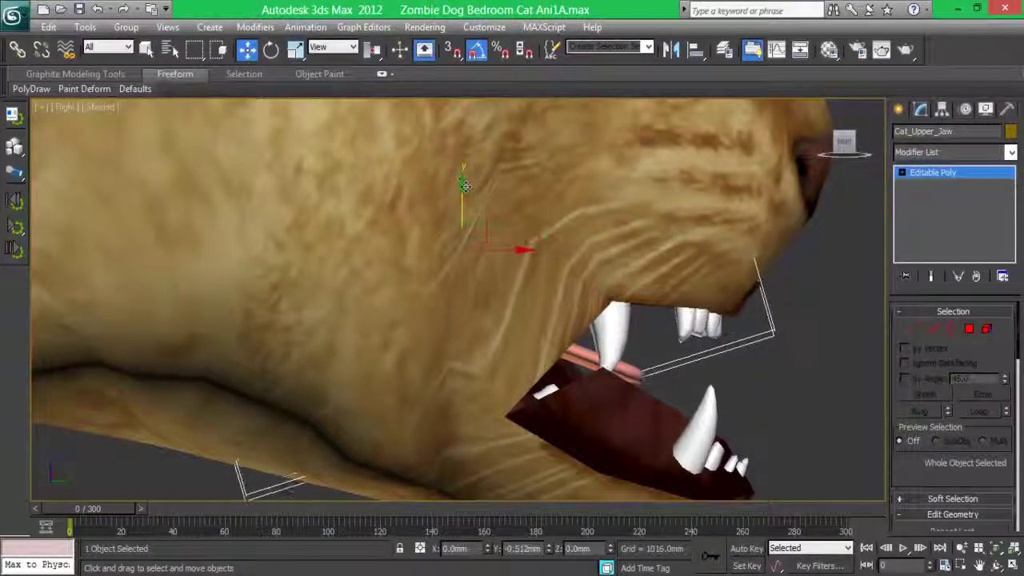
left_click_drag(844, 143, 704, 130)
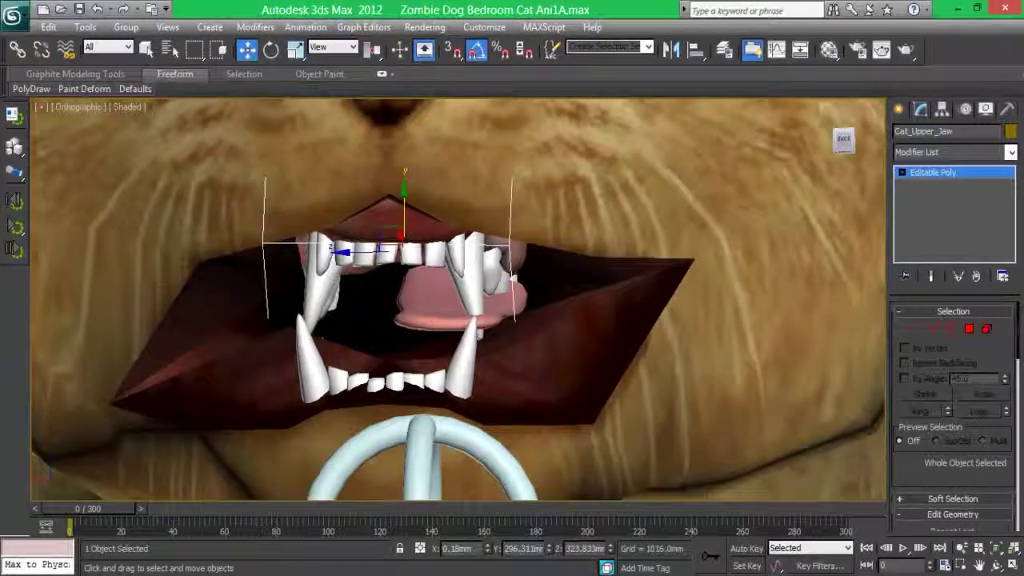
left_click(724, 50)
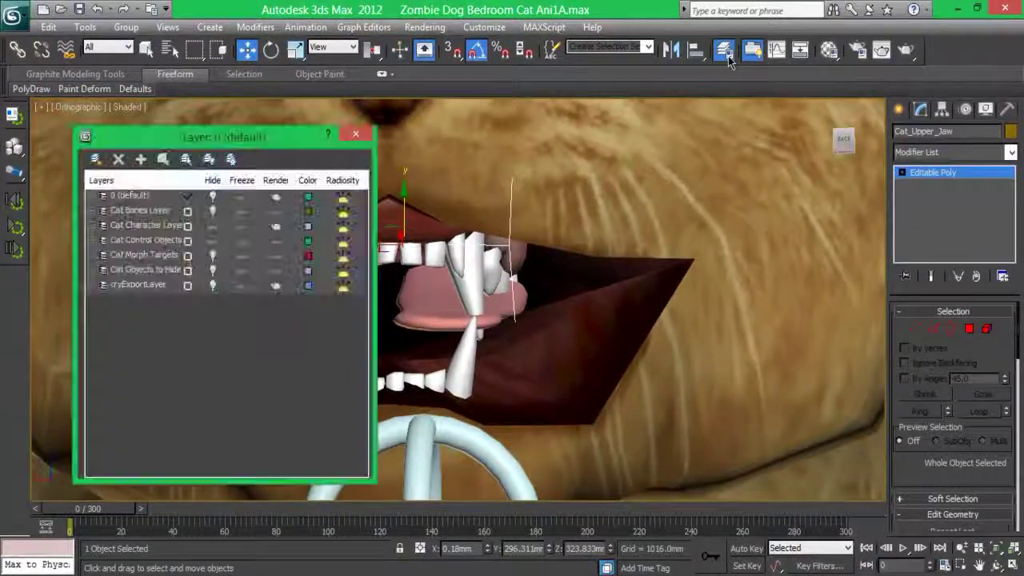
- Unhide the Cat Bones Layer, move the tongue root bone inside the mouth, and select Cat1
left_click(213, 211)
left_click(444, 299)
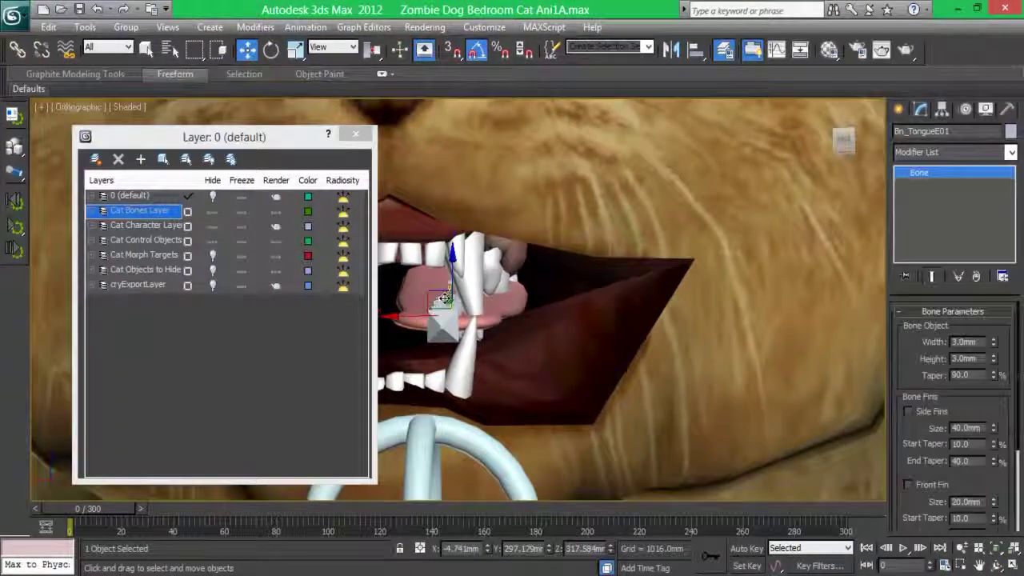
left_click(431, 284)
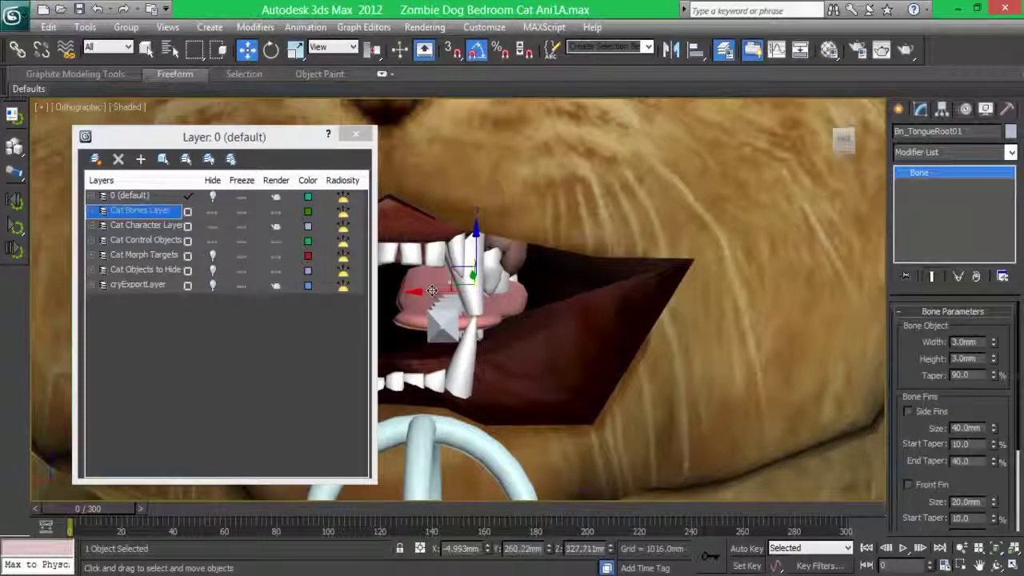
left_click_drag(224, 136, 82, 137)
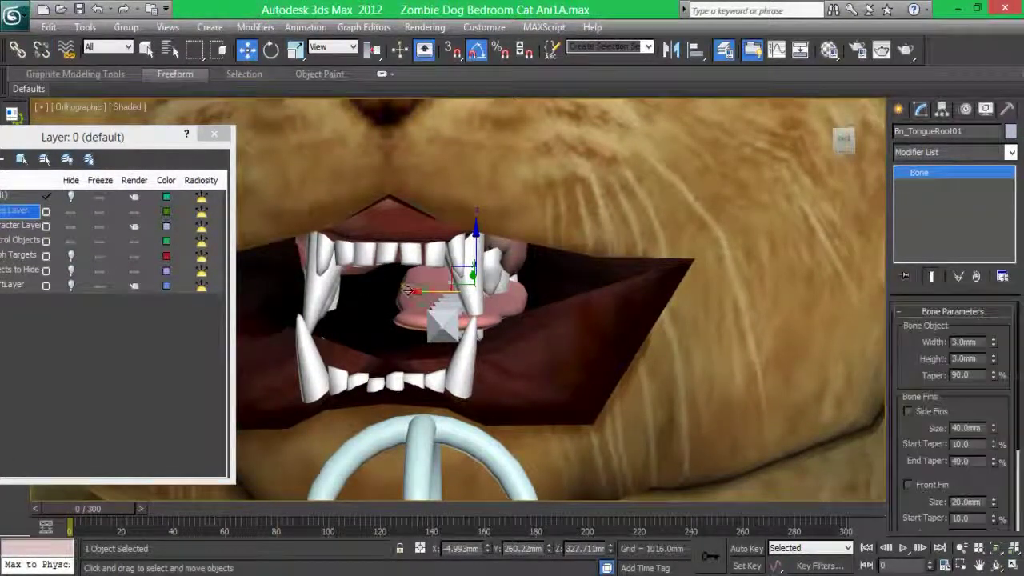
left_click_drag(424, 288, 364, 282)
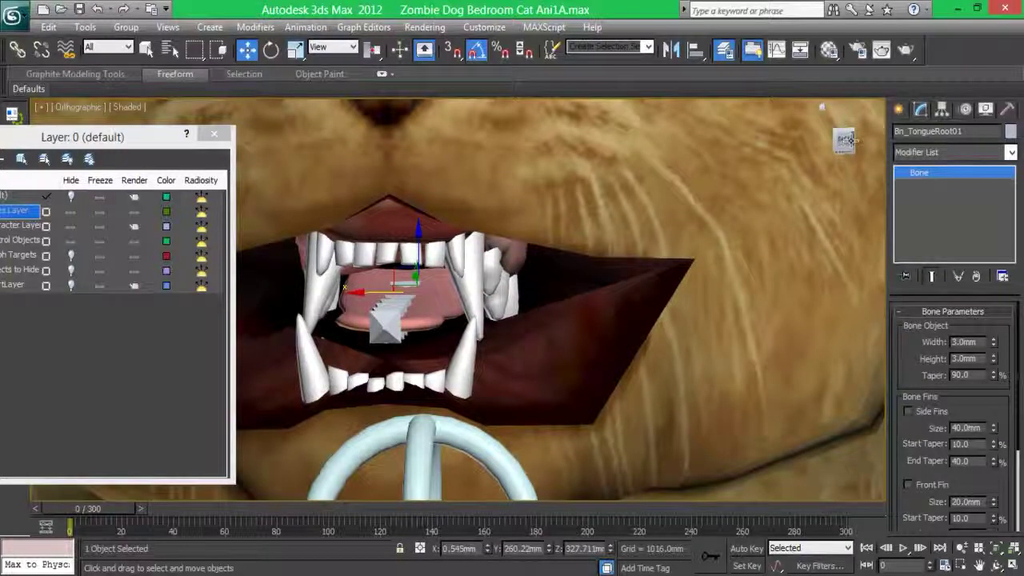
left_click_drag(844, 140, 731, 203)
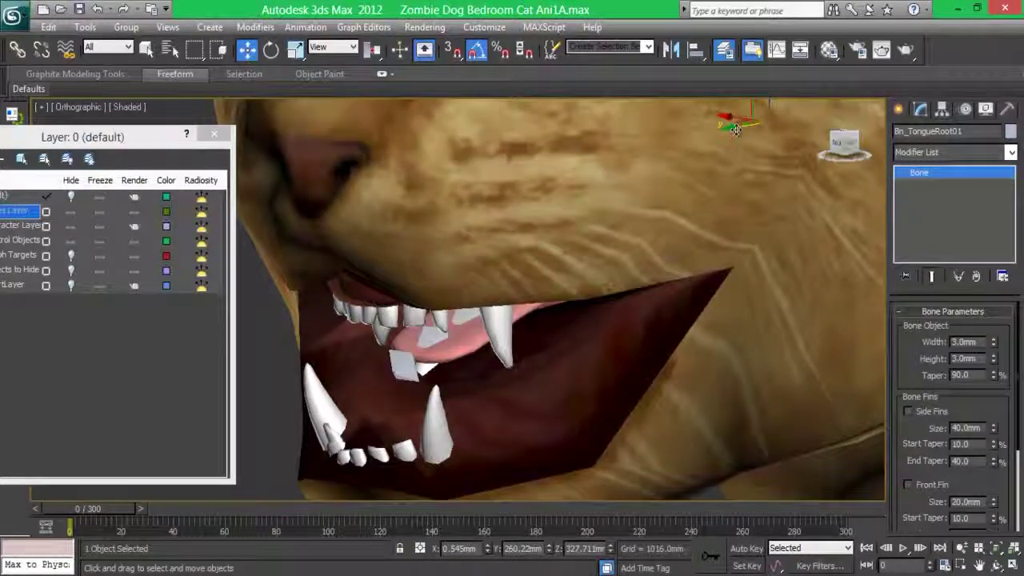
mouse_move(720, 121)
left_mouse_down()
mouse_move(695, 149)
mouse_move(722, 192)
mouse_move(812, 162)
left_mouse_up()
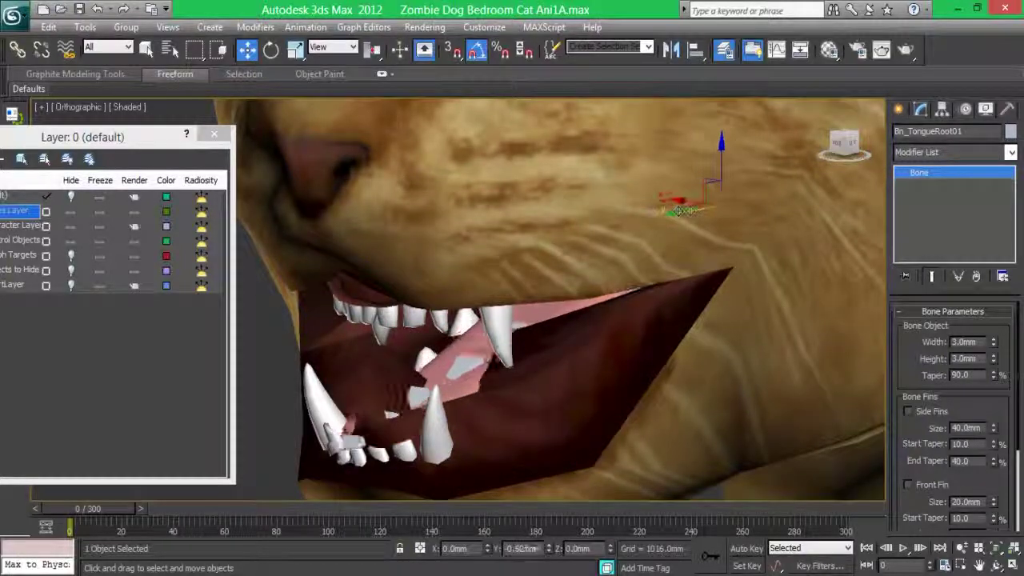
left_click(844, 142)
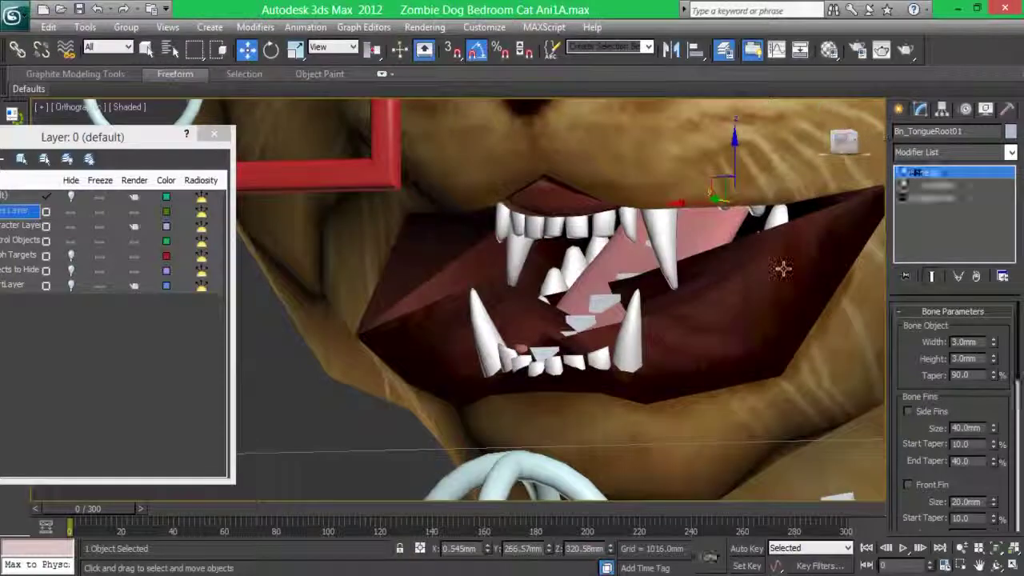
left_click(782, 269)
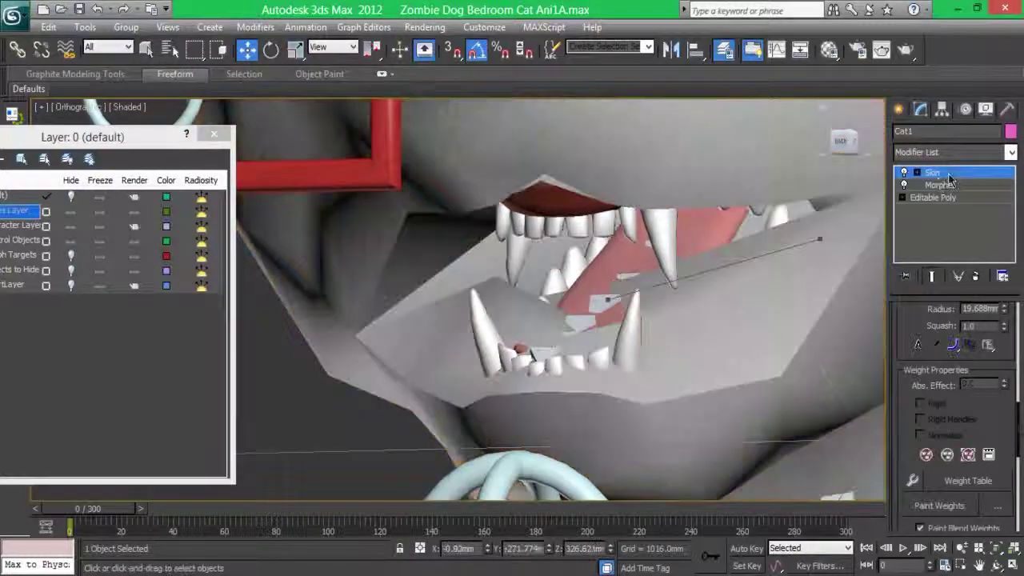
- Turn on edged faces, open Skin's Weight Tool, and weight a lip vertex 1.0 to the jaw
key("F4")
left_click(495, 277)
left_click(912, 480)
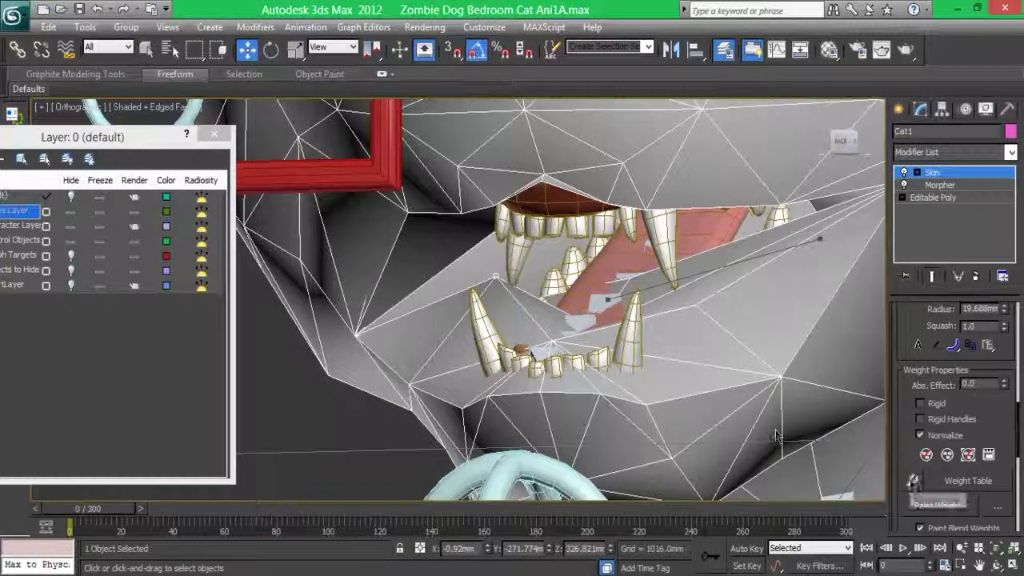
left_click(120, 334)
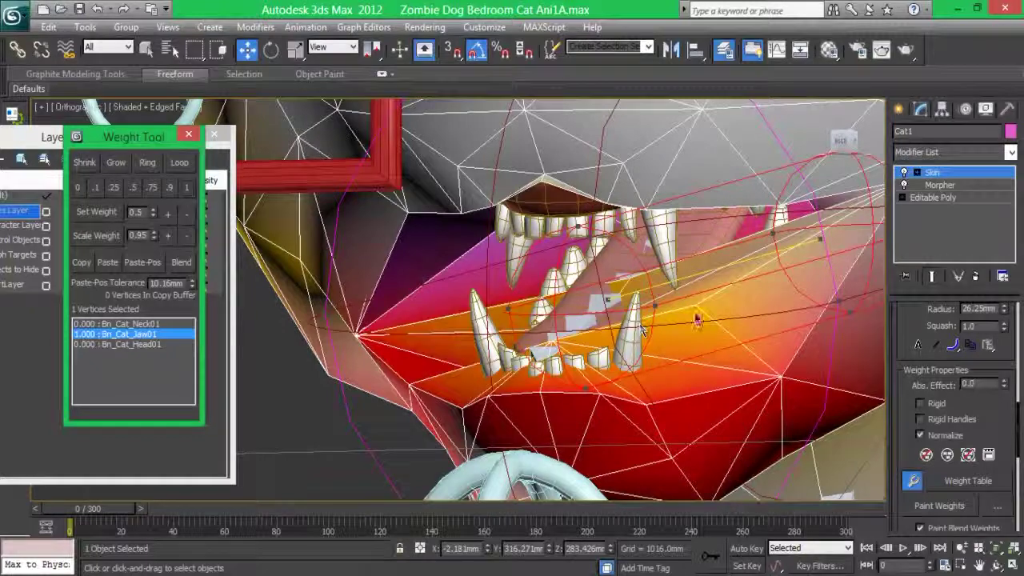
left_click(694, 305)
left_click(186, 191)
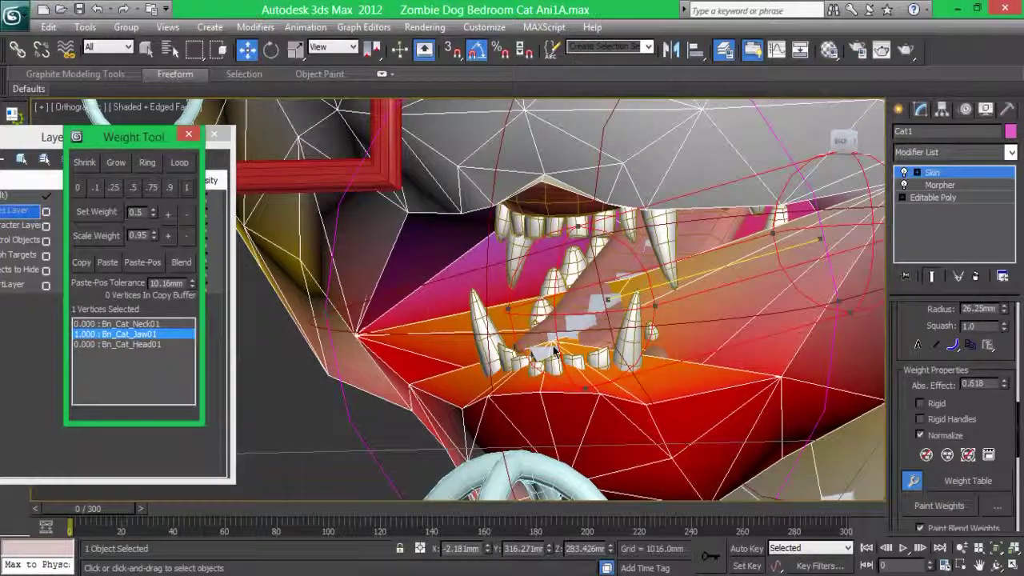
- Set another lip vertex and a vertex inside the mouth fully to Bn_Cat_Jaw01
left_click(554, 348)
left_click(186, 189)
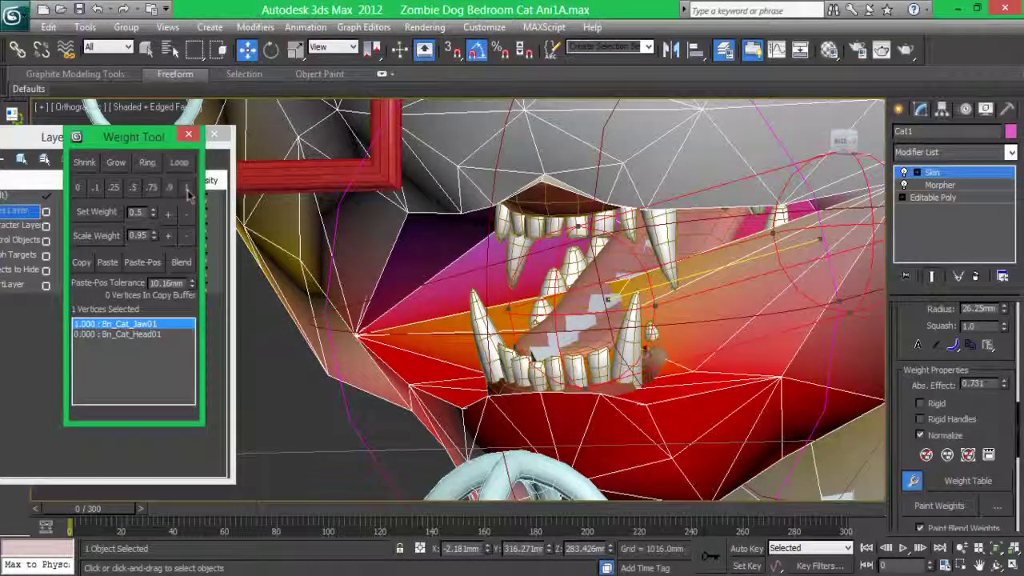
middle_click_drag(643, 345, 552, 220, "alt")
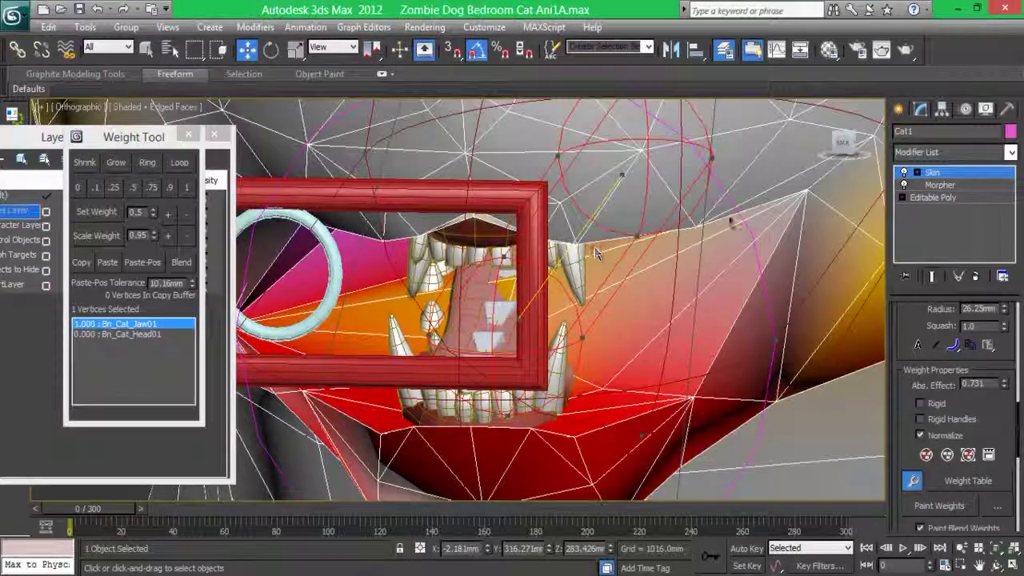
middle_click_drag(595, 253, 700, 452, "alt")
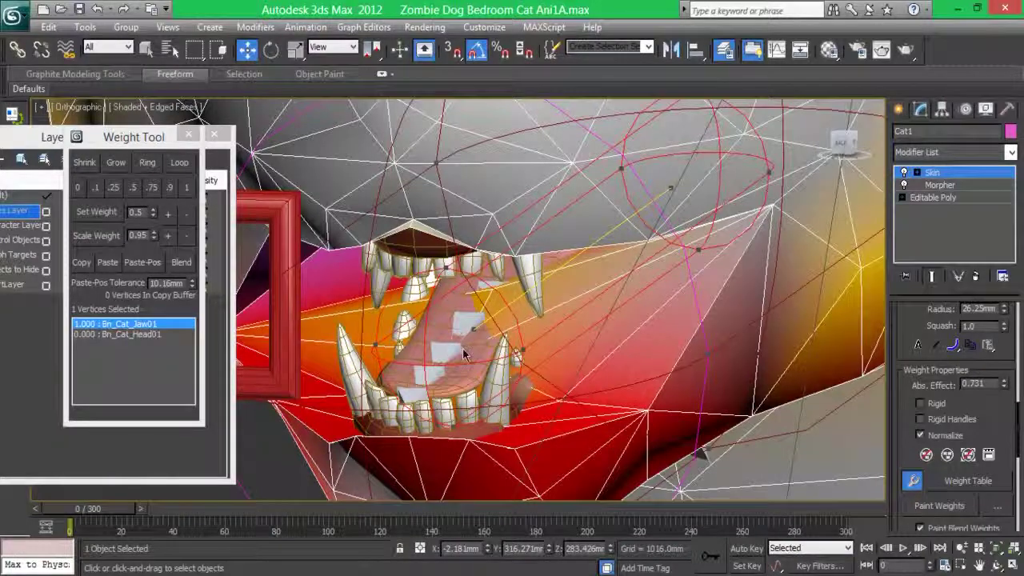
left_click(449, 359)
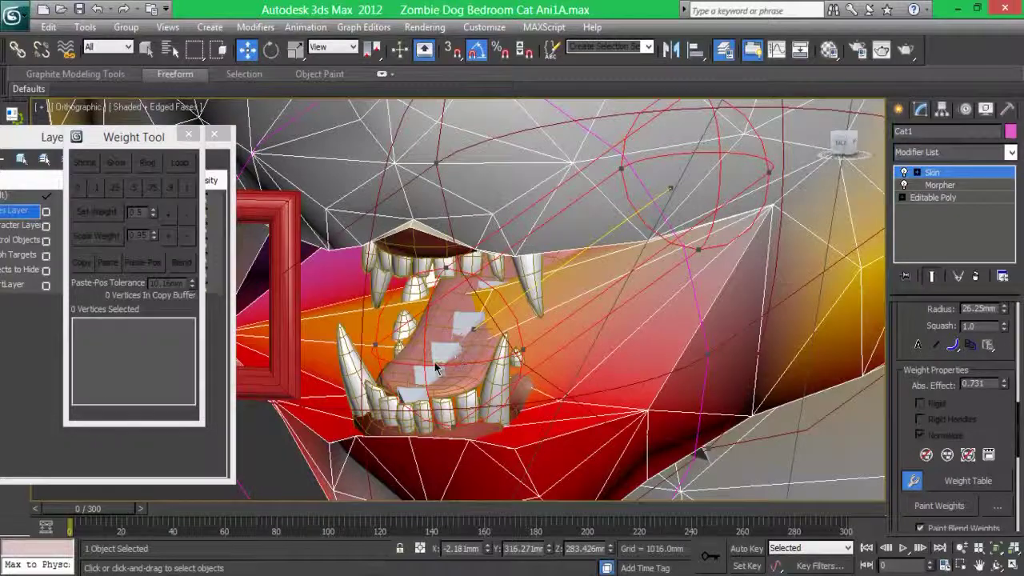
left_click(474, 328)
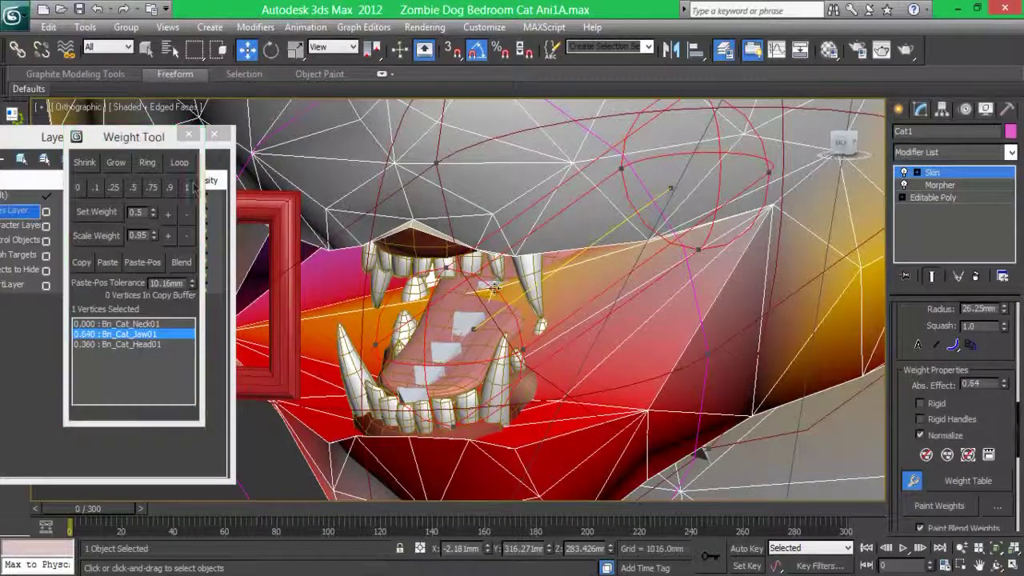
left_click(186, 189)
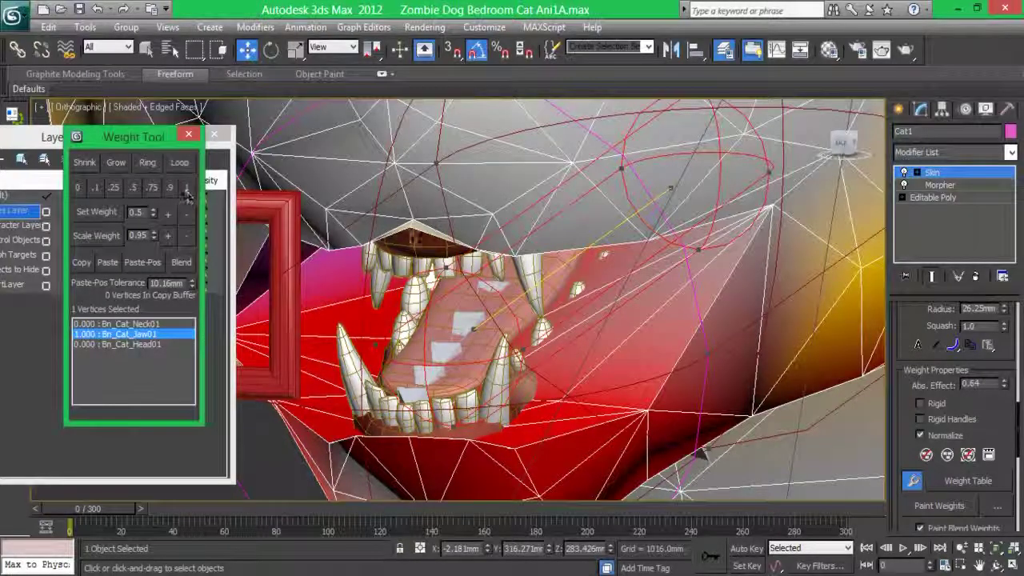
- Clear the vertex selection and bring the layer manager into full view
scroll(470, 244, "up", 3)
scroll(323, 258, "down", 3)
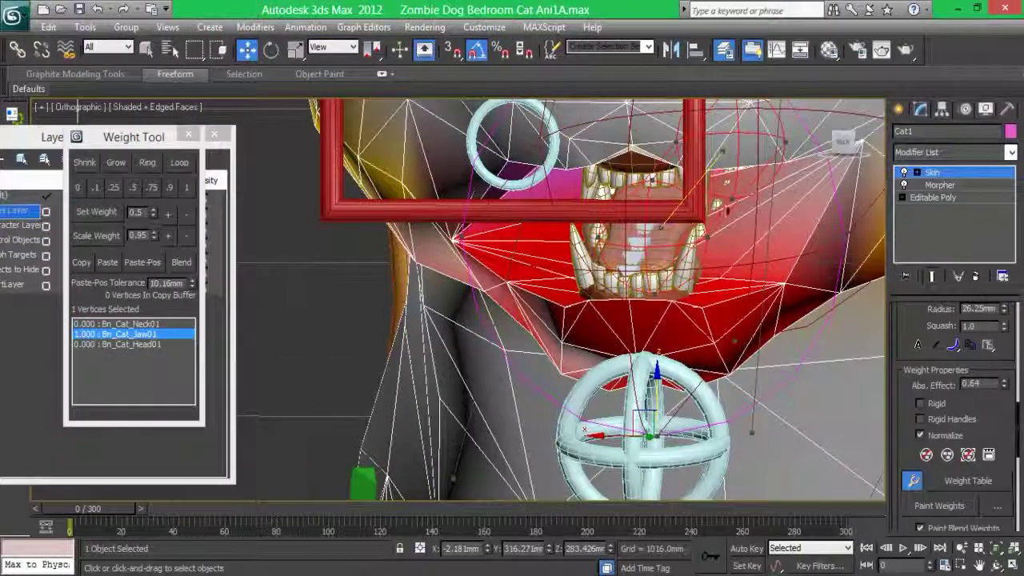
scroll(842, 134, "up", 3)
scroll(654, 244, "down", 5)
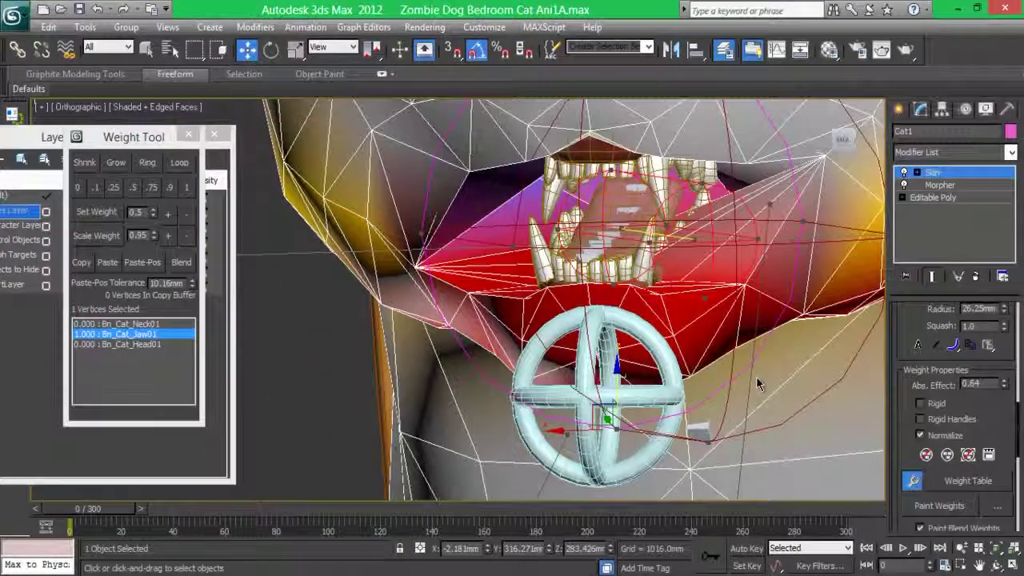
left_click(651, 232)
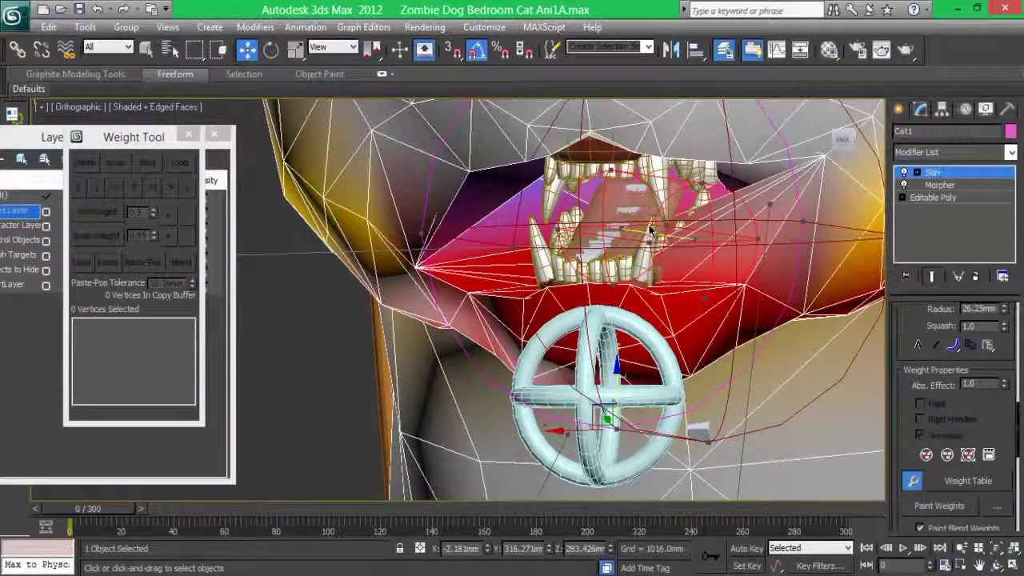
left_click_drag(48, 136, 276, 136)
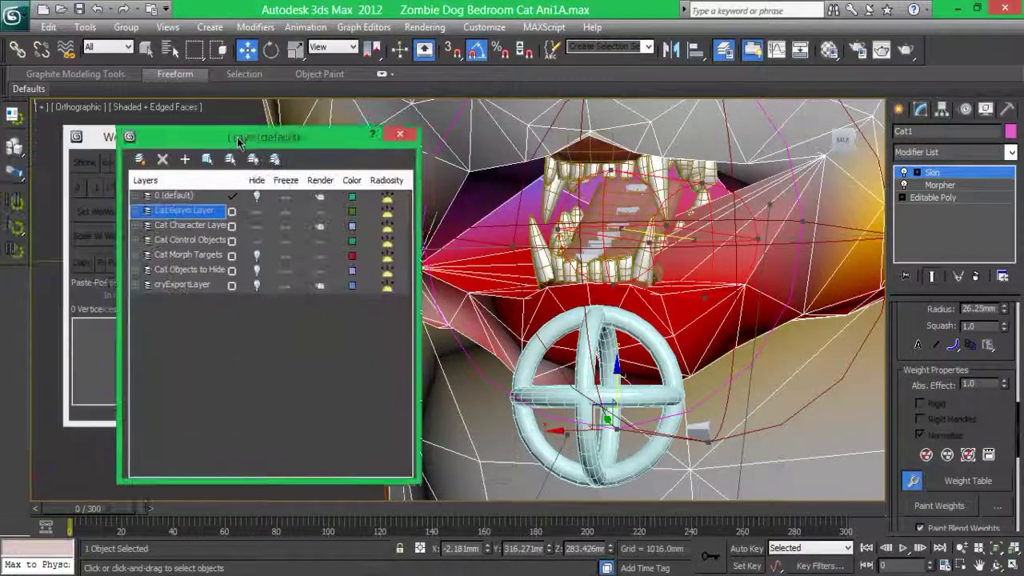
- Check the Cat_Tongue and Cat Bones layers, pick Bn_Cat_Jaw01, and close the layer manager
left_click(178, 224)
left_click(292, 314)
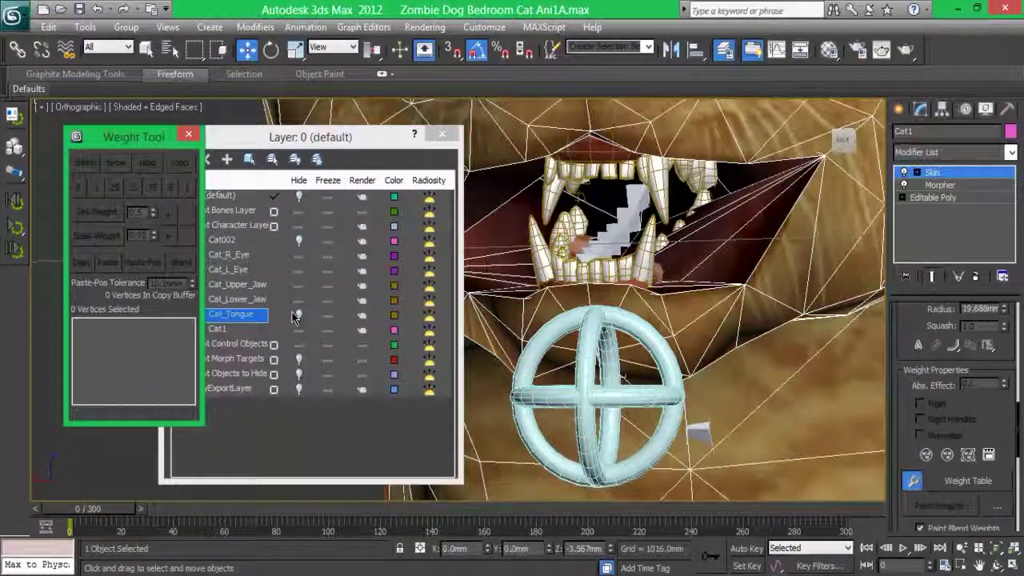
left_click(226, 209)
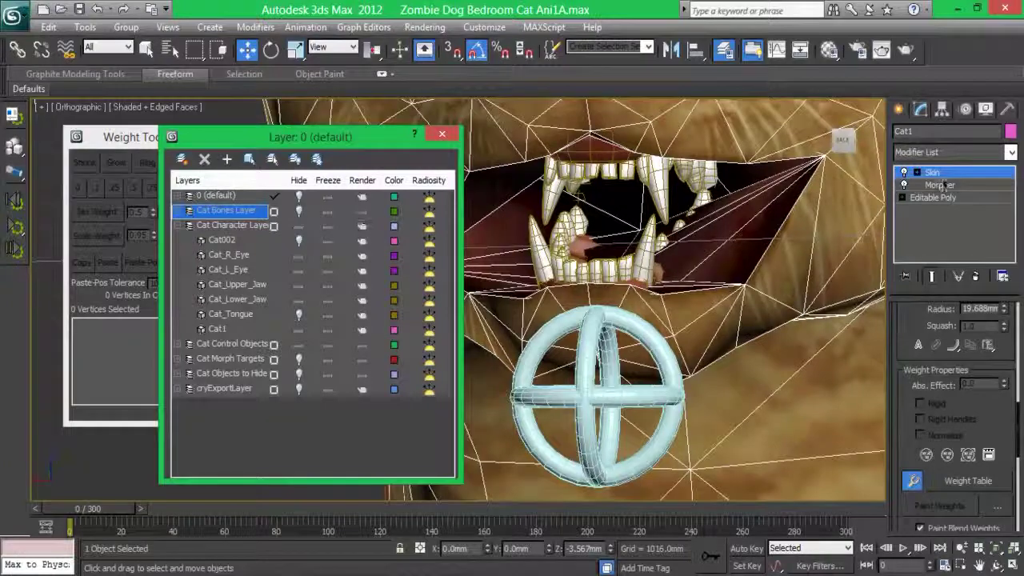
left_click(960, 176)
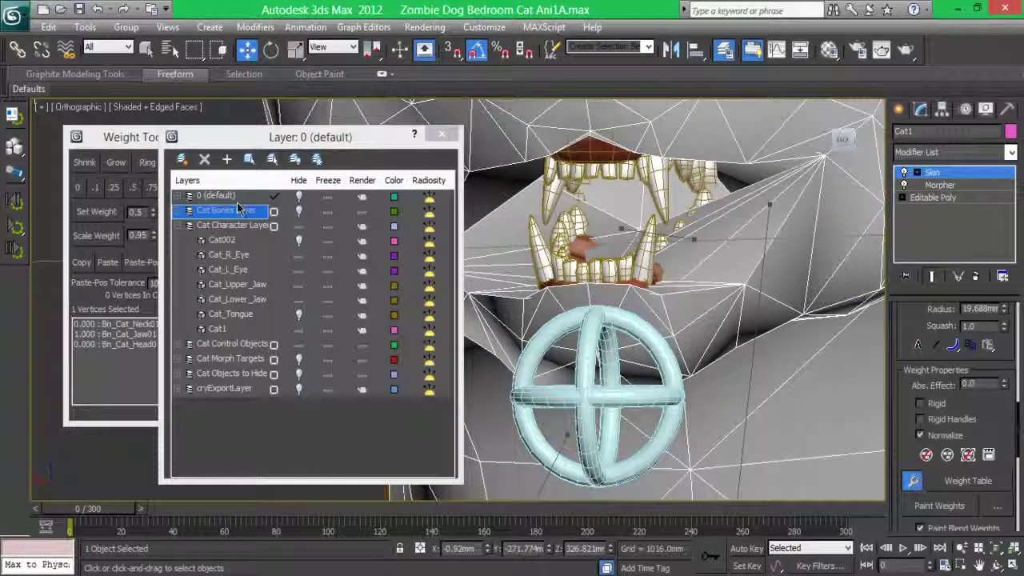
mouse_move(791, 197)
middle_mouse_down("alt")
mouse_move(551, 245)
mouse_move(804, 192)
middle_mouse_up("alt")
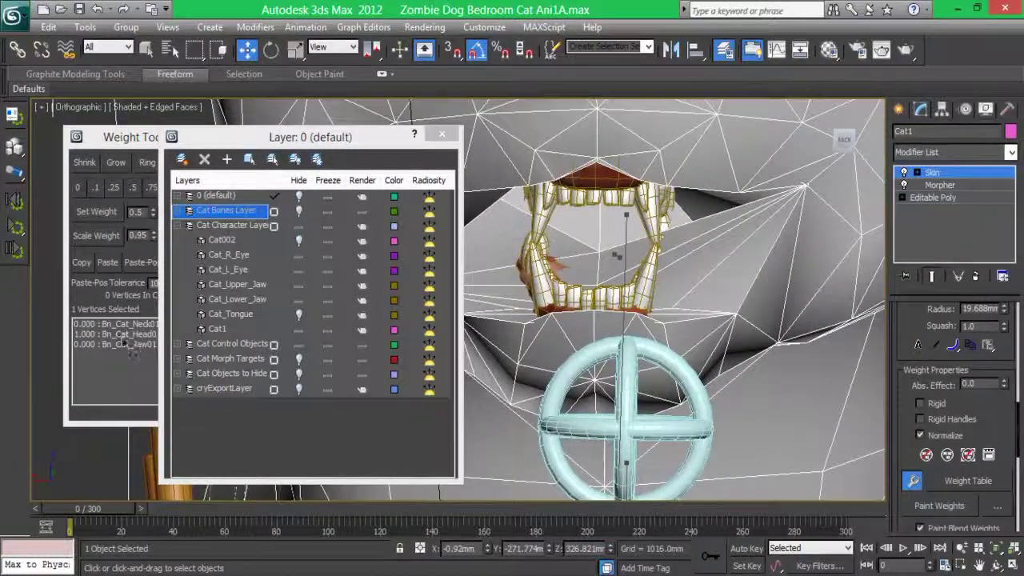
left_click(125, 344)
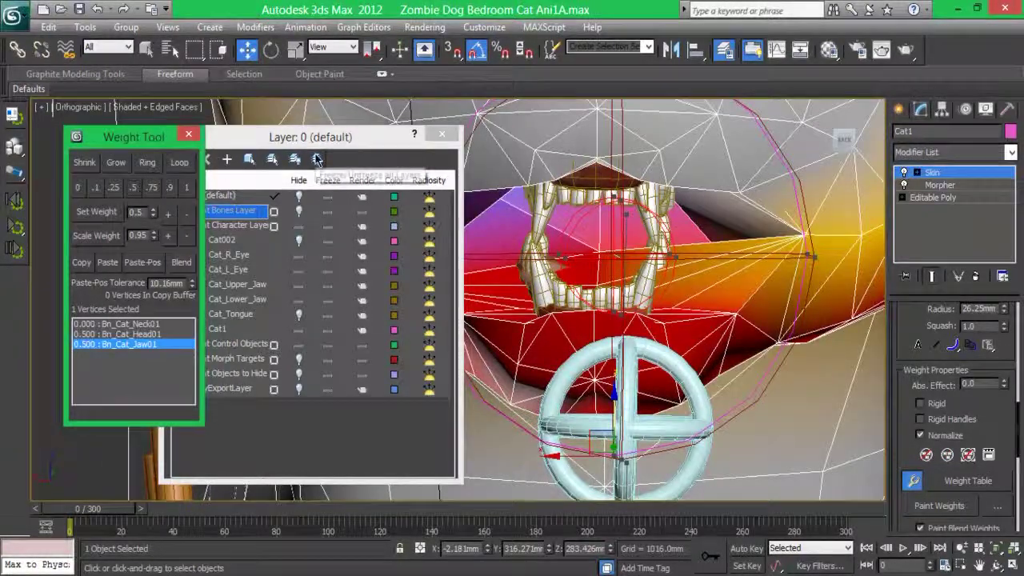
left_click_drag(380, 141, 255, 141)
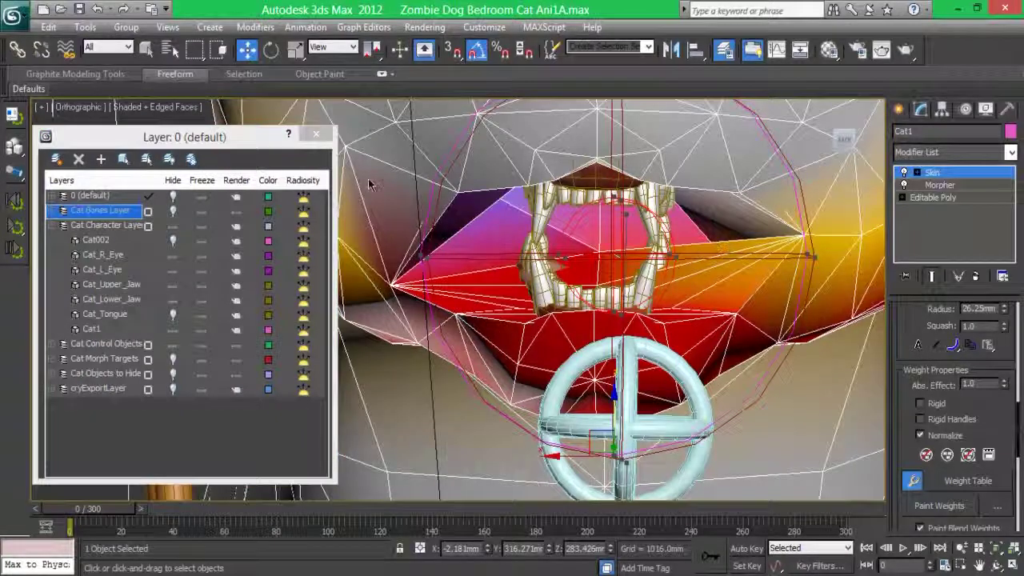
left_click(316, 134)
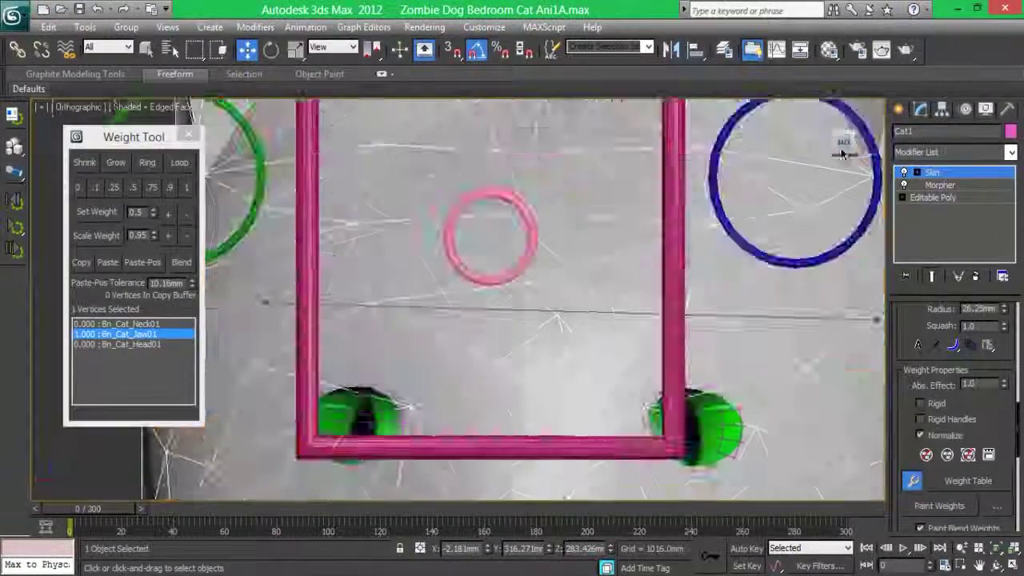
- Weight a mouth-corner vertex fully to Bn_Cat_Jaw01 and stop editing vertex weights
middle_click_drag(560, 264, 528, 307)
key("z")
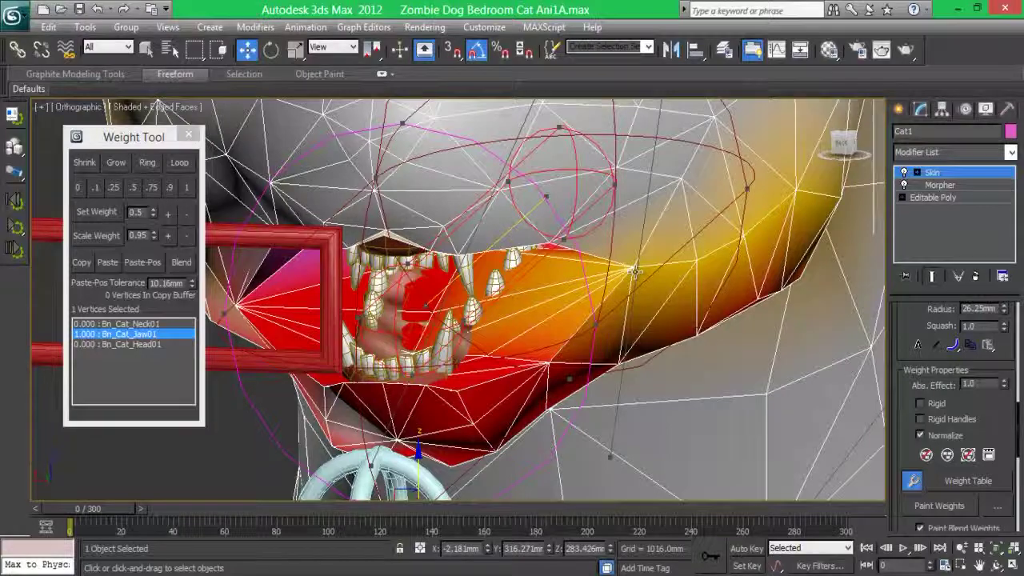
left_click(633, 272)
left_click(149, 343)
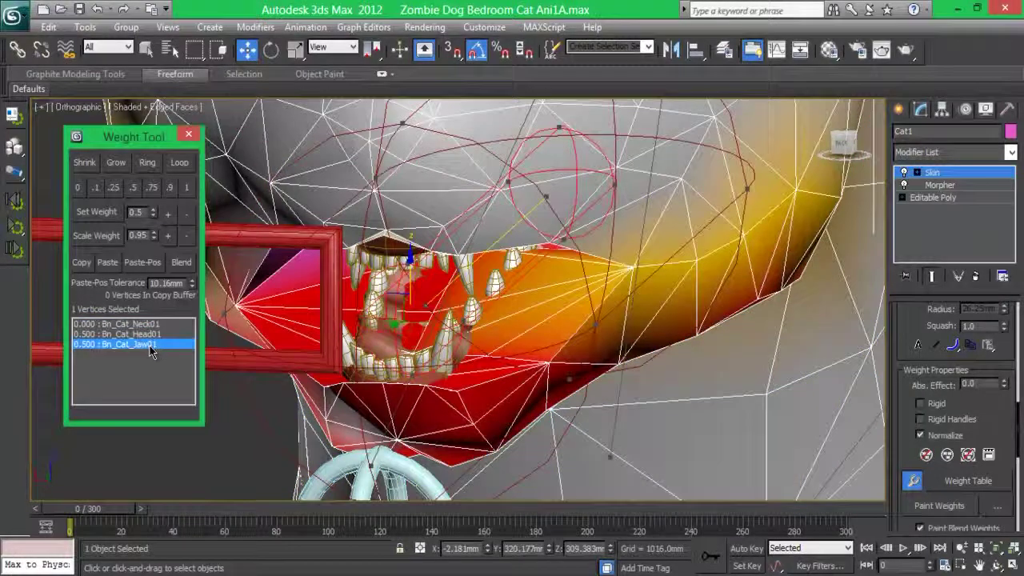
key("k")
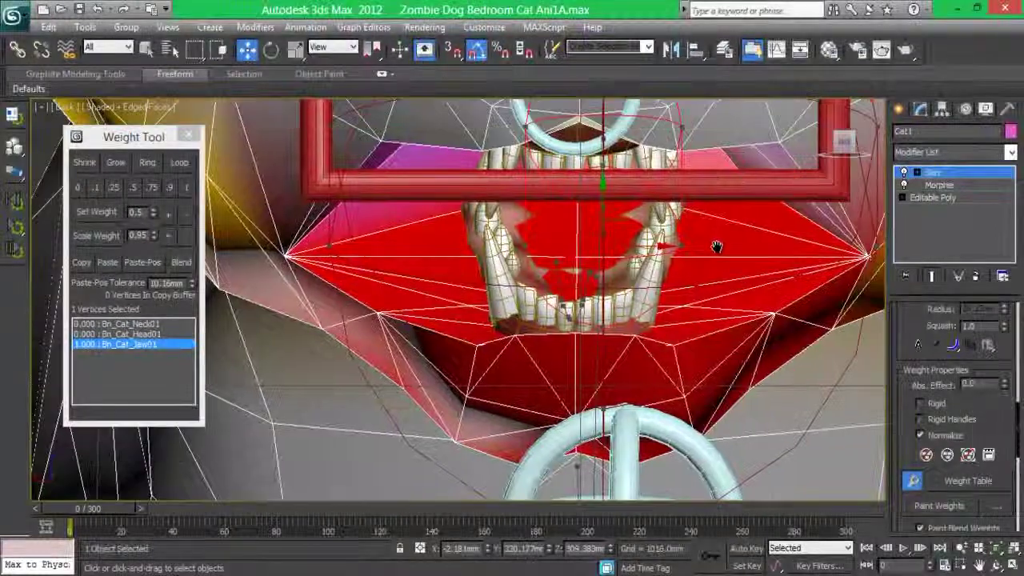
left_click(966, 174)
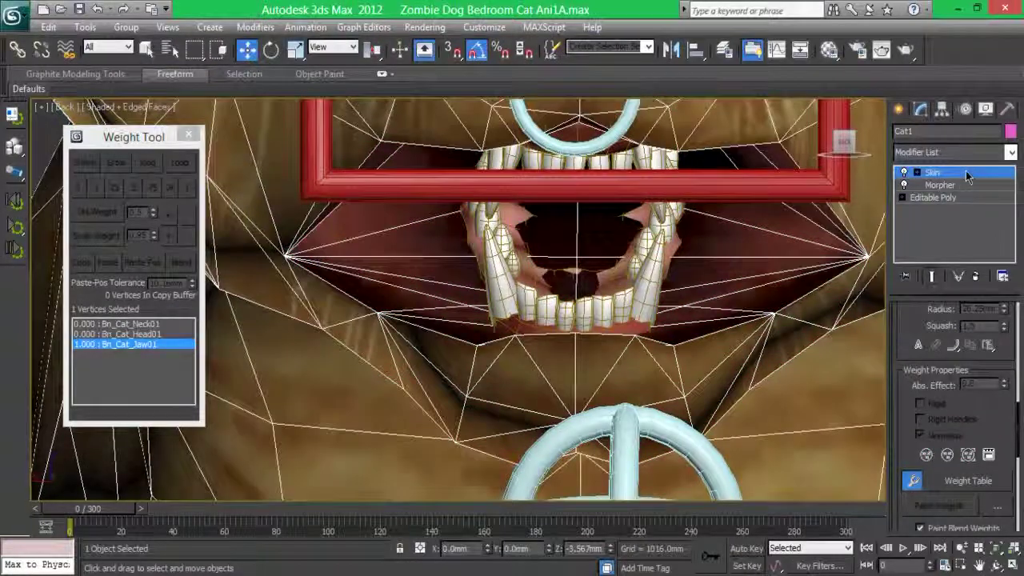
- Switch to the Parent coordinate system and nudge Cat_Lower_Jaw back into place
left_click(629, 302)
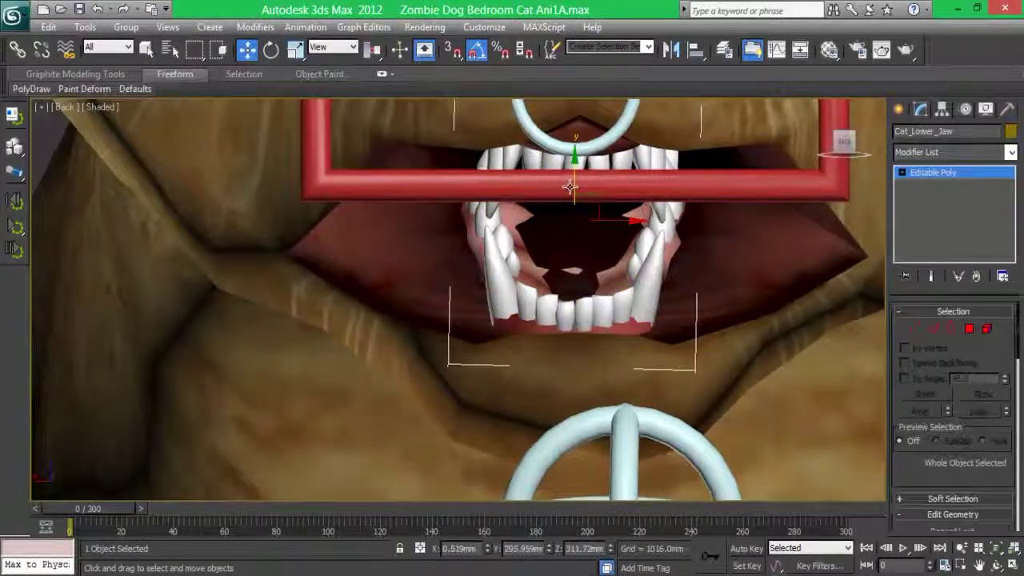
left_click_drag(569, 186, 594, 147)
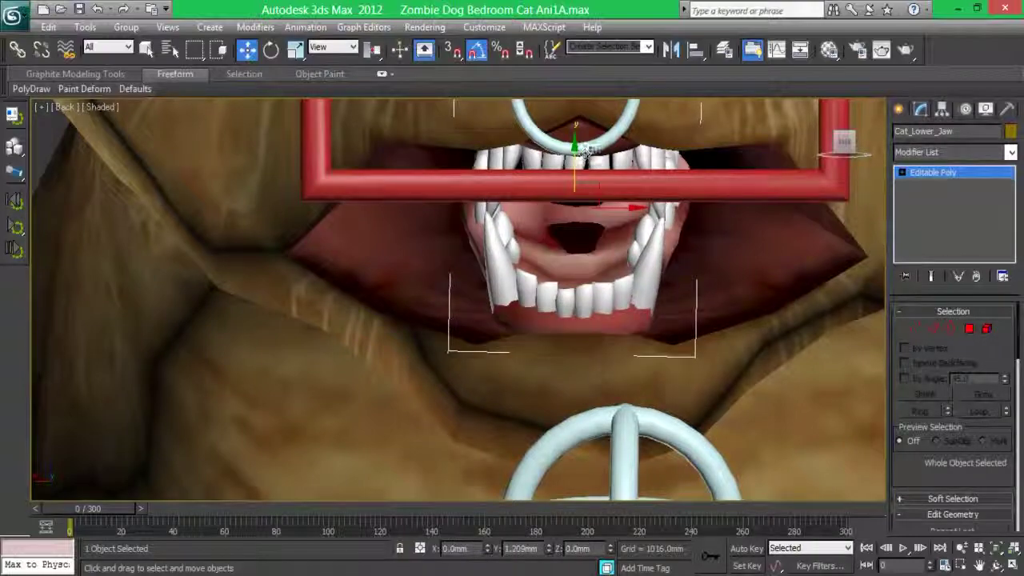
middle_click_drag(732, 202, 764, 148, "alt")
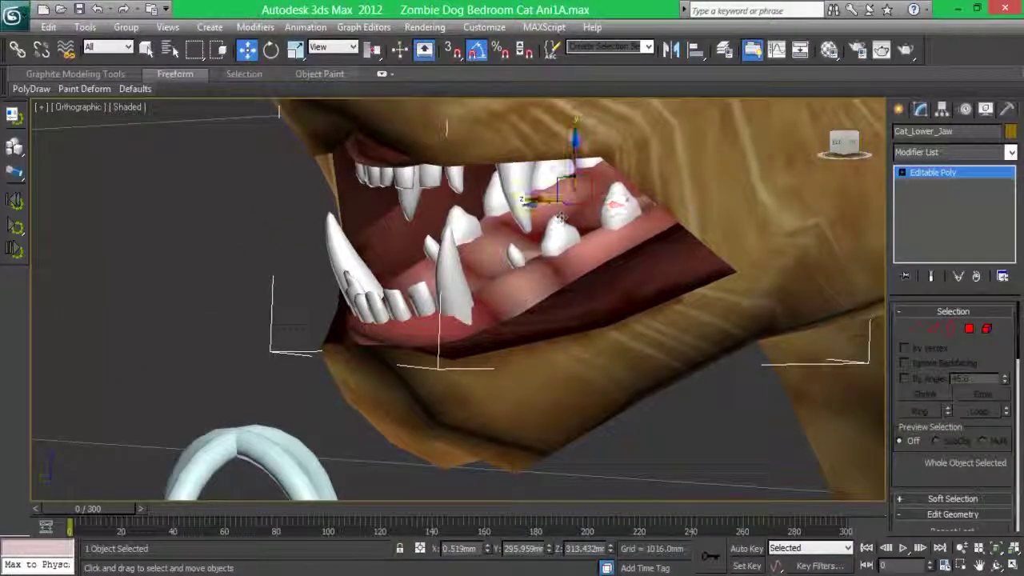
left_click(336, 47)
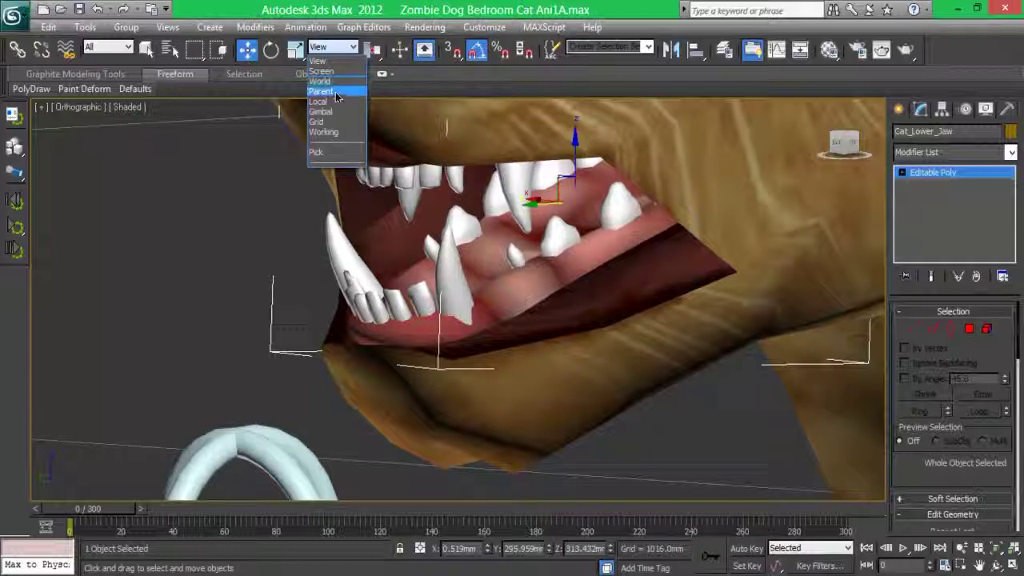
left_click(328, 117)
left_click(336, 46)
left_click(328, 105)
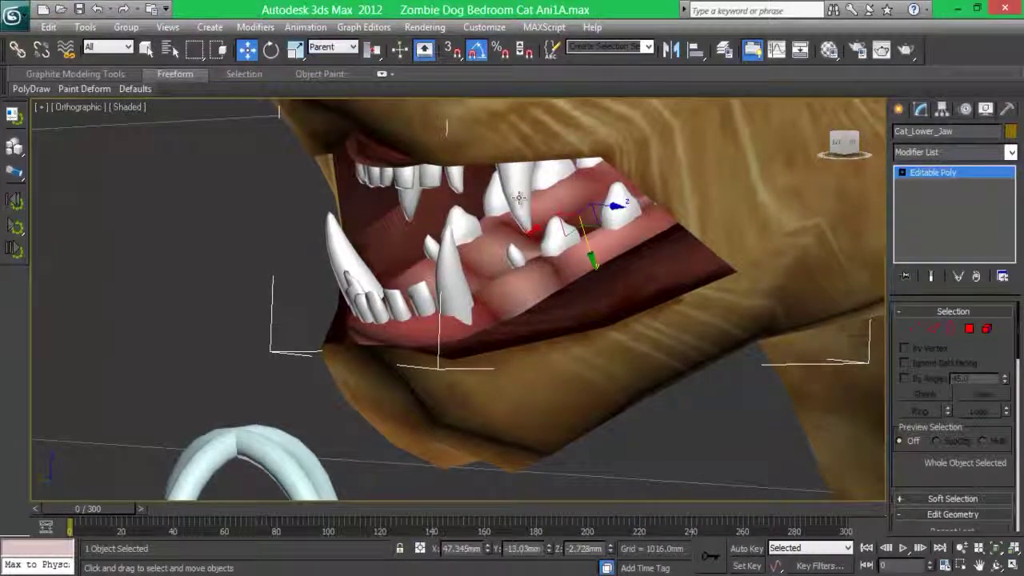
mouse_move(535, 237)
left_mouse_down()
mouse_move(575, 267)
mouse_move(592, 259)
left_mouse_up()
left_click_drag(541, 227, 532, 231)
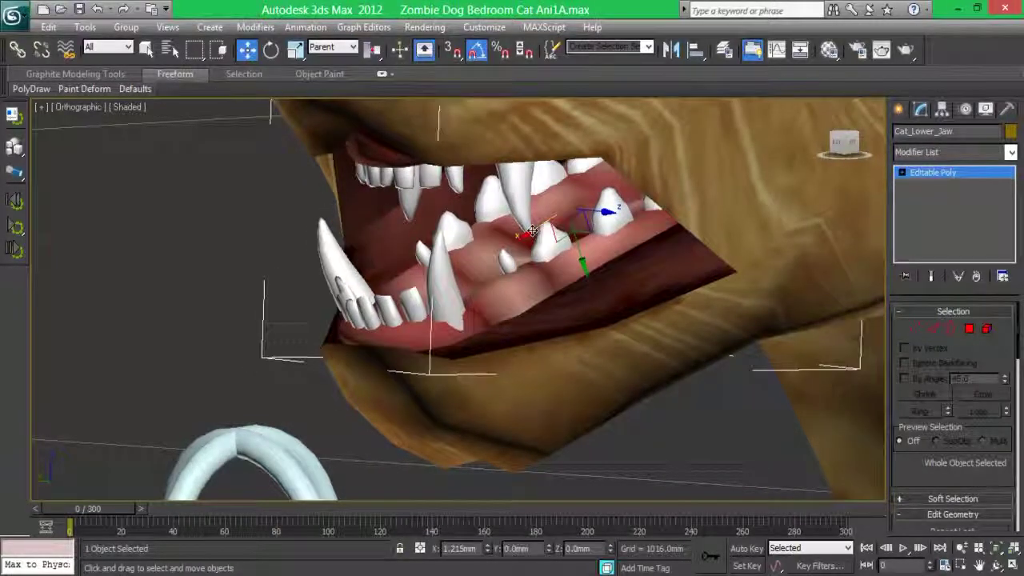
- Raise and tilt Cat_Upper_Jaw so the mouth opens wider, viewed from the back
left_click(520, 185)
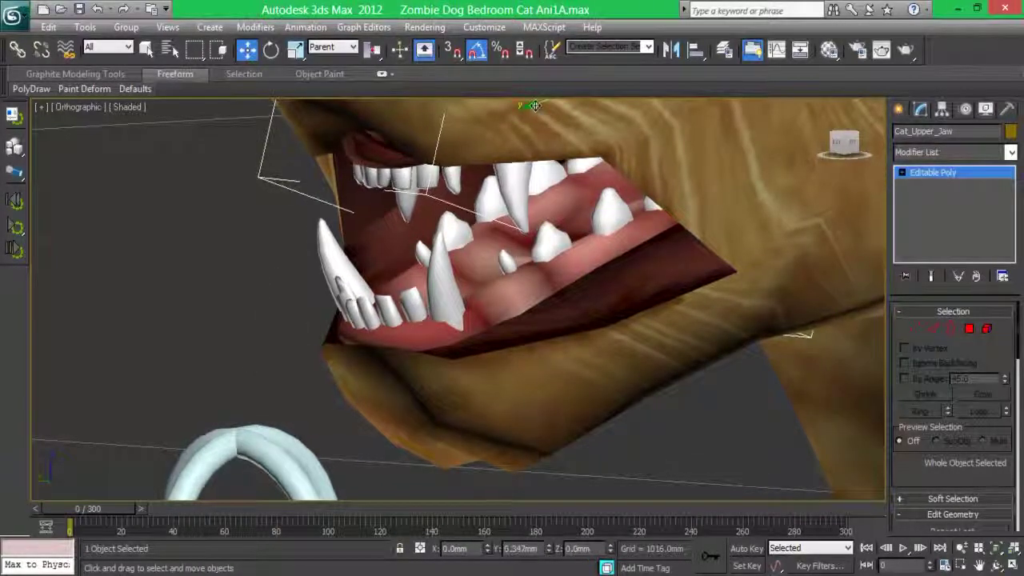
middle_click_drag(531, 108, 595, 145)
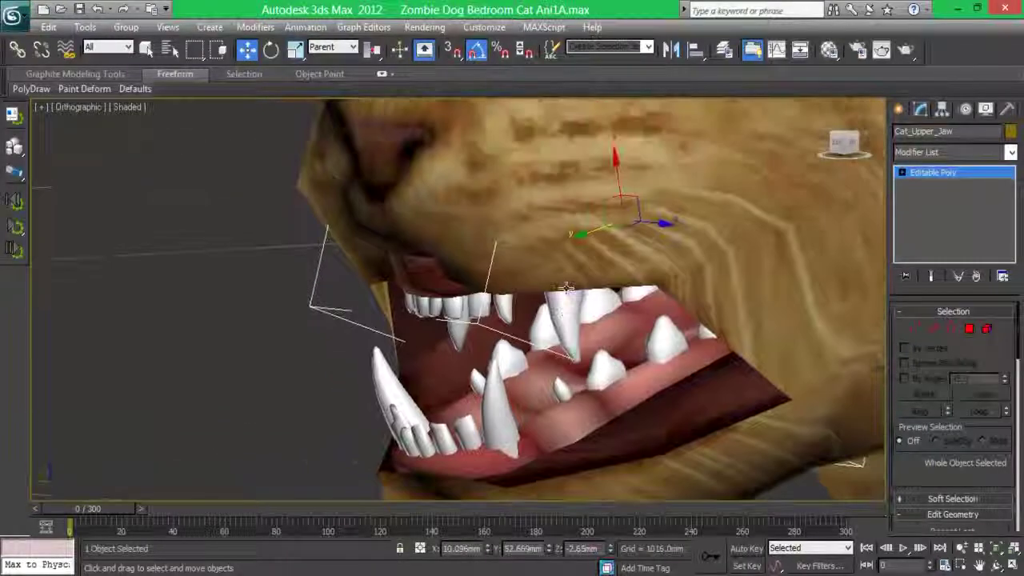
left_click_drag(594, 144, 593, 139)
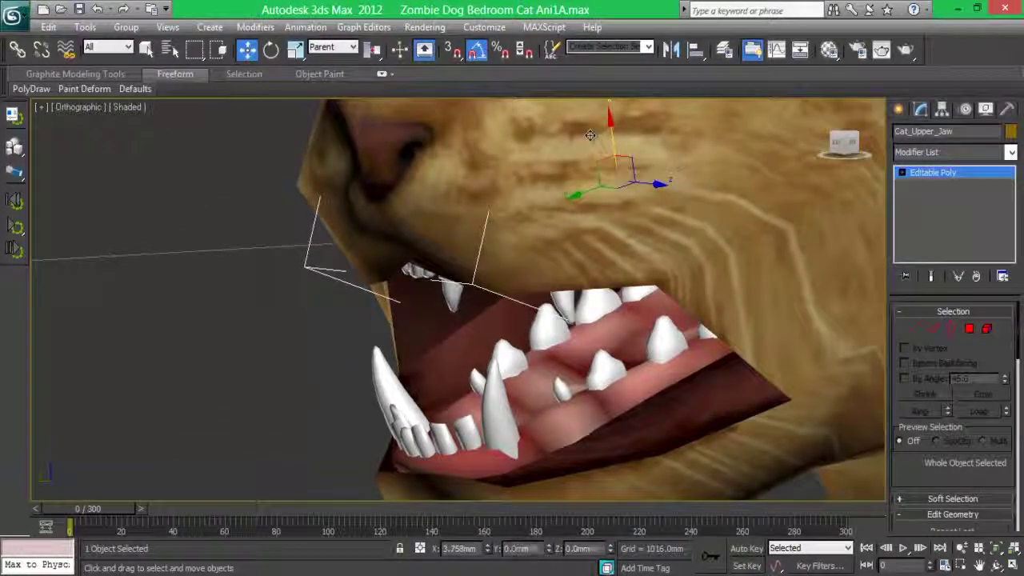
middle_click_drag(593, 139, 813, 110, "alt")
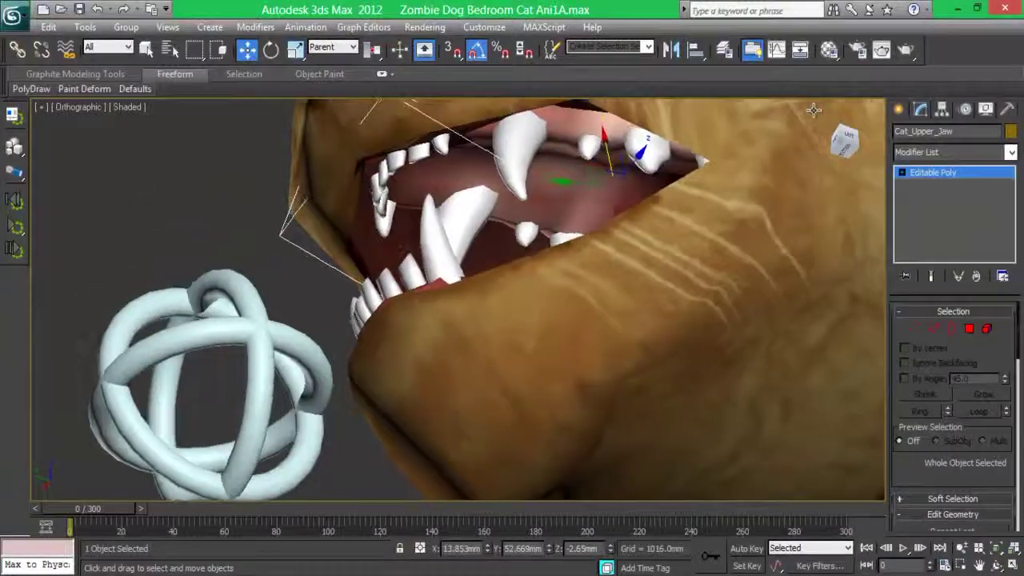
left_click_drag(814, 109, 859, 128)
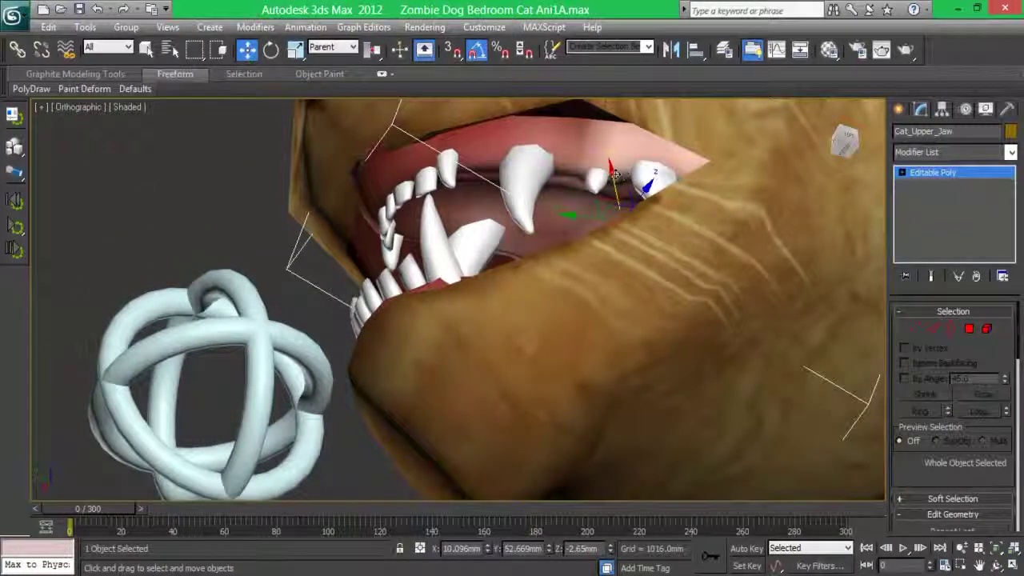
left_click_drag(615, 174, 629, 148)
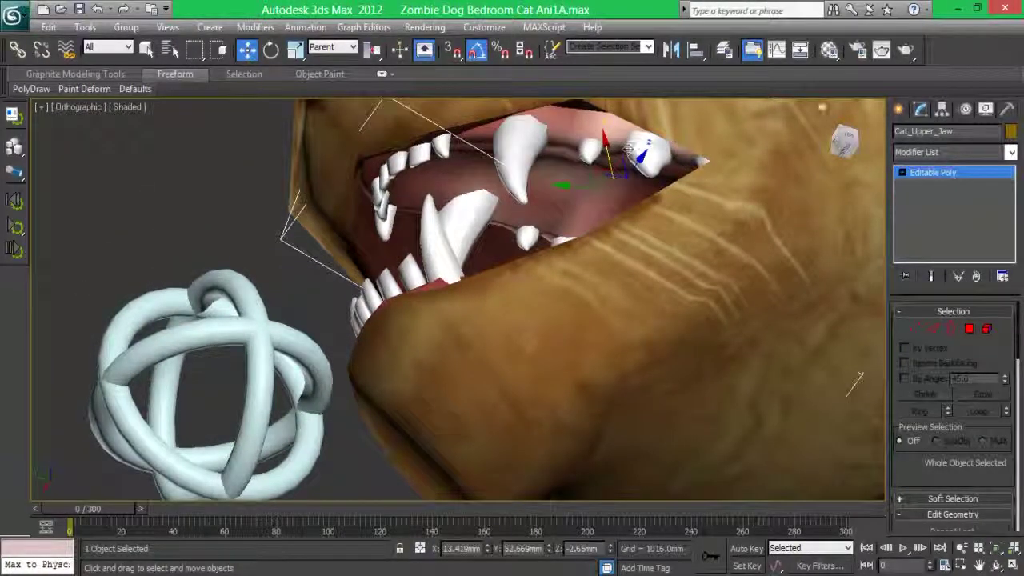
key("k")
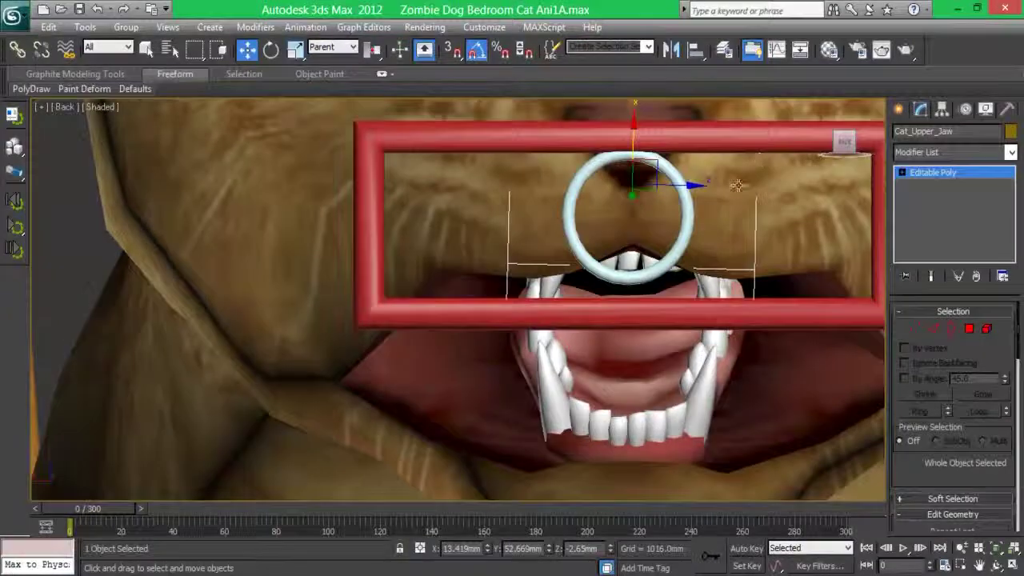
scroll(737, 186, "down", 5)
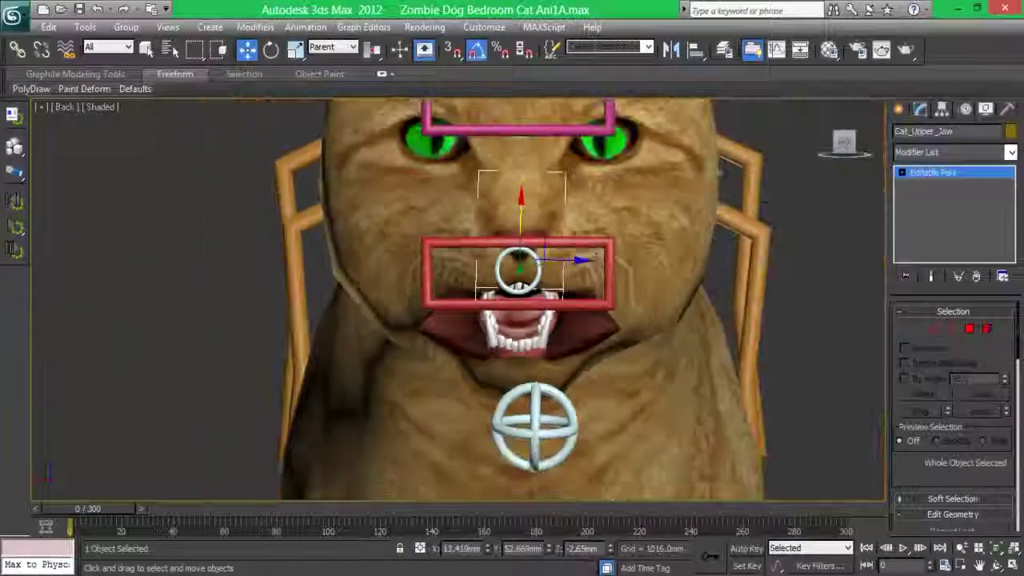
- In the layer manager, expand Cat Bones Layer and select Bn_TongueRoot01
left_click(544, 332, "ctrl")
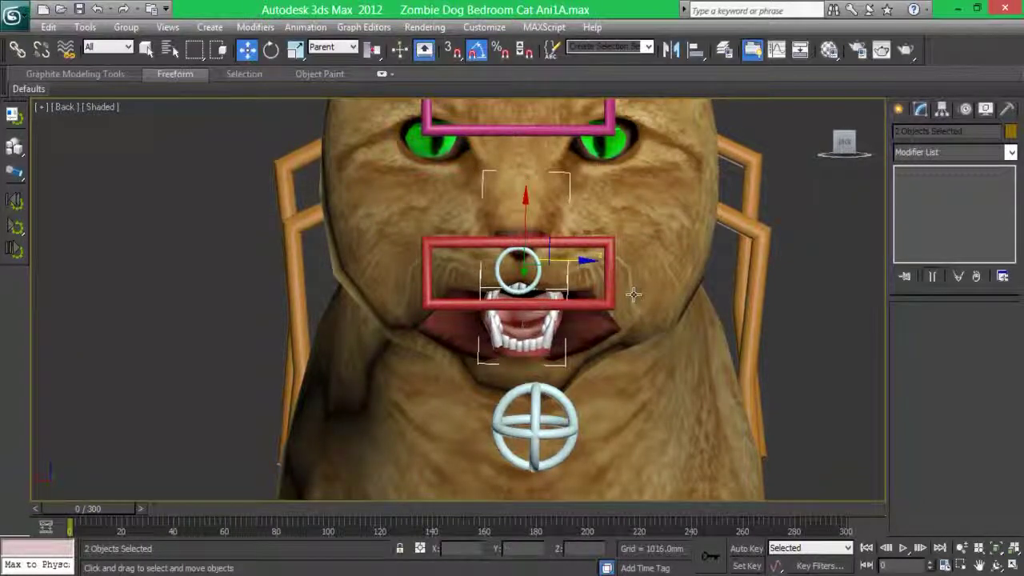
left_click(730, 52)
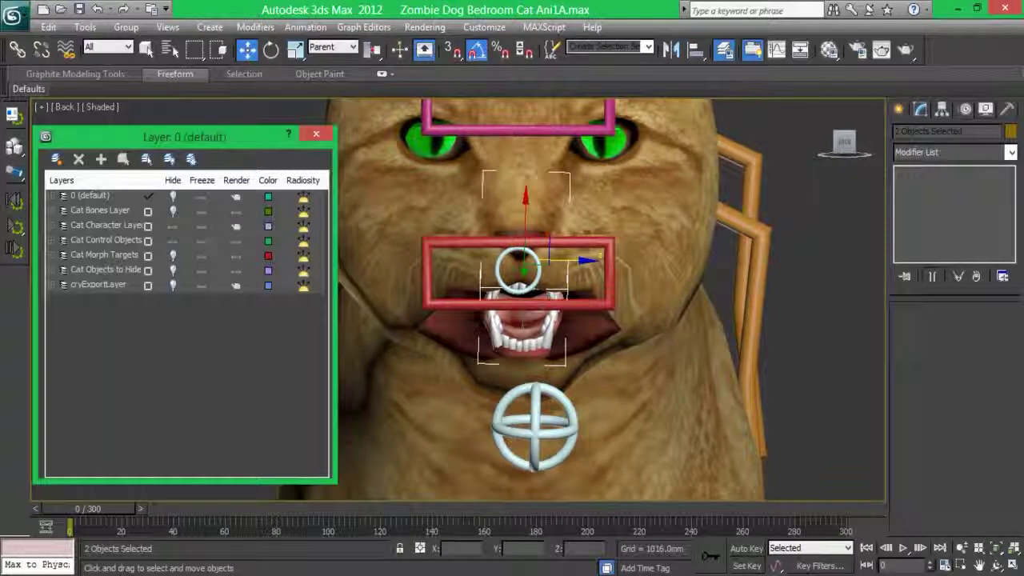
left_click(175, 223)
left_click(63, 226)
left_click(173, 316)
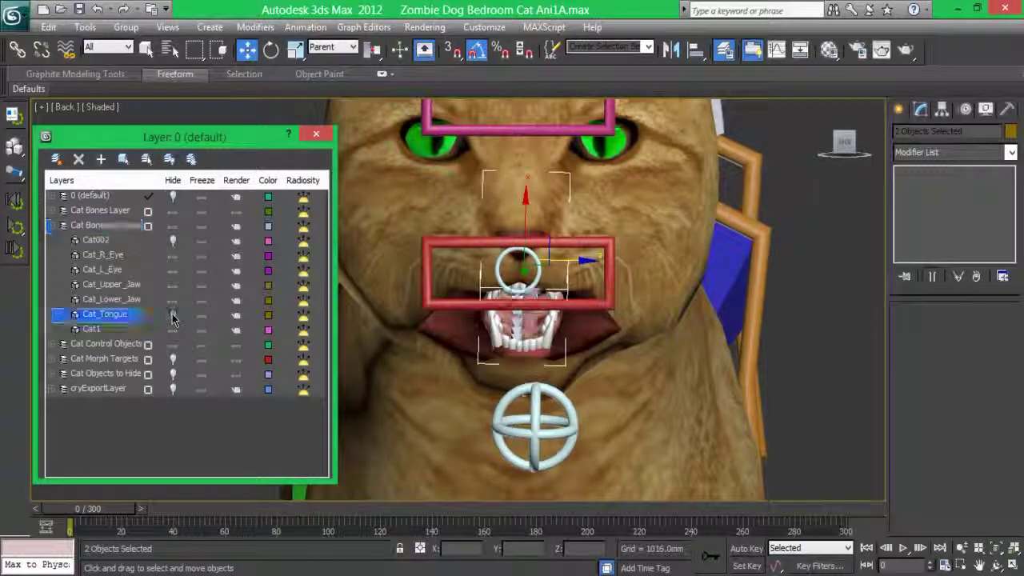
left_click(63, 211)
right_click(120, 345)
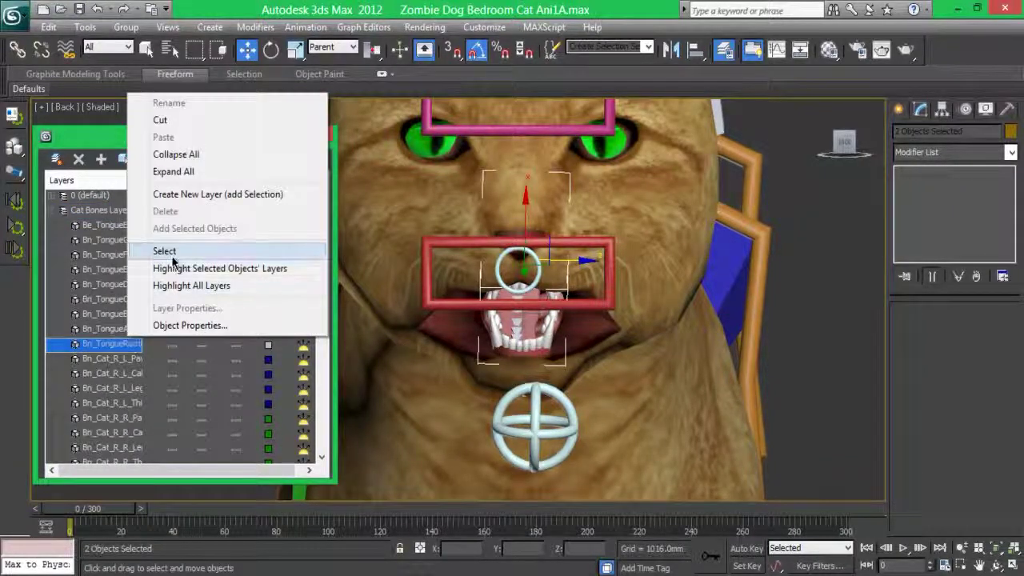
left_click(160, 185)
- Zoom in and move the tongue bones so the tongue sits between the teeth
middle_click_drag(471, 280, 629, 277, "alt")
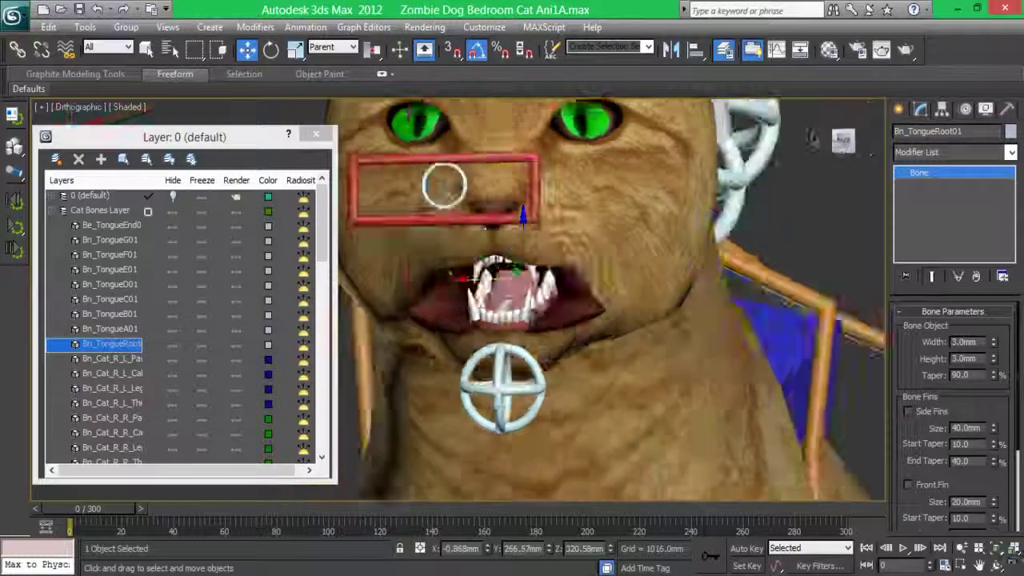
scroll(629, 277, "up", 2)
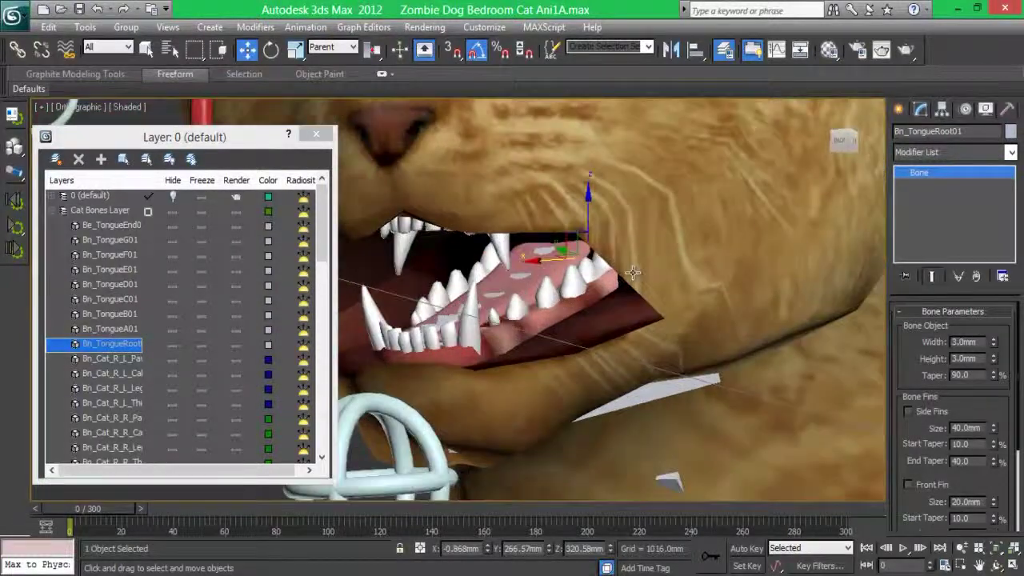
scroll(636, 256, "up", 1)
scroll(644, 232, "up", 1)
scroll(658, 200, "up", 2)
scroll(659, 200, "down", 1)
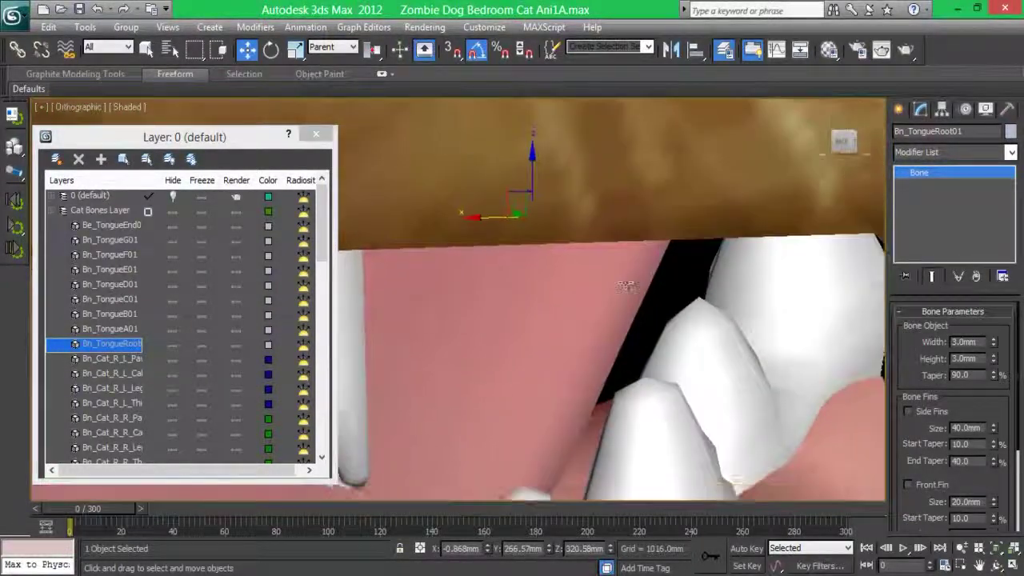
scroll(629, 281, "down", 2)
scroll(670, 281, "down", 2)
double_click(651, 326)
mouse_move(614, 354)
middle_mouse_down("alt")
mouse_move(757, 168)
mouse_move(782, 157)
mouse_move(613, 256)
mouse_move(701, 173)
middle_mouse_up("alt")
left_click_drag(731, 147, 725, 151)
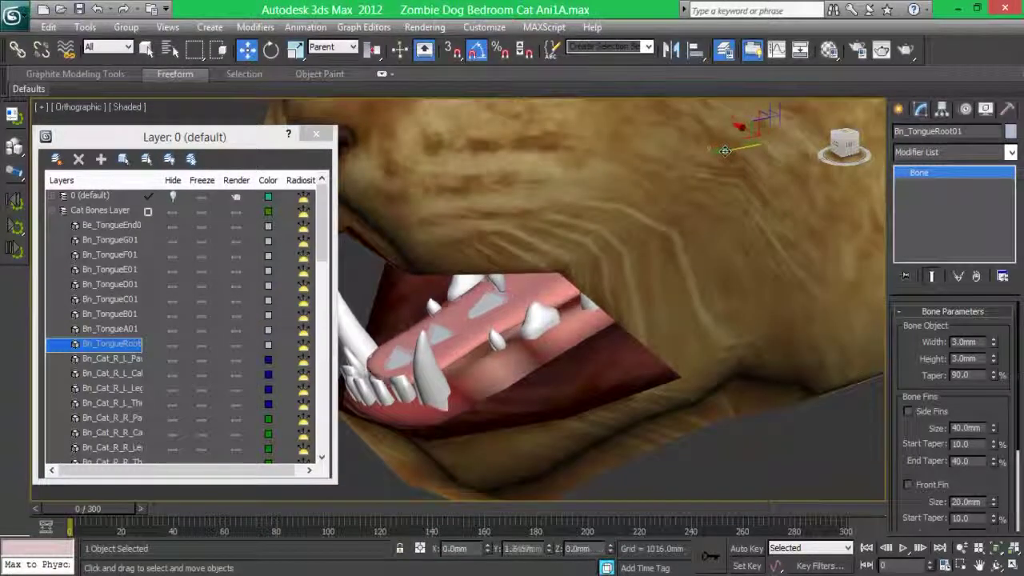
left_click(63, 210)
- Hide Cat1 and, in Left view, link the tongue root bone to the lower jaw
left_click(91, 328)
left_click(172, 330)
key("l")
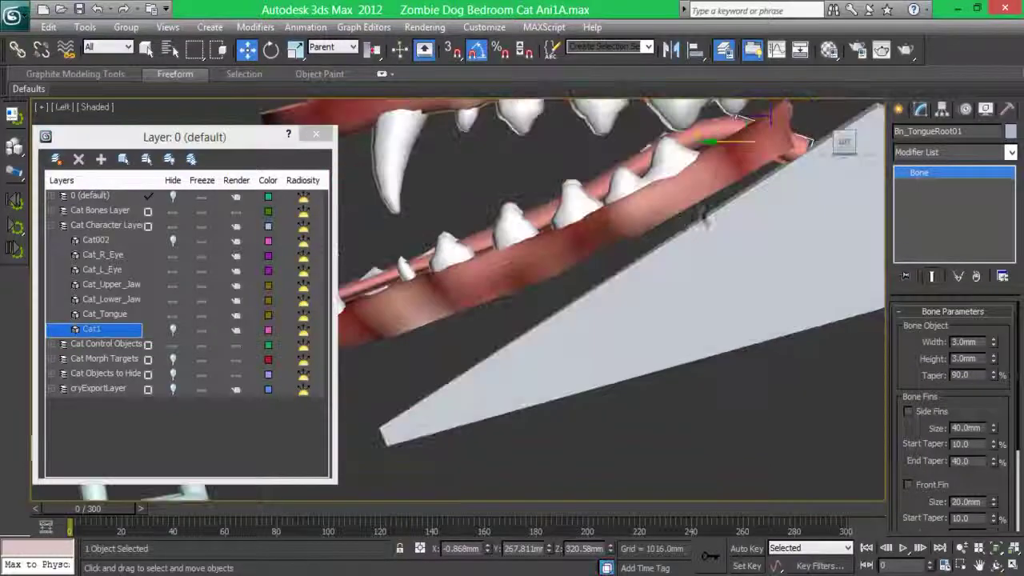
left_click(173, 314)
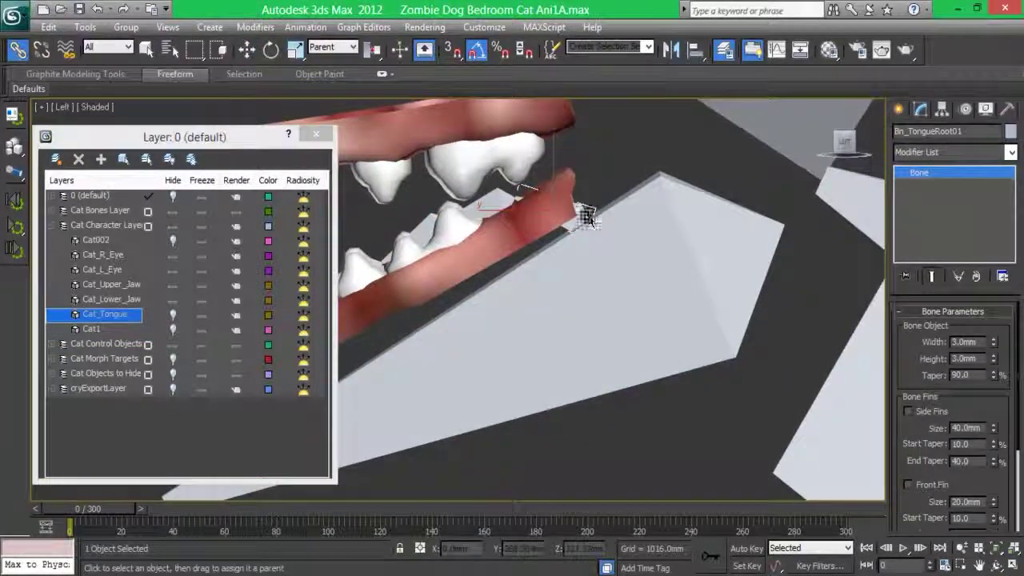
left_click_drag(648, 192, 442, 304)
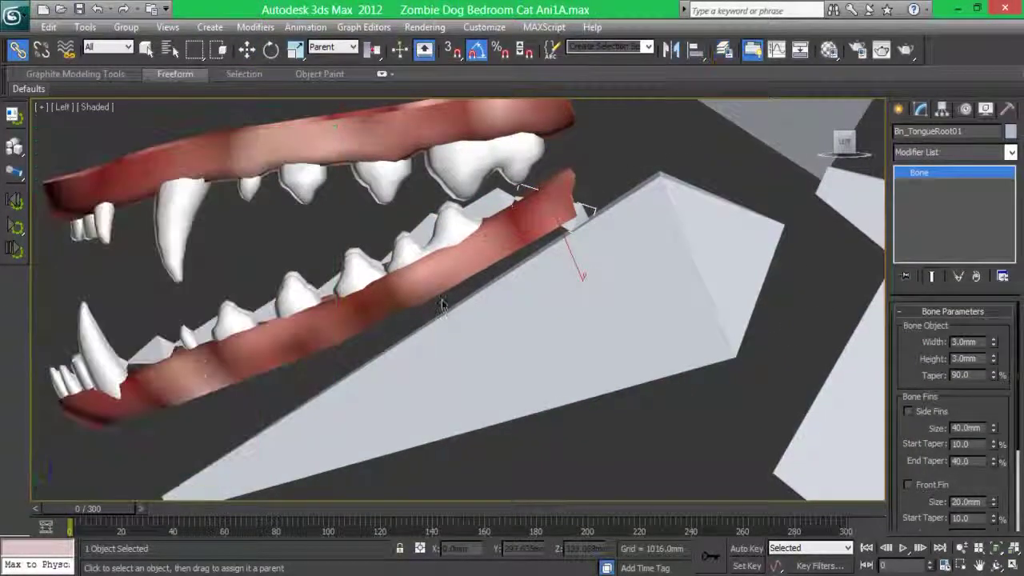
- Hide the Cat Bones Layer, show the Cat1 fur body again, and view the face
left_click(724, 50)
left_click(173, 210)
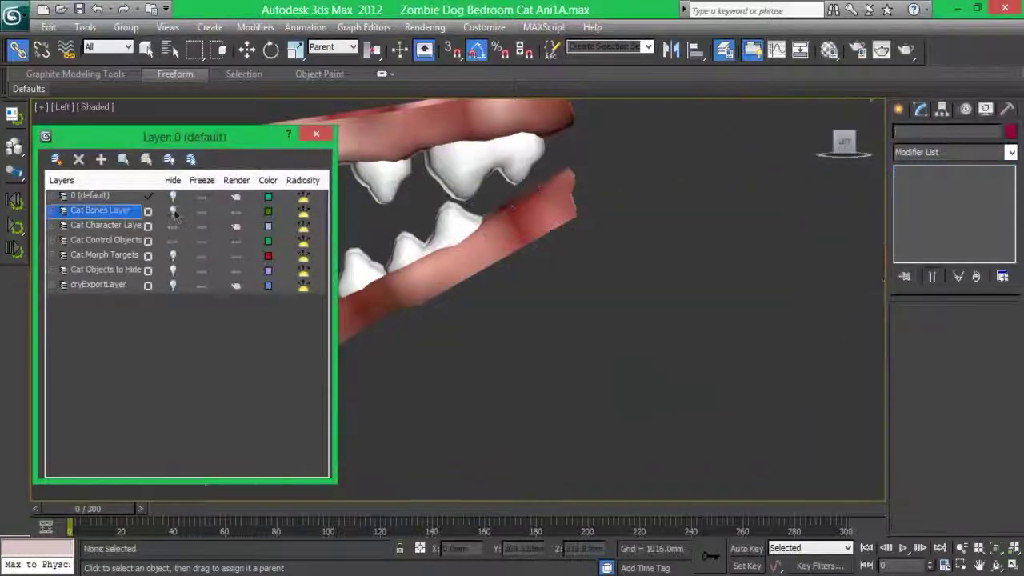
left_click(56, 227)
left_click(172, 316)
left_click(316, 133)
scroll(347, 247, "down", 3)
scroll(680, 177, "down", 3)
middle_click_drag(680, 178, 490, 250, "alt")
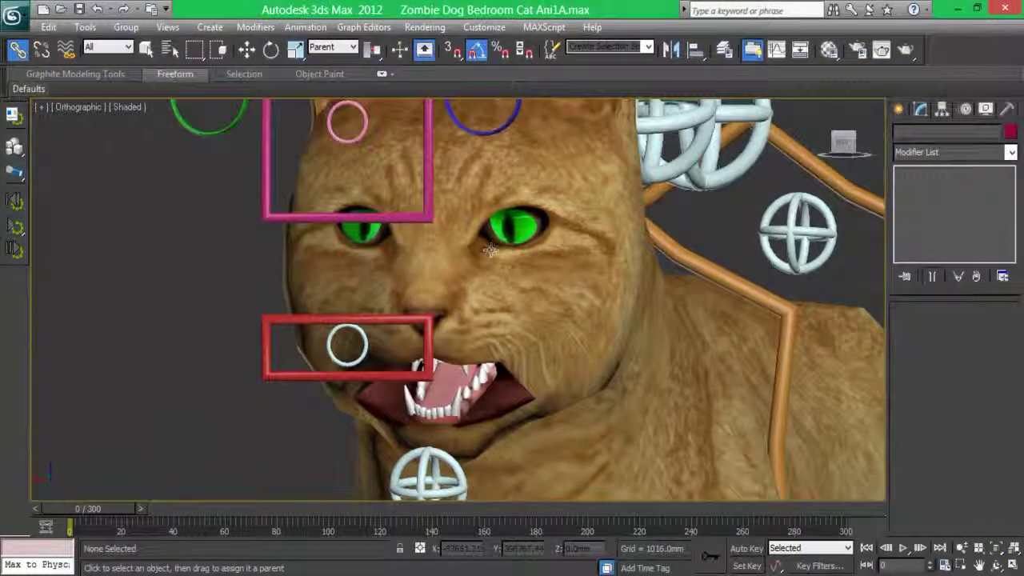
- Move CC_CatTongue_Control01 in View coordinates to stretch and retract the tongue, then cancel the move
left_click(359, 130)
left_click(246, 50)
left_click(319, 62)
left_click_drag(986, 345, 832, 272)
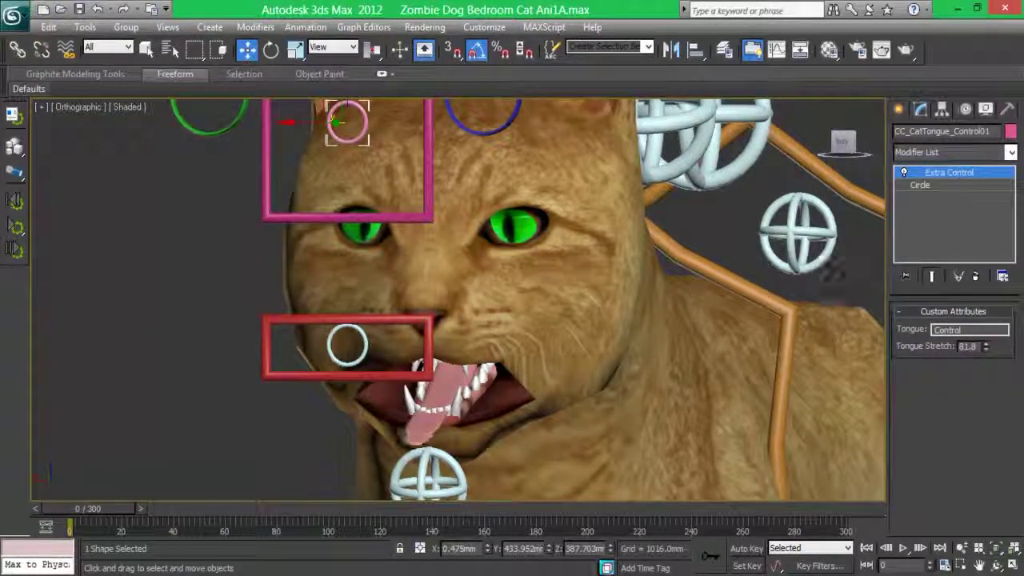
mouse_move(347, 123)
left_mouse_down()
mouse_move(361, 210)
mouse_move(404, 183)
left_mouse_up()
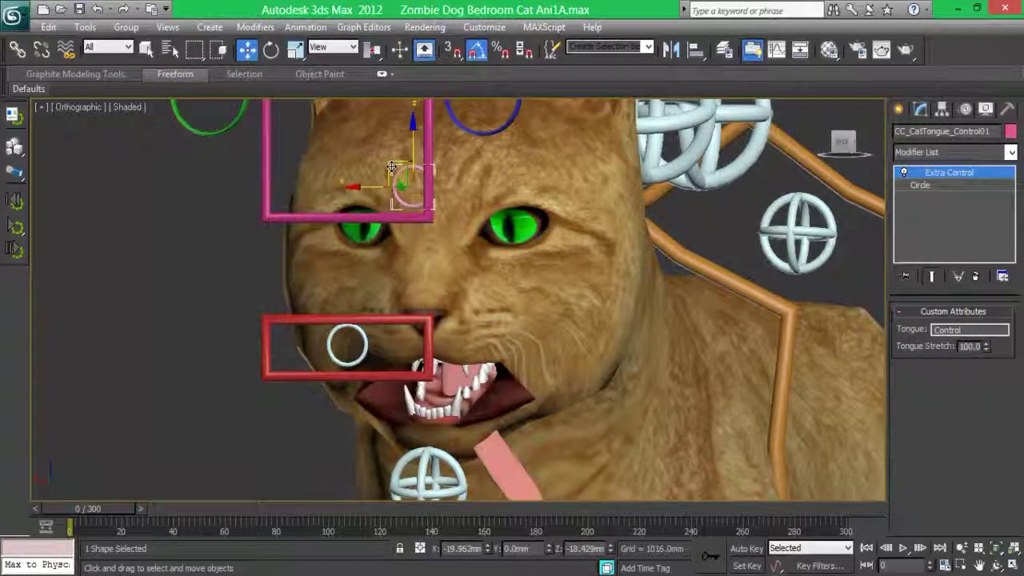
right_click(179, 264)
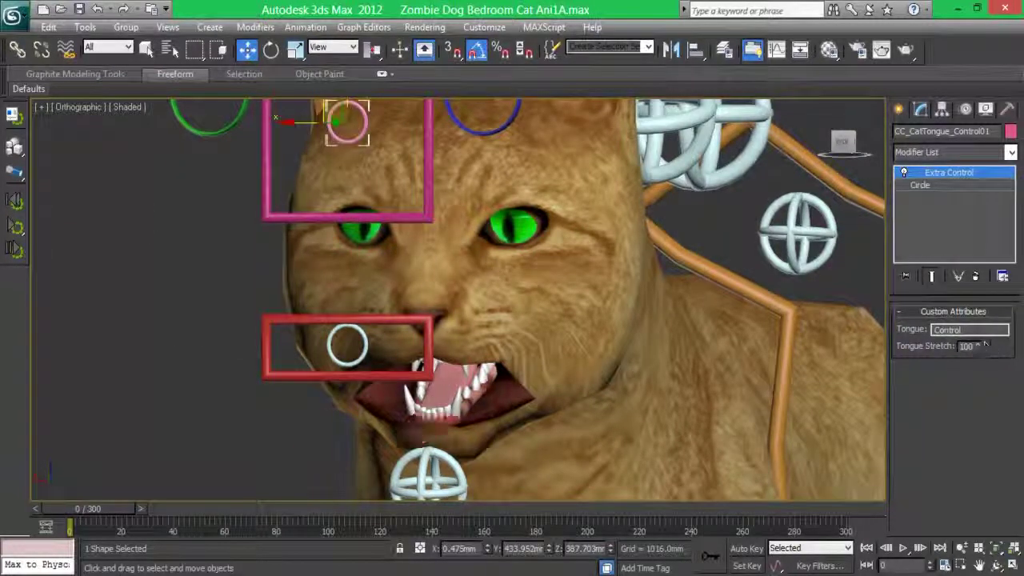
- Select CC_CatSmile_Control01, then orbit to a side view and select CC_Cat_Jaw01 to test it
left_click(346, 344)
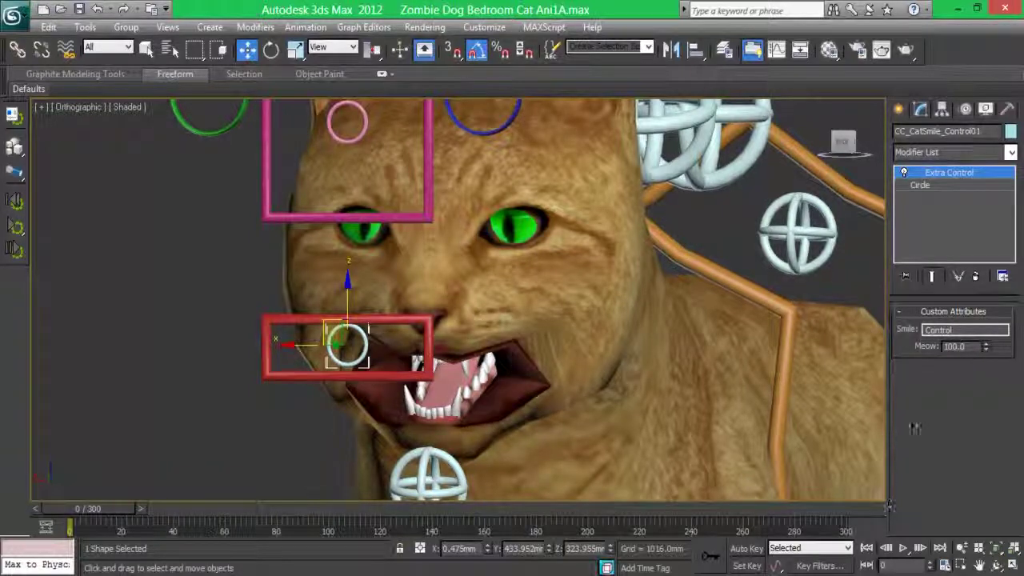
scroll(433, 288, "down", 5)
middle_click_drag(608, 324, 659, 299, "alt")
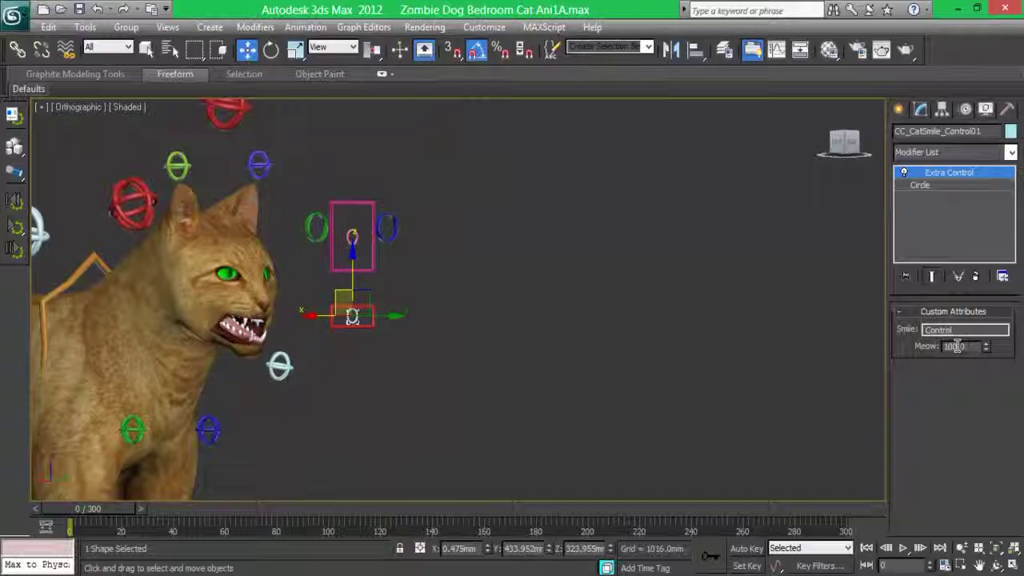
left_click(352, 318)
right_click(373, 376)
left_click(332, 338)
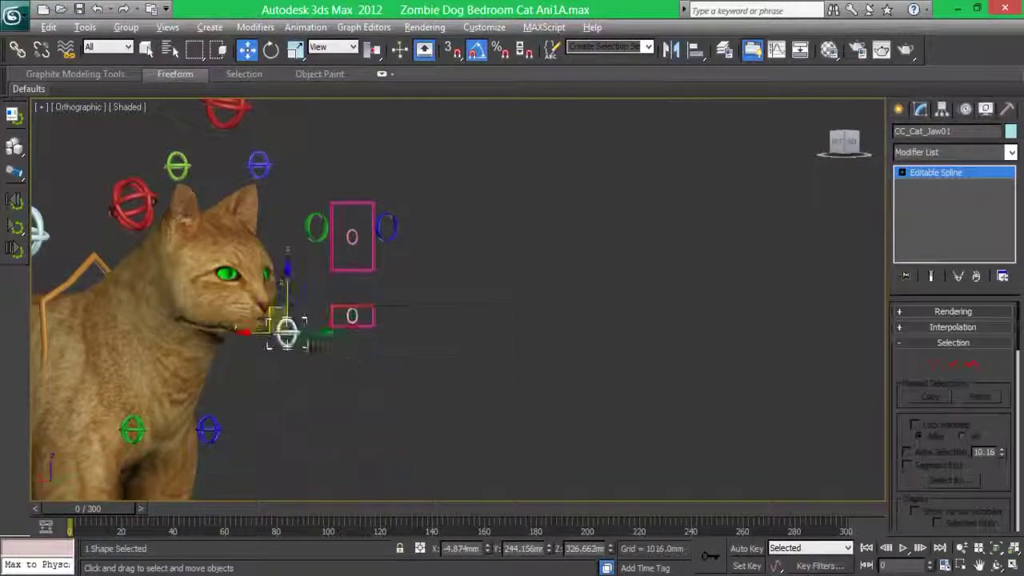